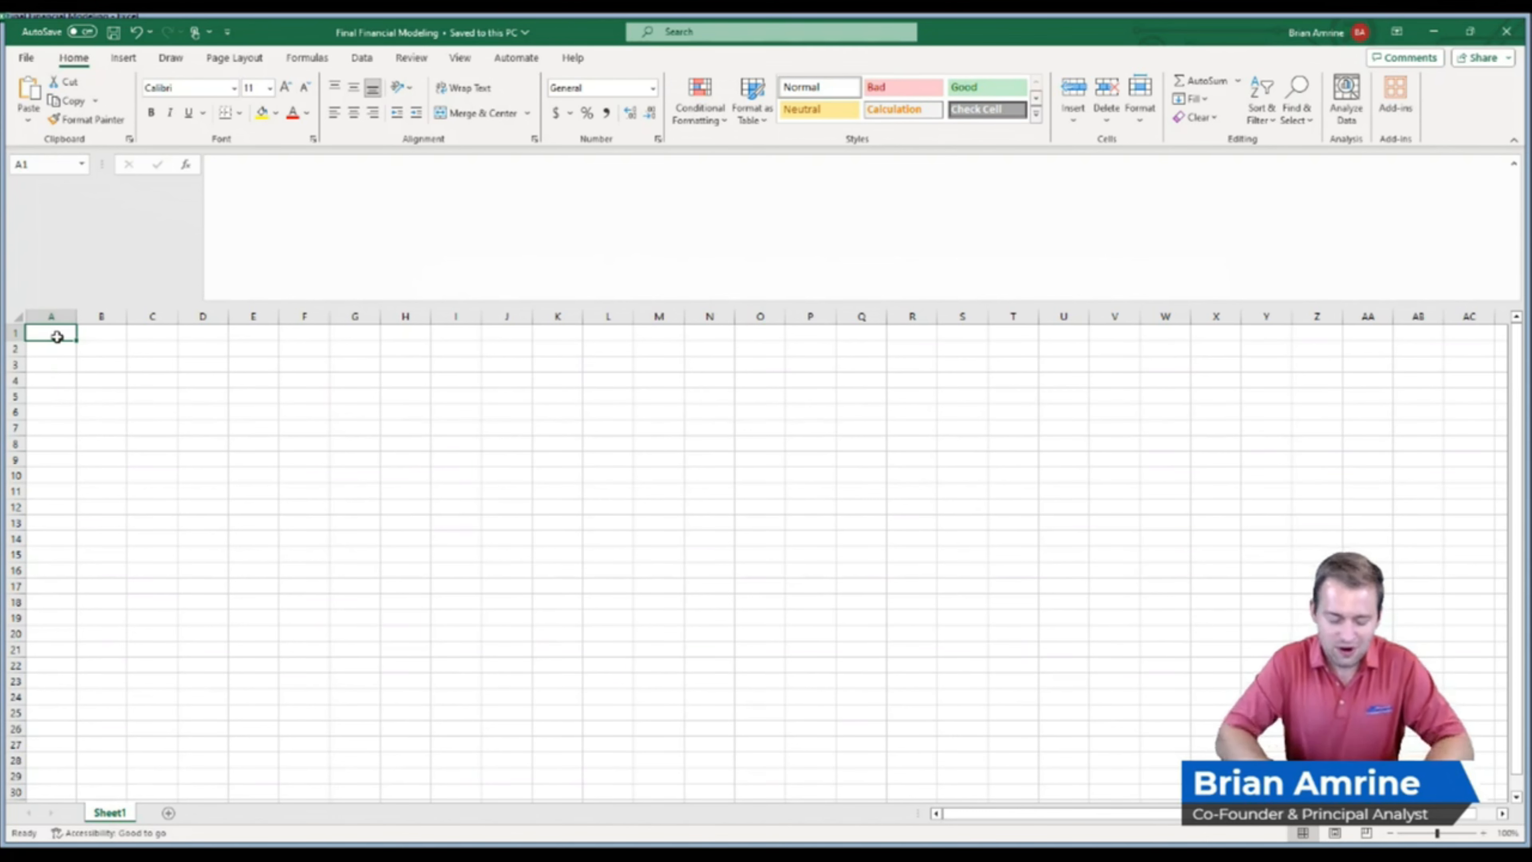
Enter the title "Golf Company that Sells Drivers Considering Buying a Putter Company" in cell A1
type("Golf C")
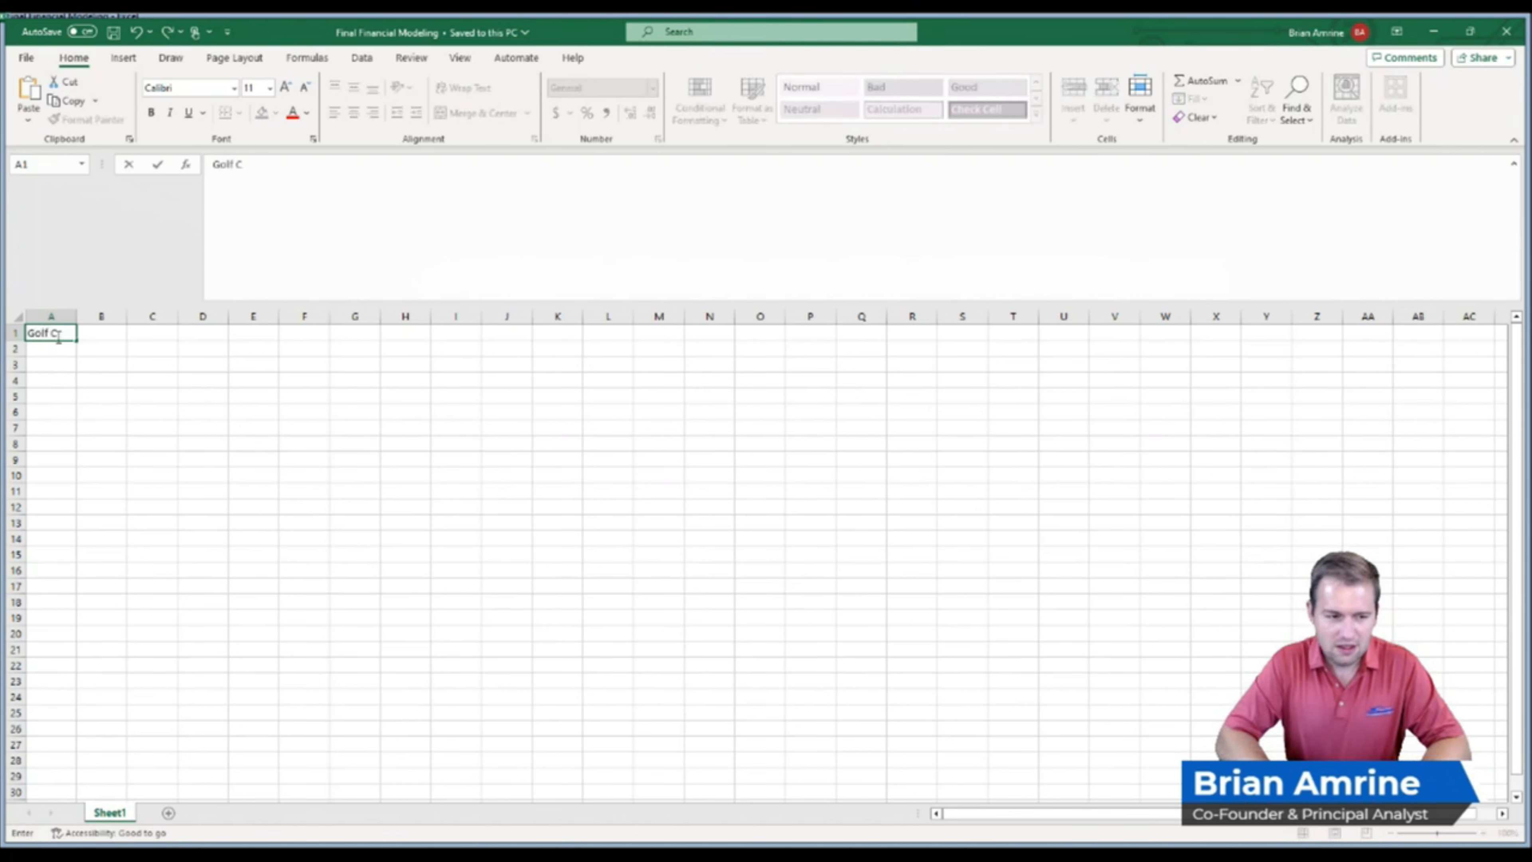
type("ompany ")
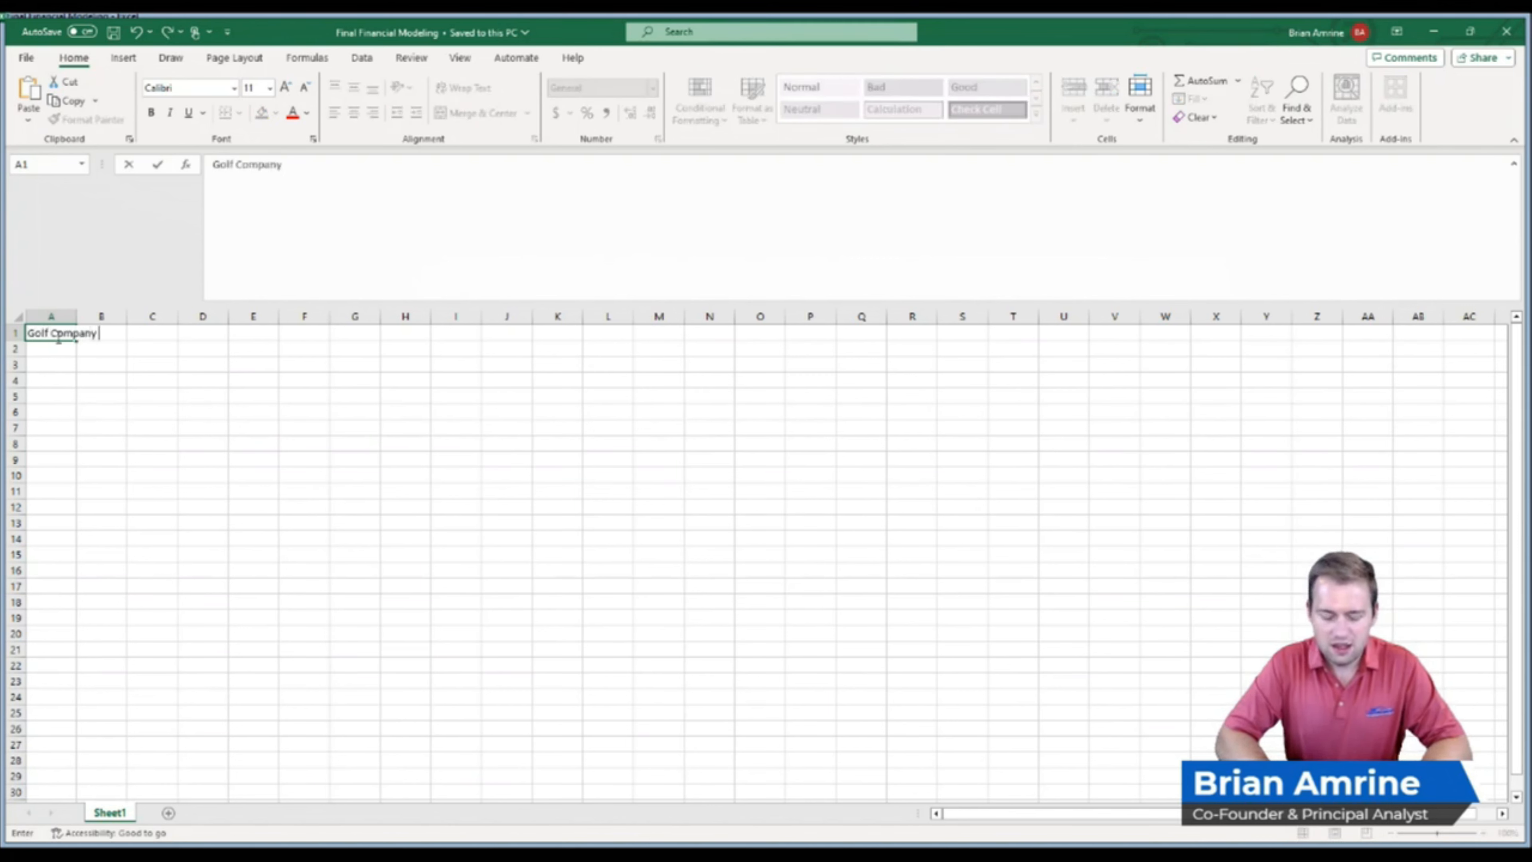
type("that Sells Drivers")
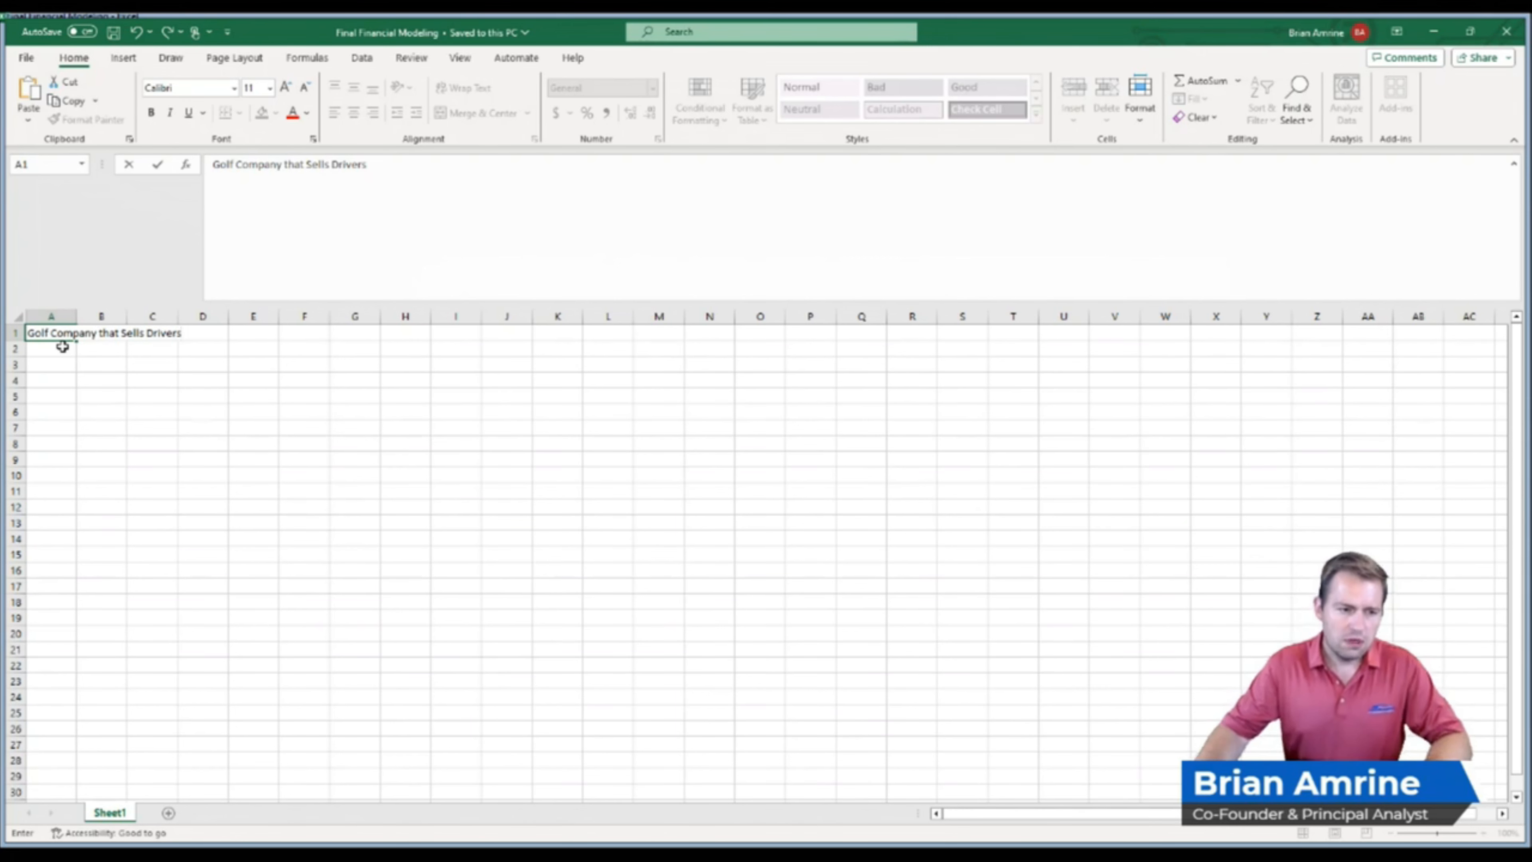
type("Consideri")
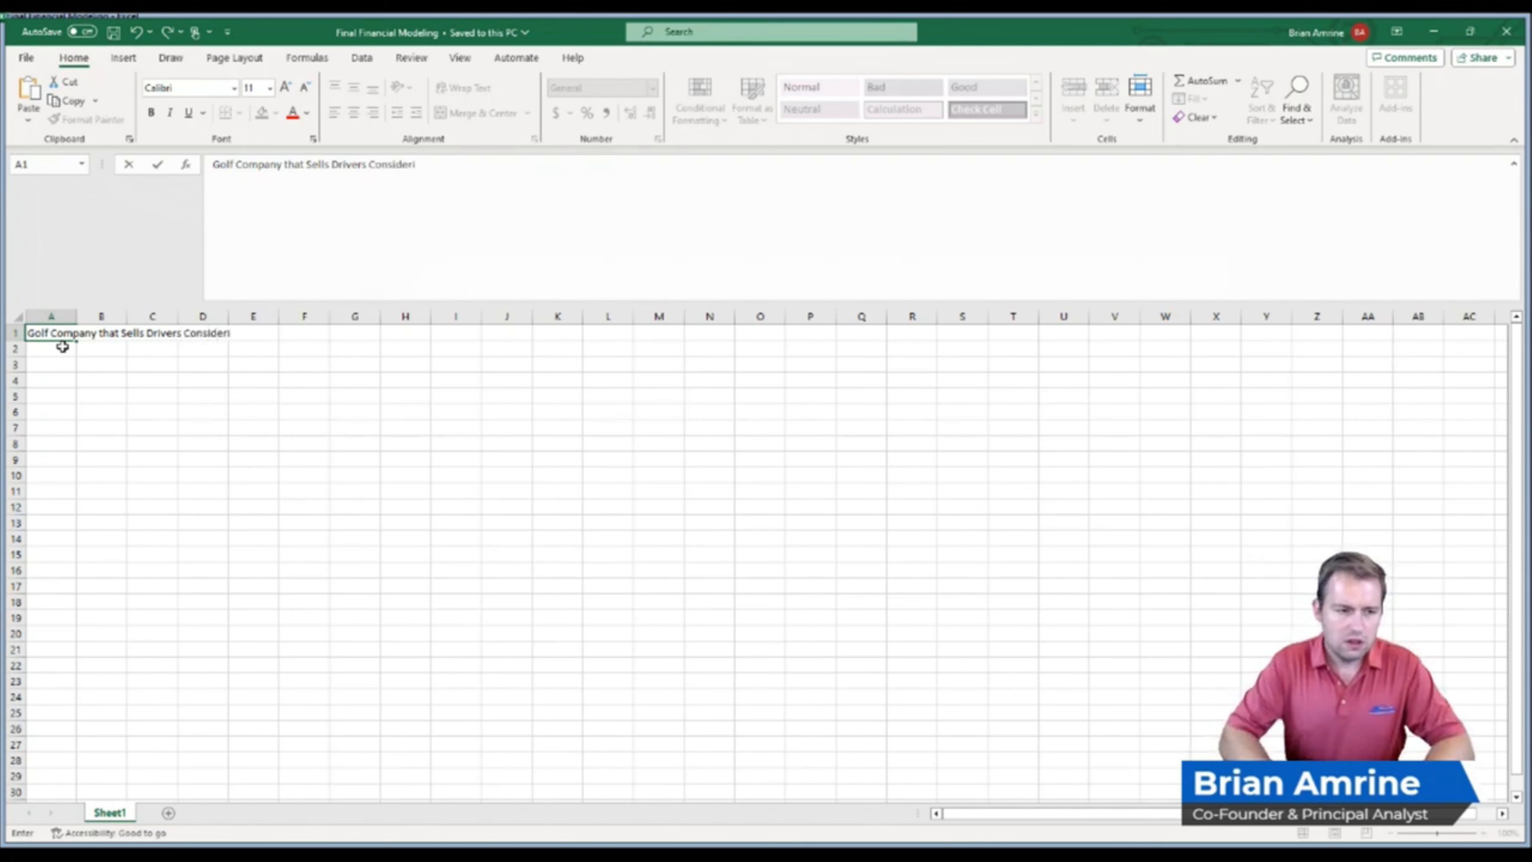
type("ng Buying a")
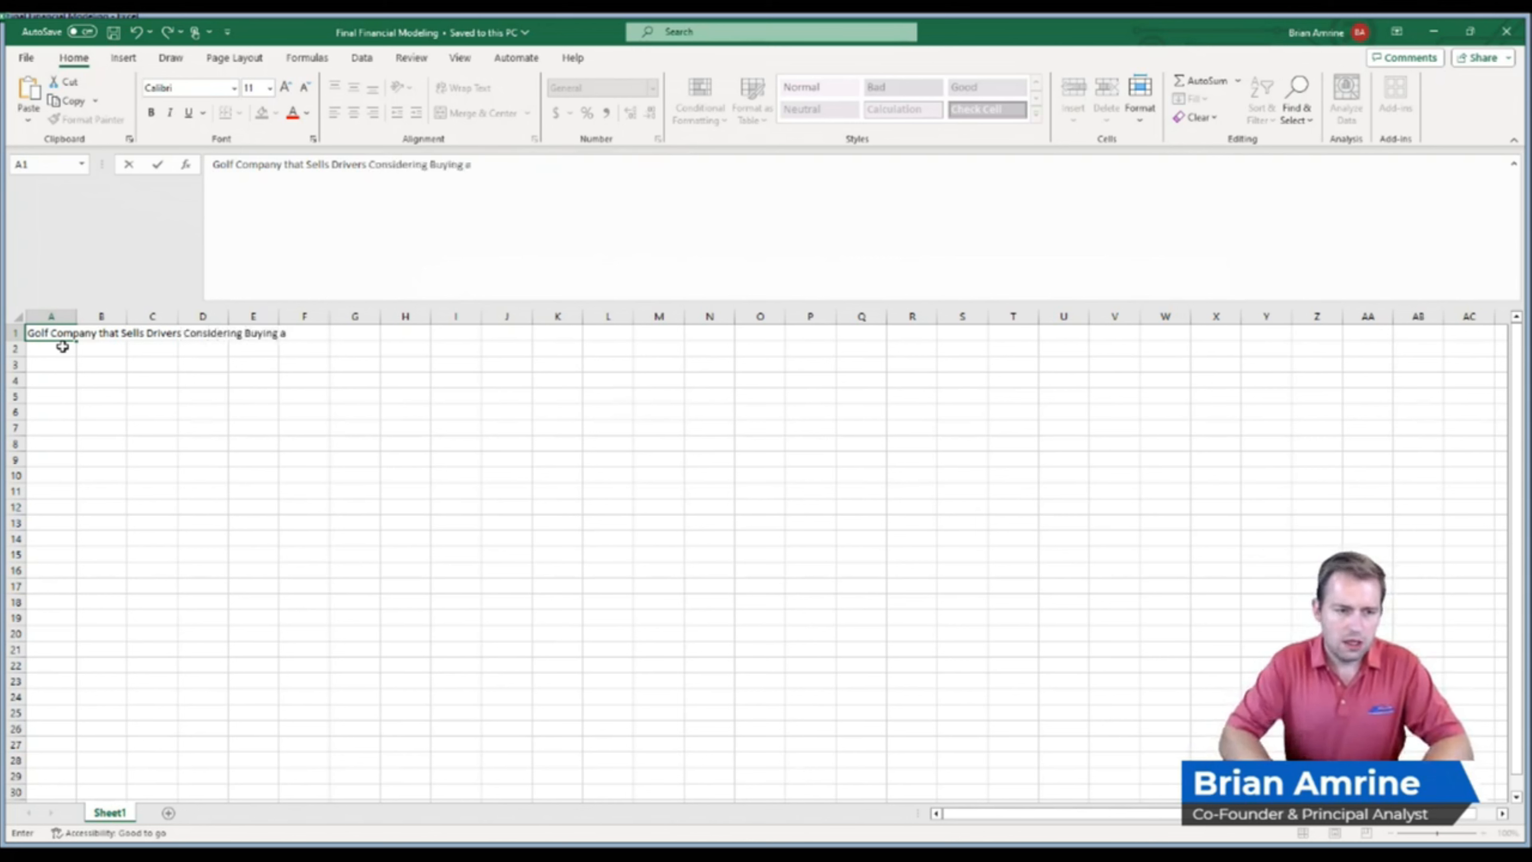
type(" Putter Company")
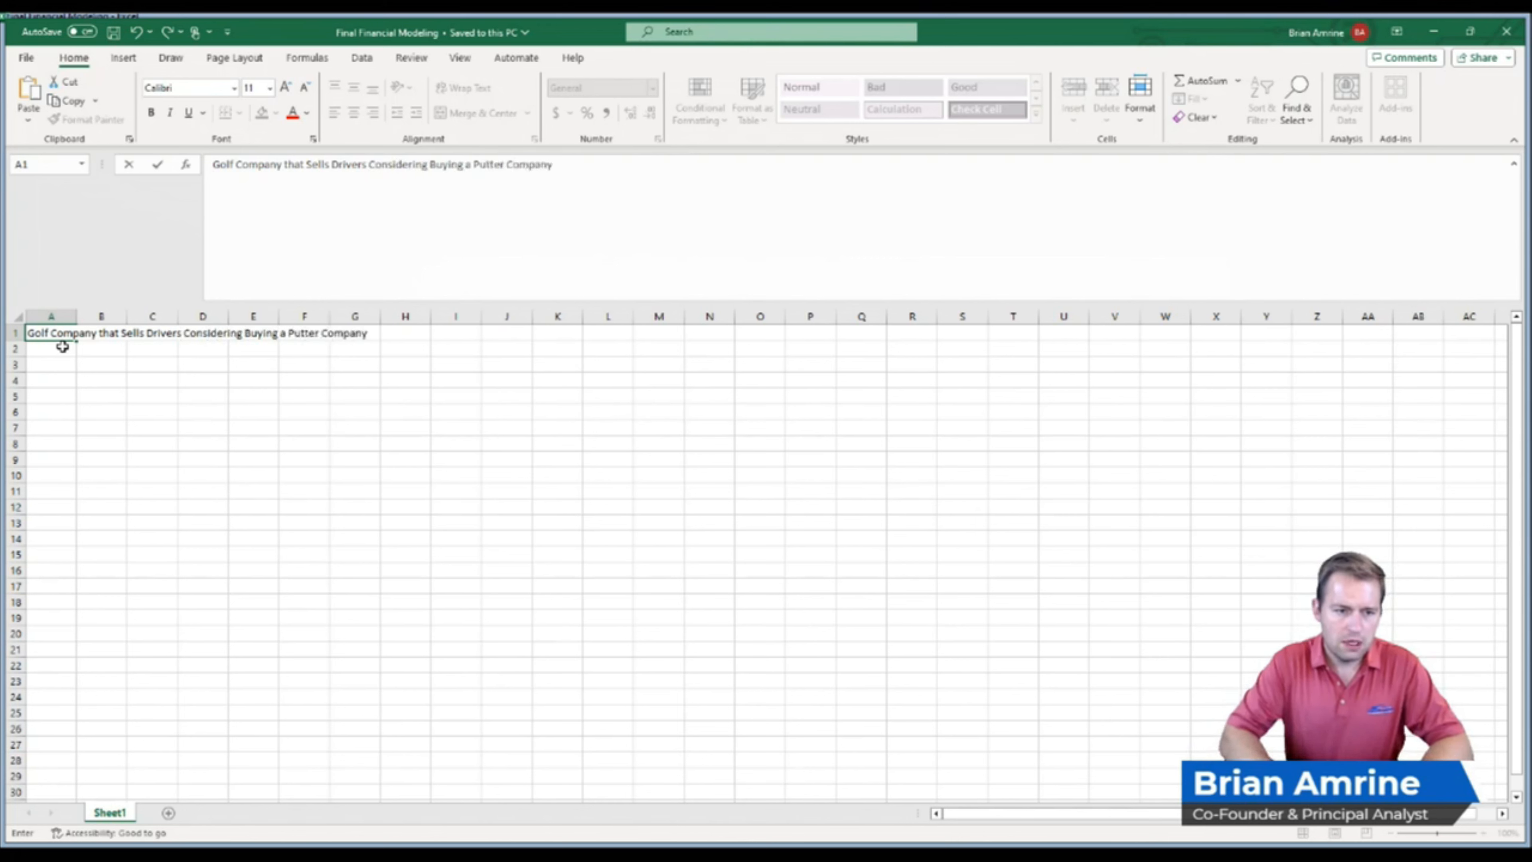
key("Return")
key("Return")
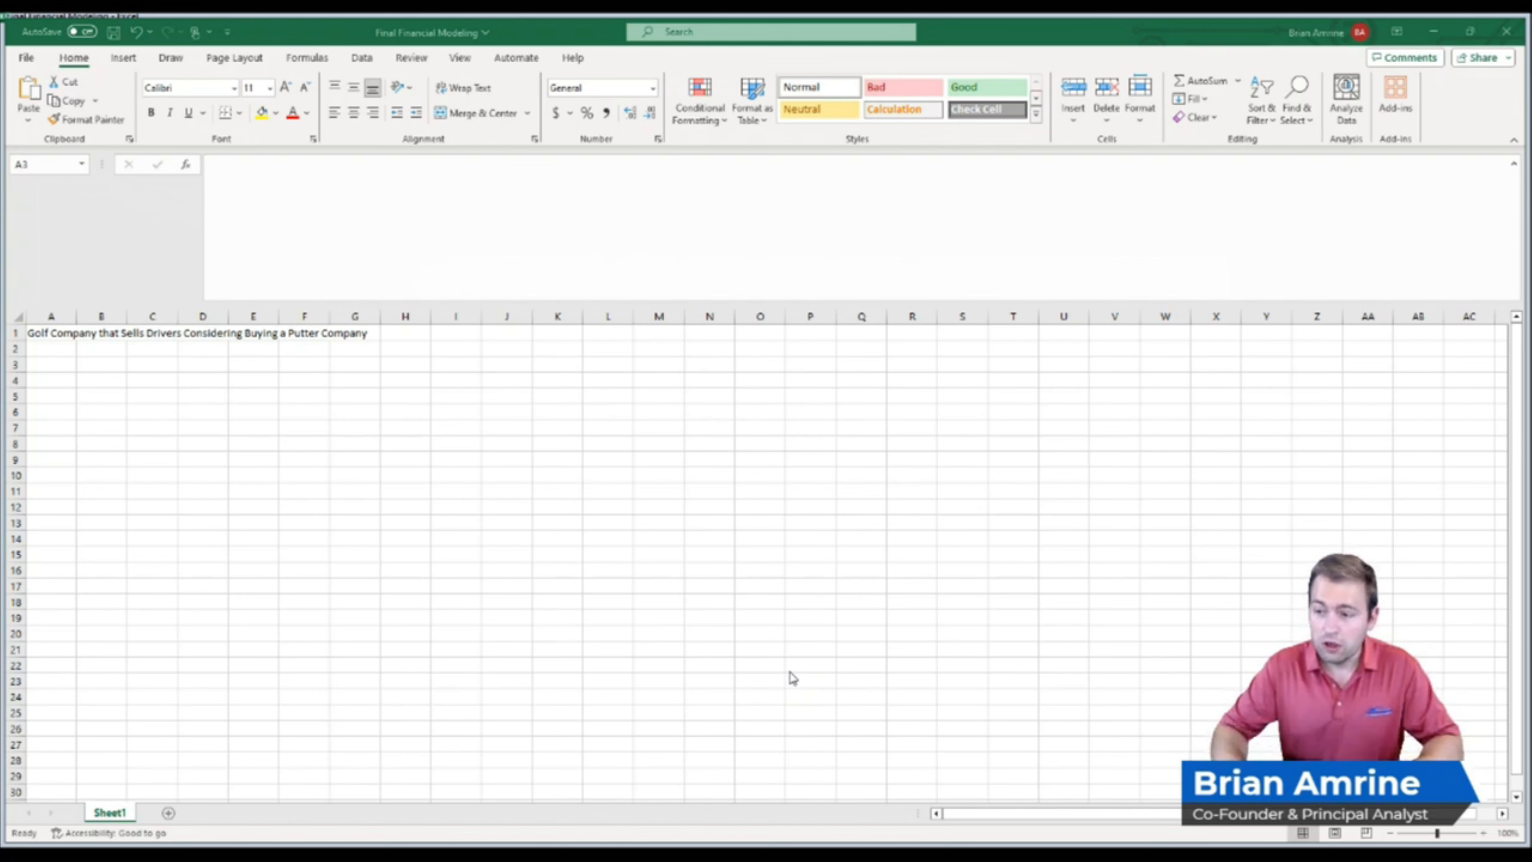
Enter the section heading "Inputs" in cell B3
left_click(115, 363)
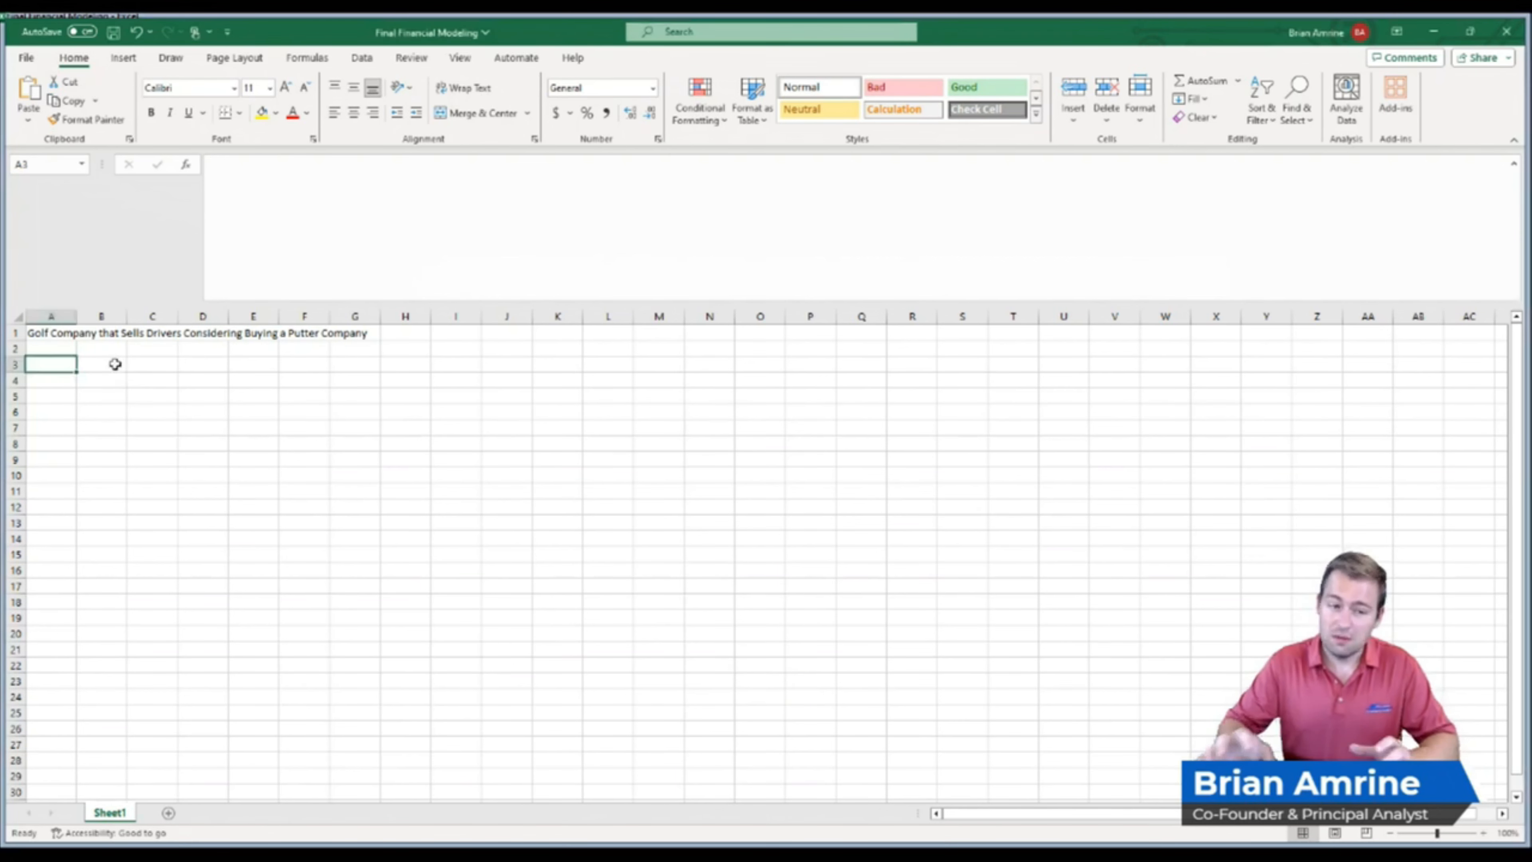
left_click(116, 364)
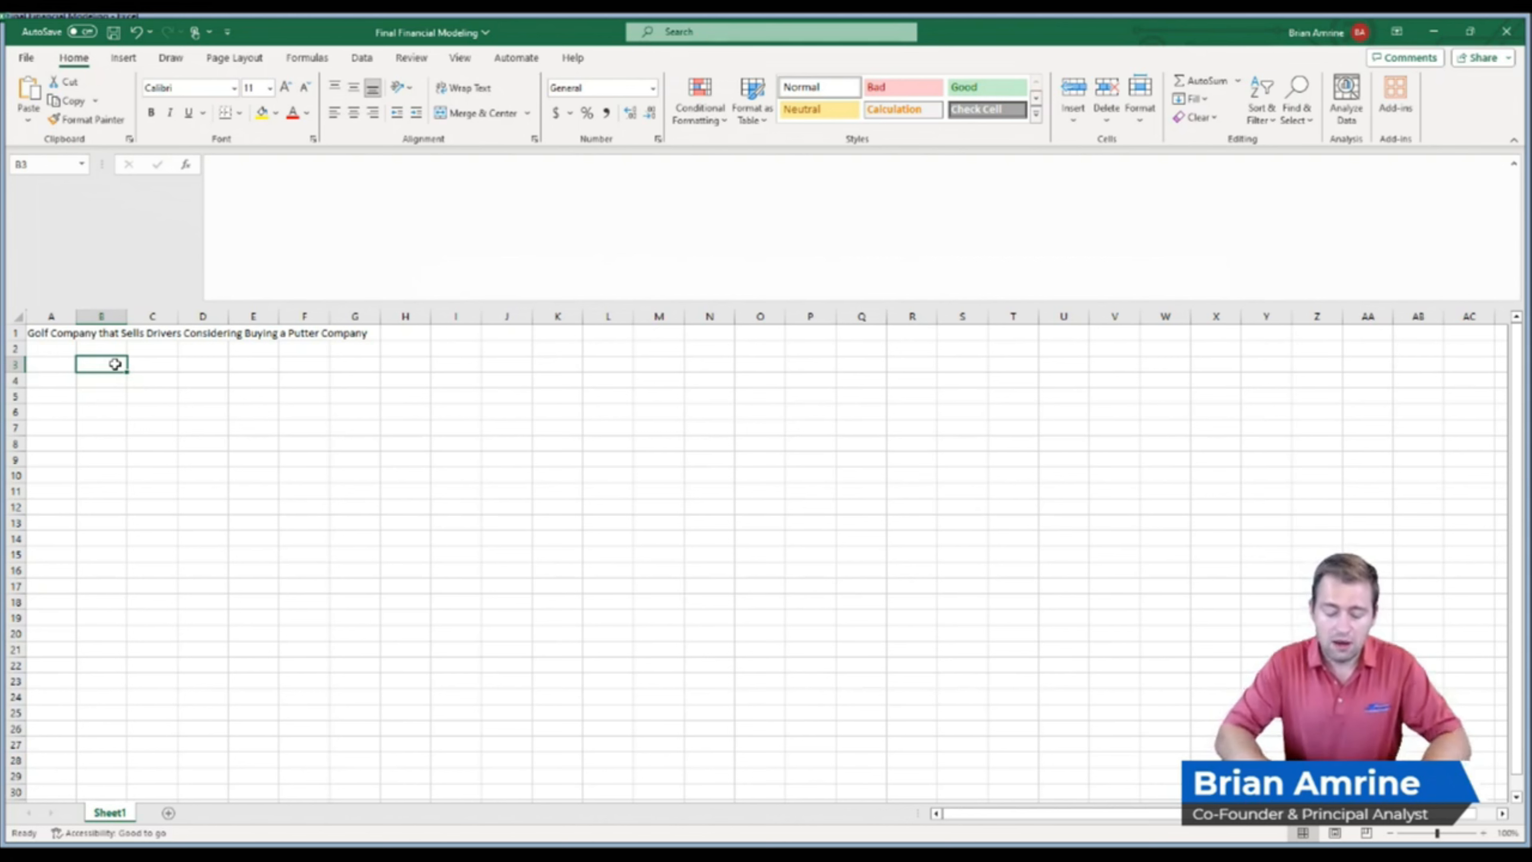
type("Inputs")
key("Return")
key("Return")
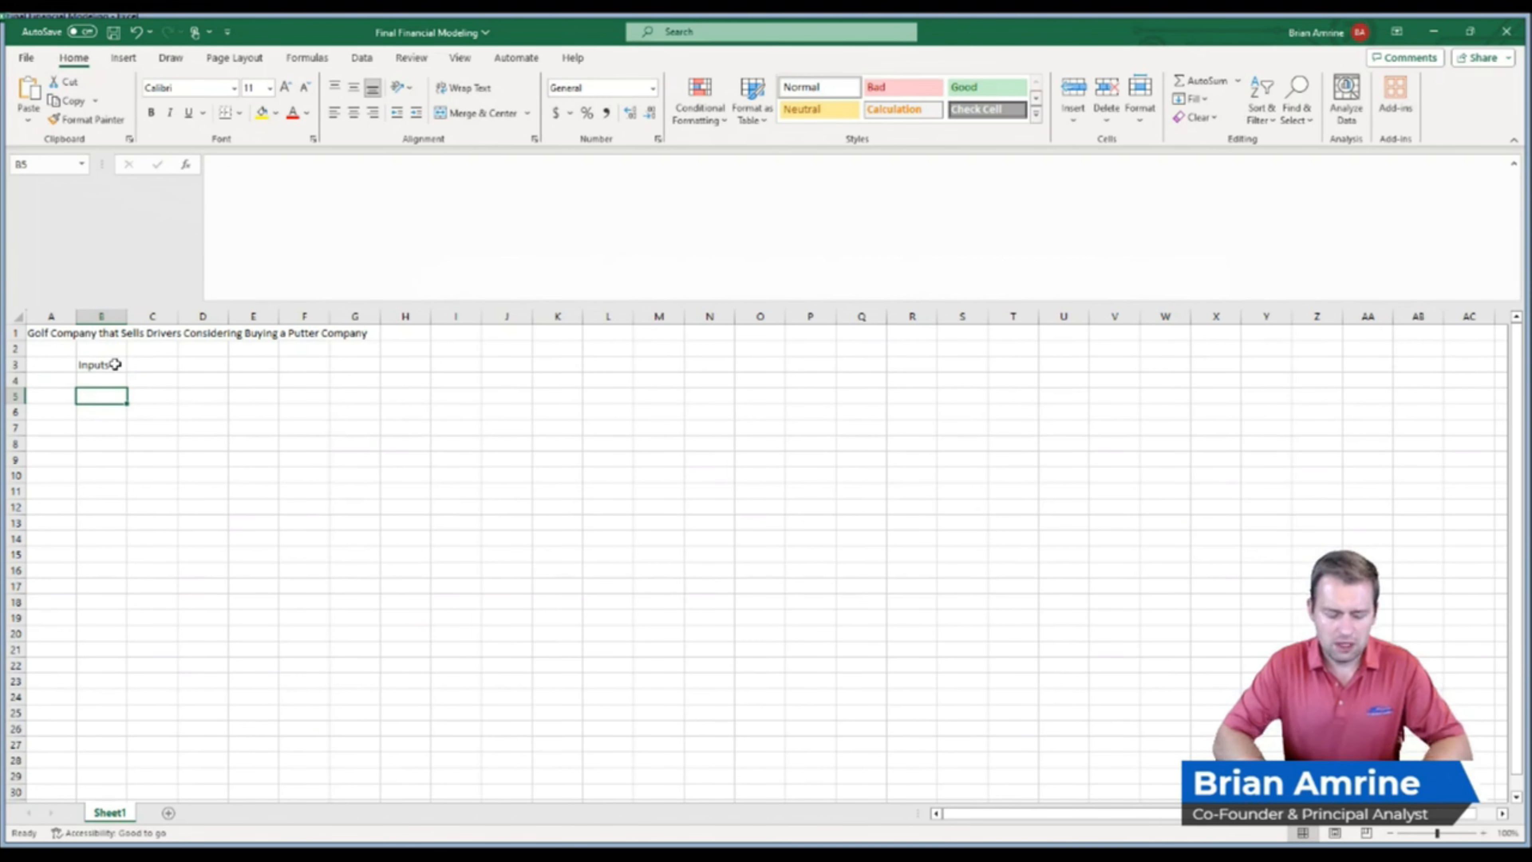
Enter the labels "Standard Annual Sales Growth." in cell B5 and "Current Gross Profit Margin" in B6
type("Standard An")
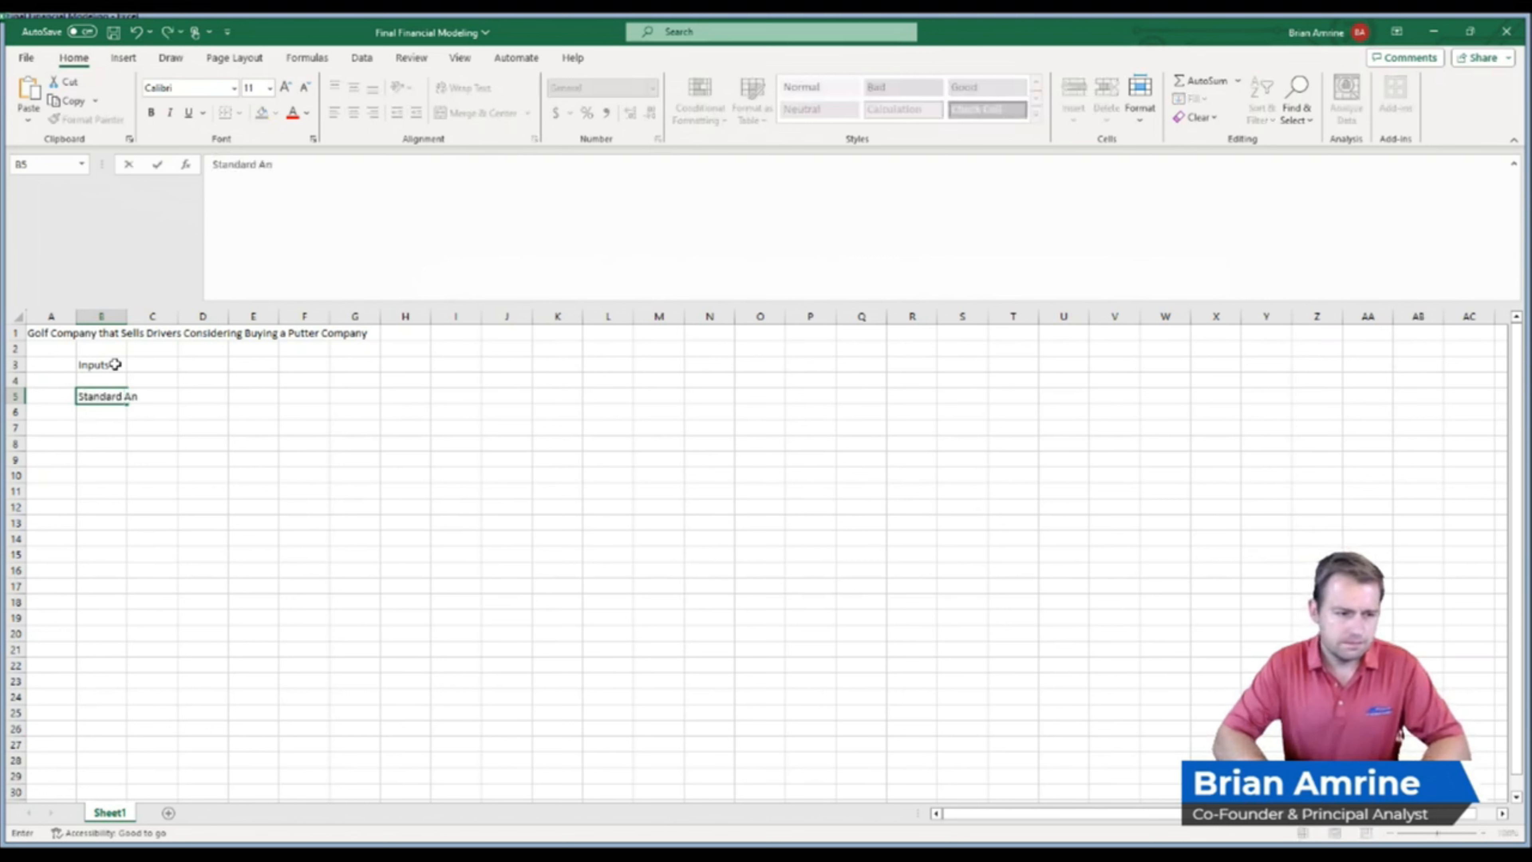
type("nual Sales Growth.")
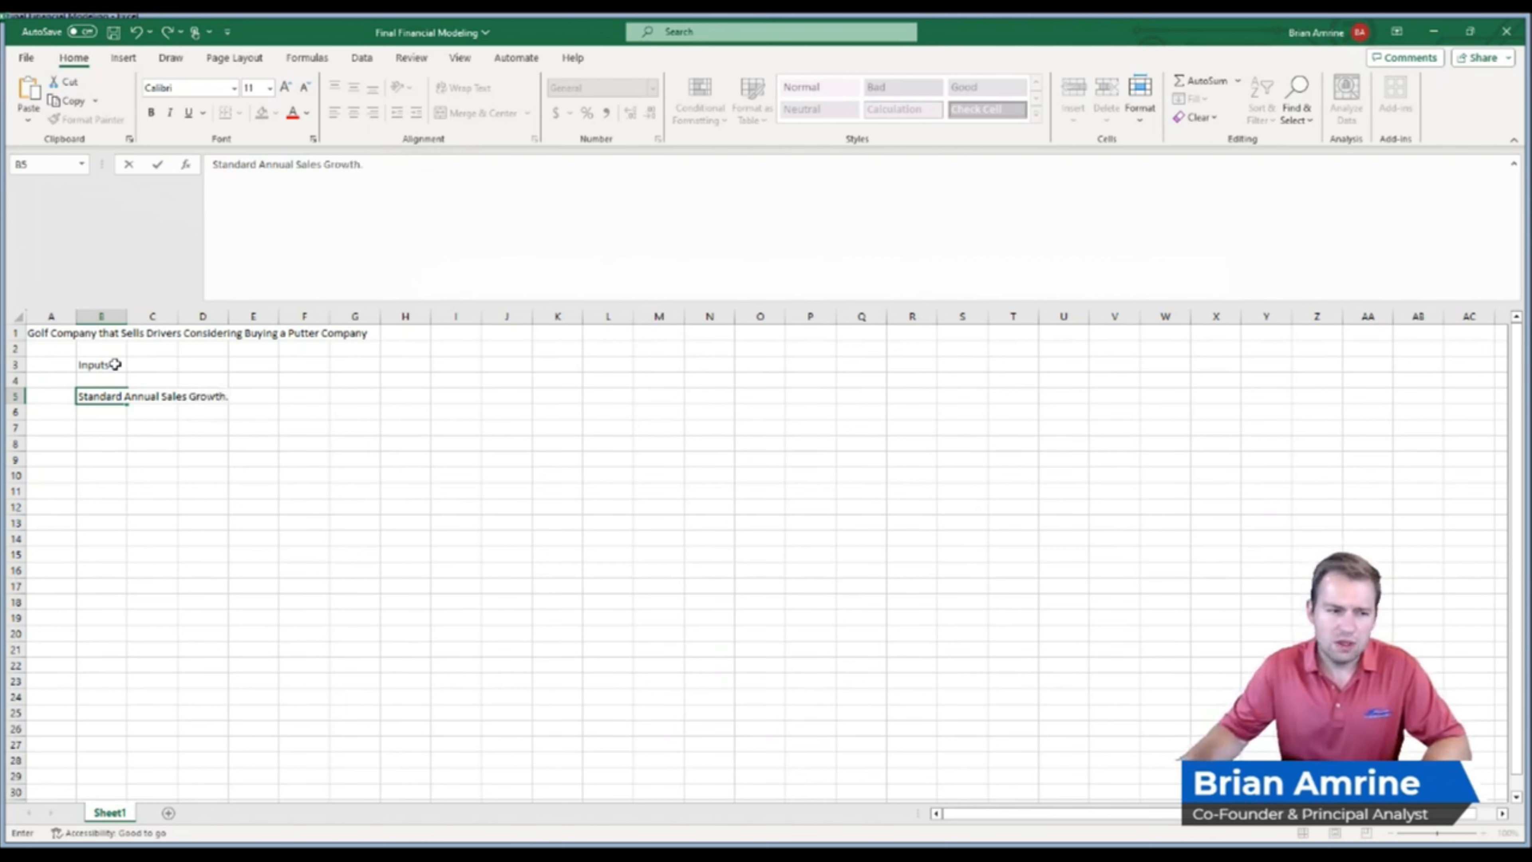
key("Return")
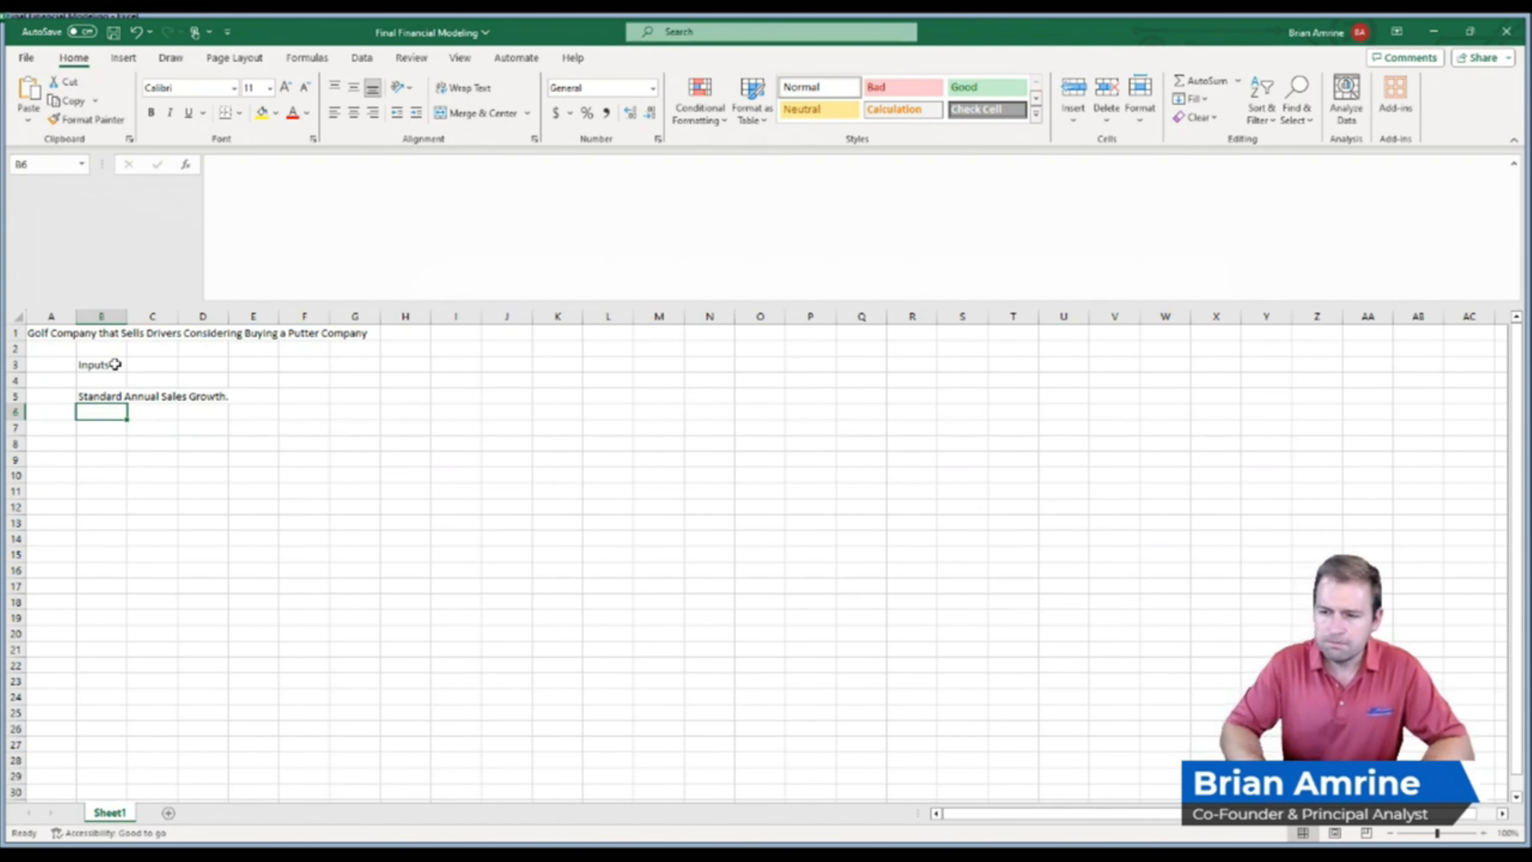
type("Curr")
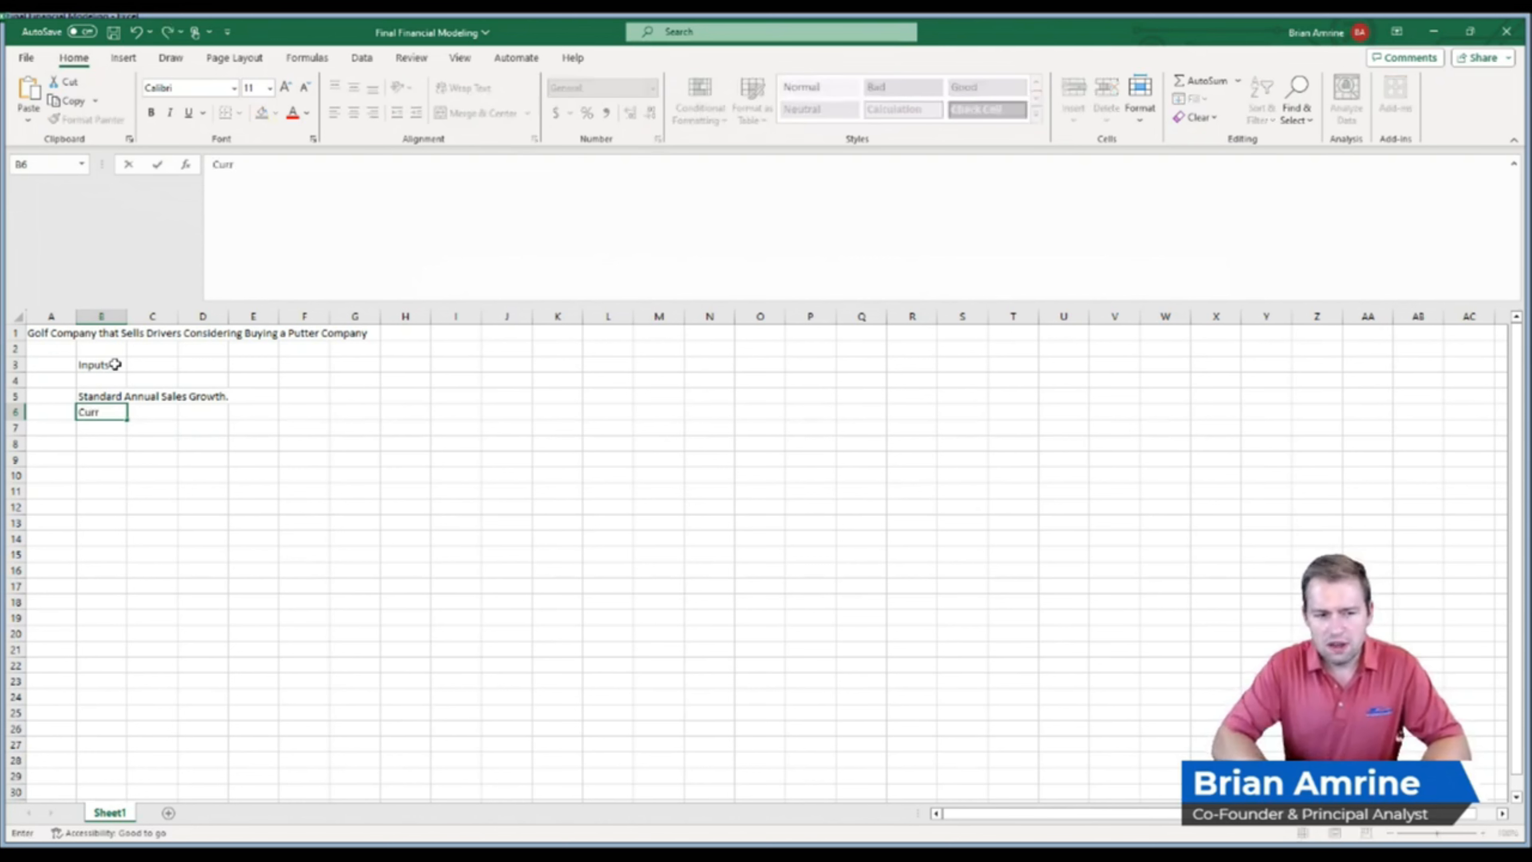
type("ent G")
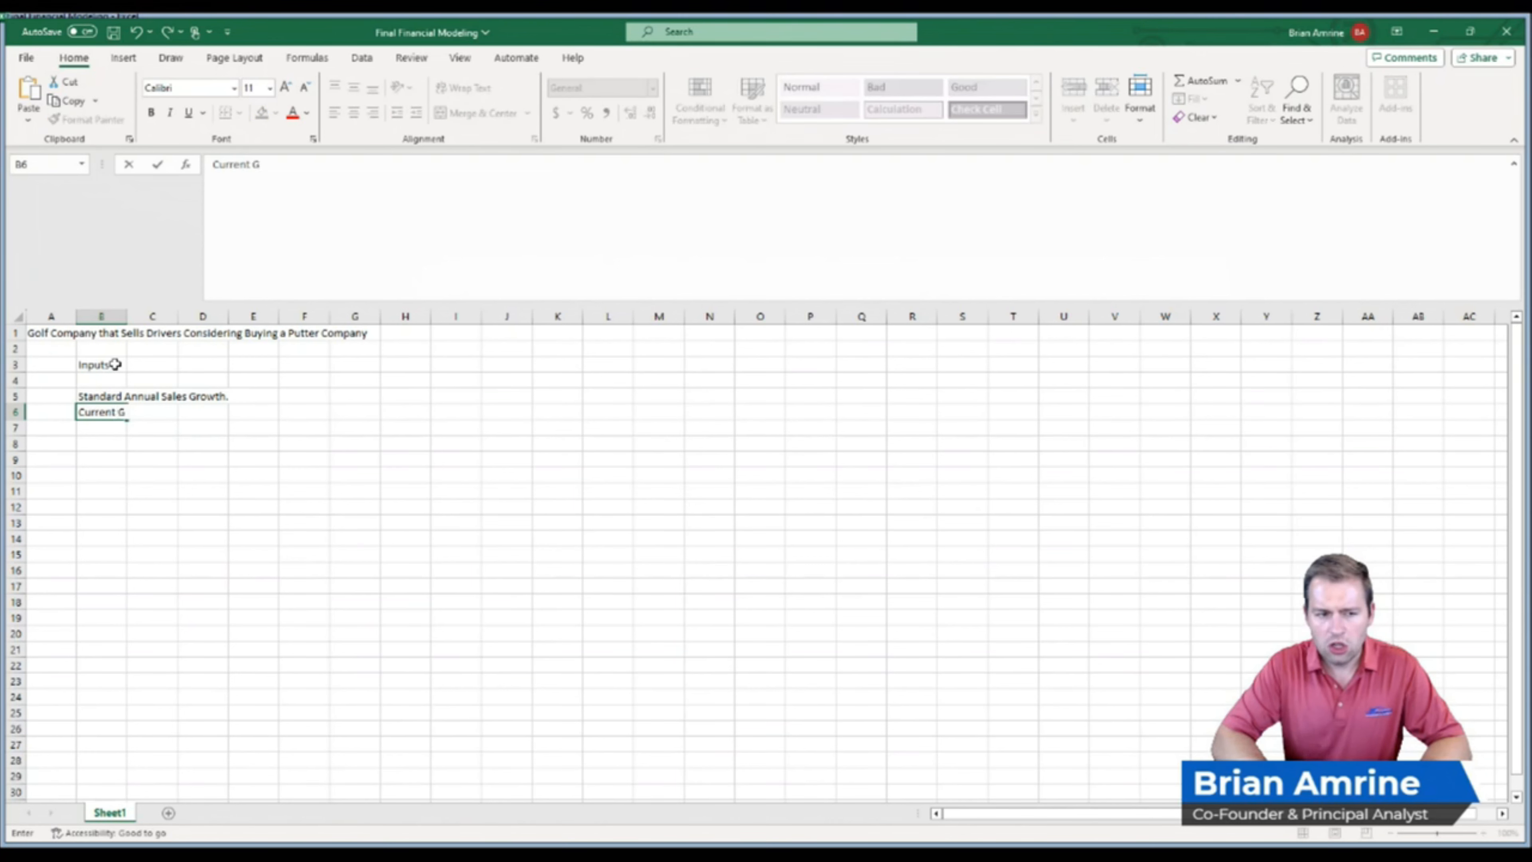
type("ross Profit Margin")
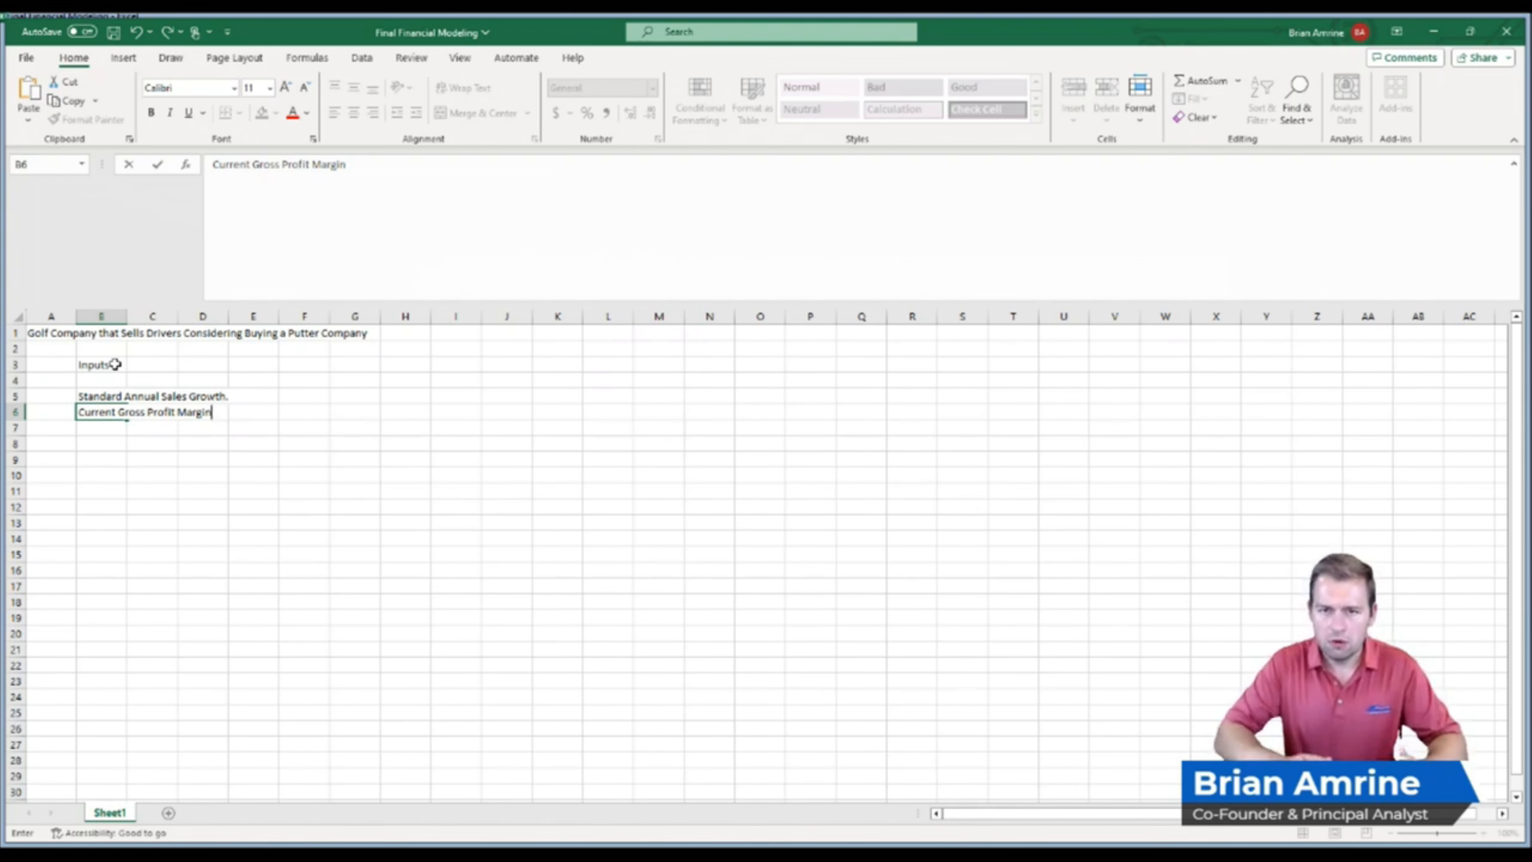
key("Return")
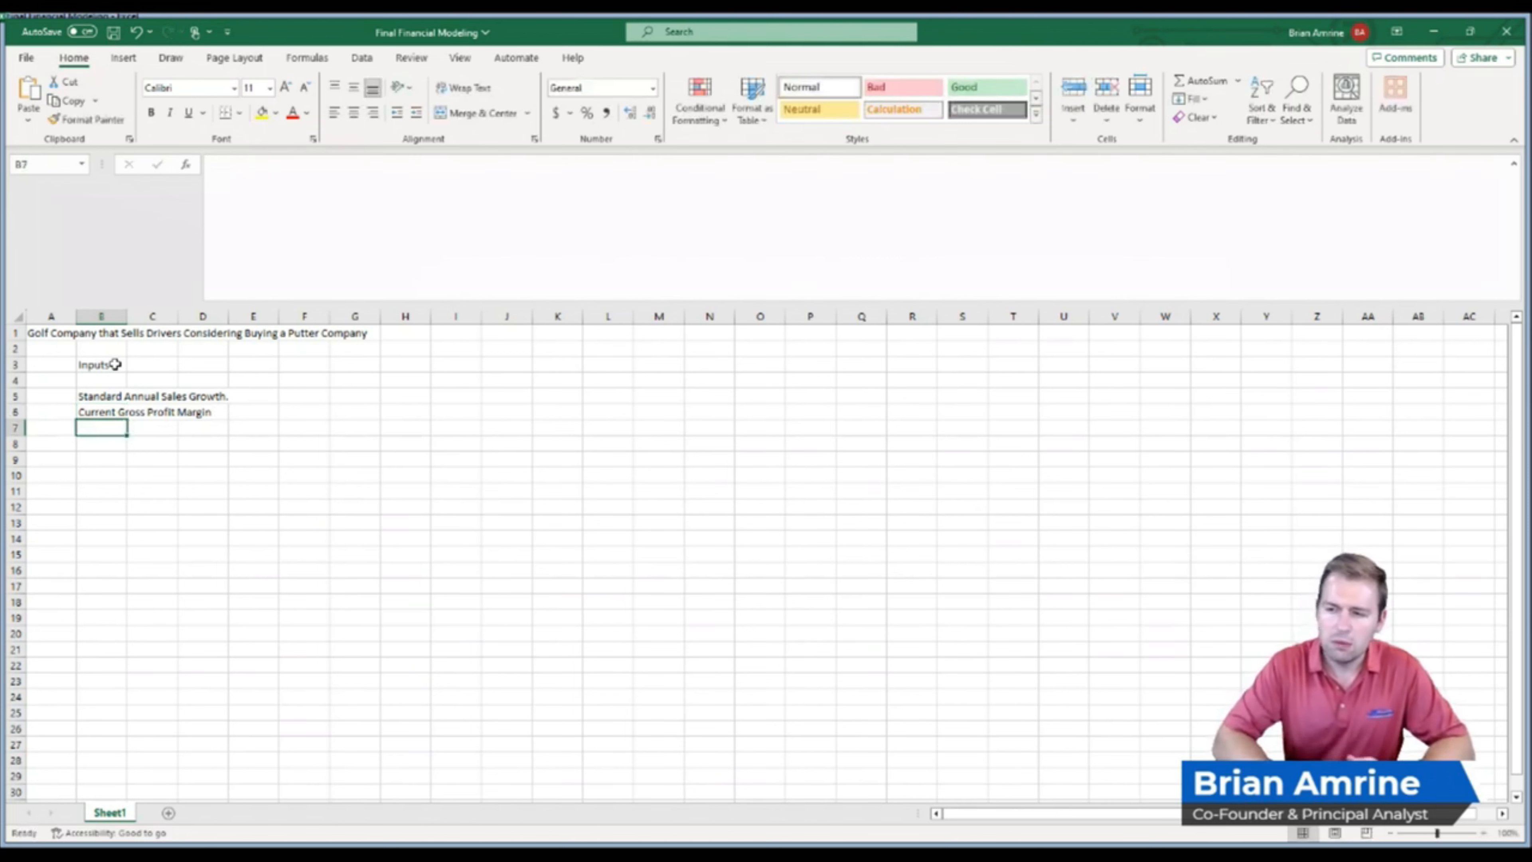
Enter the label "Current Selling, General, & Administration % of Revenue" in cell B7
type("Curre")
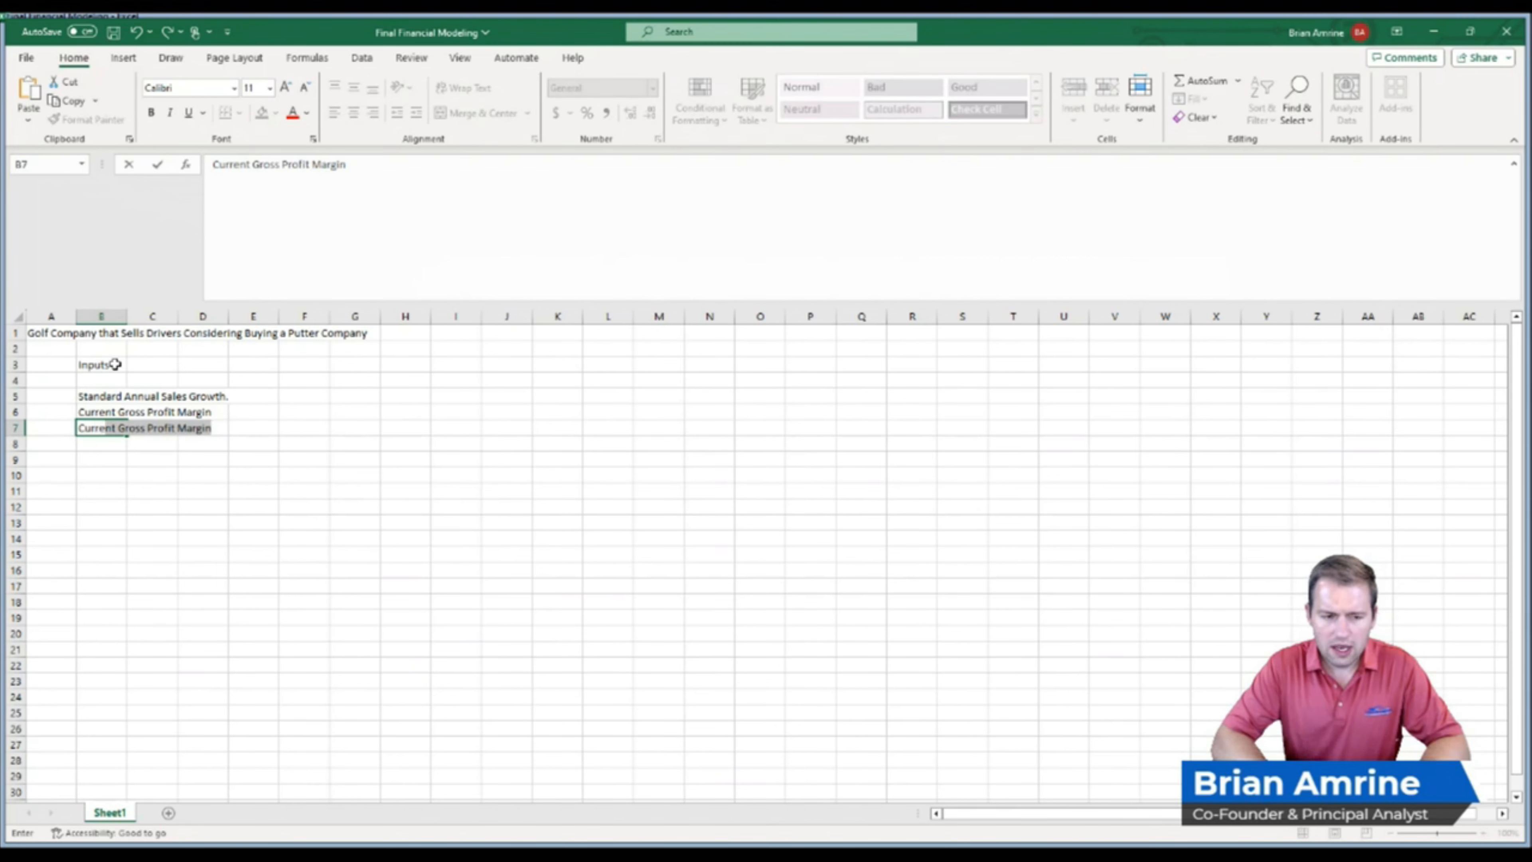
type("nt Selling")
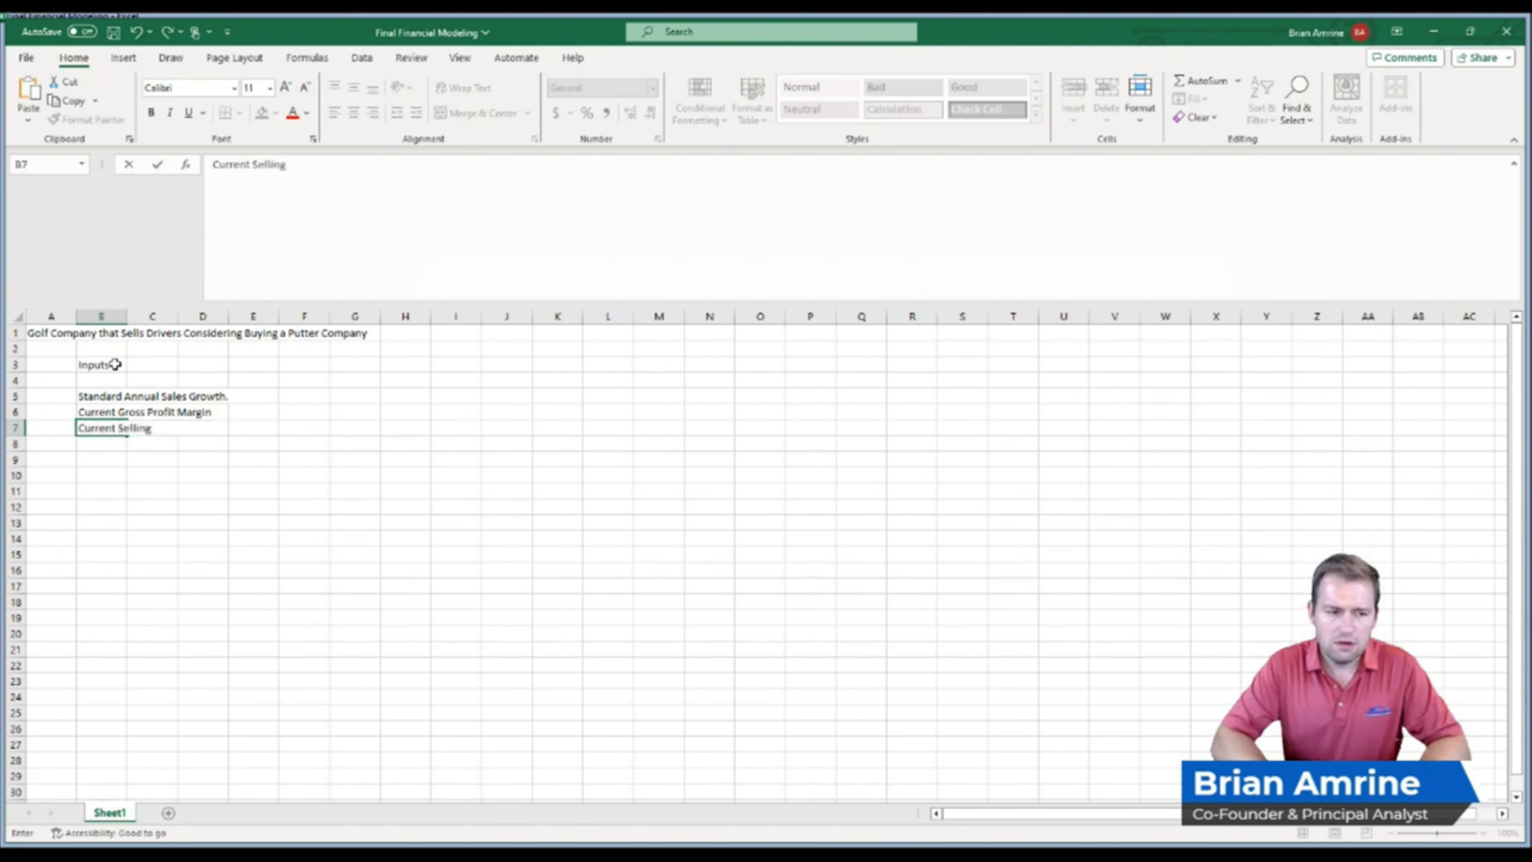
type(",")
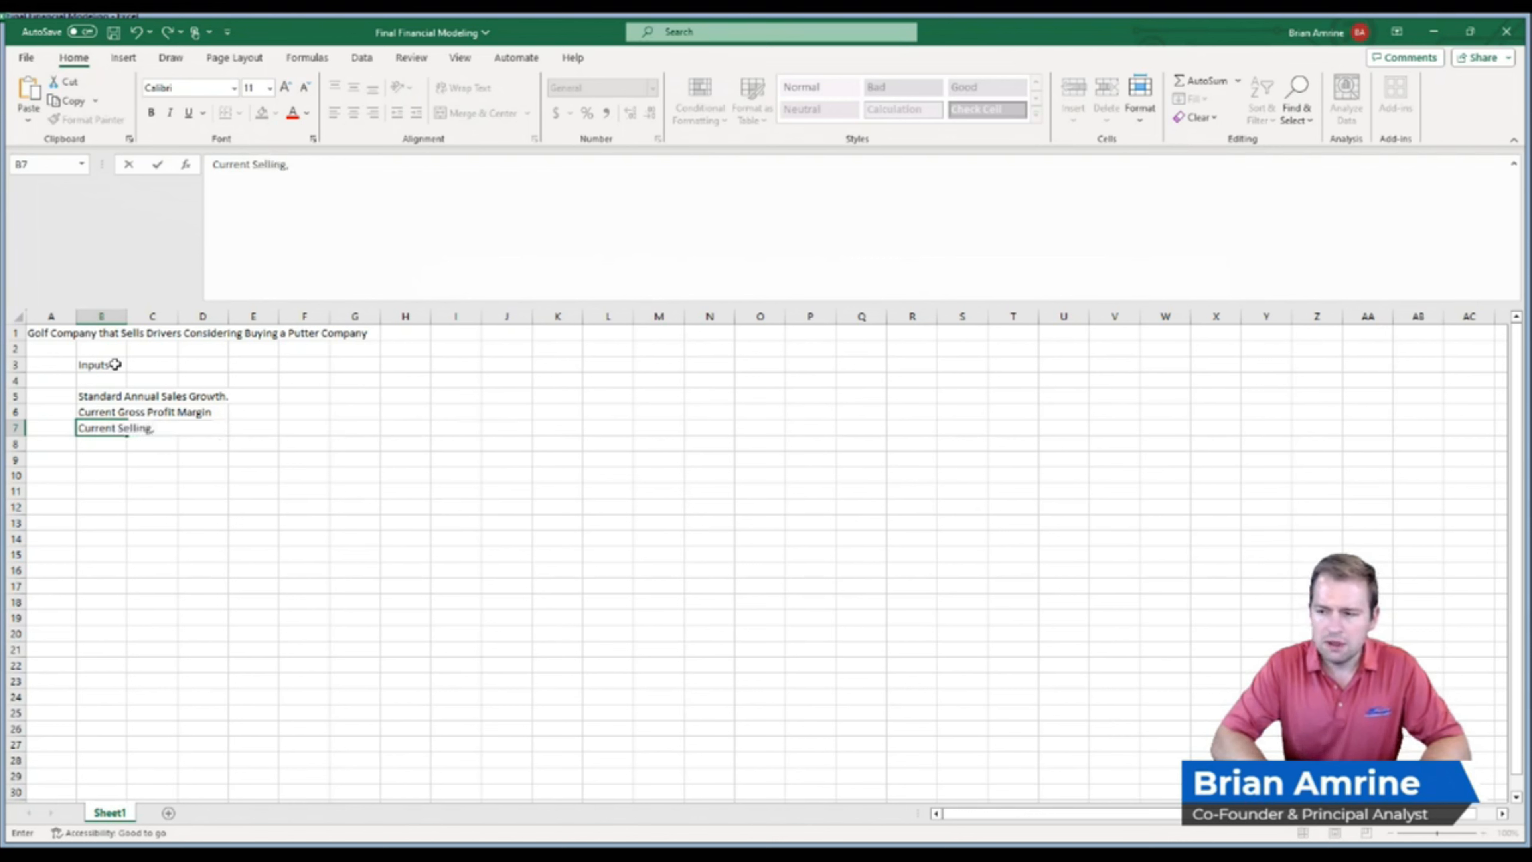
type(" General, ")
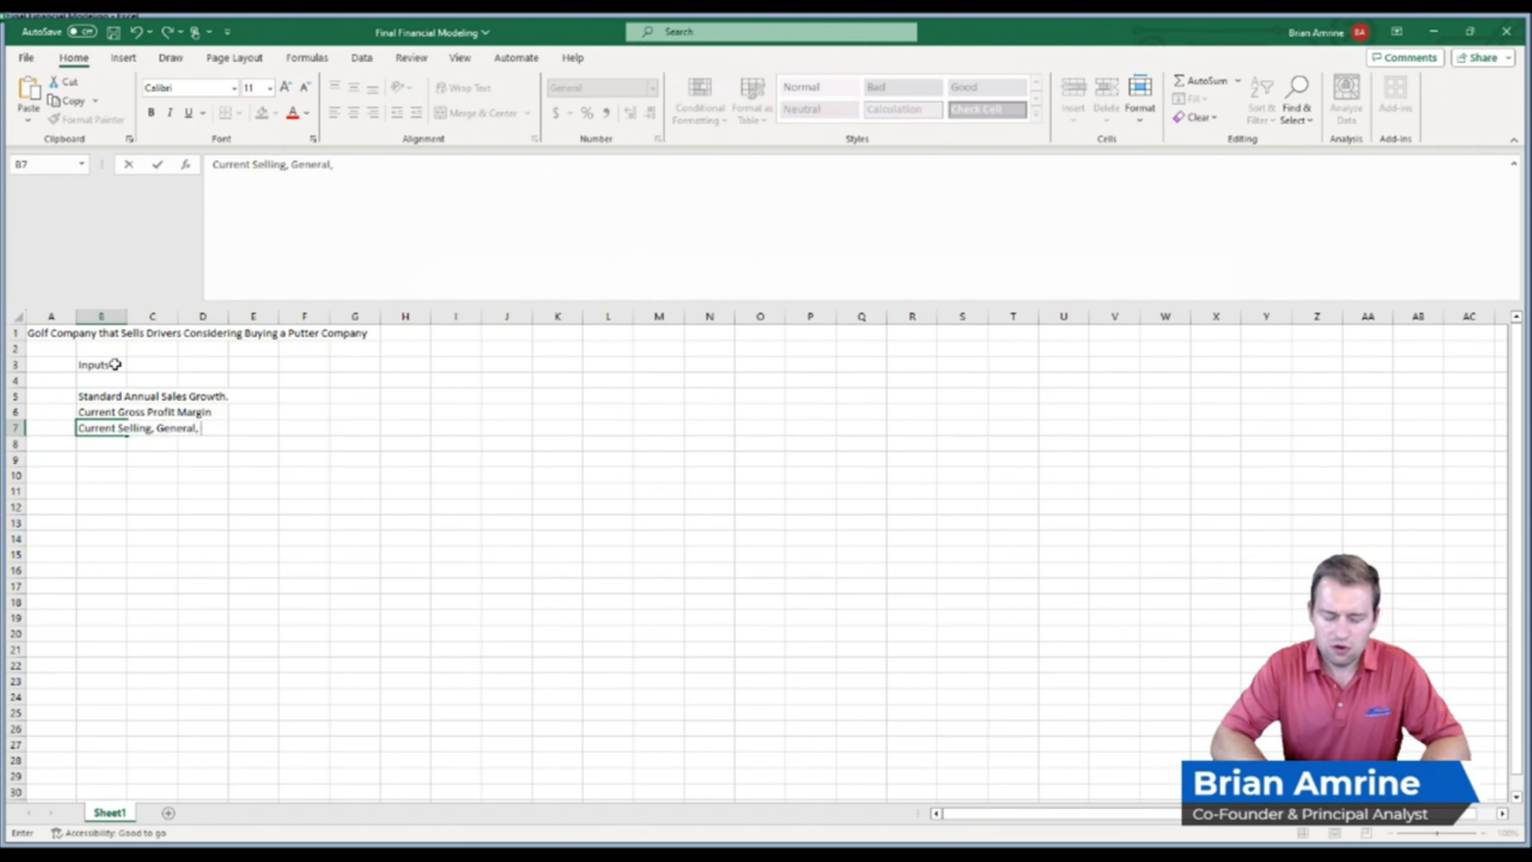
type("& Administration")
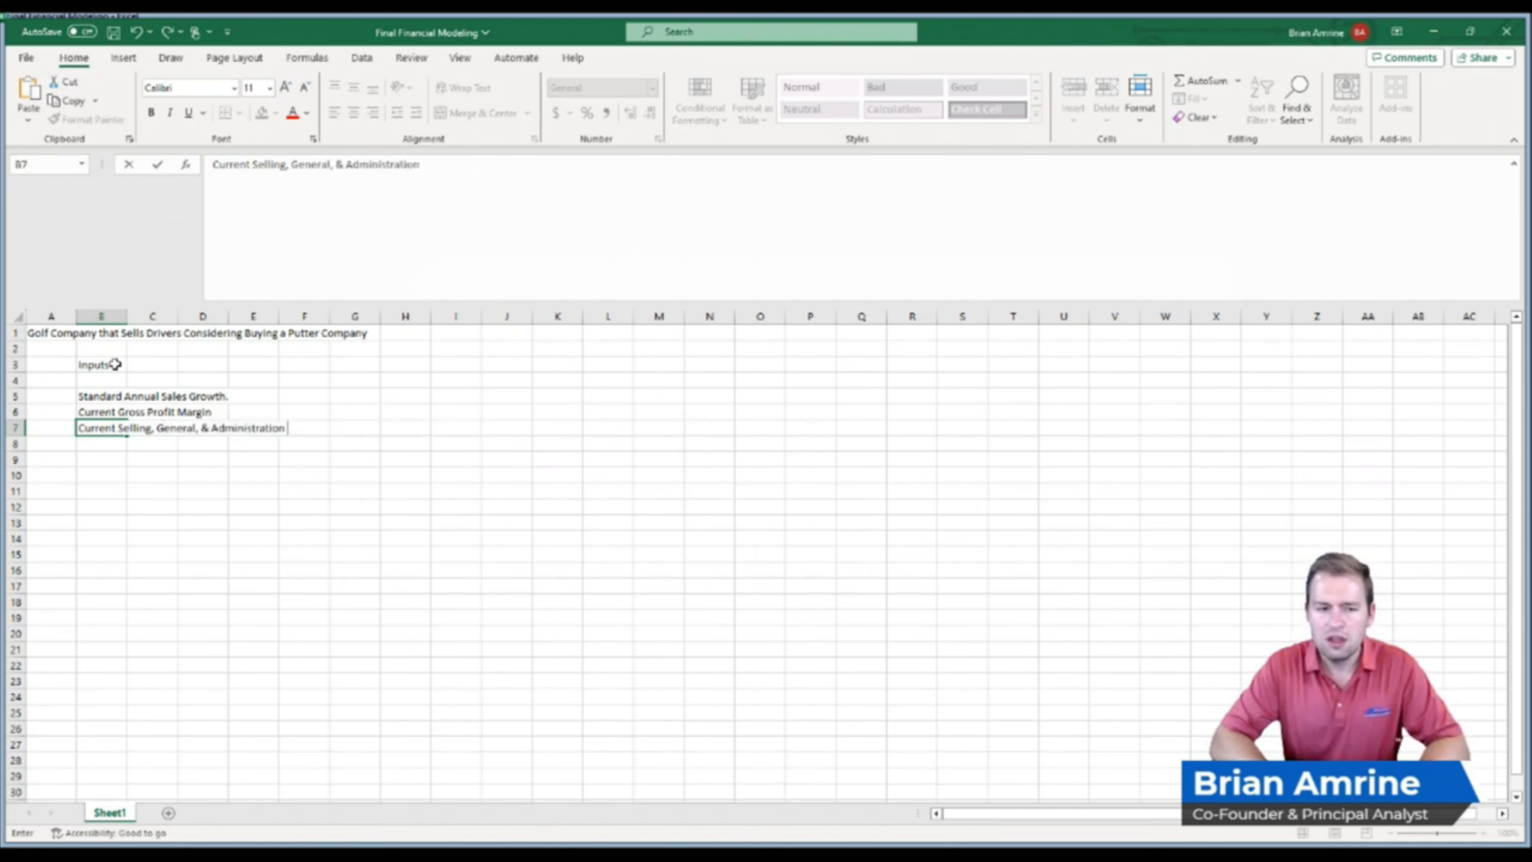
type(" %")
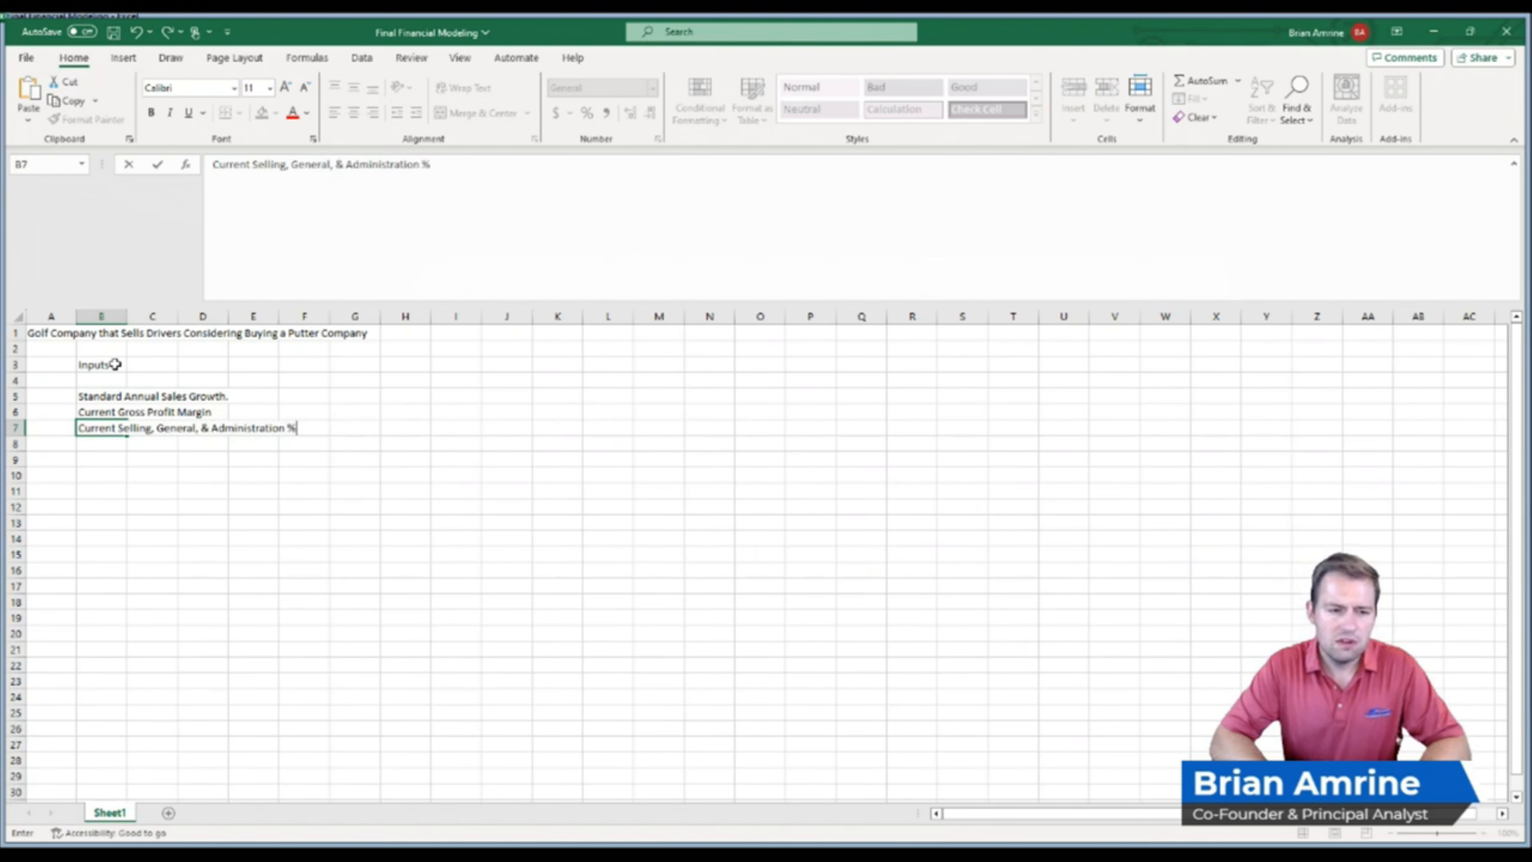
type(" of Revenue")
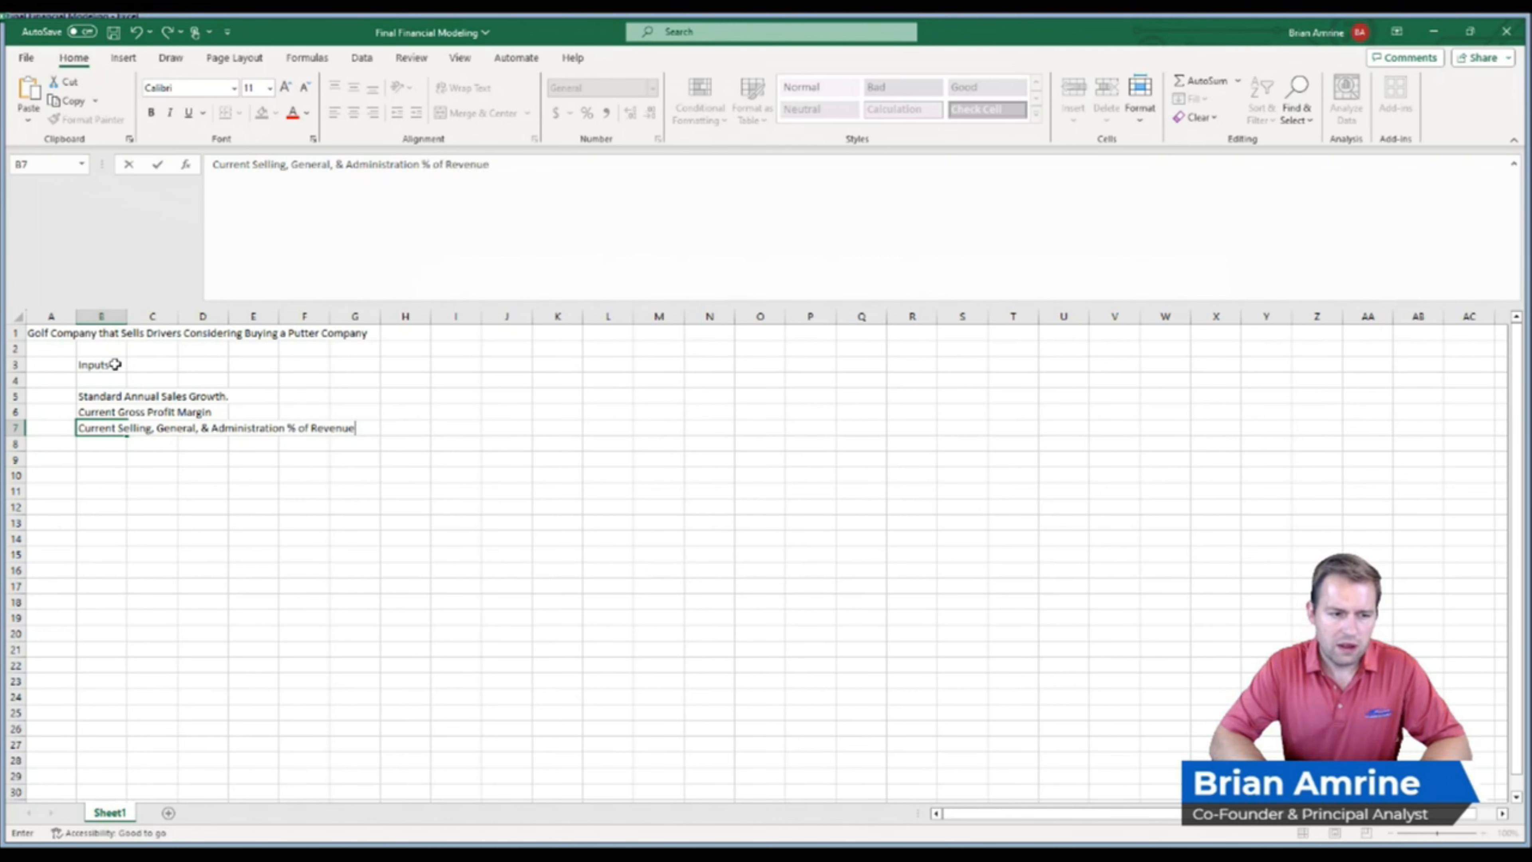
key("Return")
Remove the trailing period from the "Standard Annual Sales Growth" label in cell B5
left_click(102, 396)
double_click(106, 396)
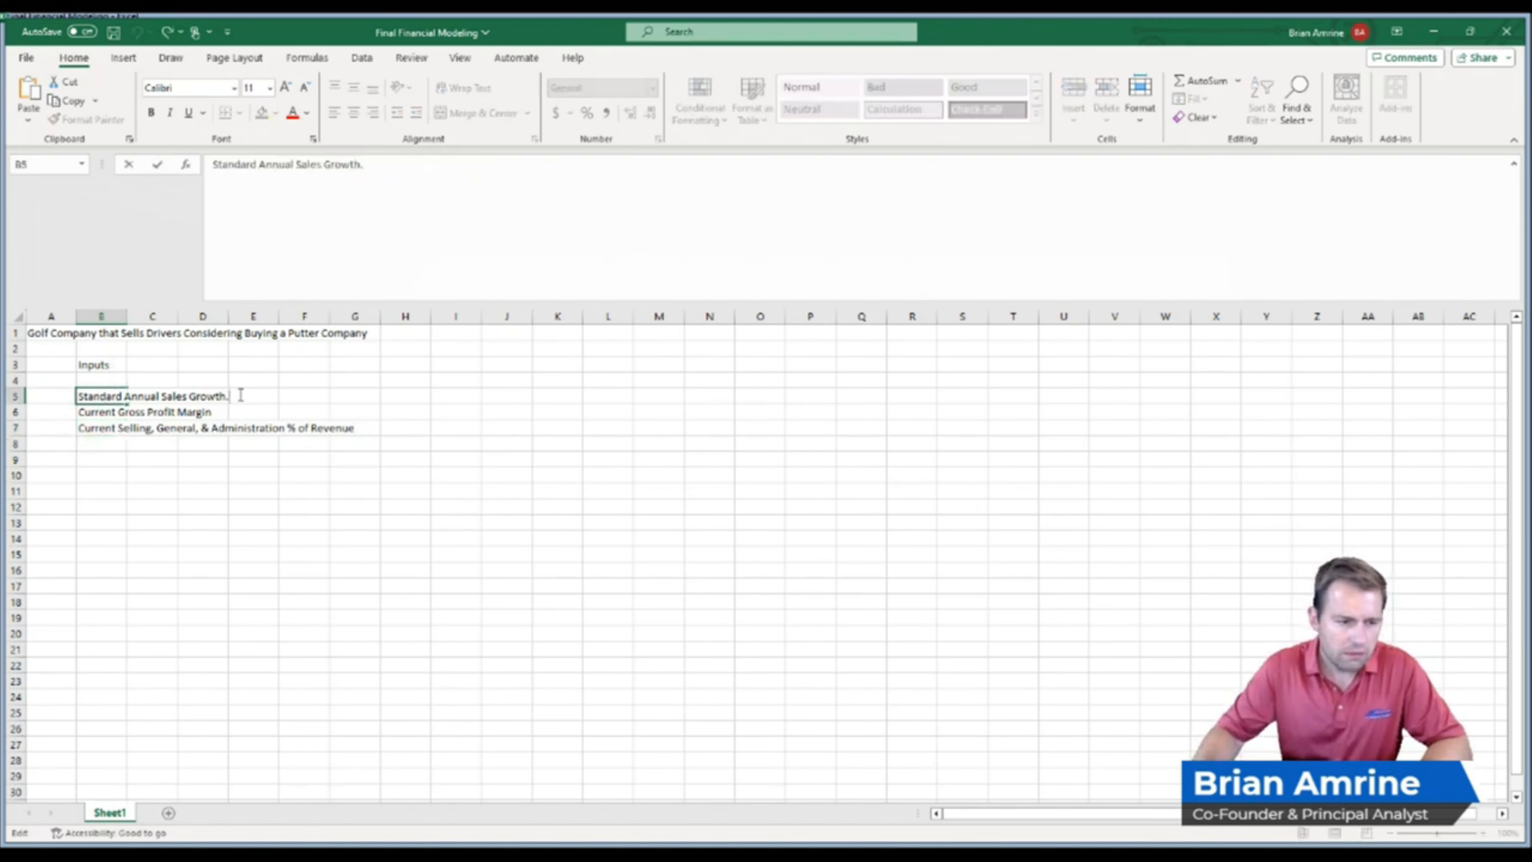
key("BackSpace")
key("Return")
key("Return")
key("Return")
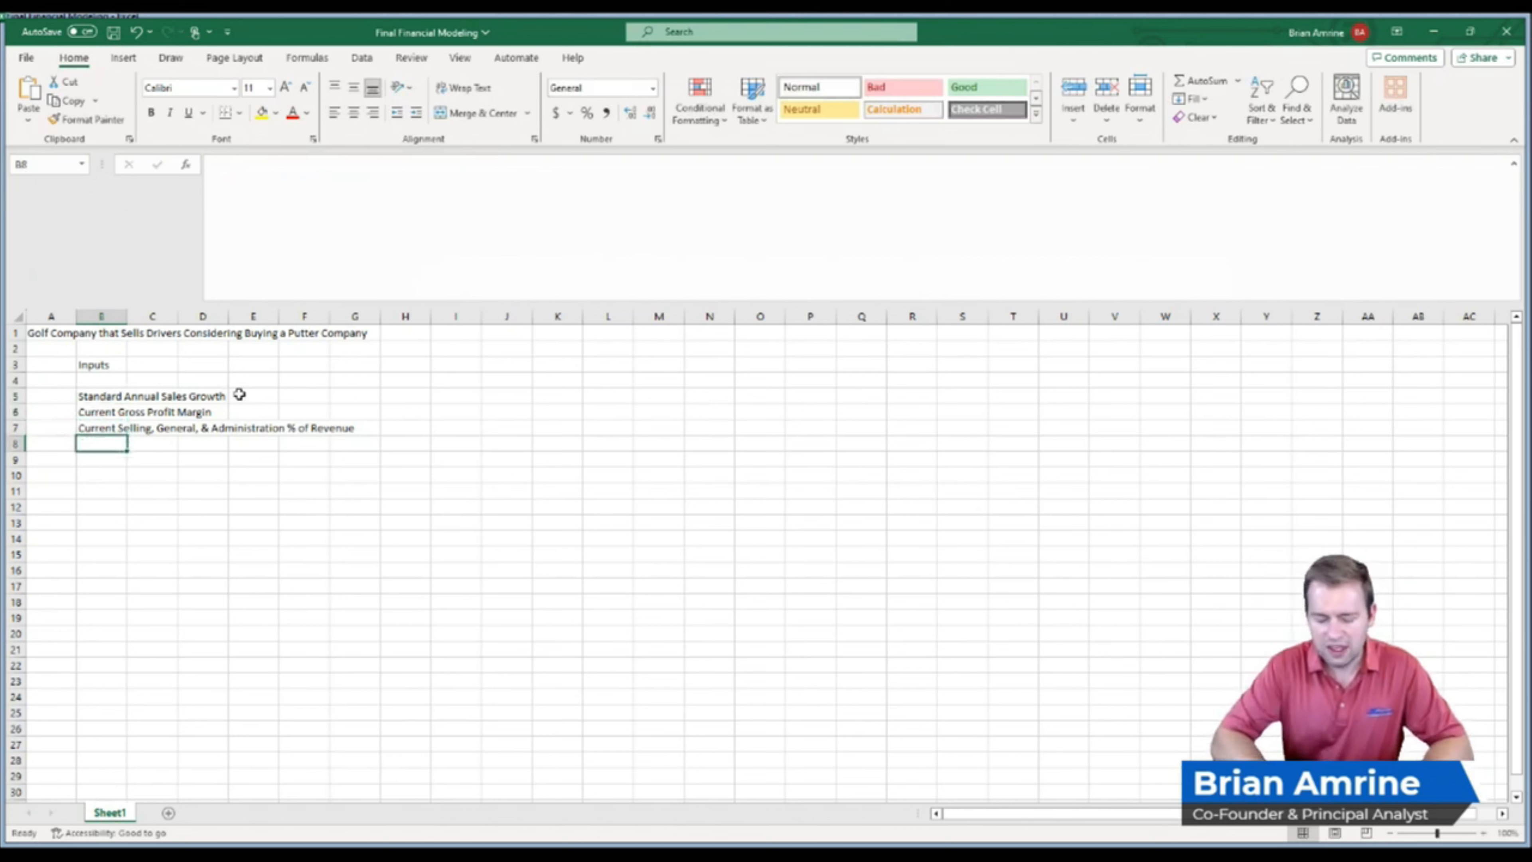
Enter the labels "Interest Rate on Cash" in cell B8 and "Interest Rate on Other Assets" in B9
type("Interest Rate")
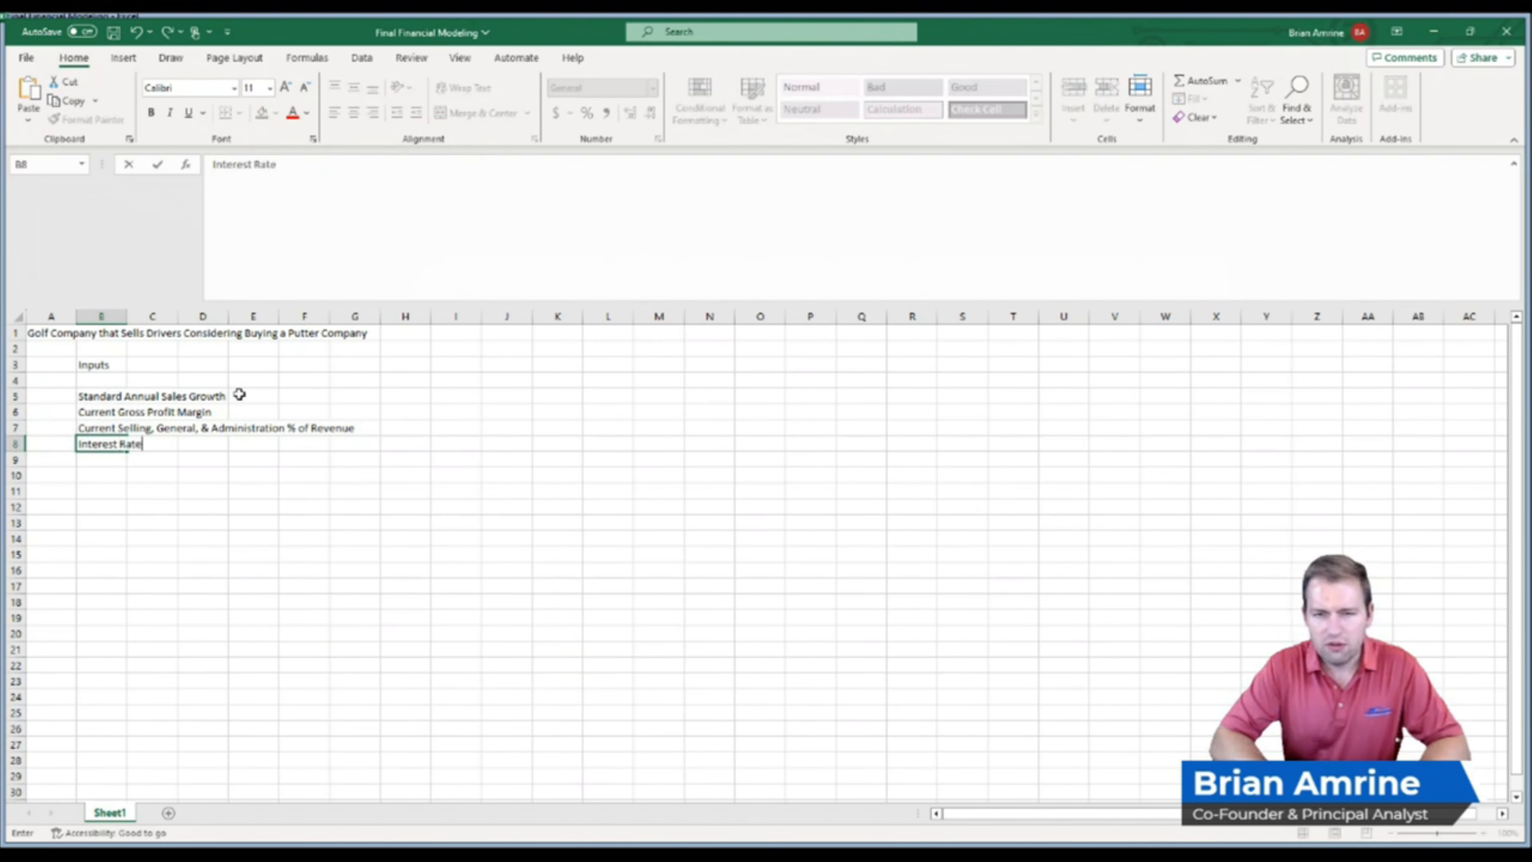
type(" on Cash")
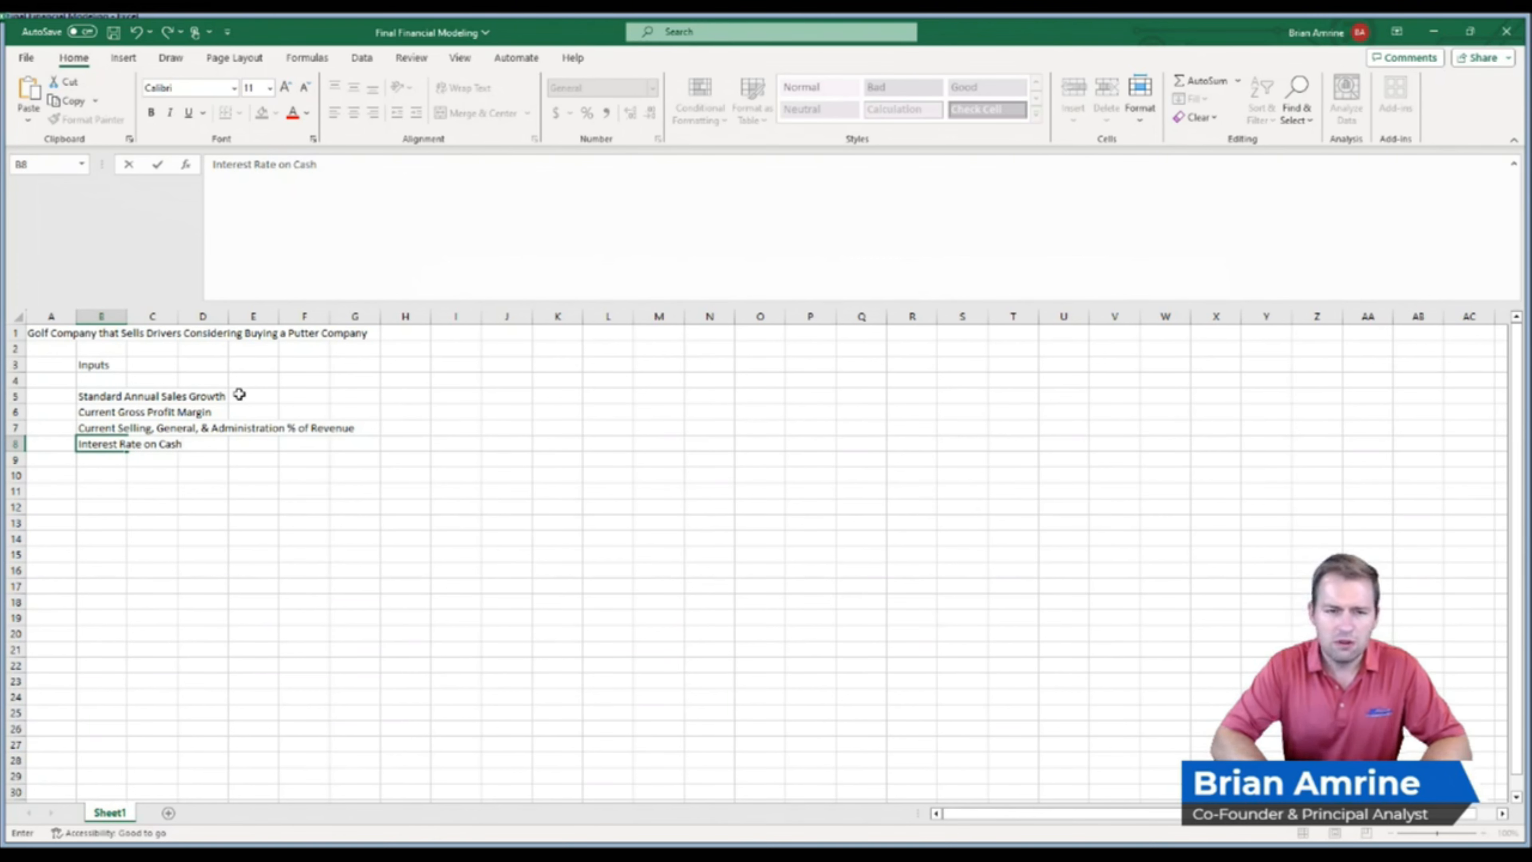
key("Return")
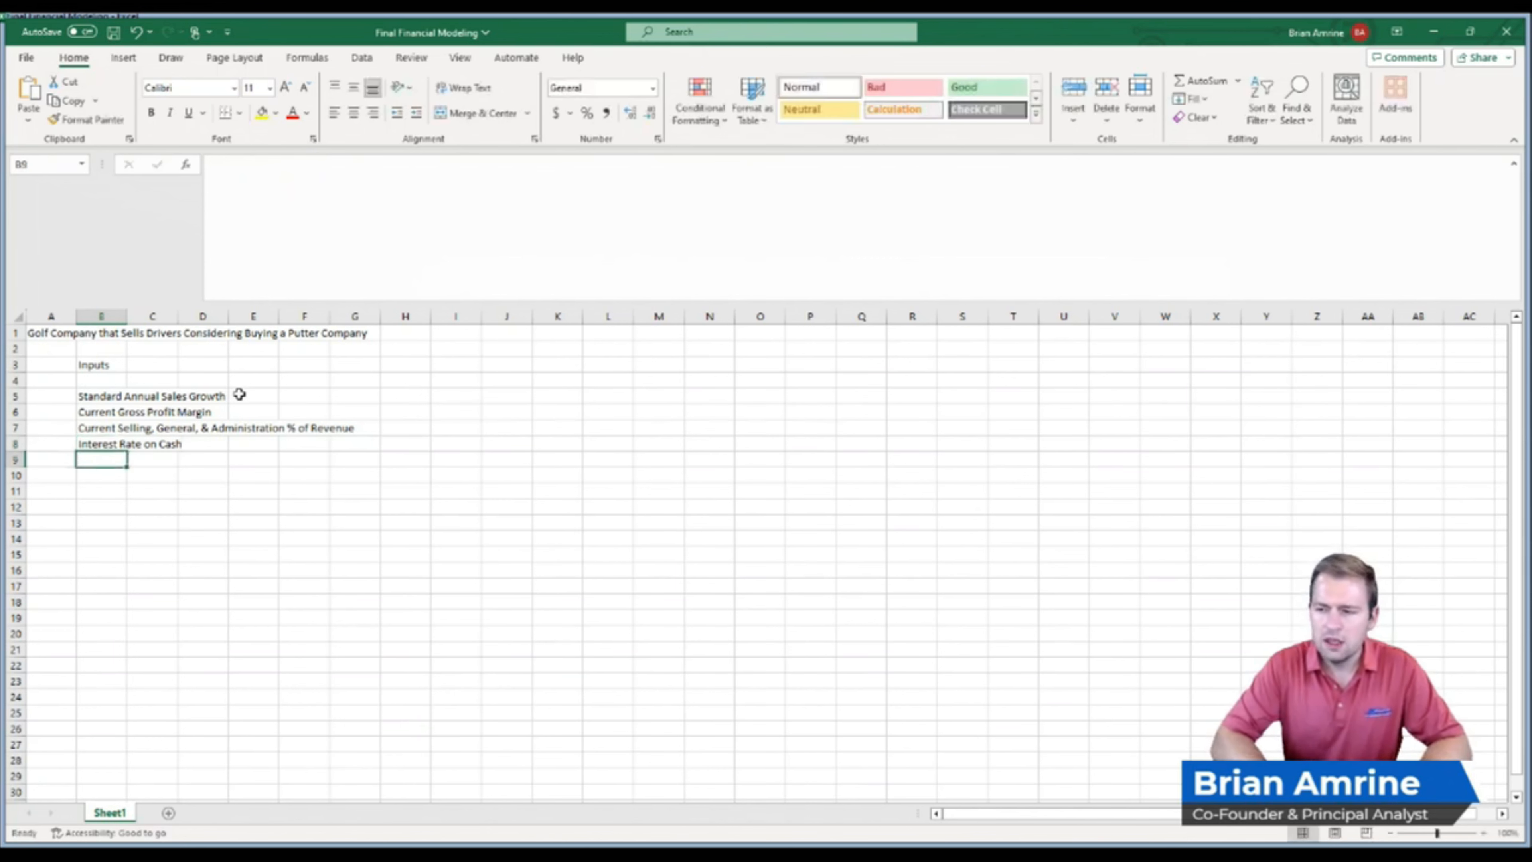
type("Interest Rat")
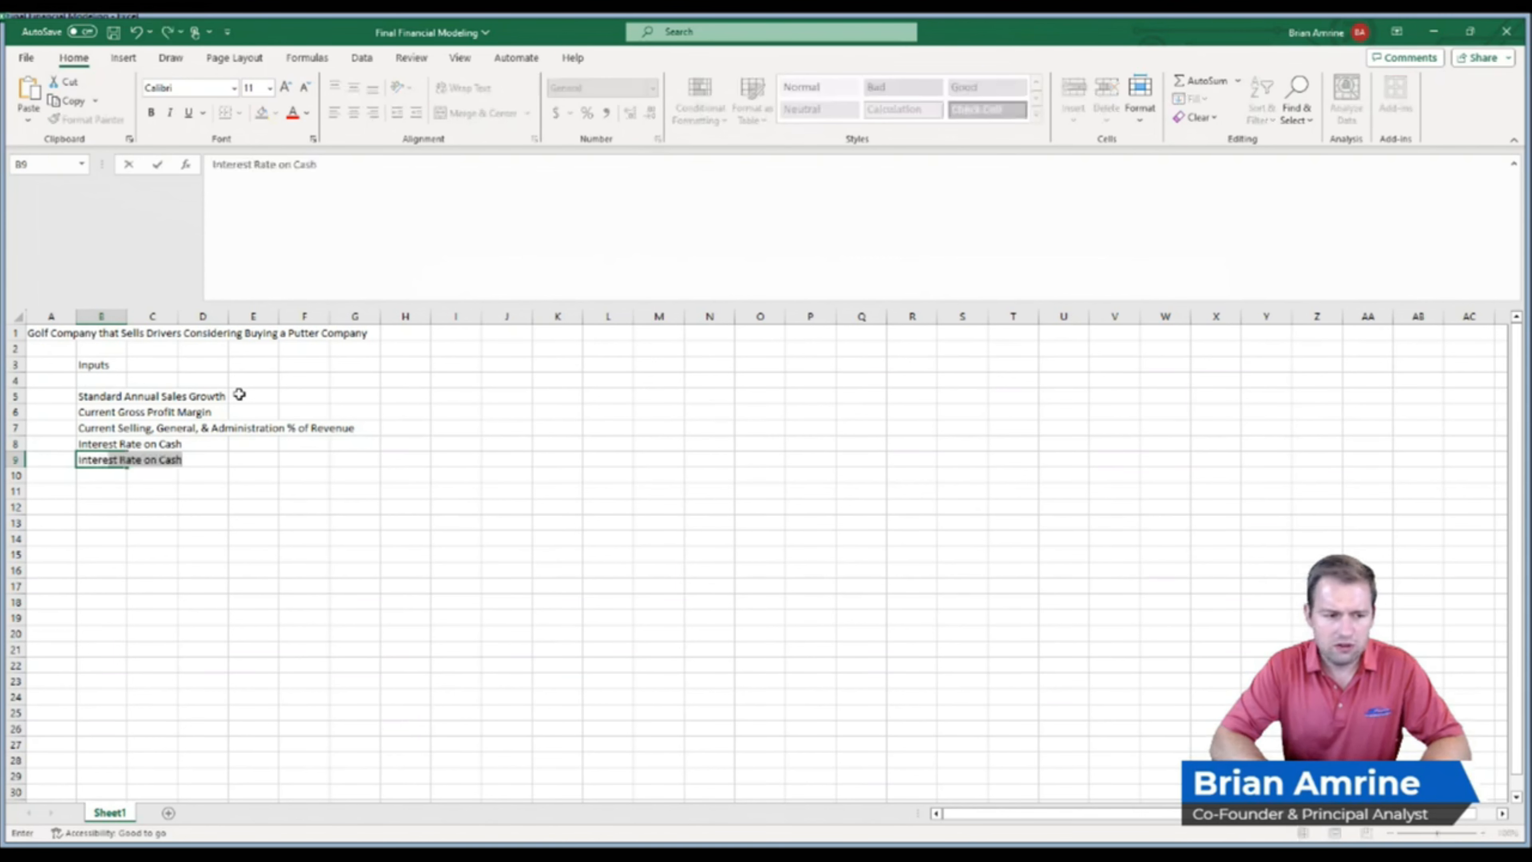
type("e on ")
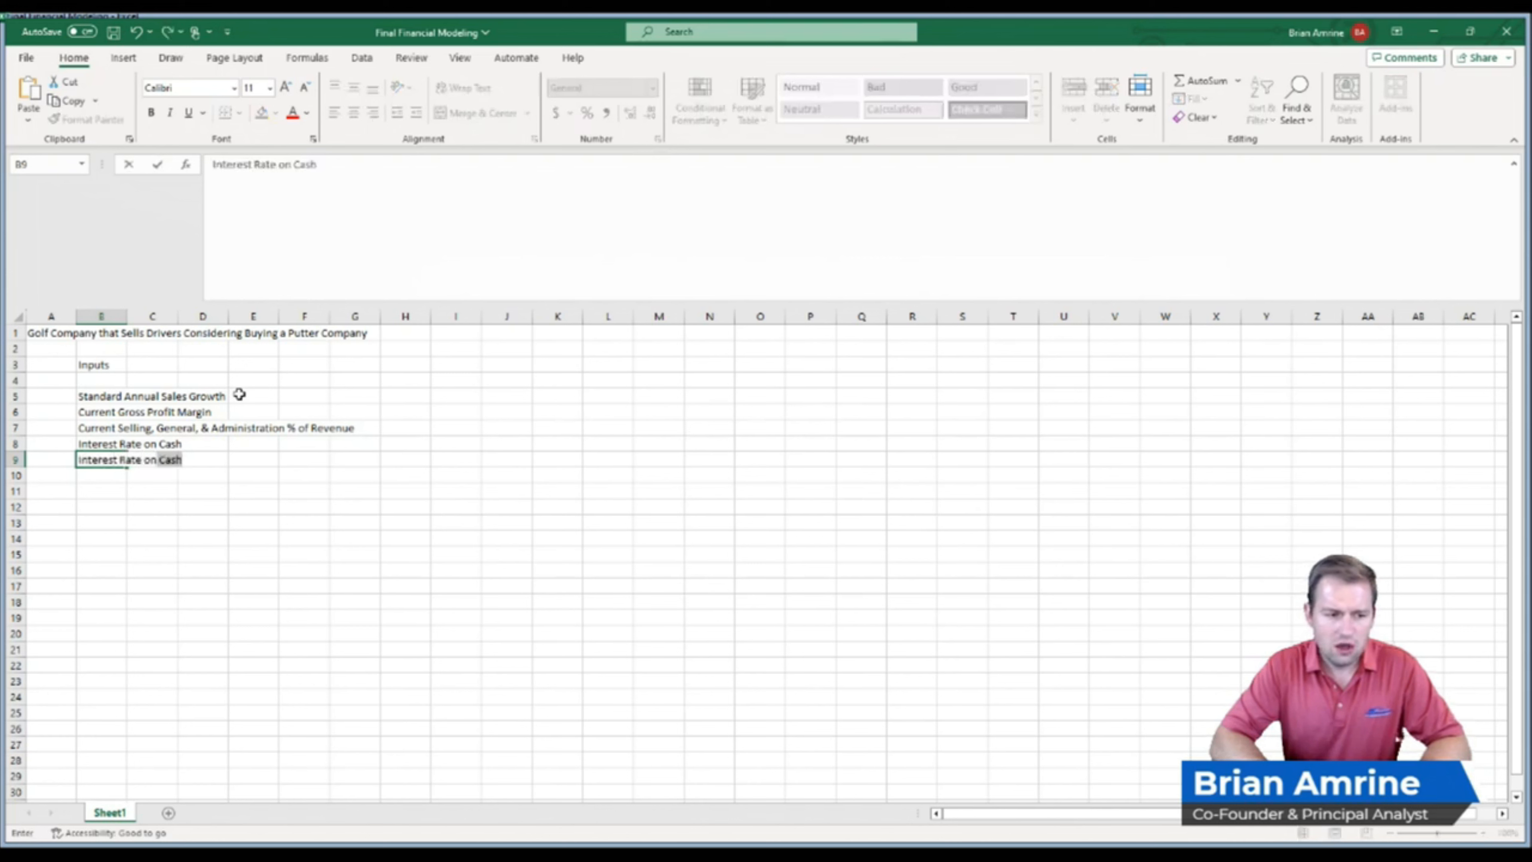
type("Other Assets")
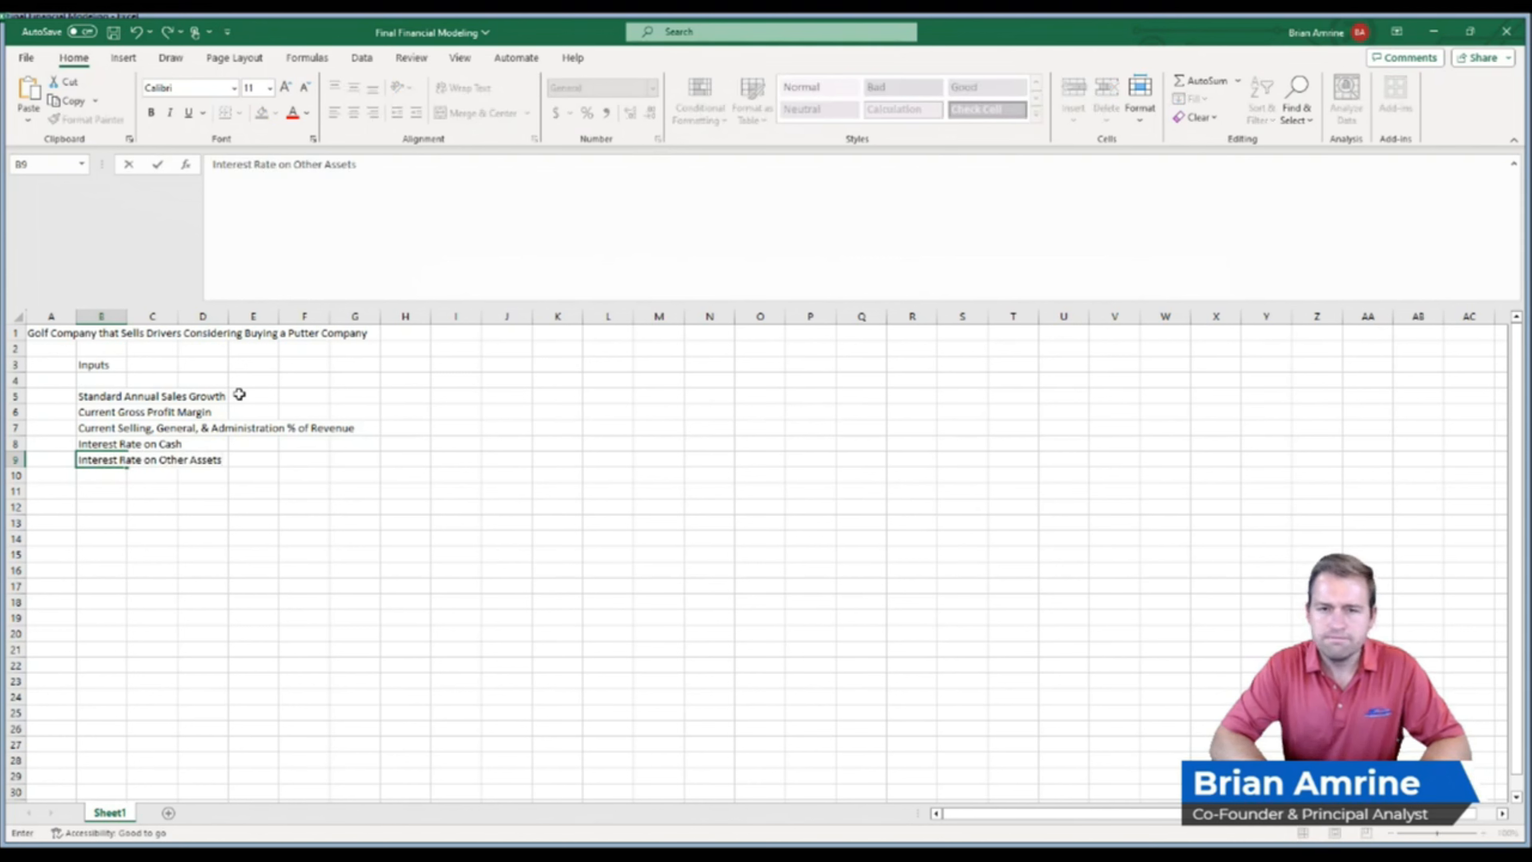
key("Return")
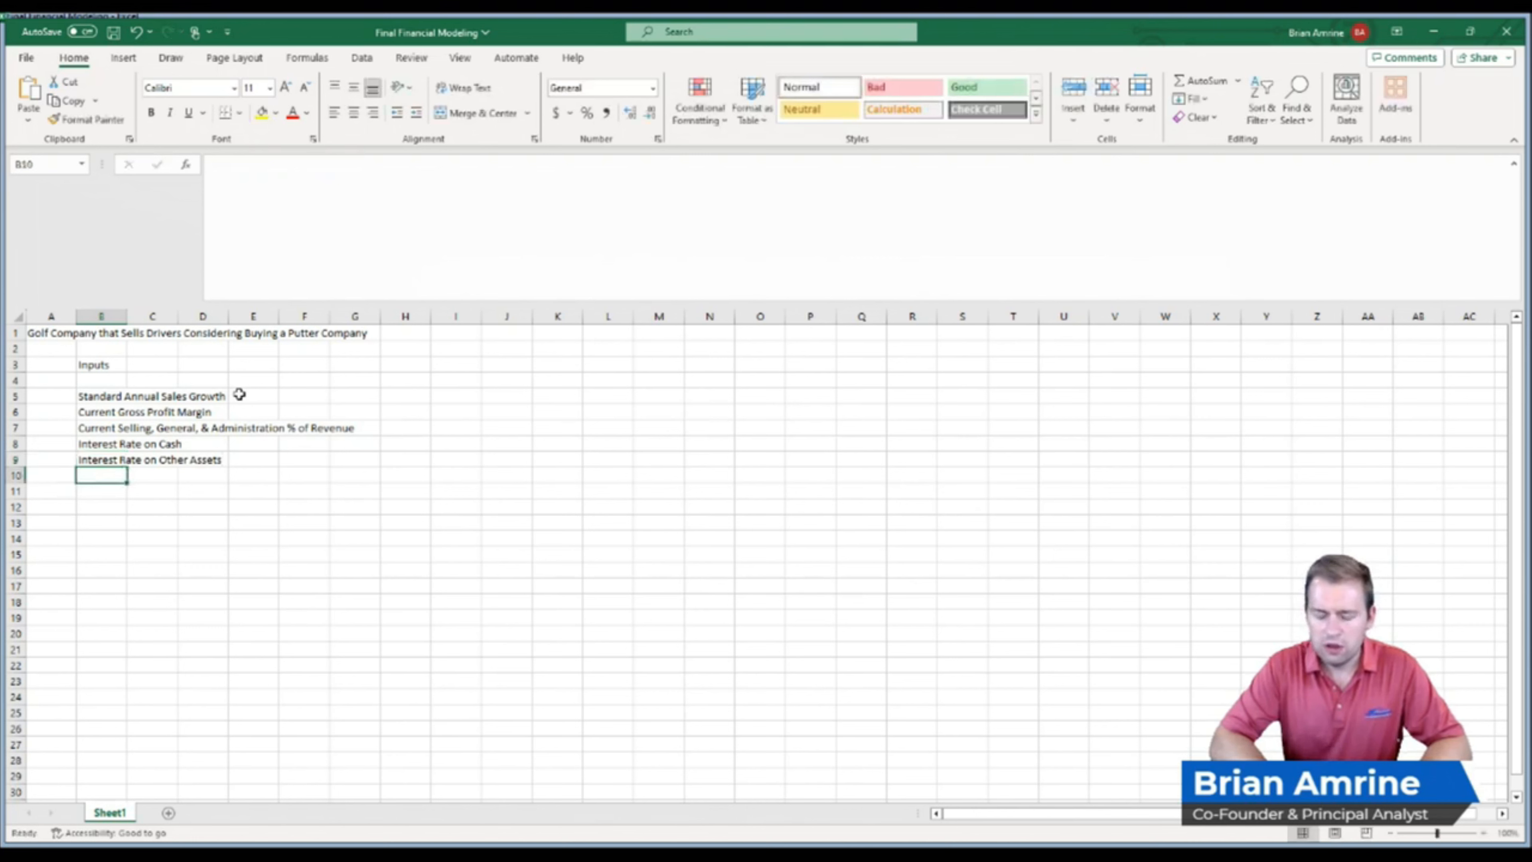
Enter the label "Tax Rate" in cell B10 to extend the list of inputs
type("Tax Rate")
key("Up")
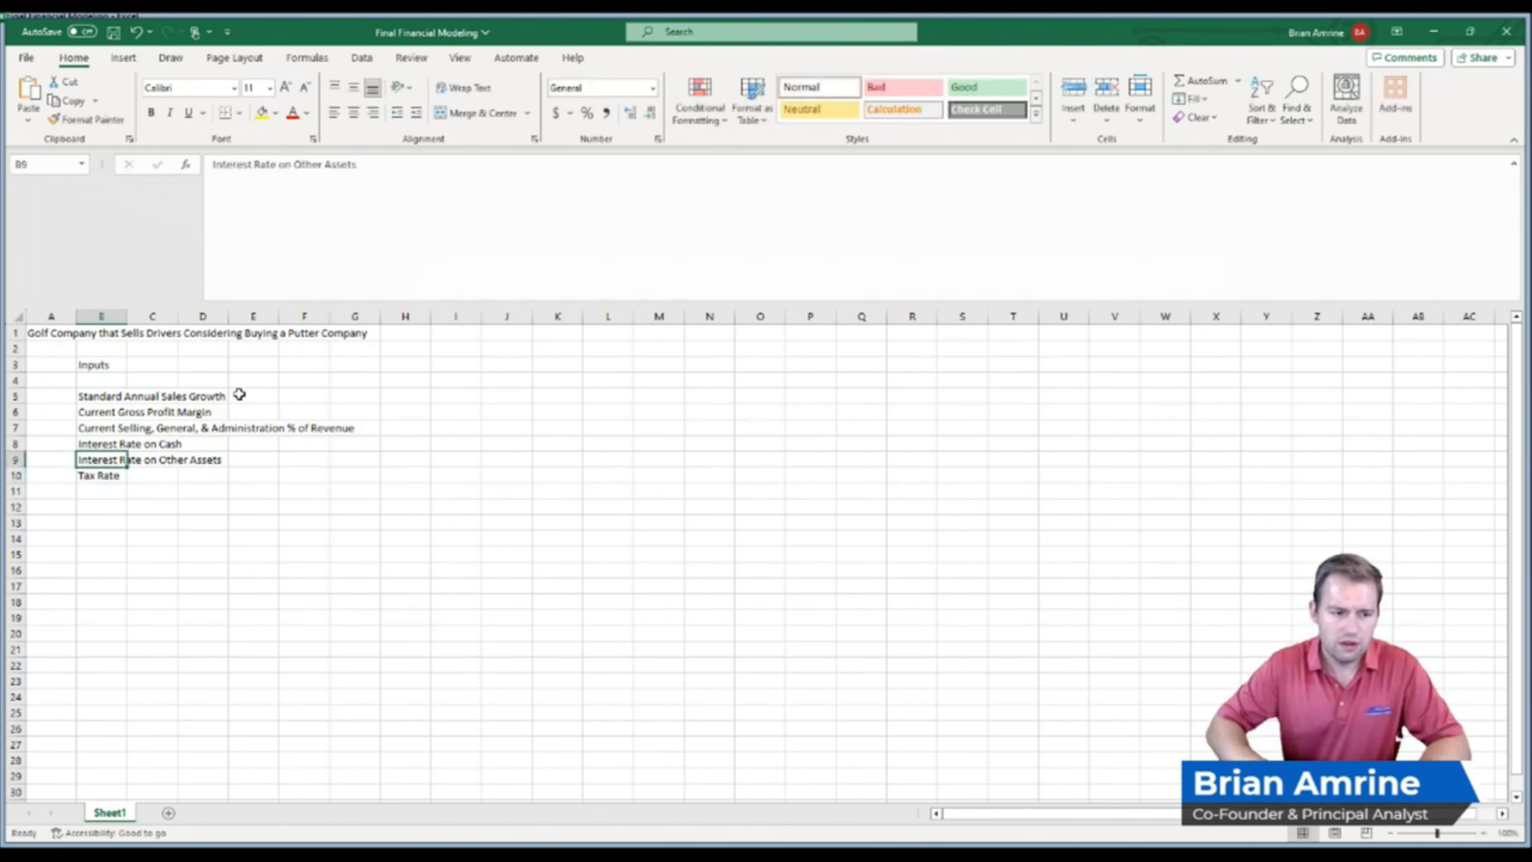
left_click(169, 396)
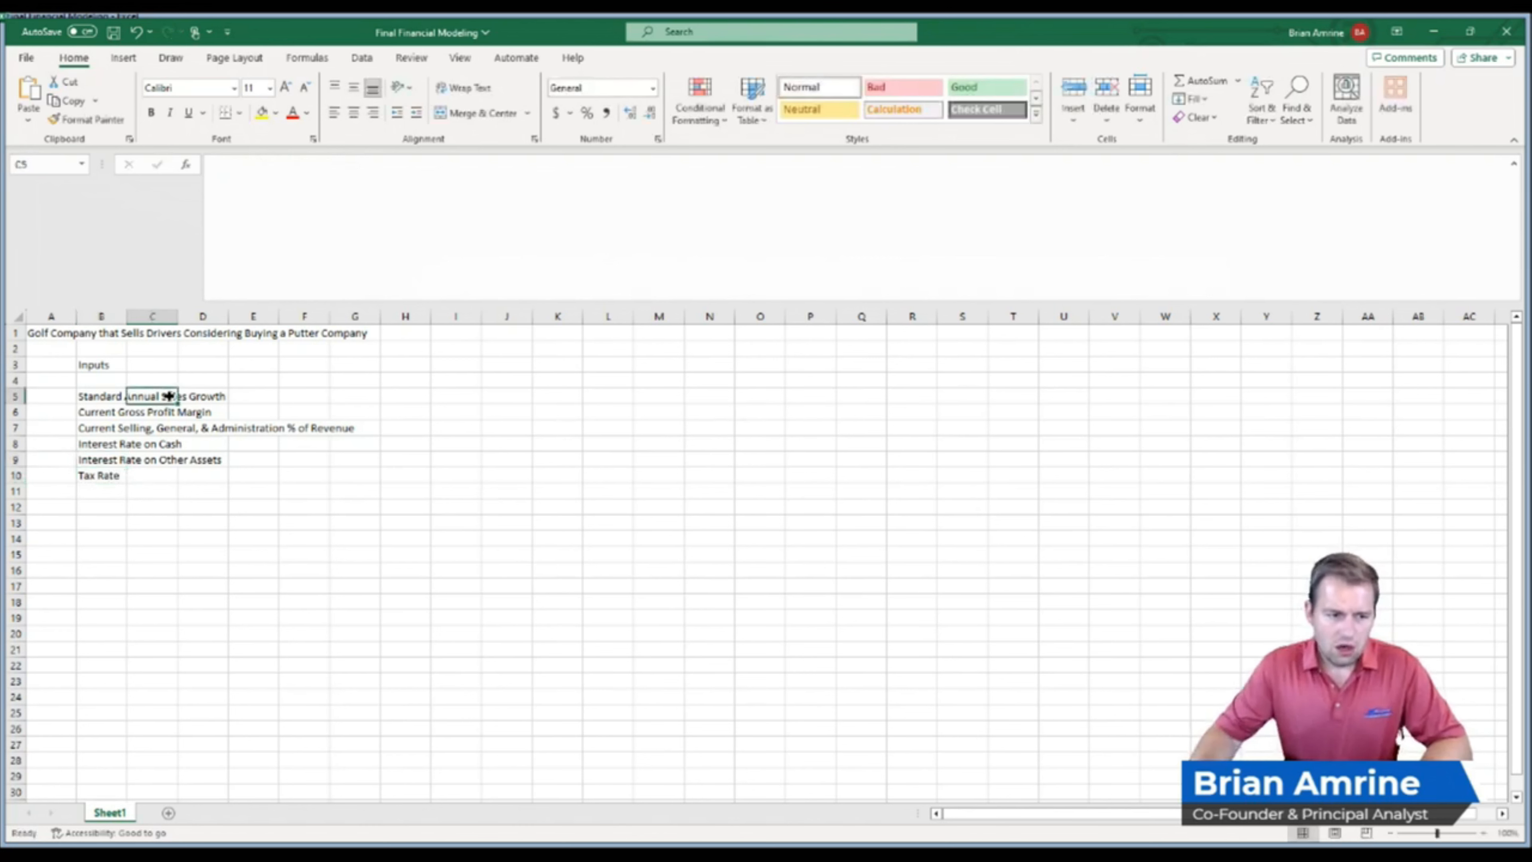
Autofit column B to its labels and enter 4%, 40% and 15% in cells C5 through C7
double_click(125, 317)
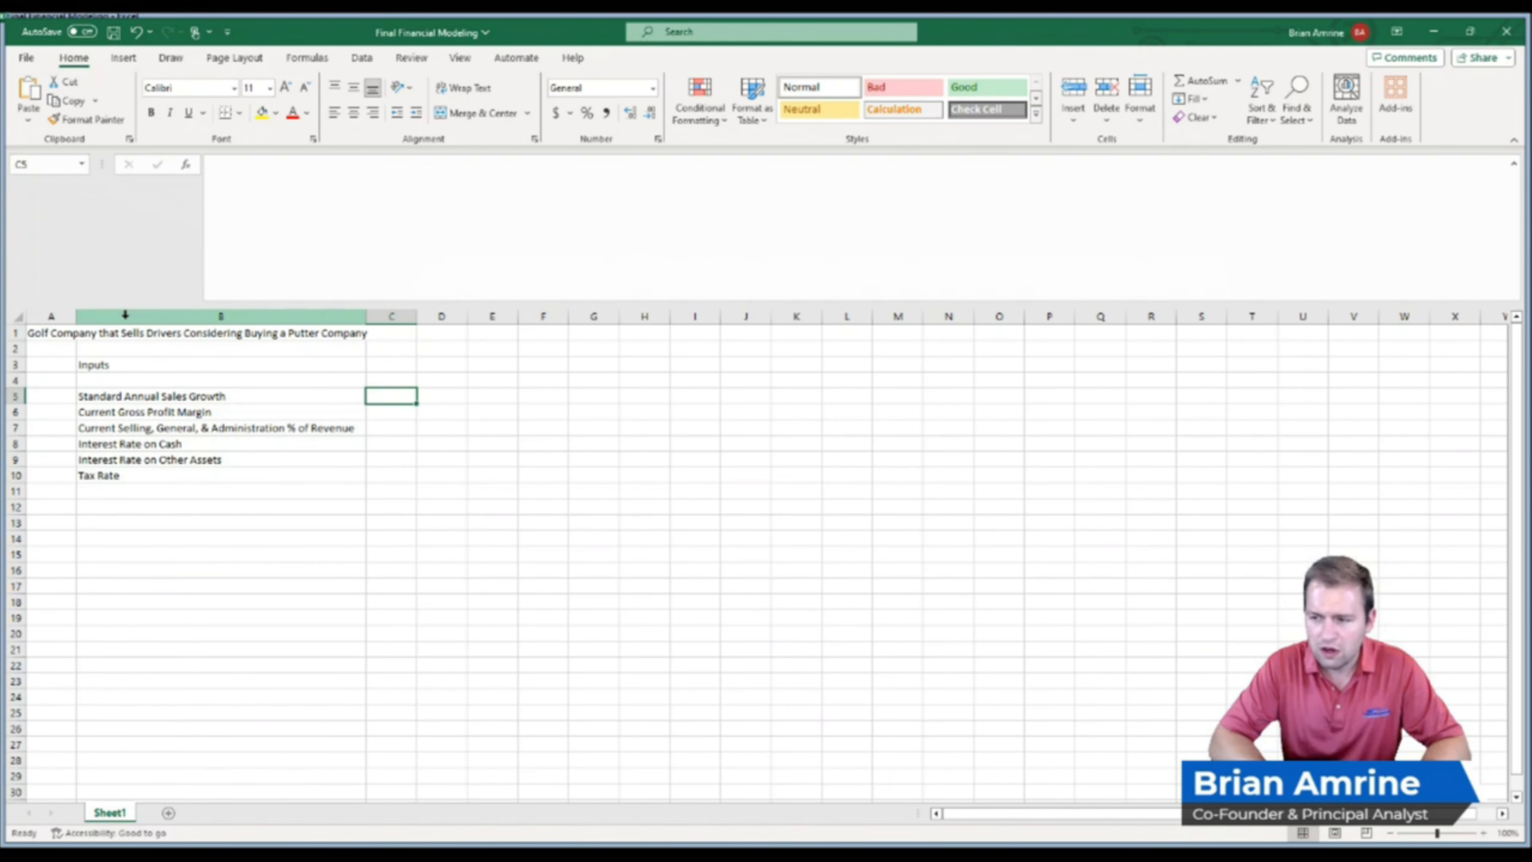
type("4")
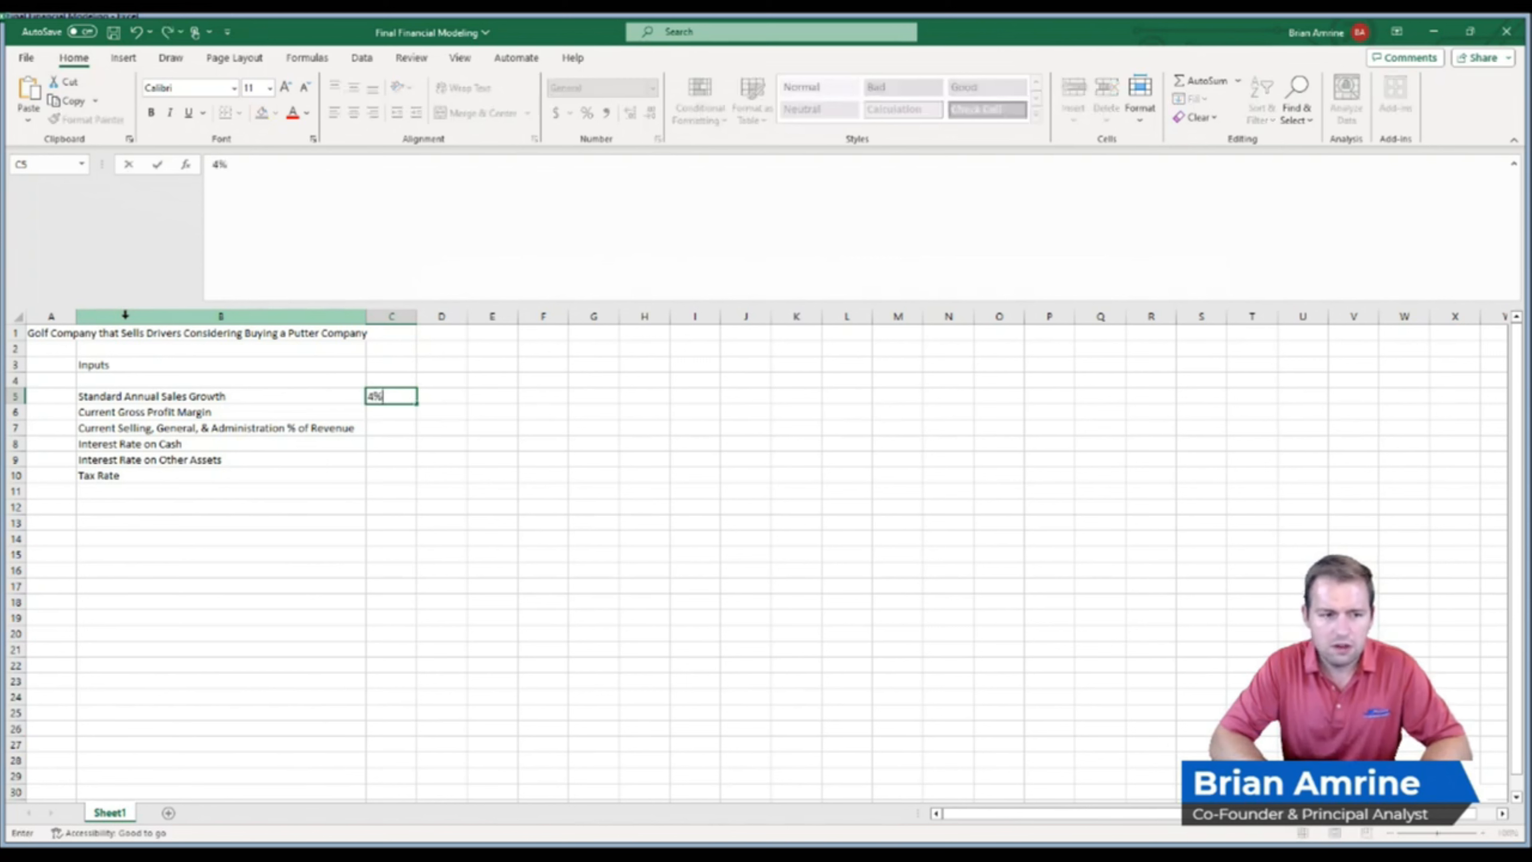
key("Return")
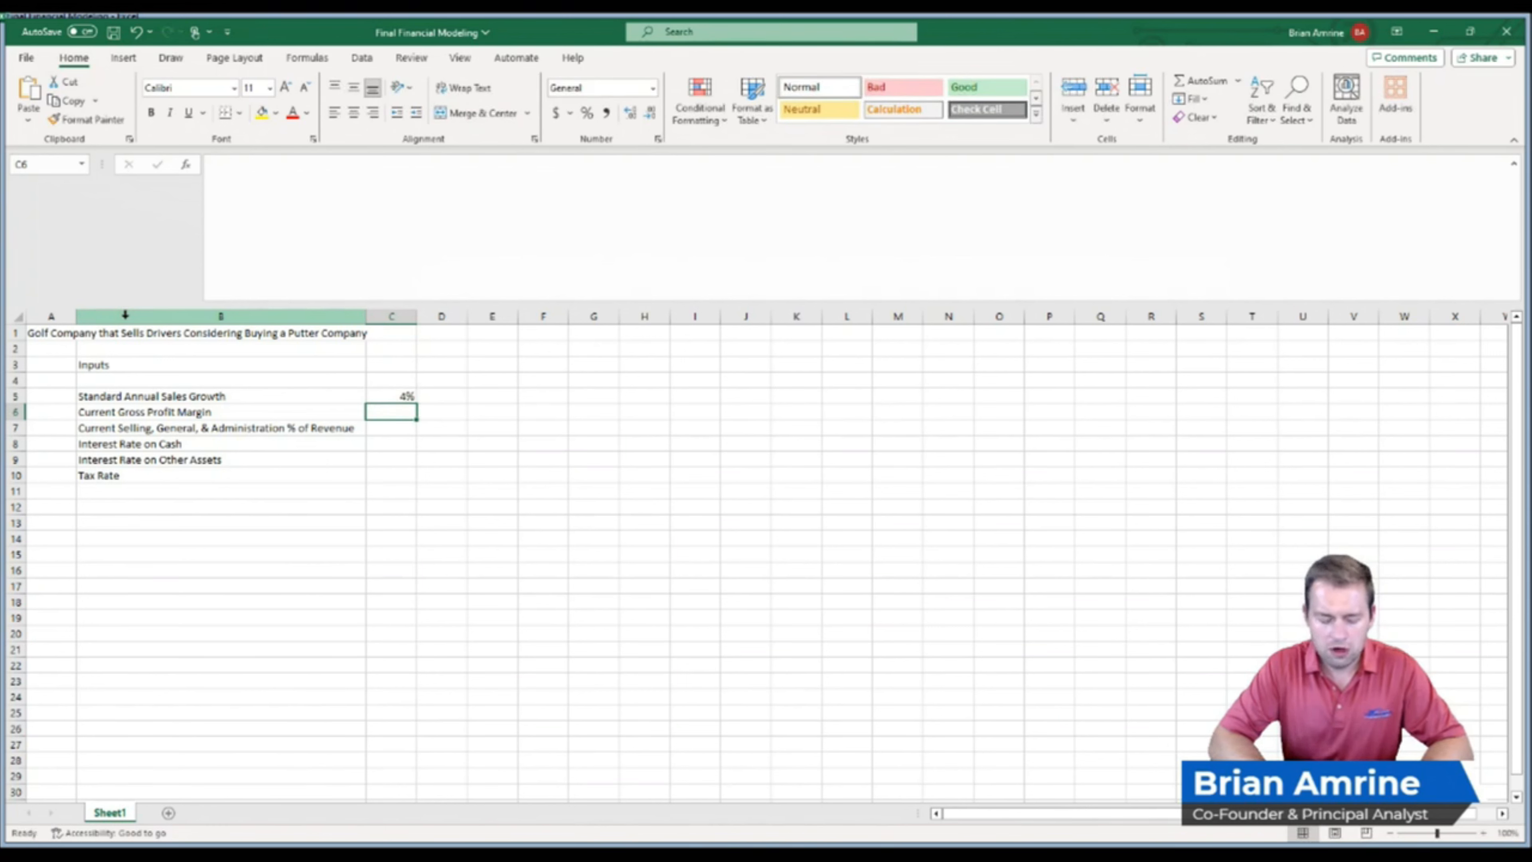
type("40")
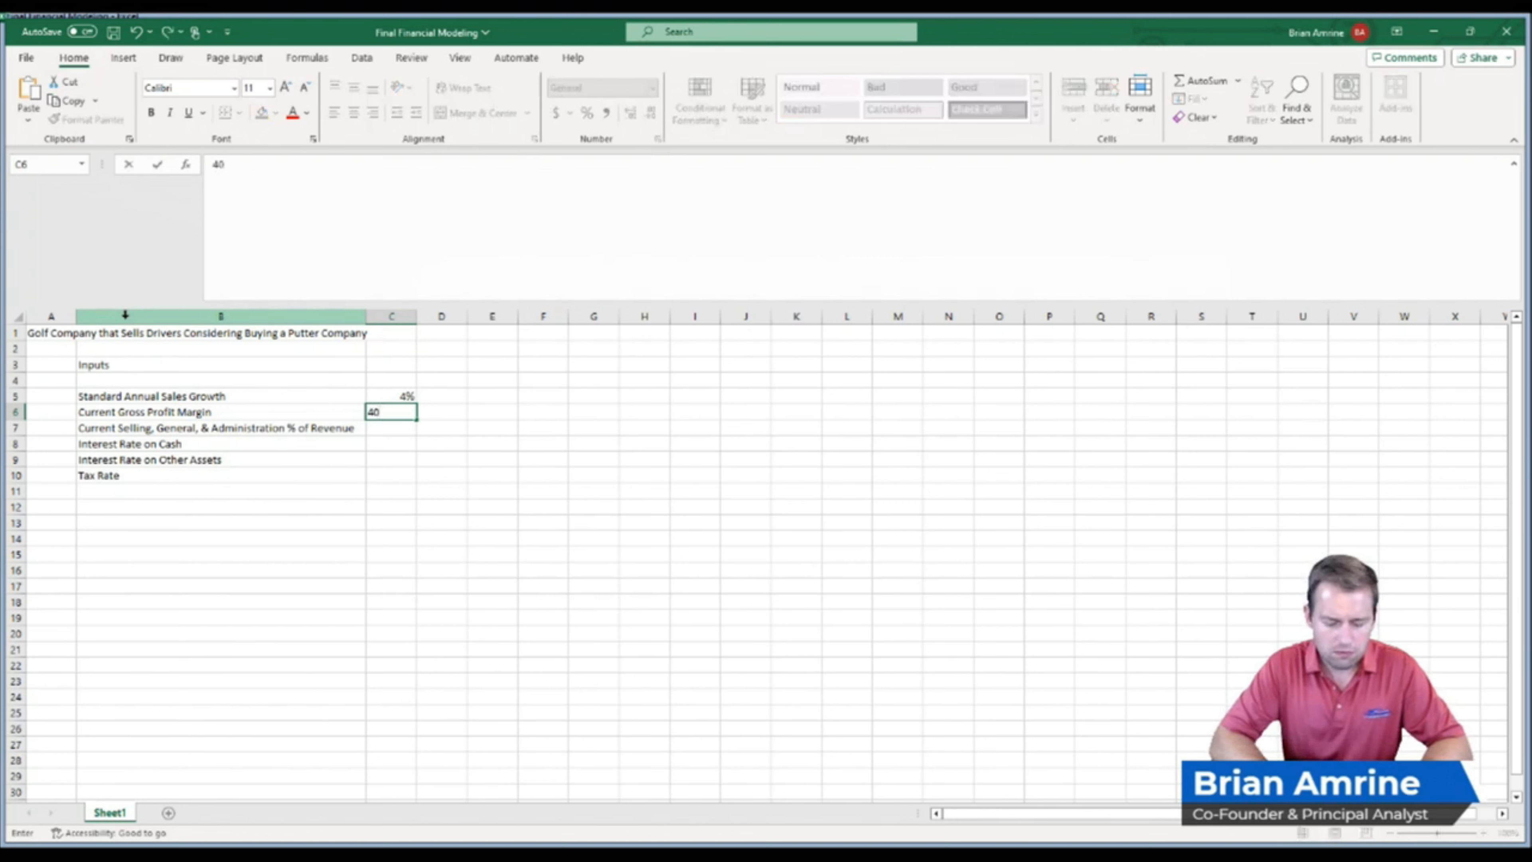
type("%")
key("Return")
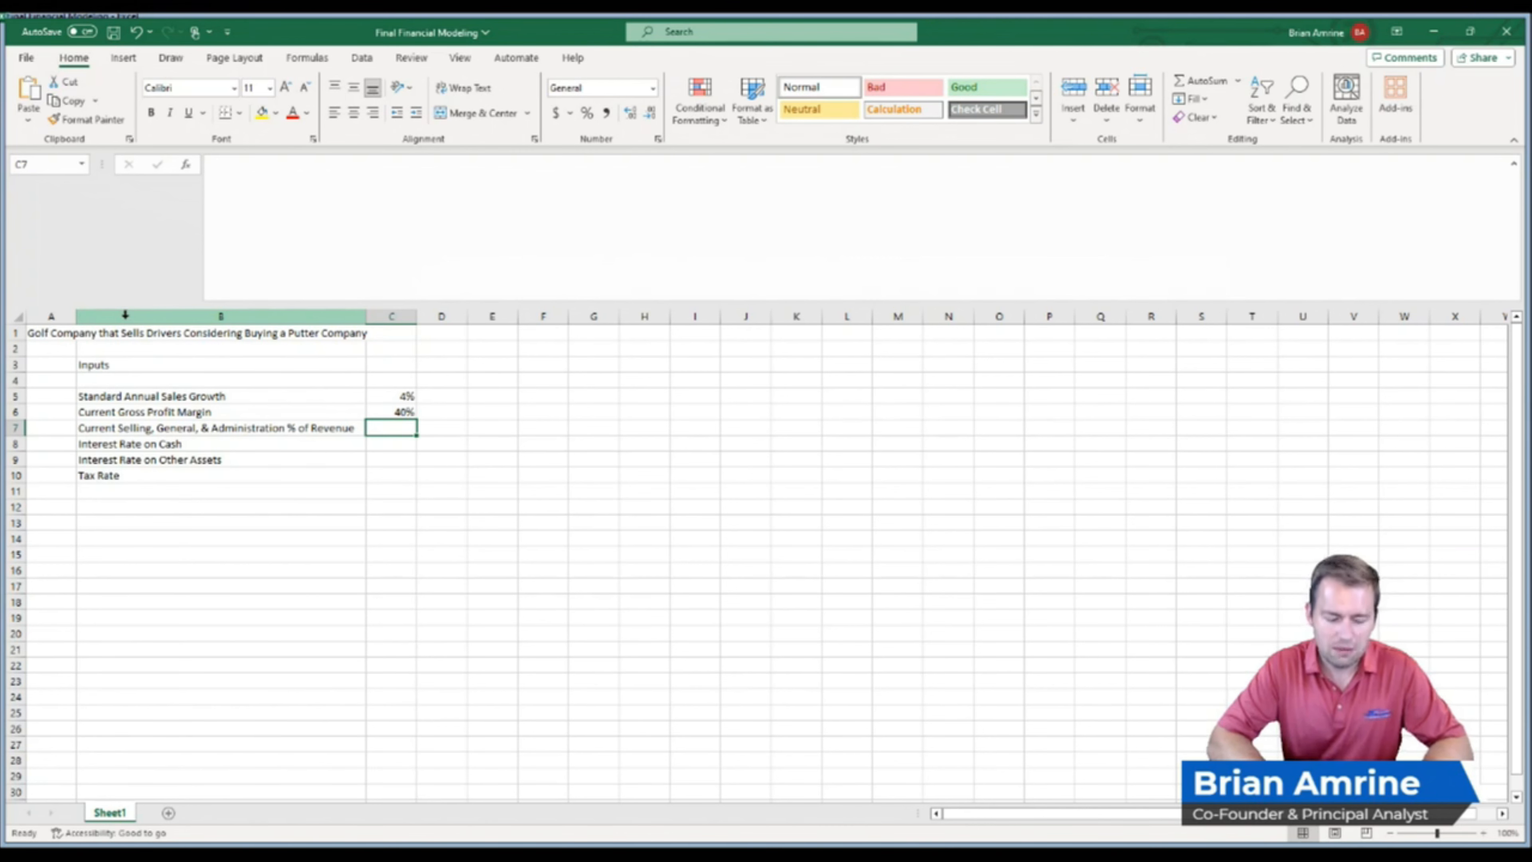
type("15")
key("Return")
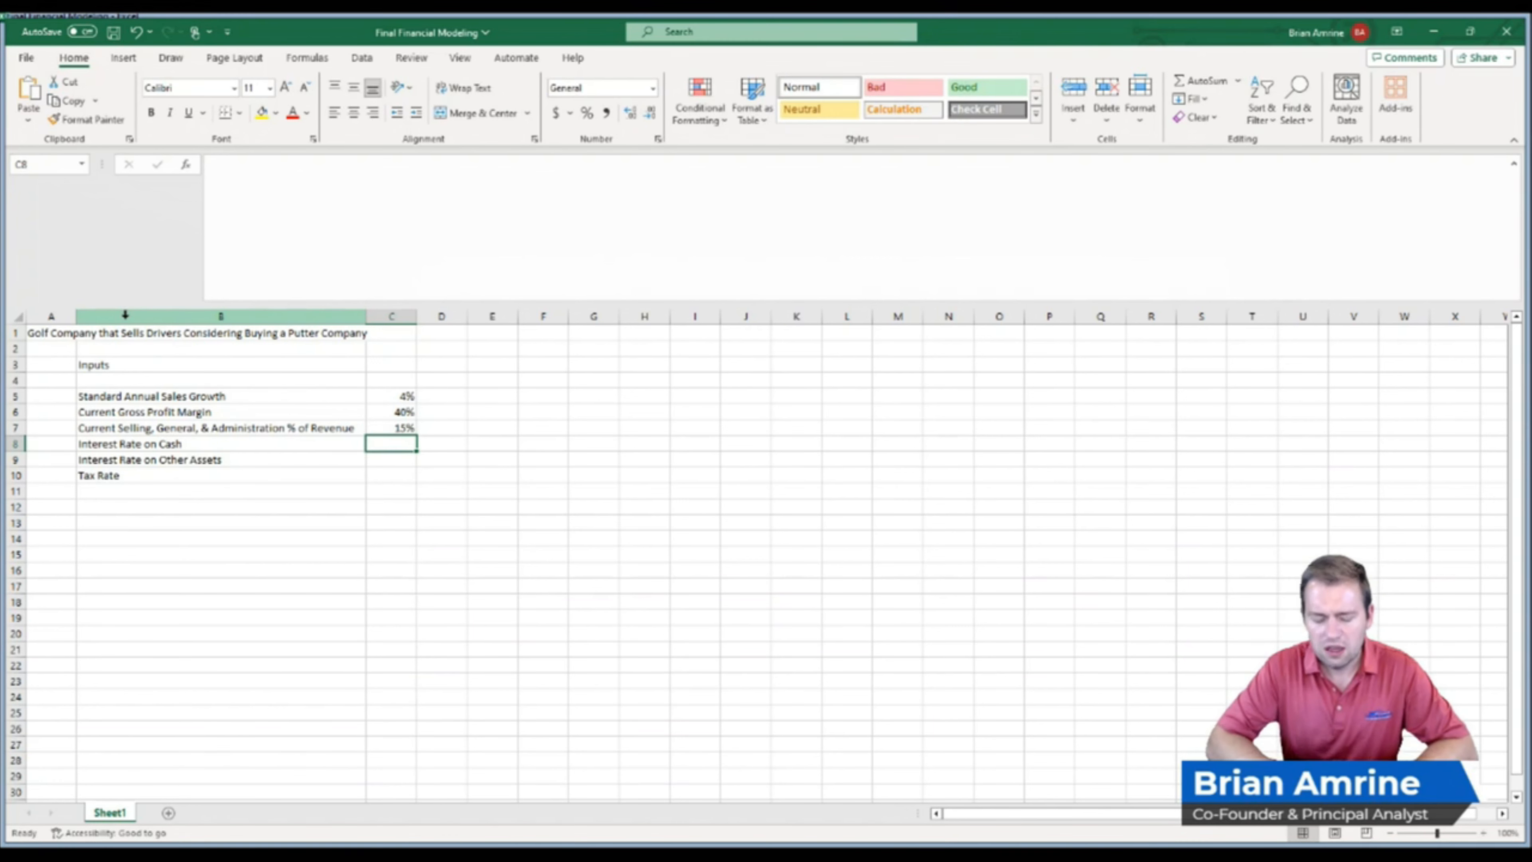
Enter 6% for interest on cash, 8% for interest on other assets and 25% for the tax rate in C8:C10
type("6")
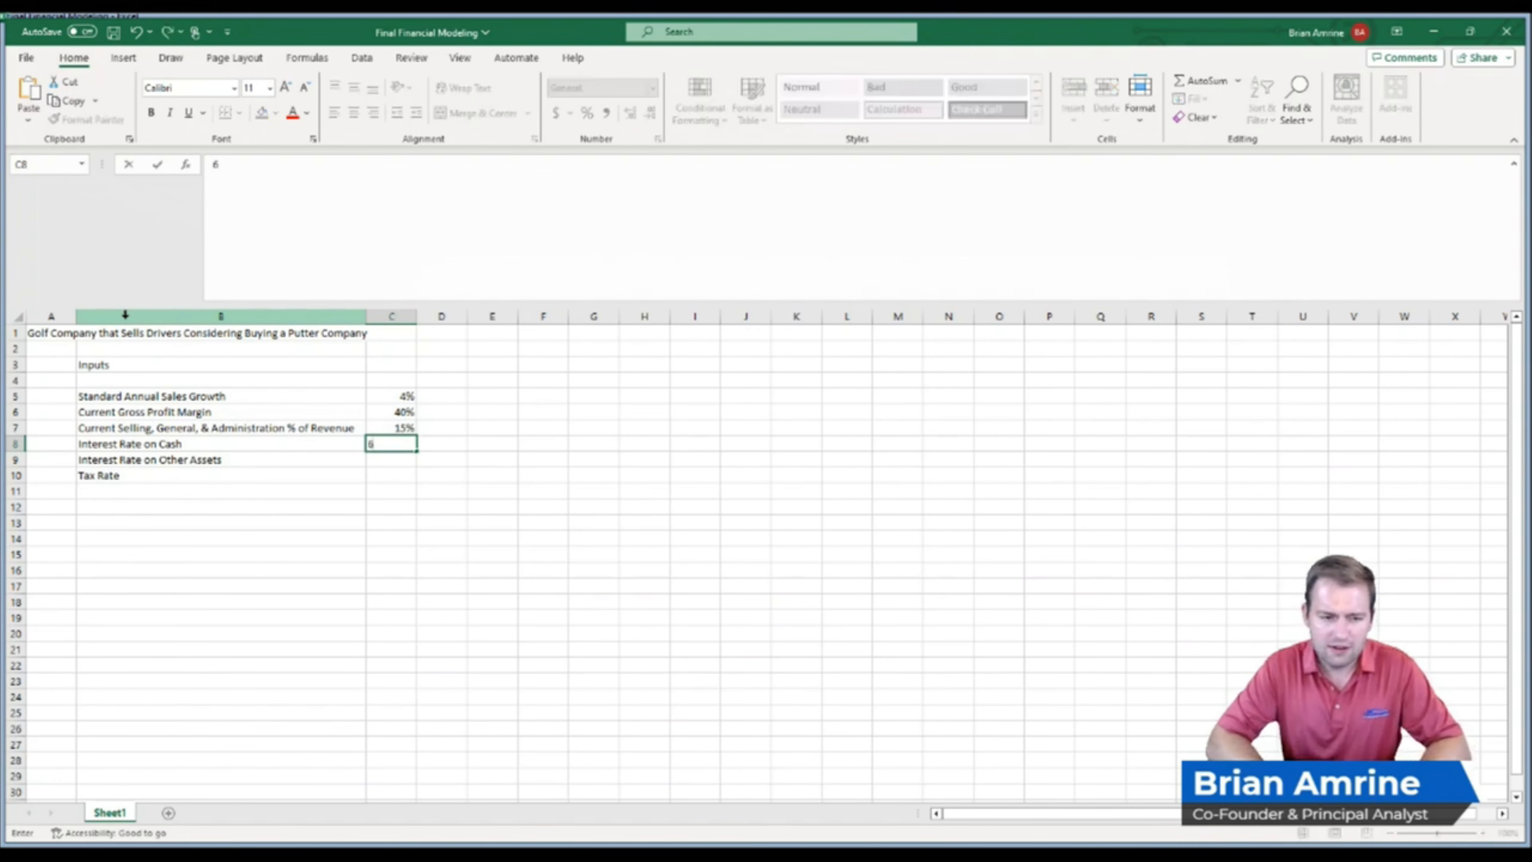
type("%")
key("Return")
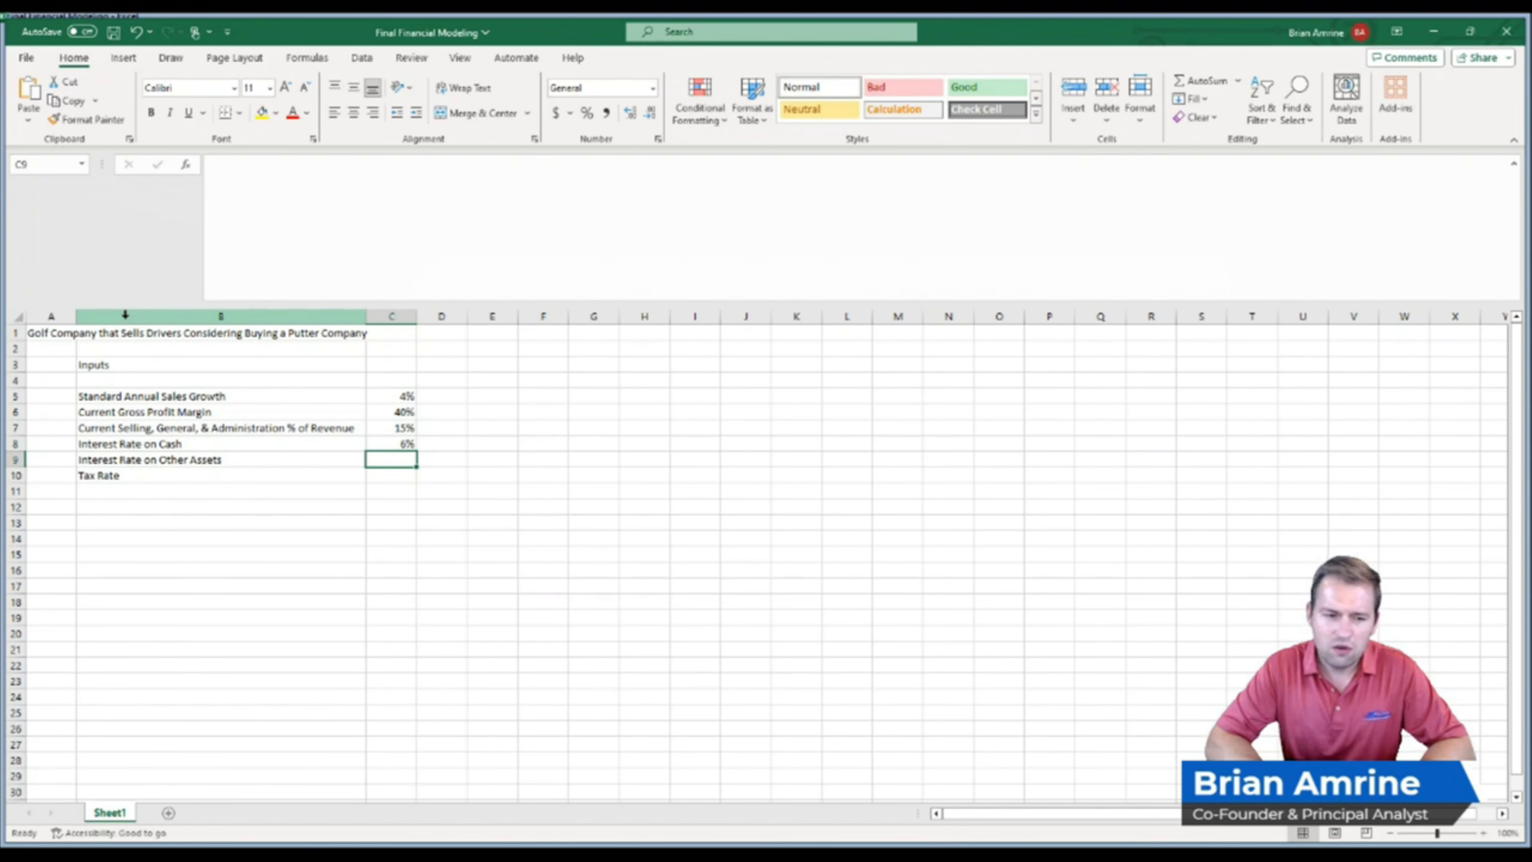
type("8%")
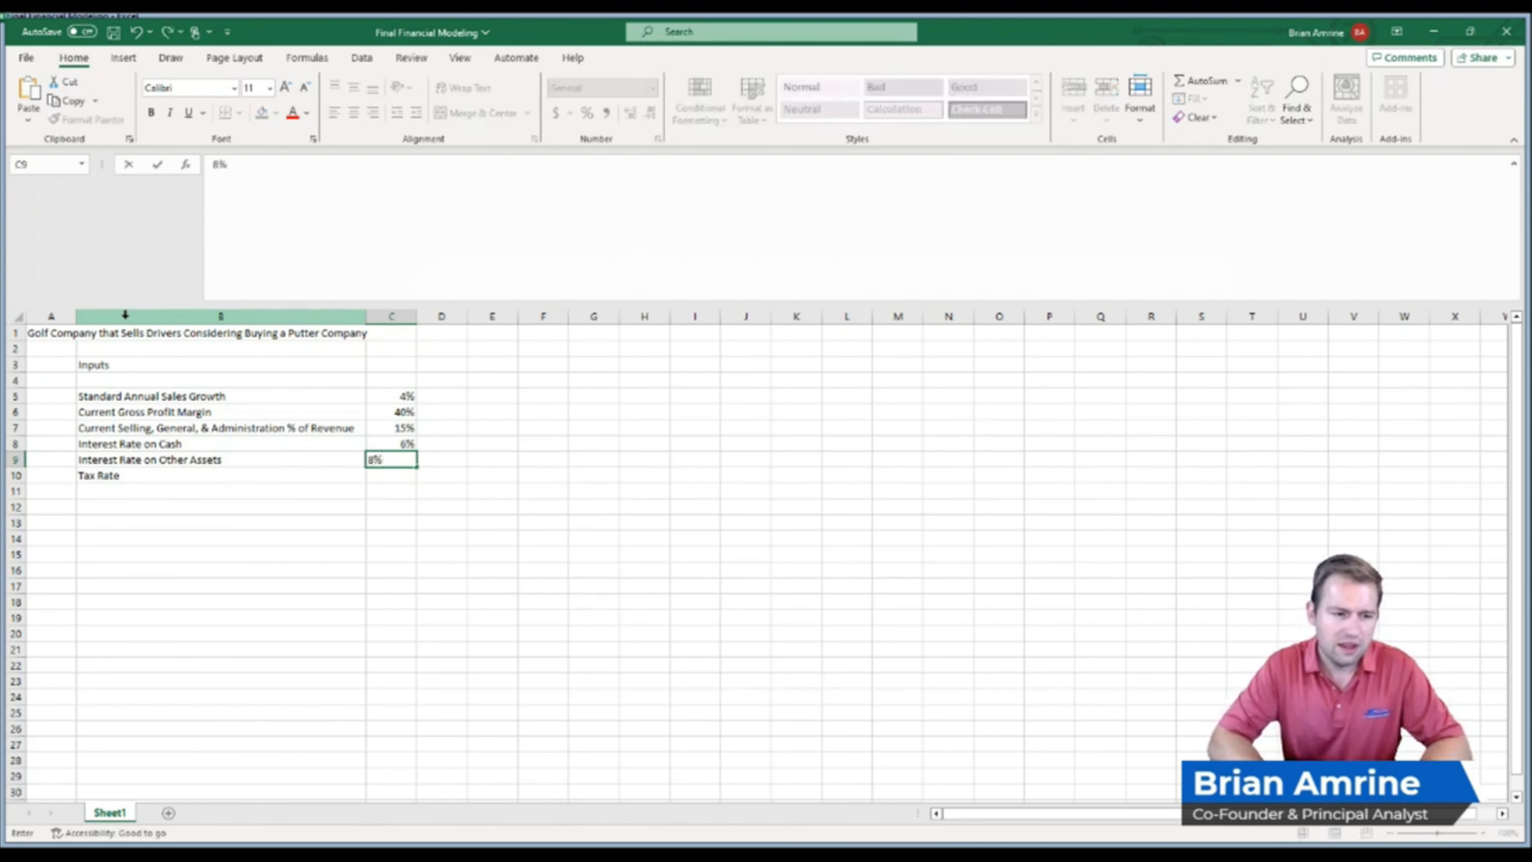
key("Return")
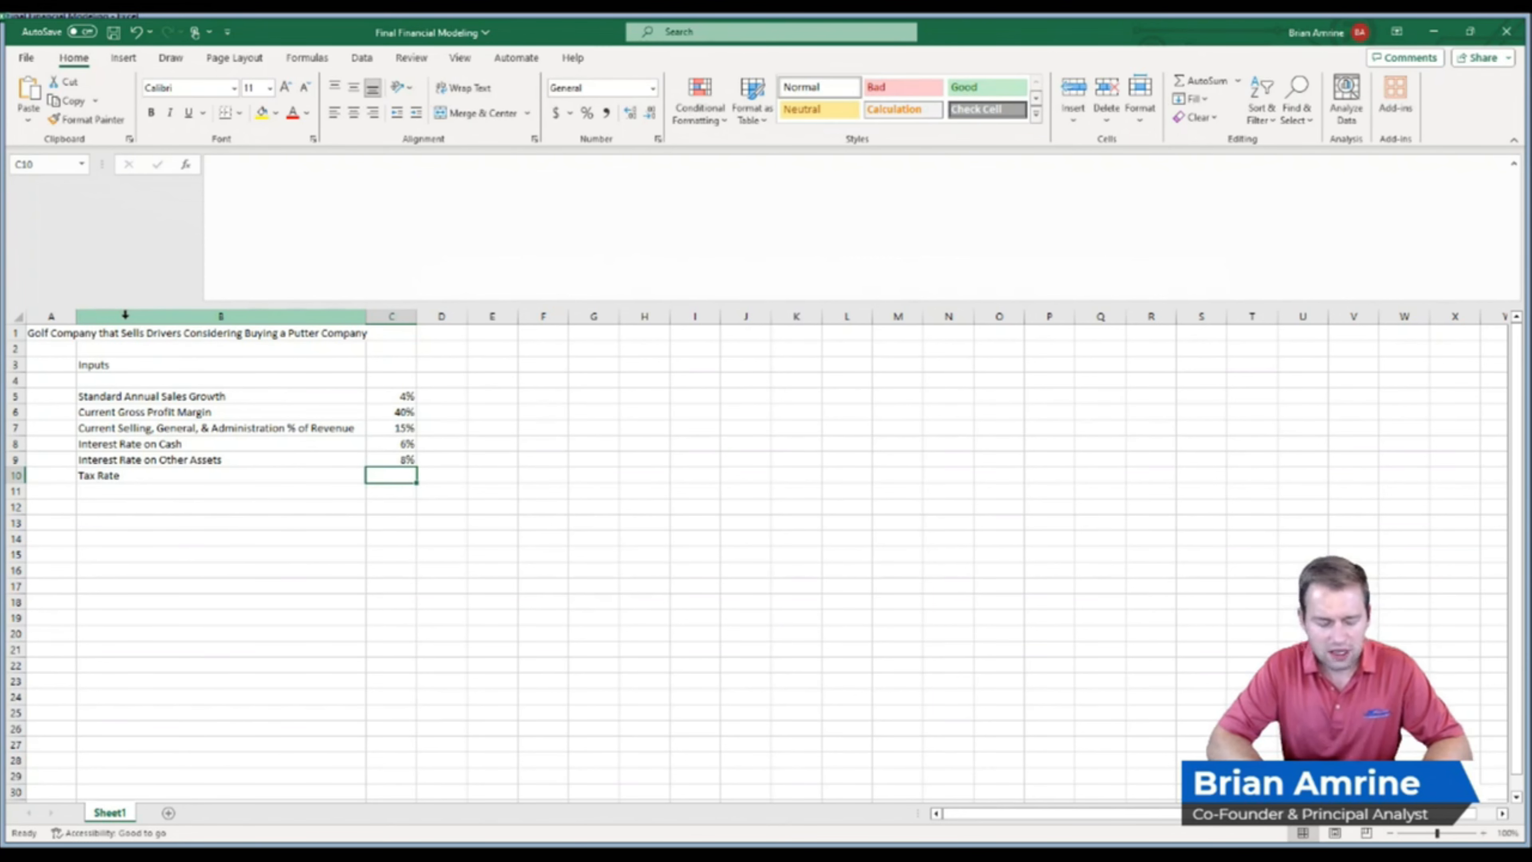
type("25")
key("Return")
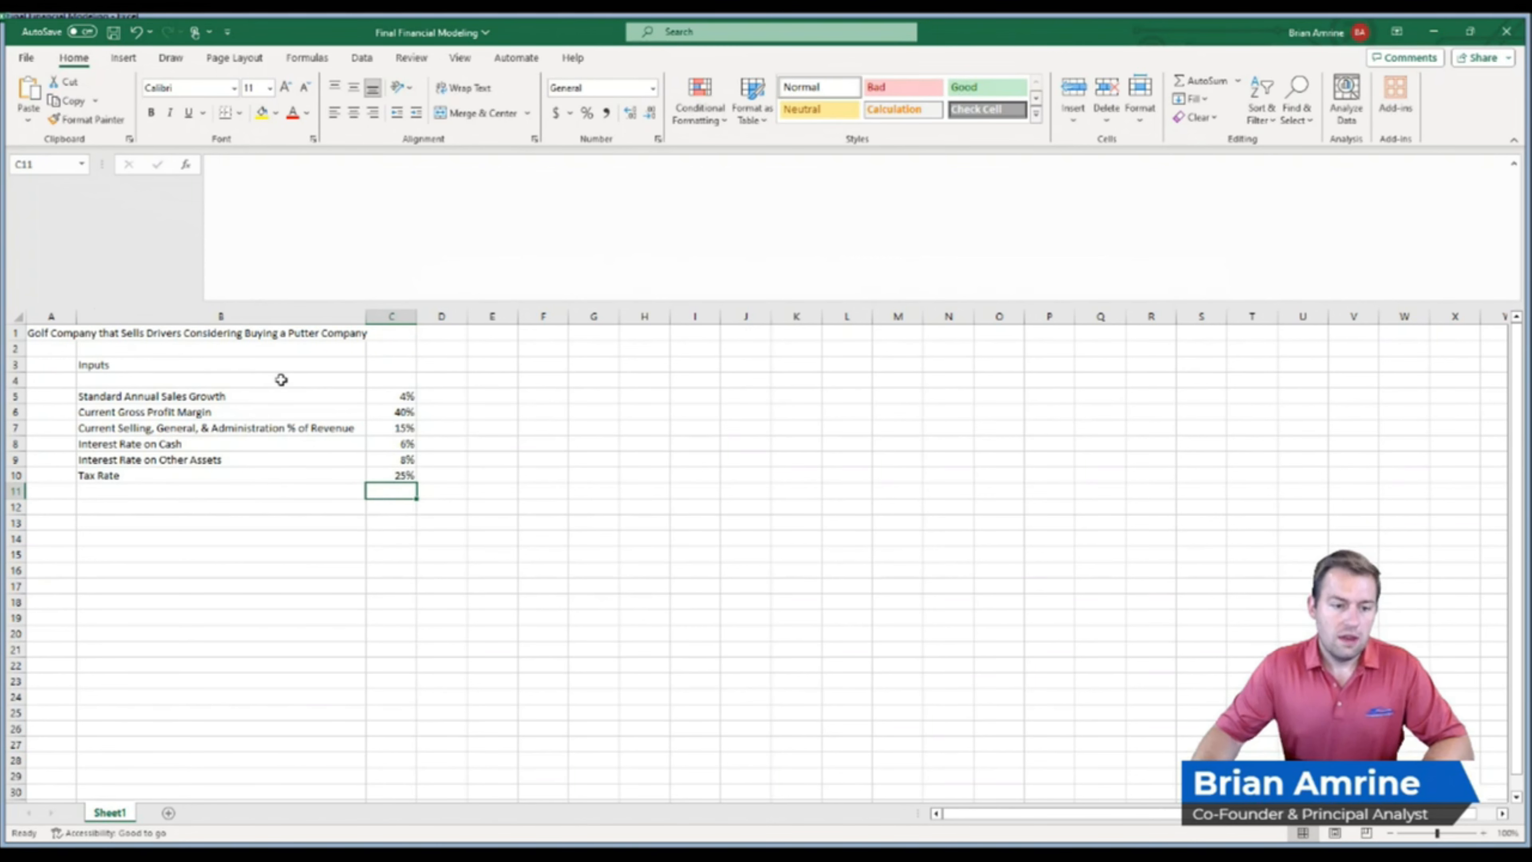
Fill the input values in C5:C10 with yellow and center them in their cells
left_click_drag(375, 394, 386, 475)
left_click(268, 121)
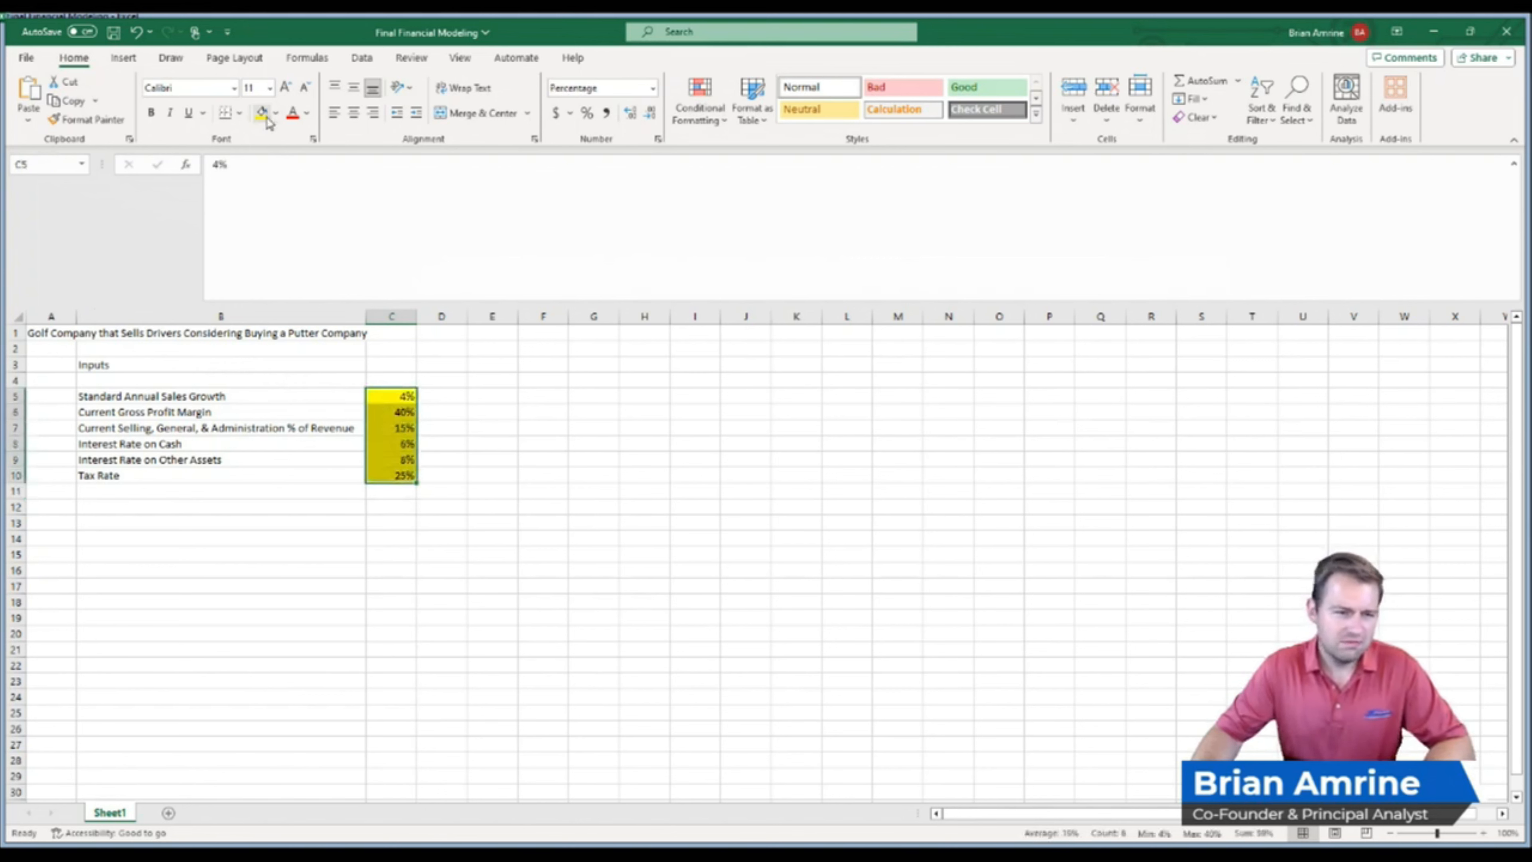
left_click(353, 118)
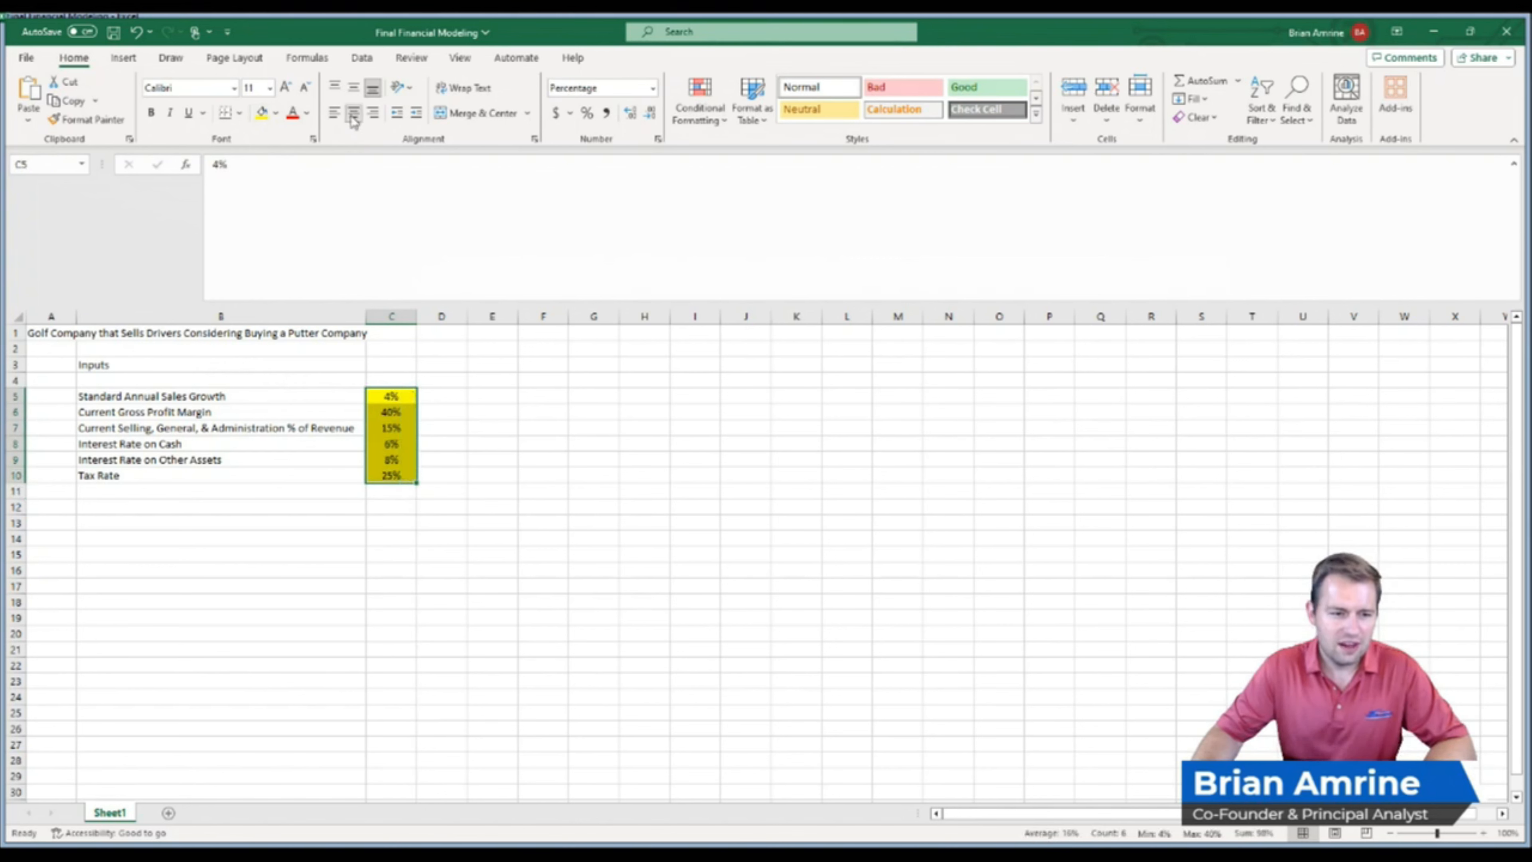
Hide the worksheet's gridlines
left_click(460, 60)
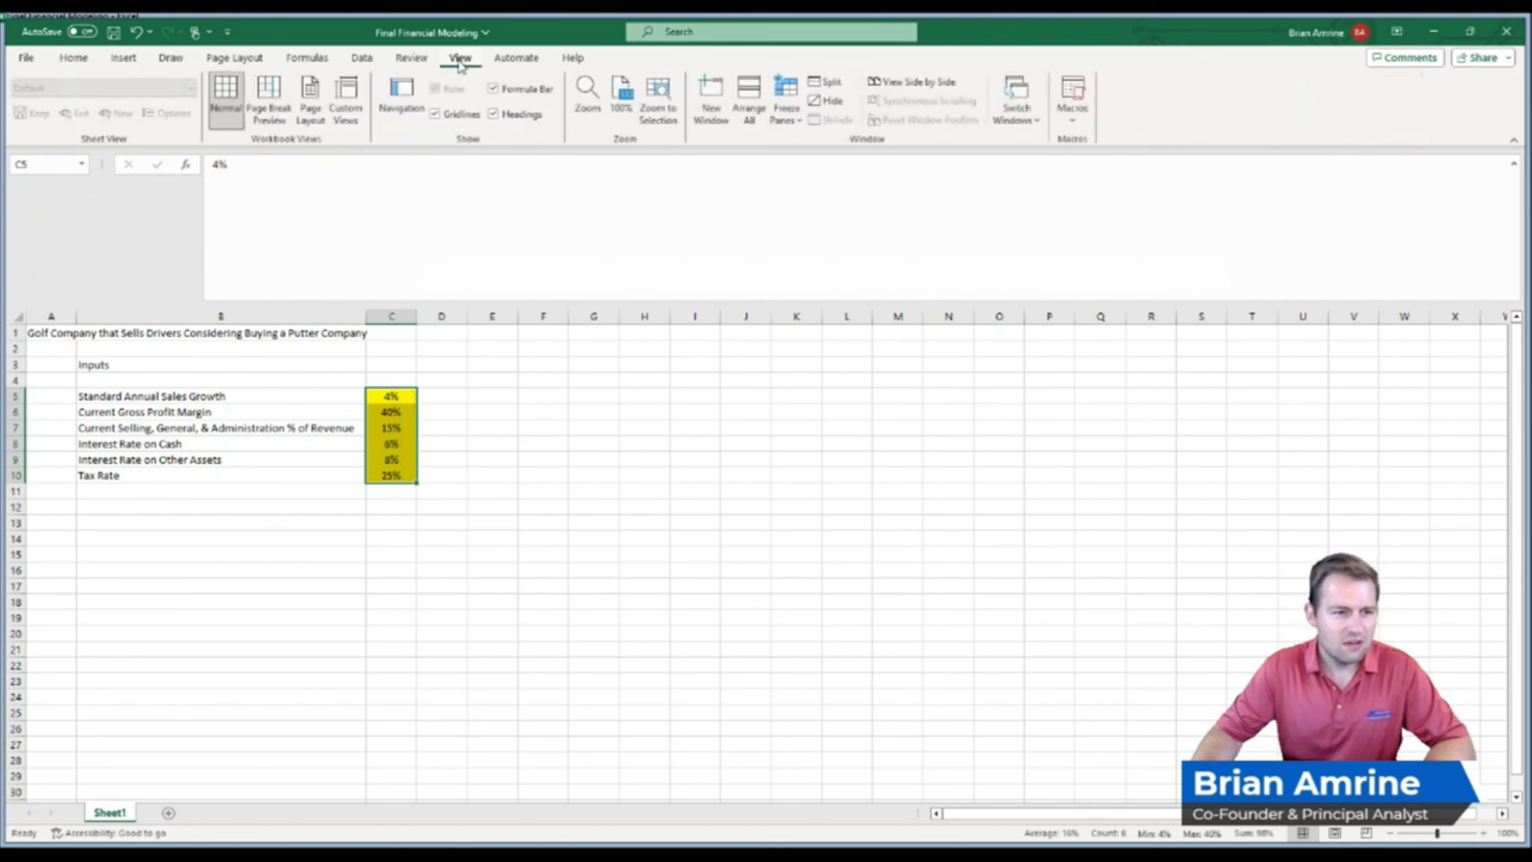
left_click(436, 114)
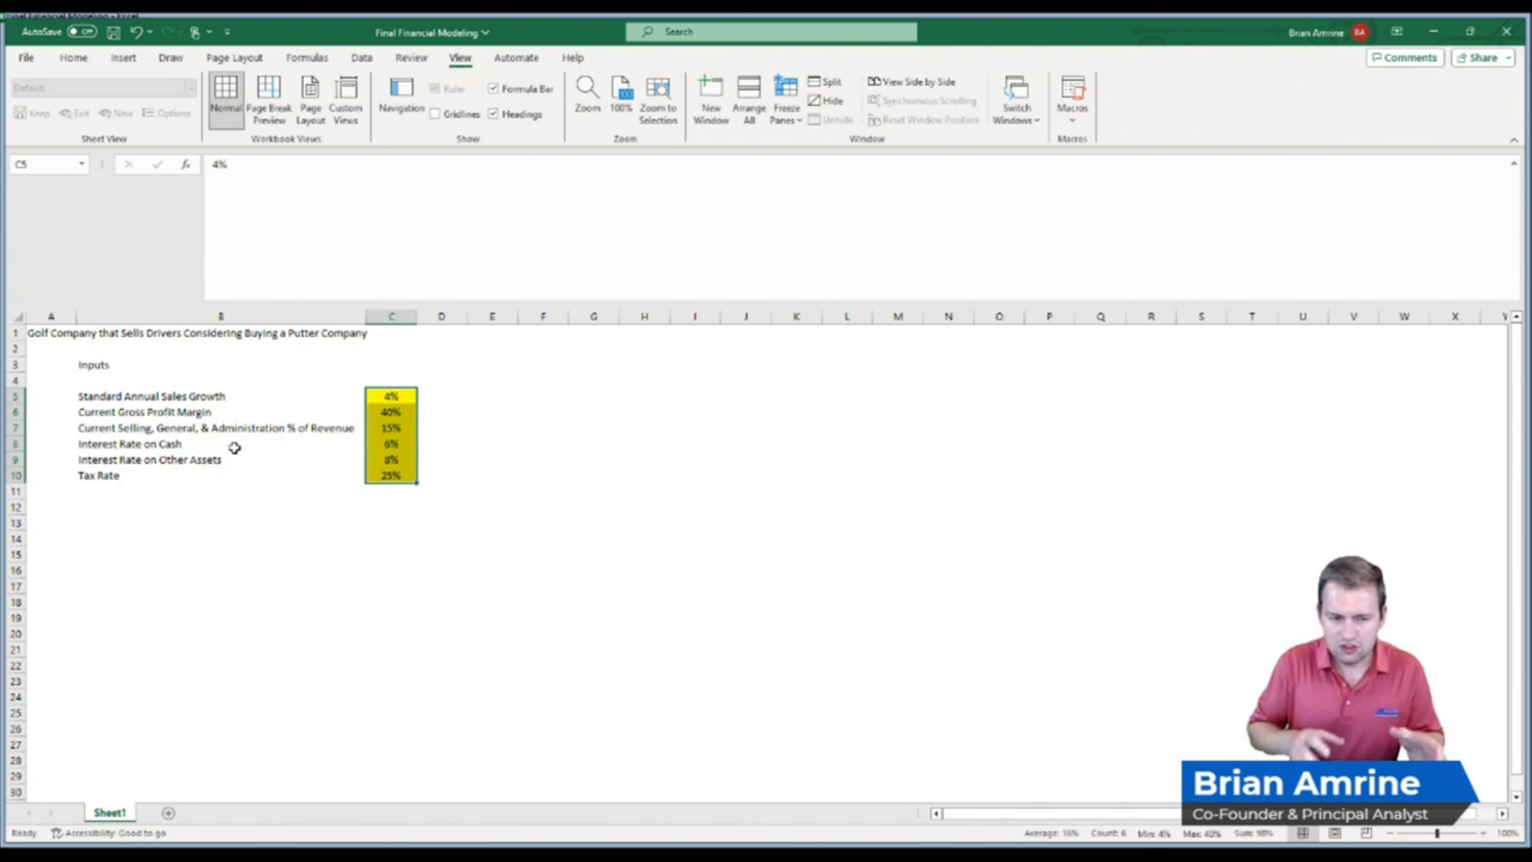
Enter the section label "No Change Scenario" in cell B13
left_click(156, 520)
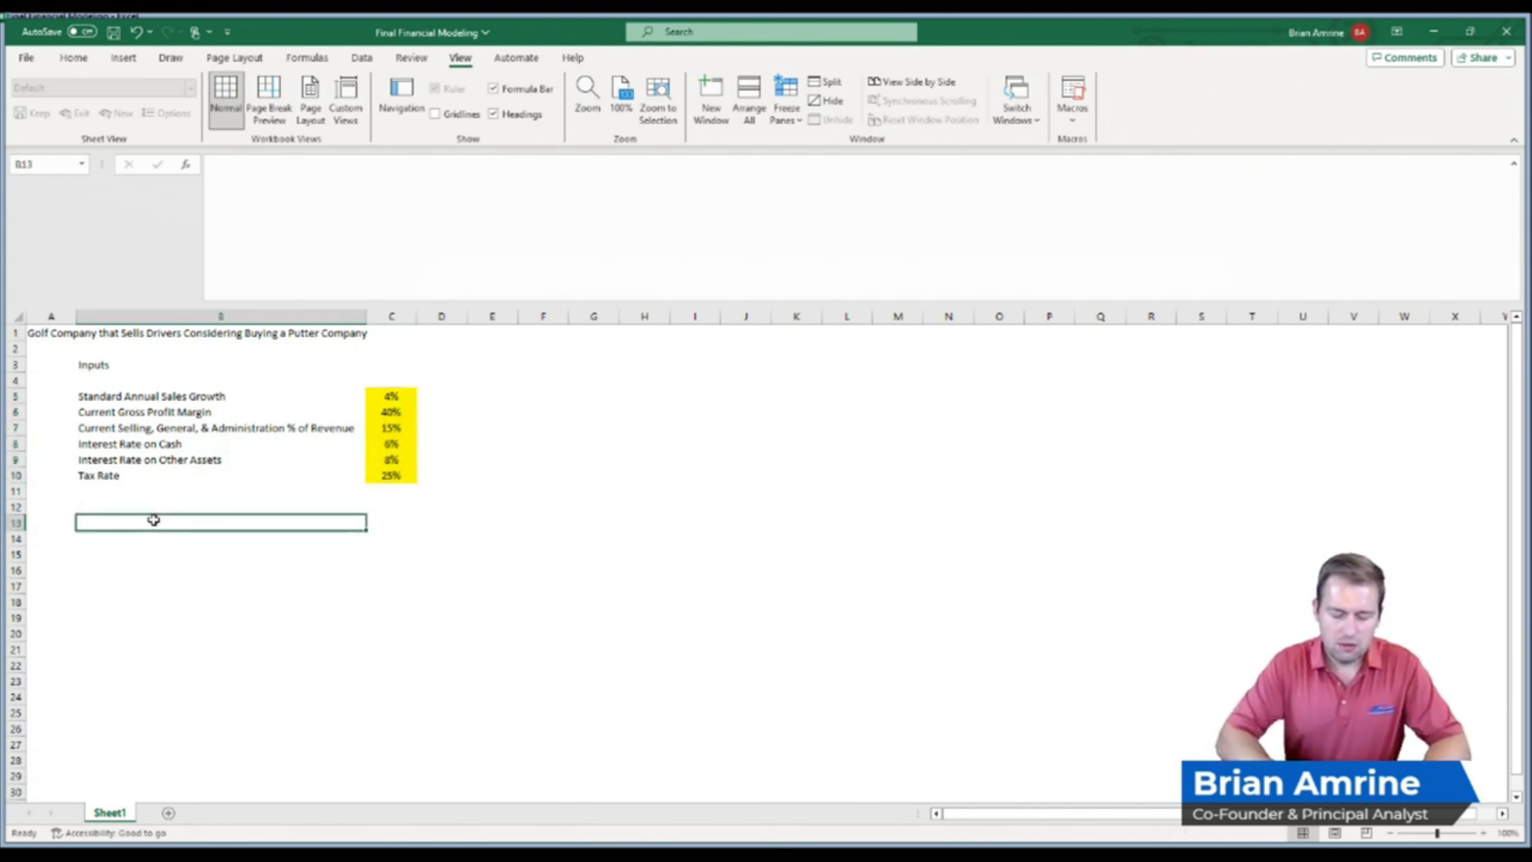
type("No Change S")
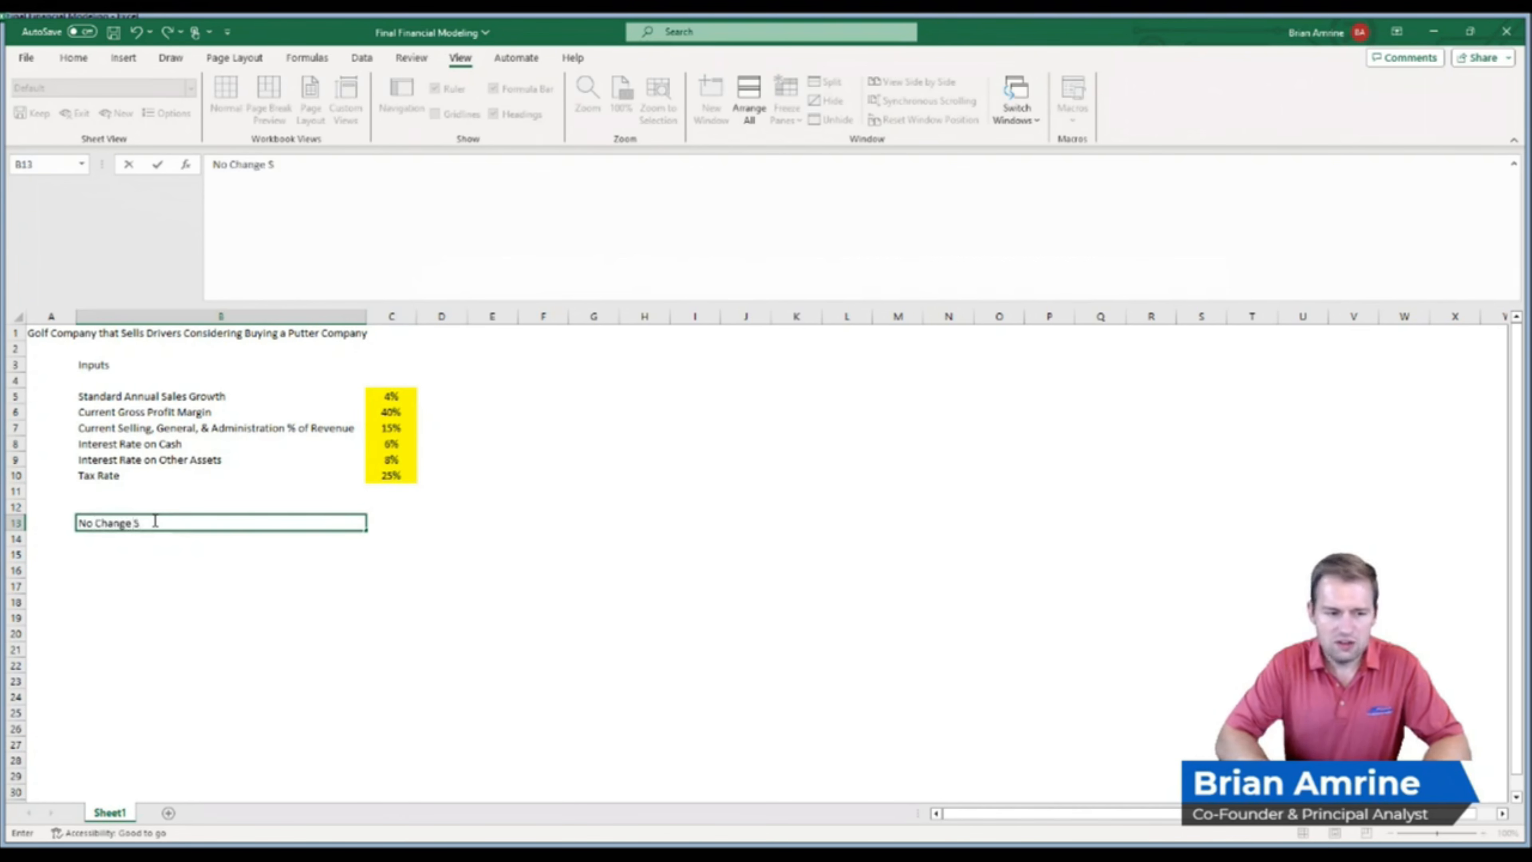
type("cenario")
key("Return")
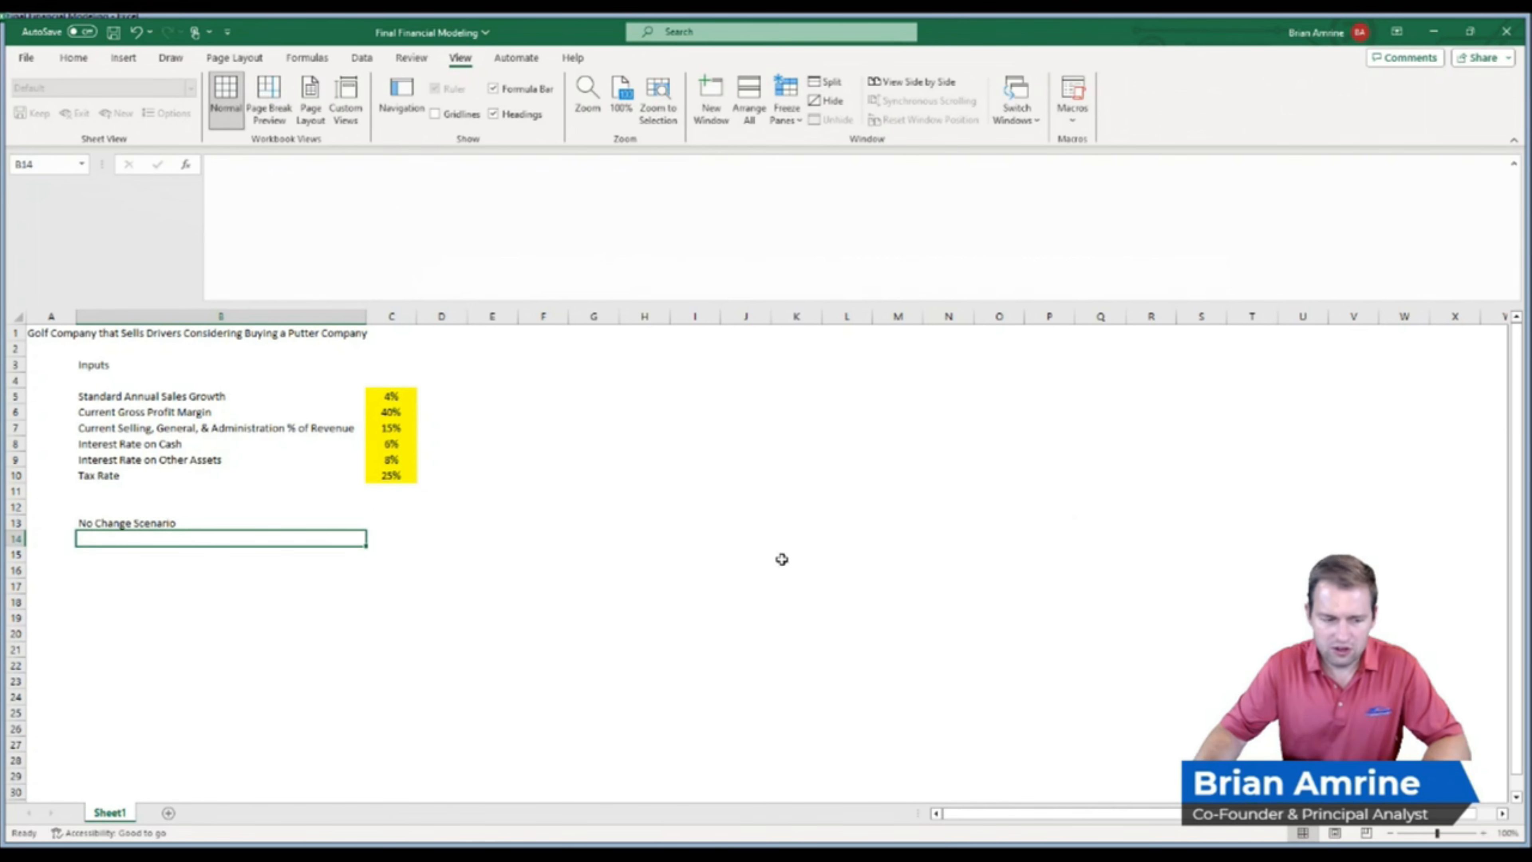
left_click(296, 523)
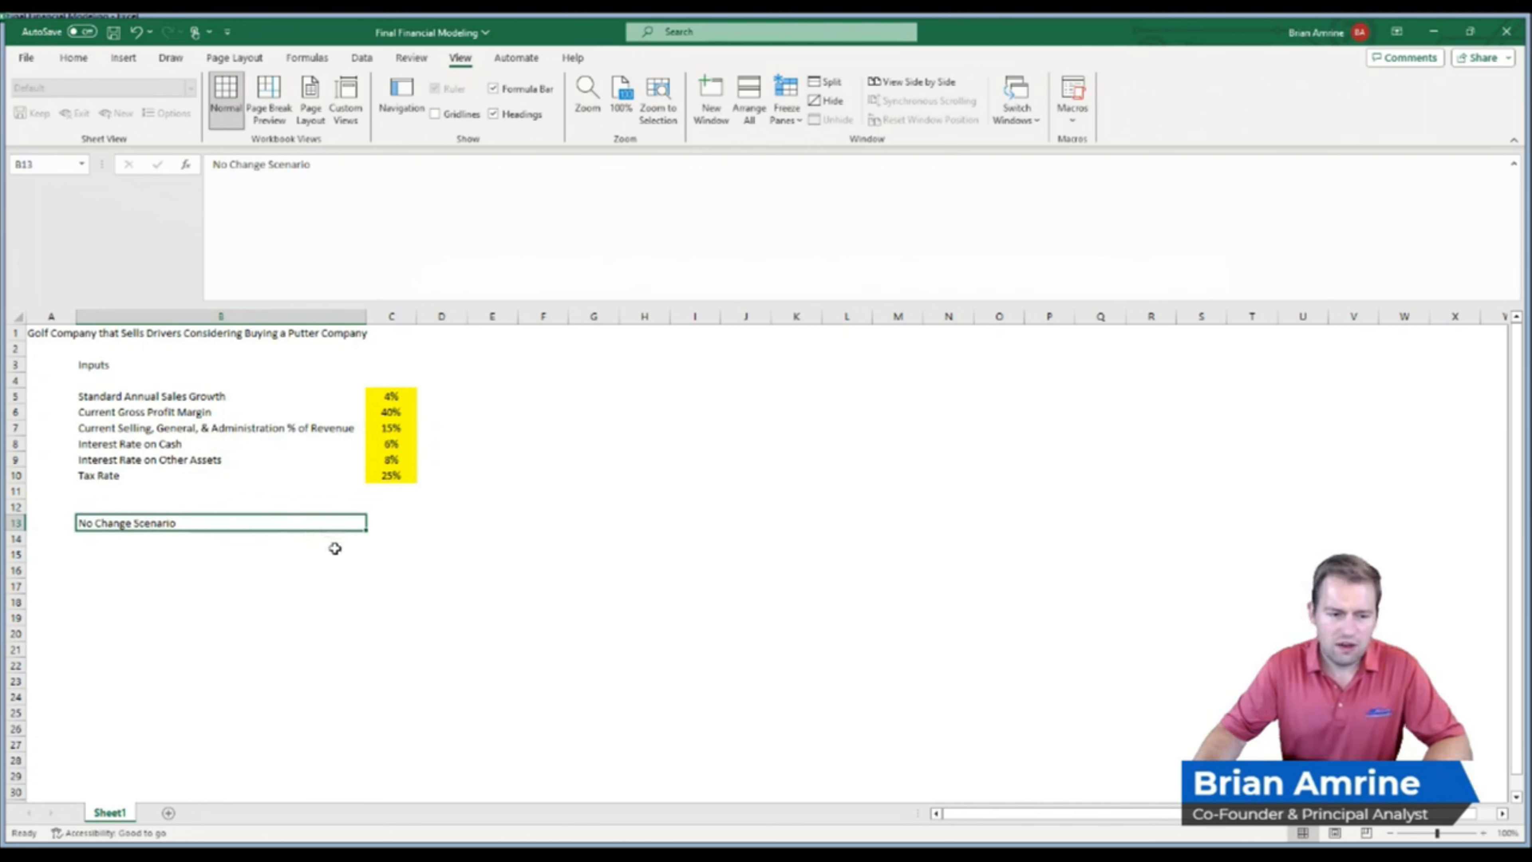
Enter the starting year 2023 in C15 and the formula =C15+1 in D15 for the following year
left_click(378, 559)
type("2023")
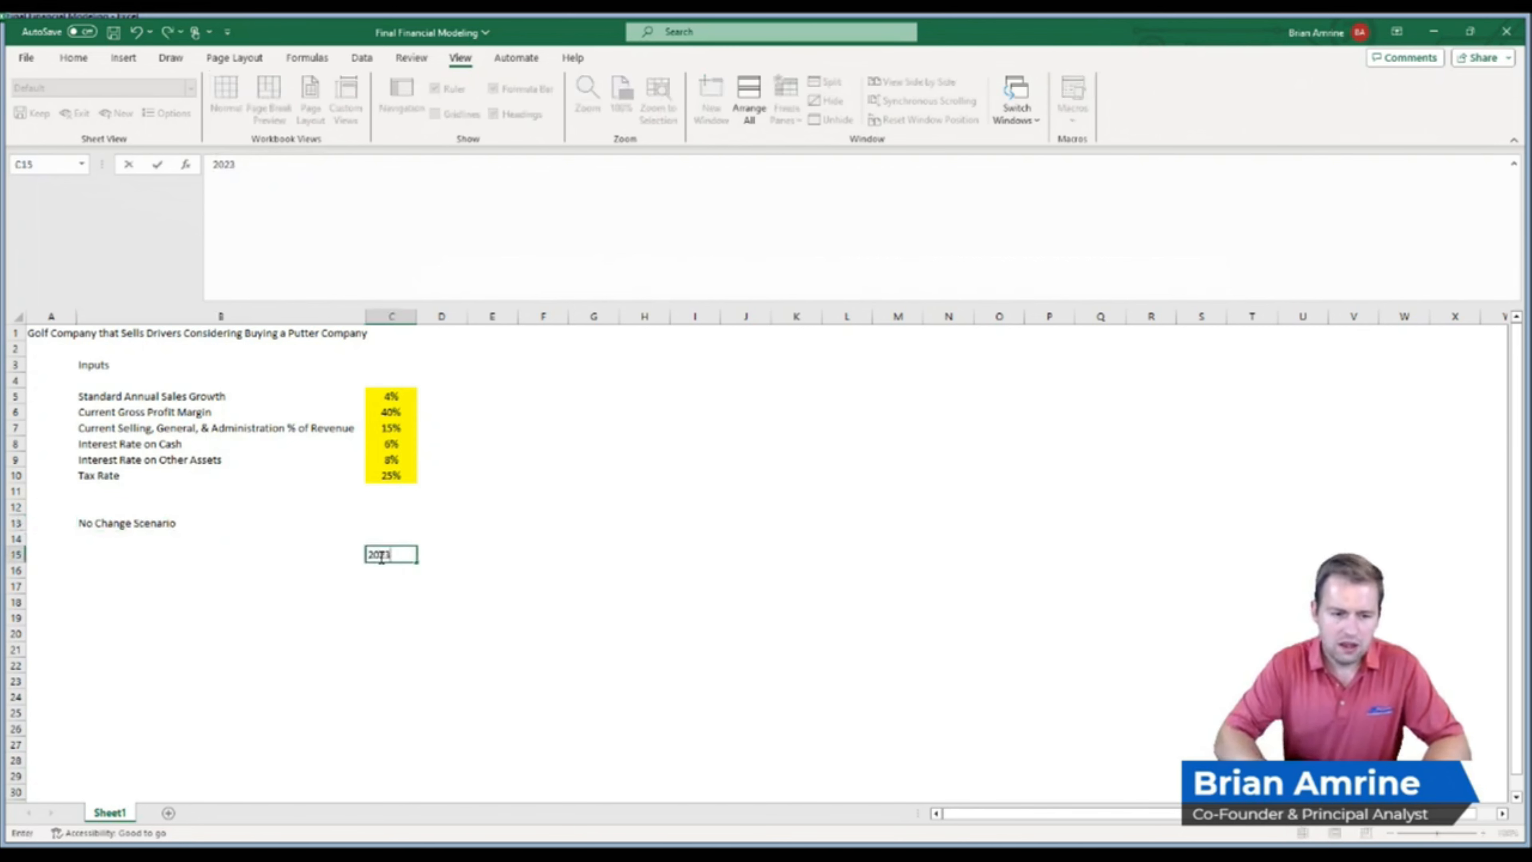
key("ctrl+Return")
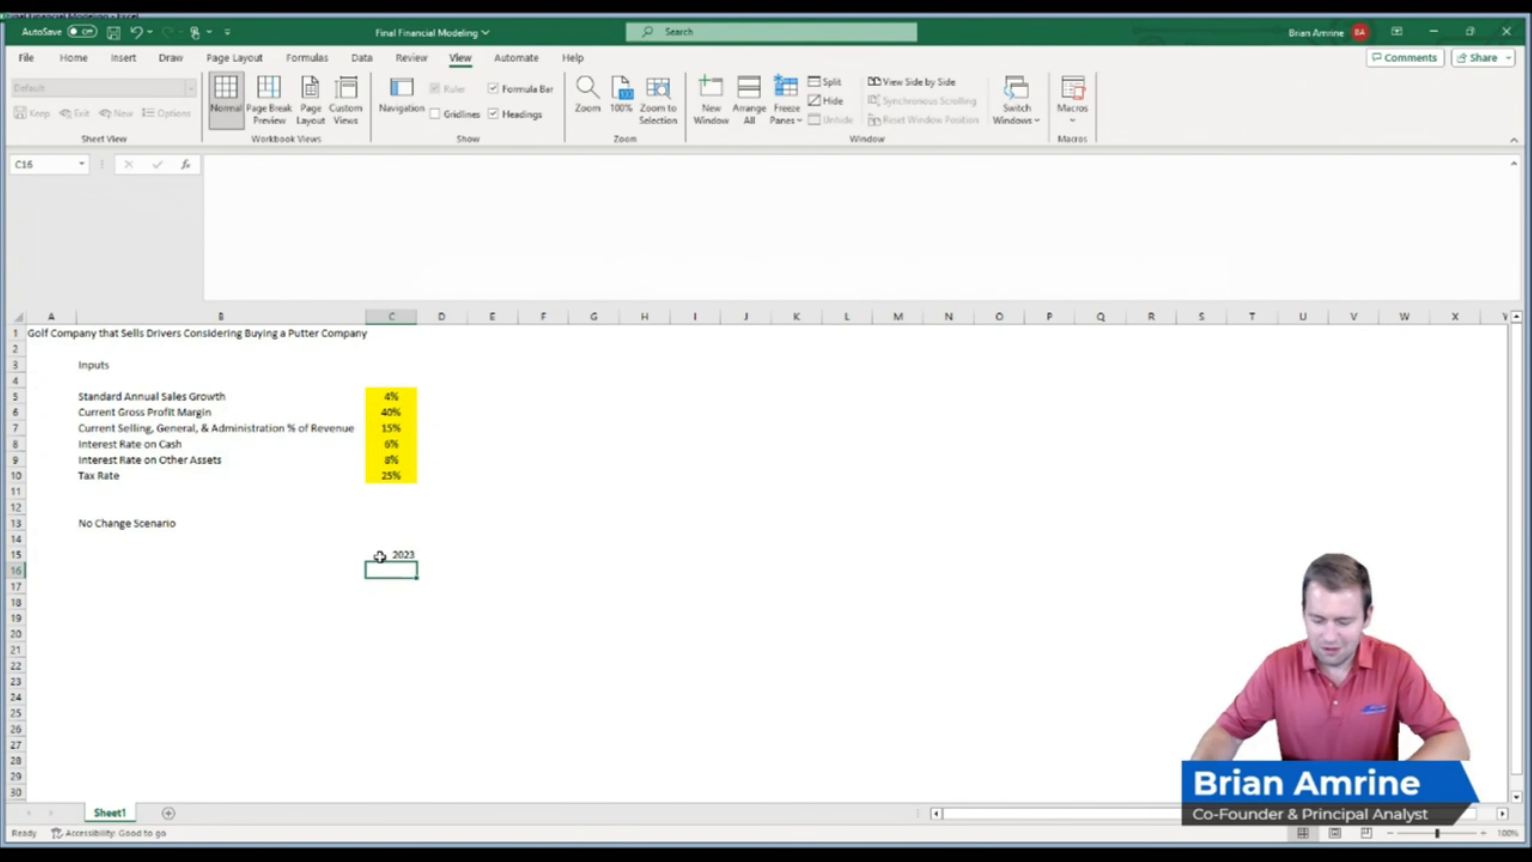
left_click(431, 556)
type("=")
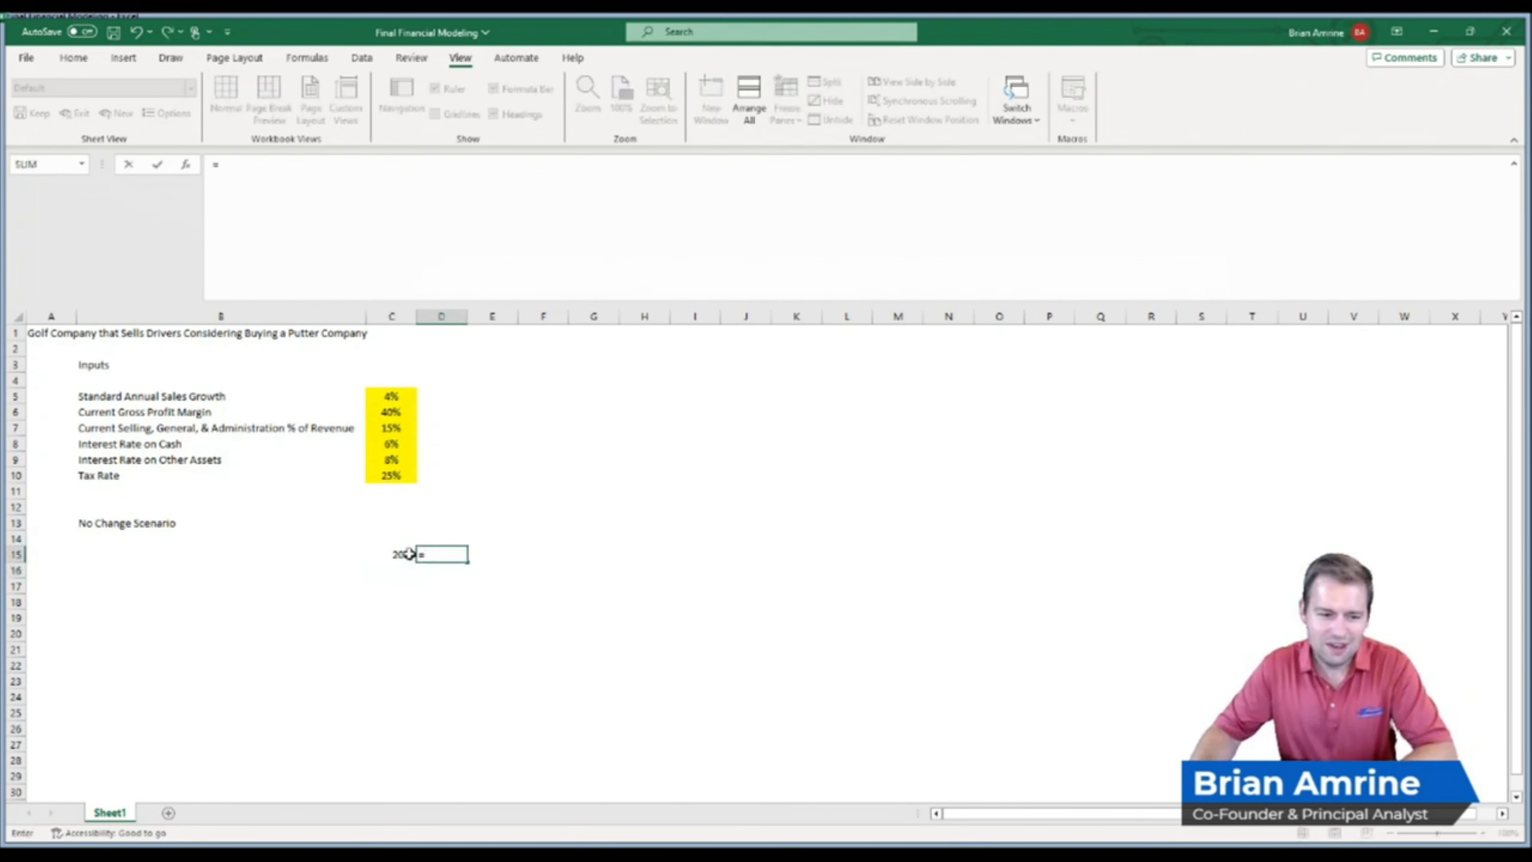
left_click(408, 554)
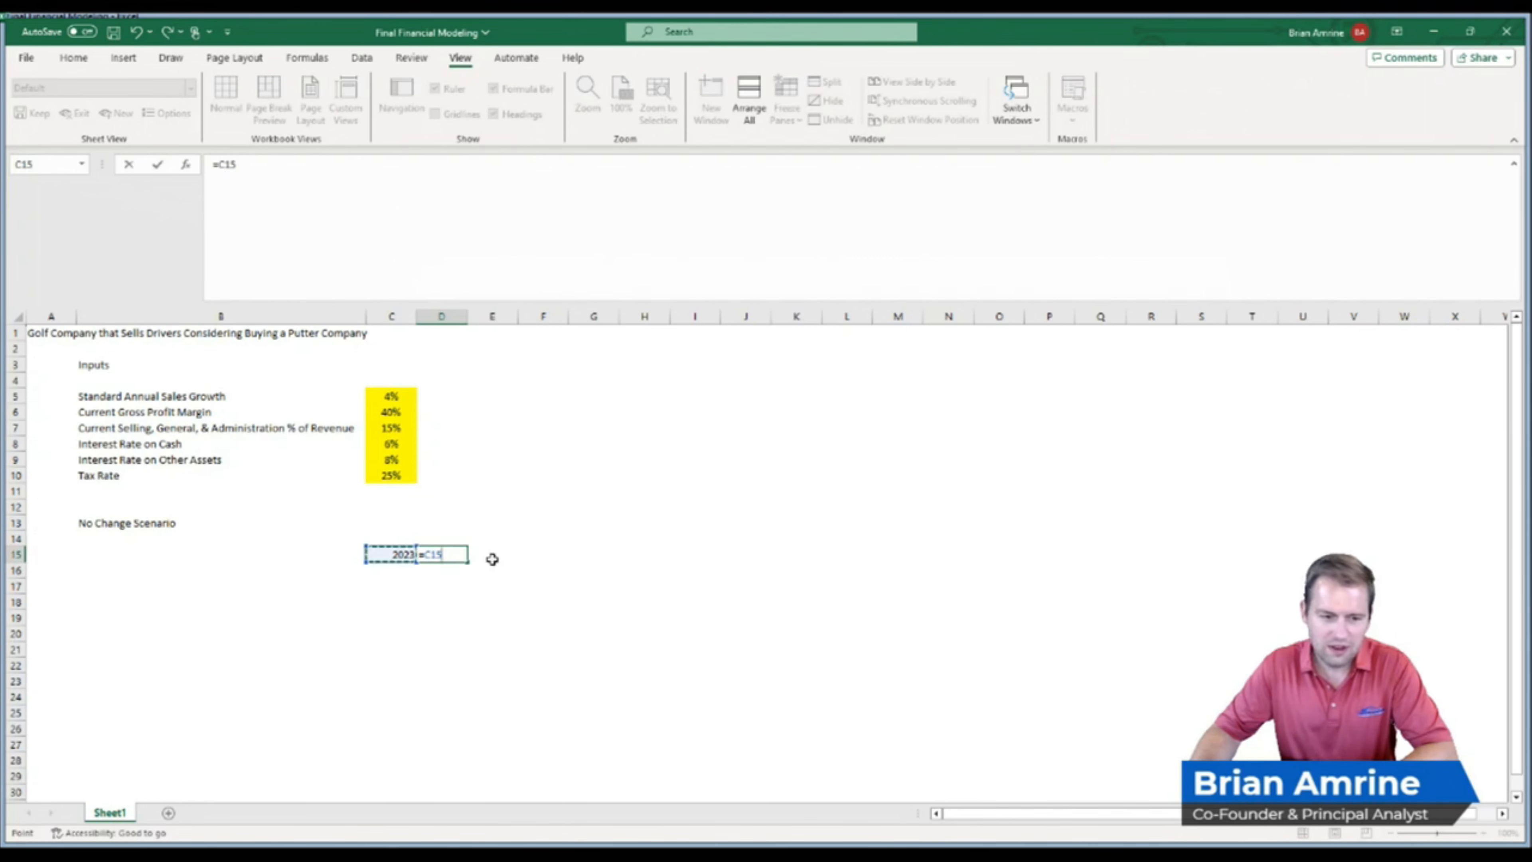
type("+1")
key("Return")
left_click(452, 556)
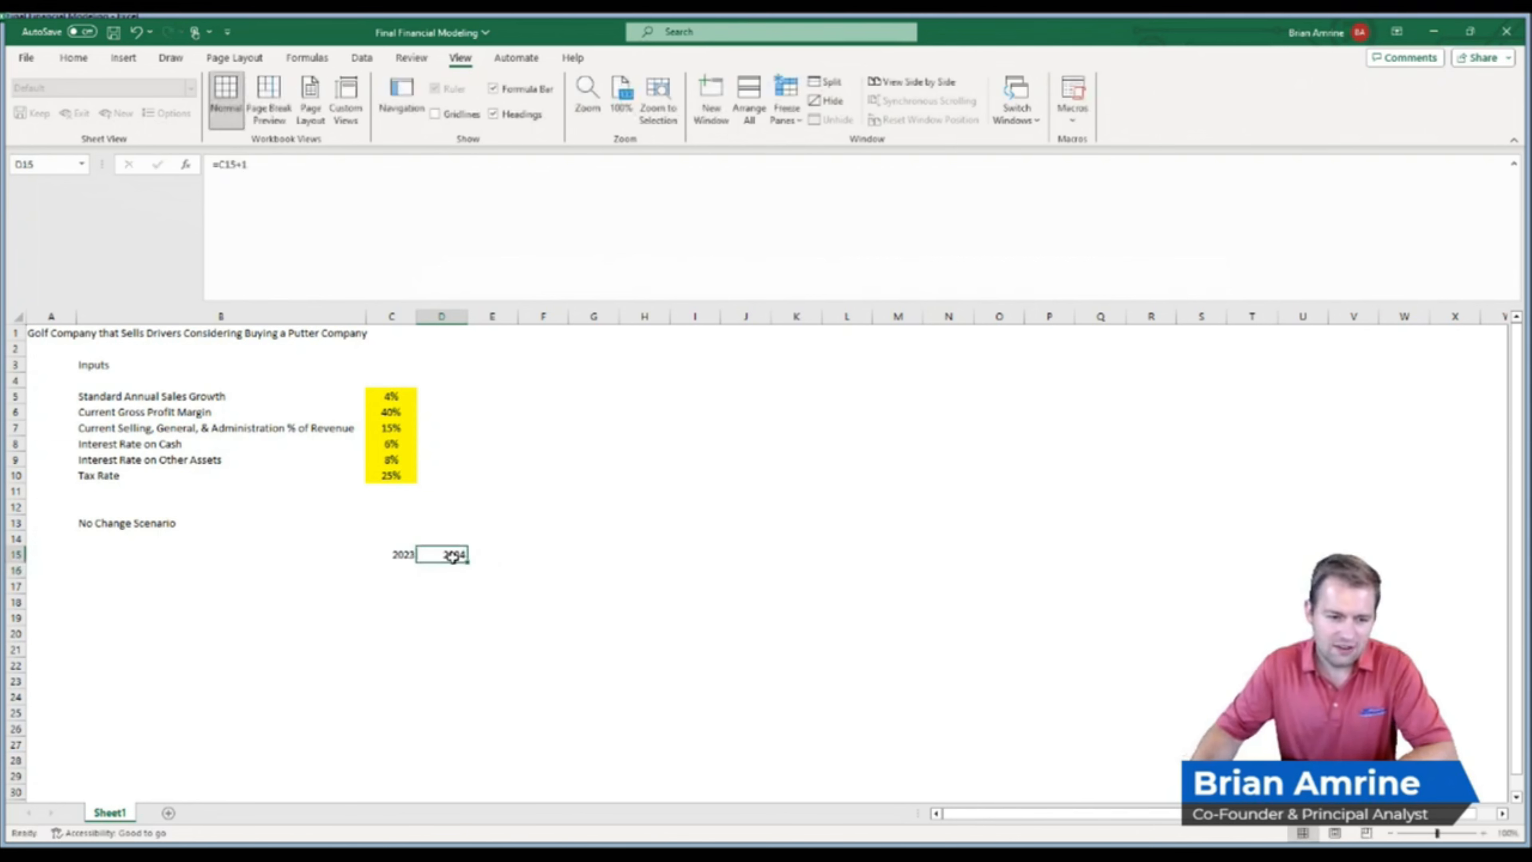
Fill the year formula from D15 across to M15 and clear the extra year in M15
left_click_drag(466, 562, 579, 554)
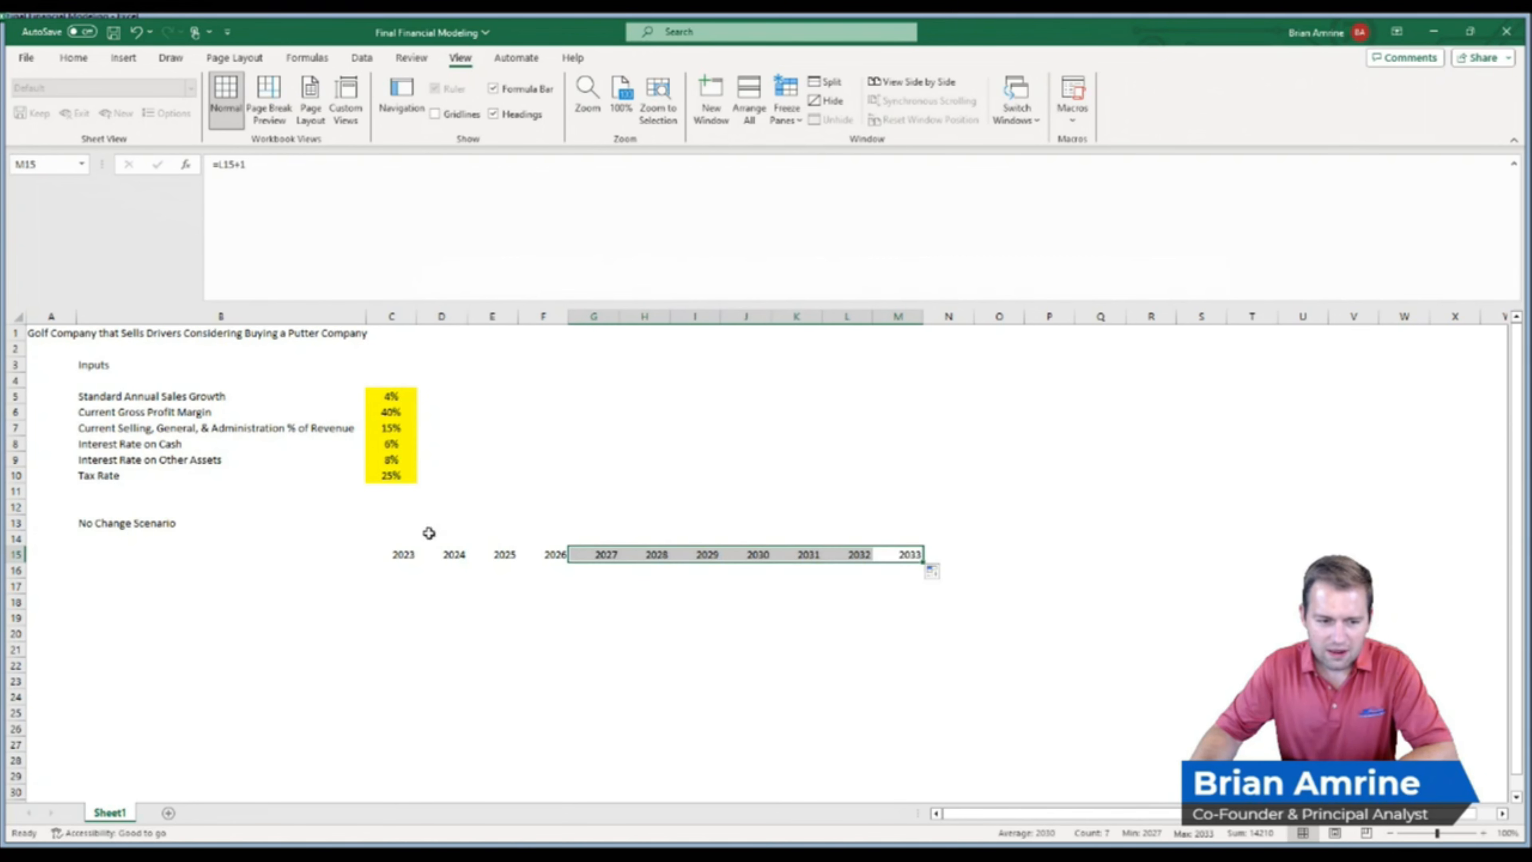
left_click_drag(403, 551, 863, 552)
left_click(896, 554)
key("Delete")
Center the year headings in C15:L15
left_click_drag(854, 551, 403, 549)
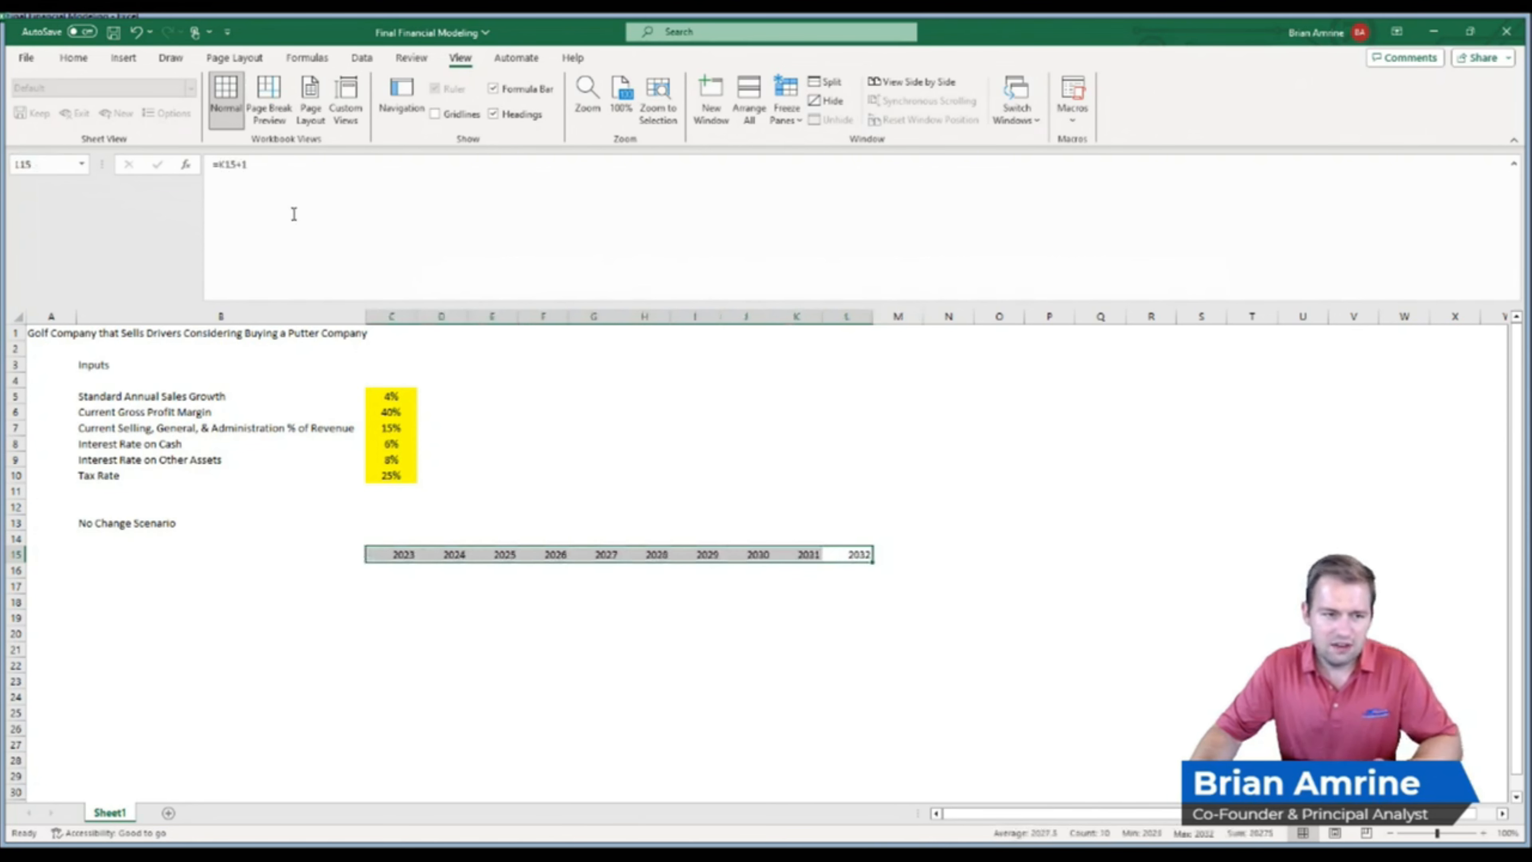
left_click(85, 58)
left_click(355, 114)
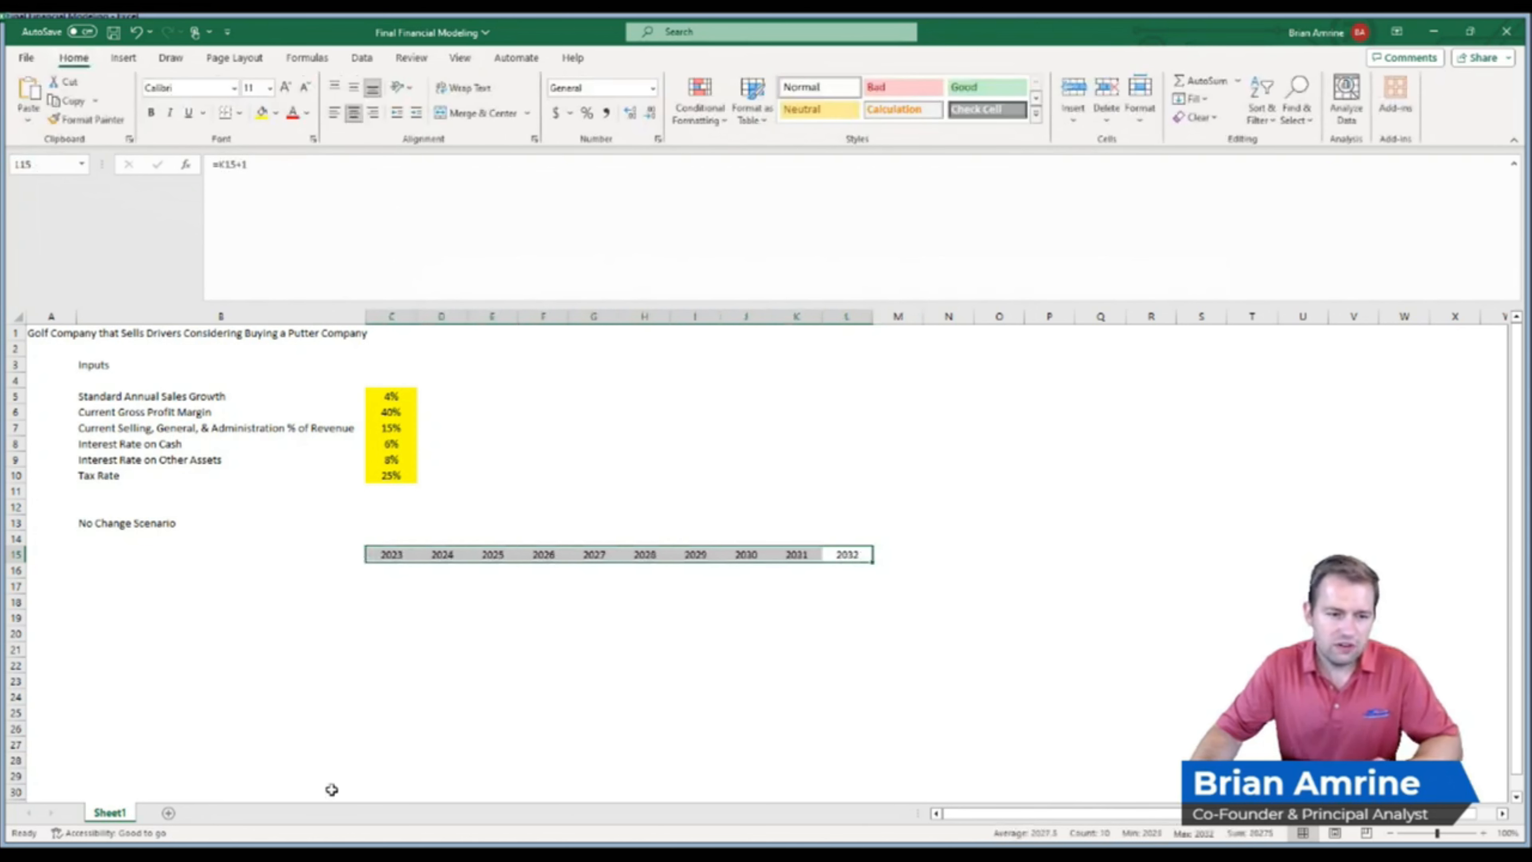
Insert two blank rows above the year headings in row 15
left_click(13, 553)
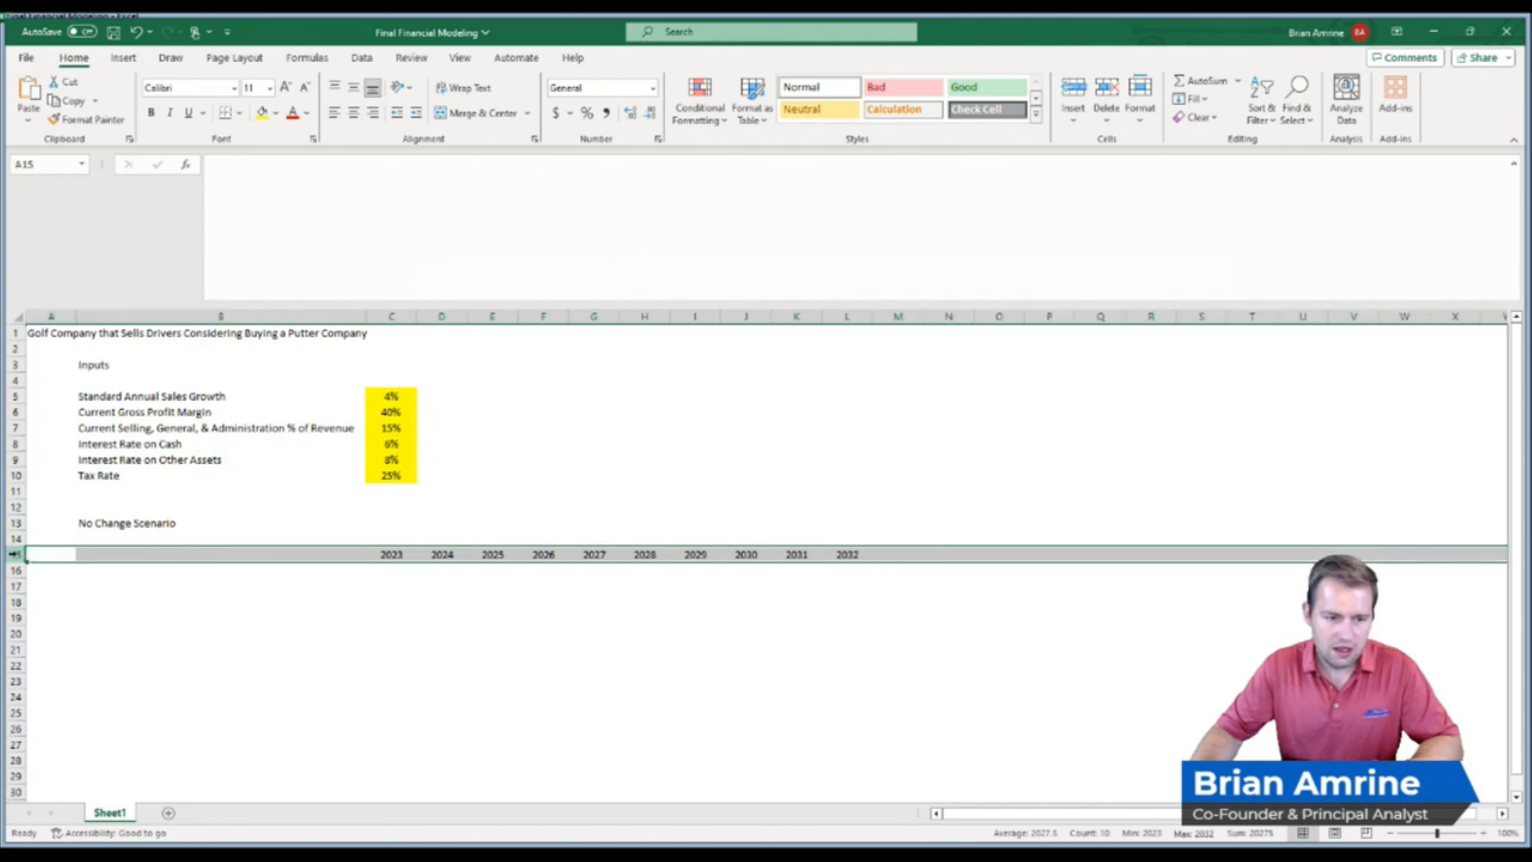
key("ctrl+shift+plus")
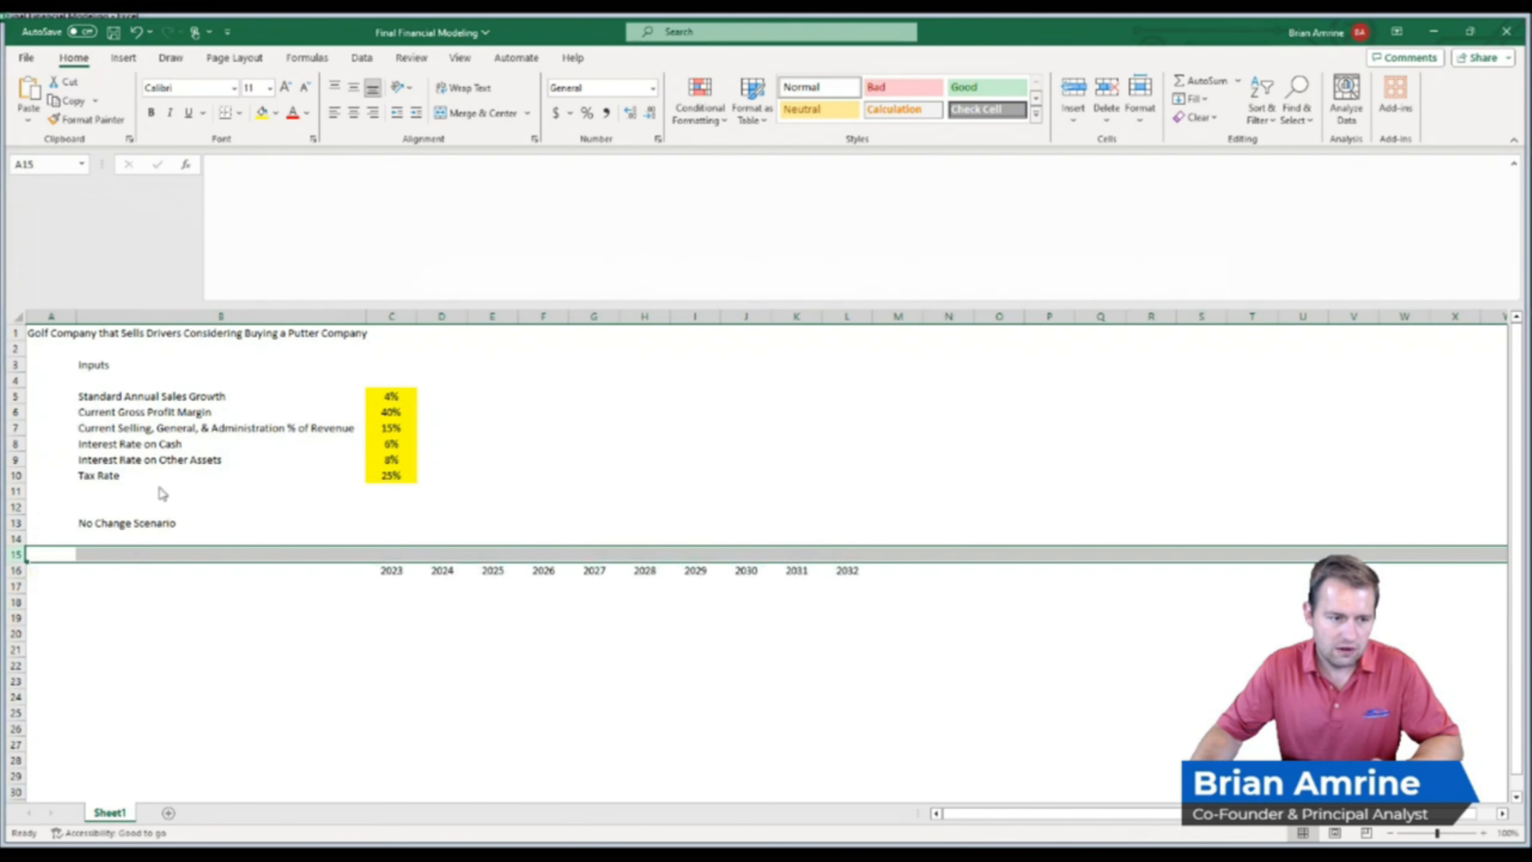
key("ctrl+shift+plus")
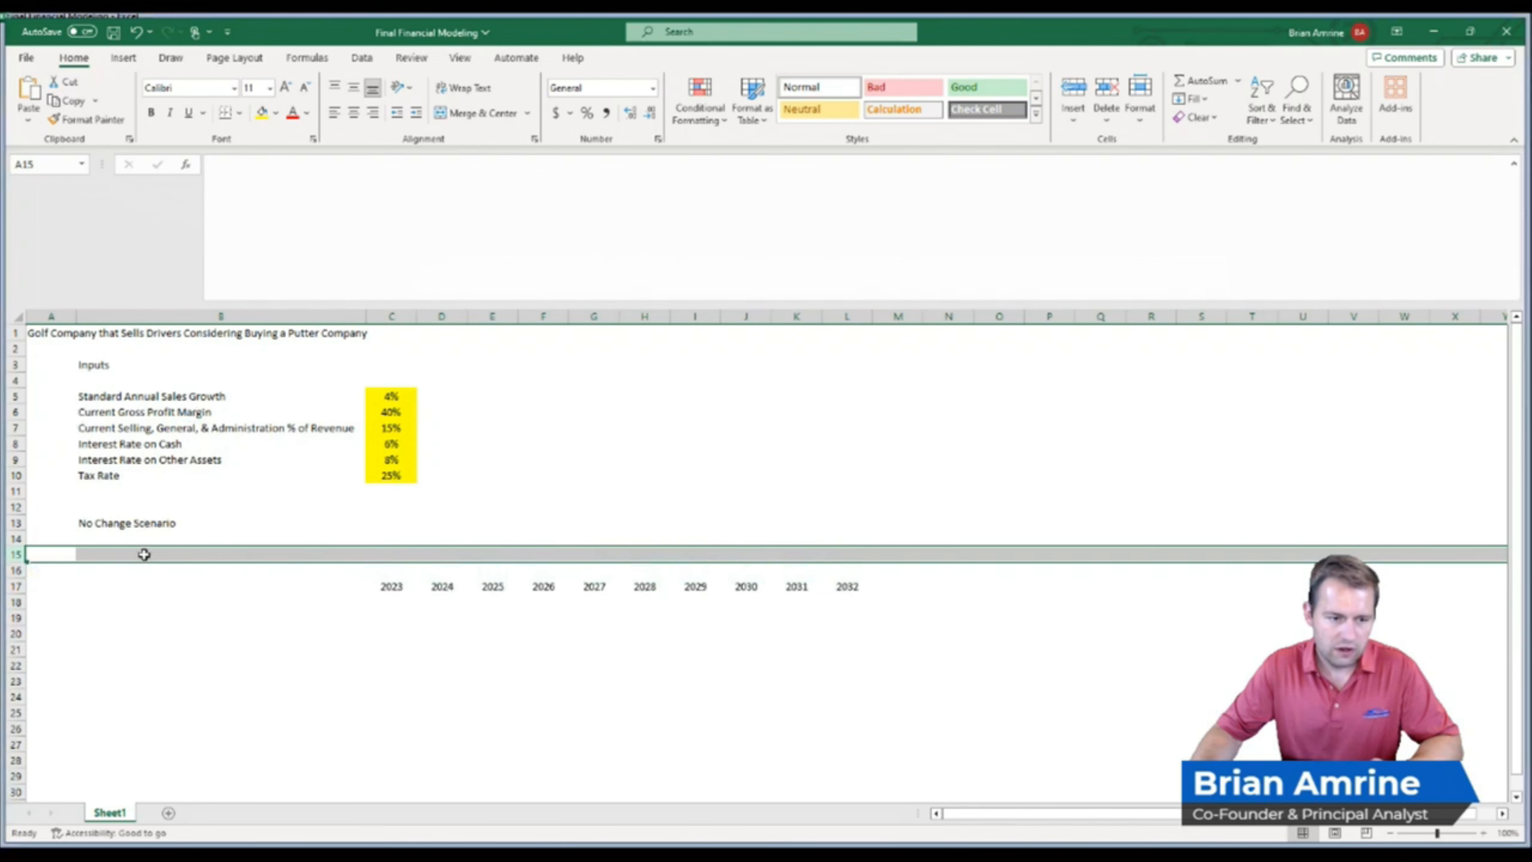
Merge and center B15:L15 and enter the title "Income Statement" there in bold
left_click_drag(135, 554, 835, 550)
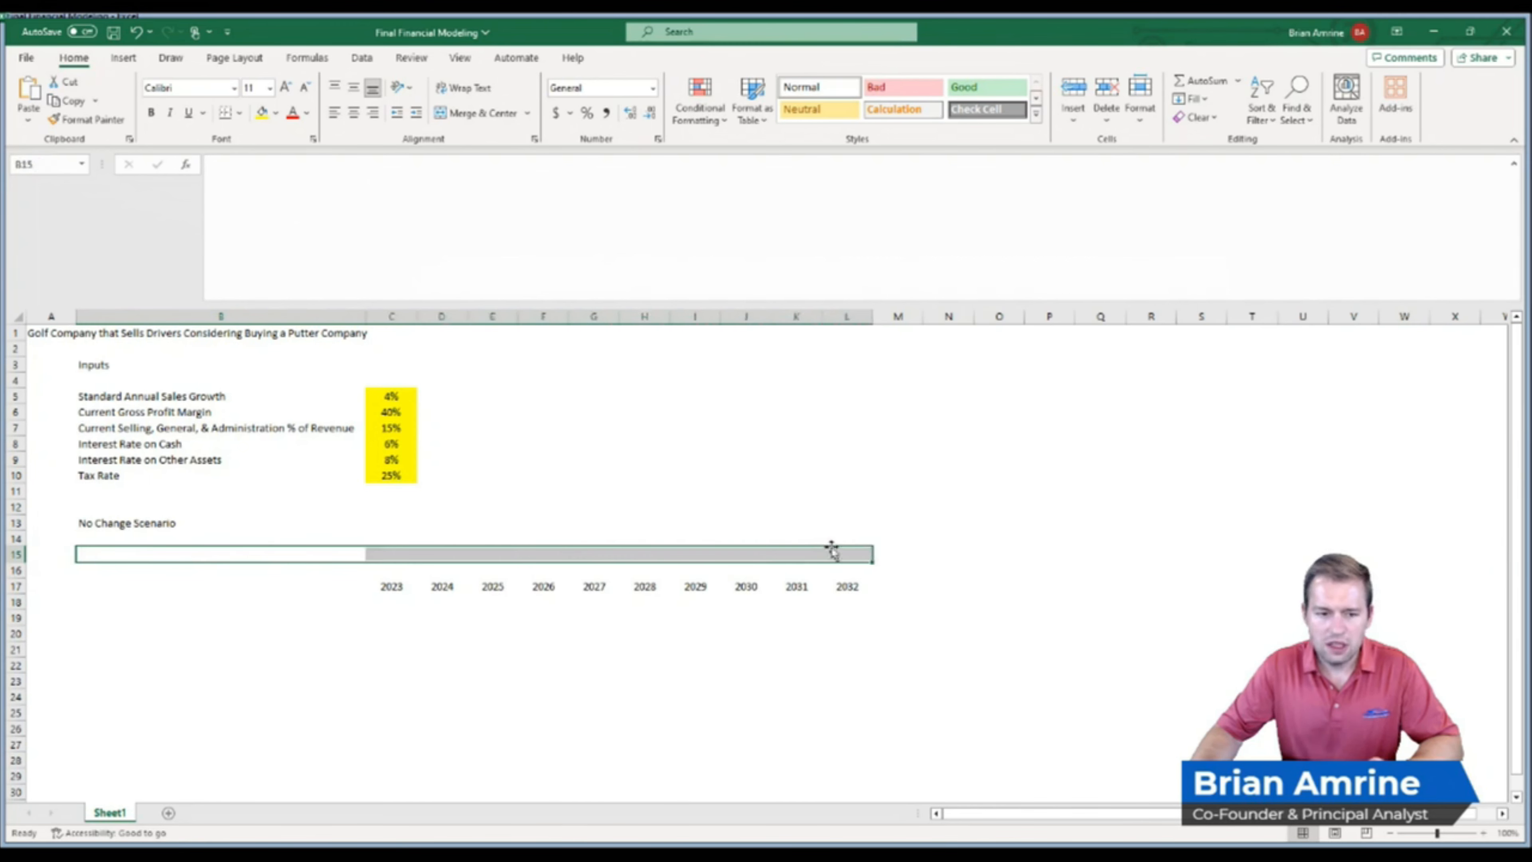
left_click(476, 113)
type("Income S")
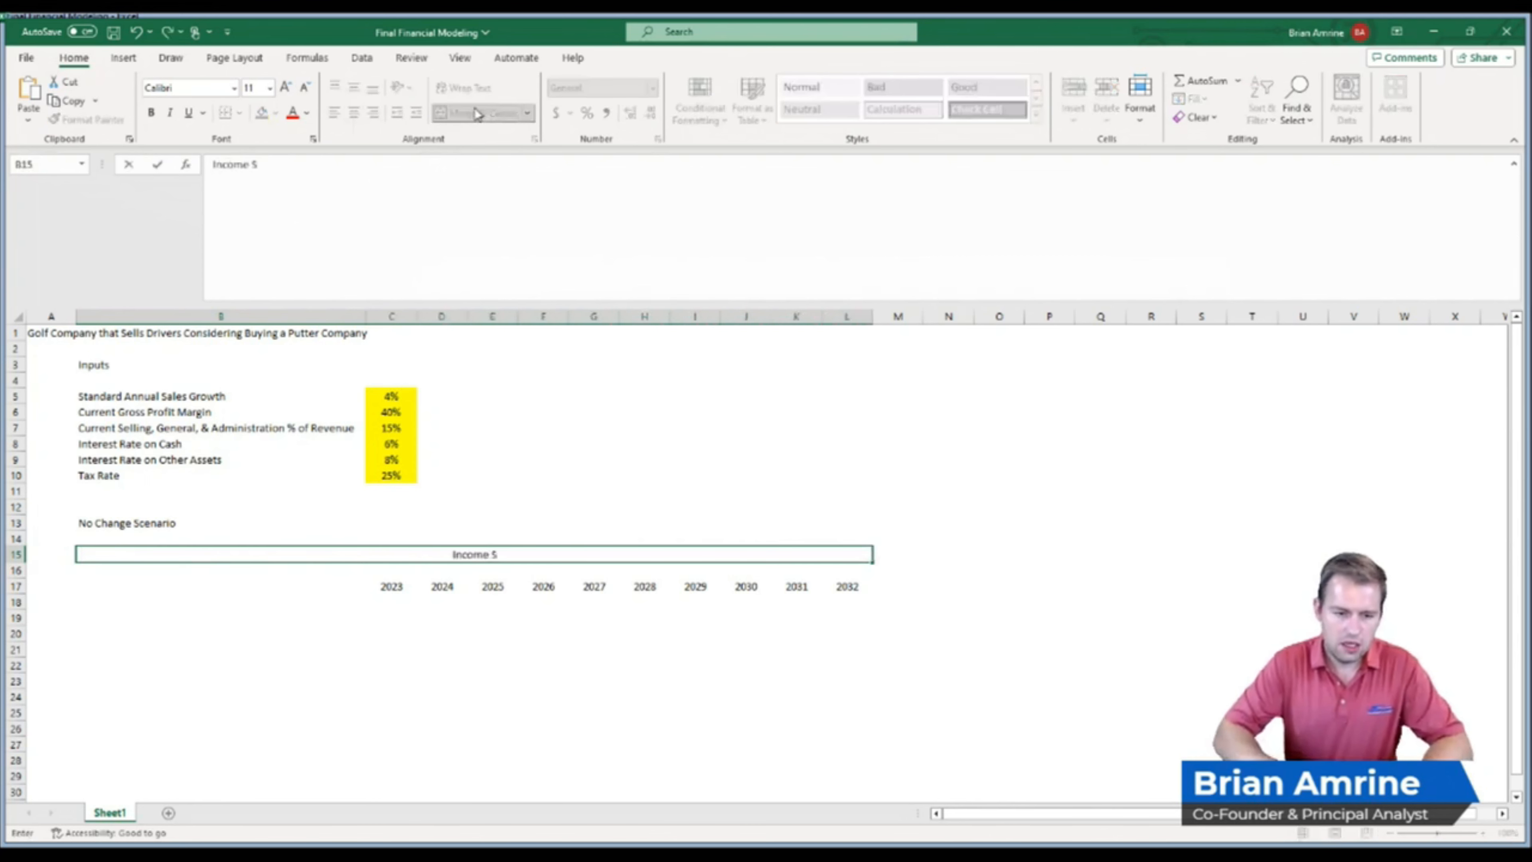
type("tatement")
key("Return")
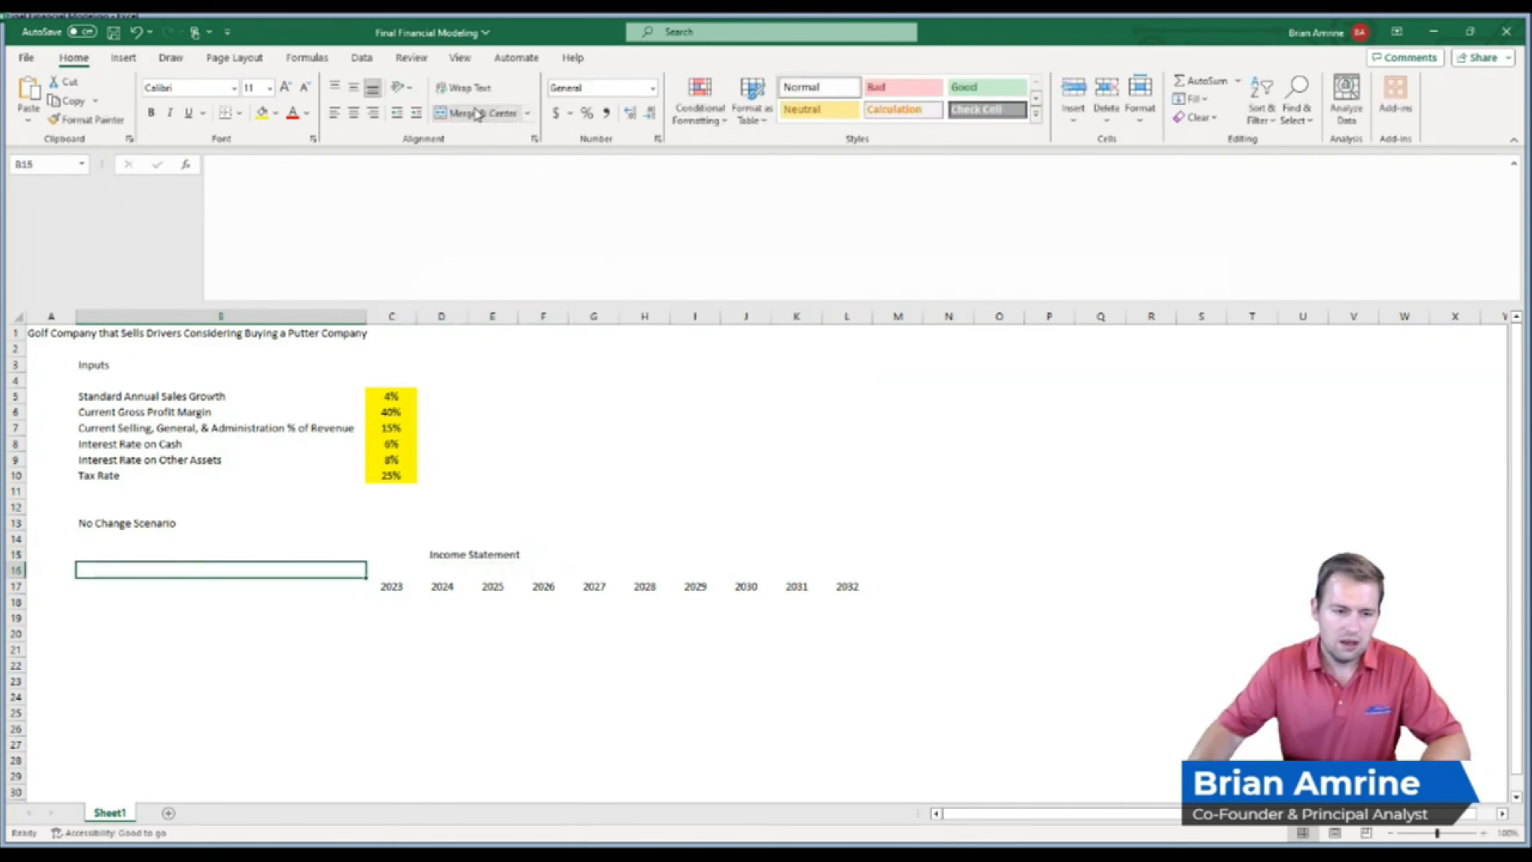
left_click(481, 554)
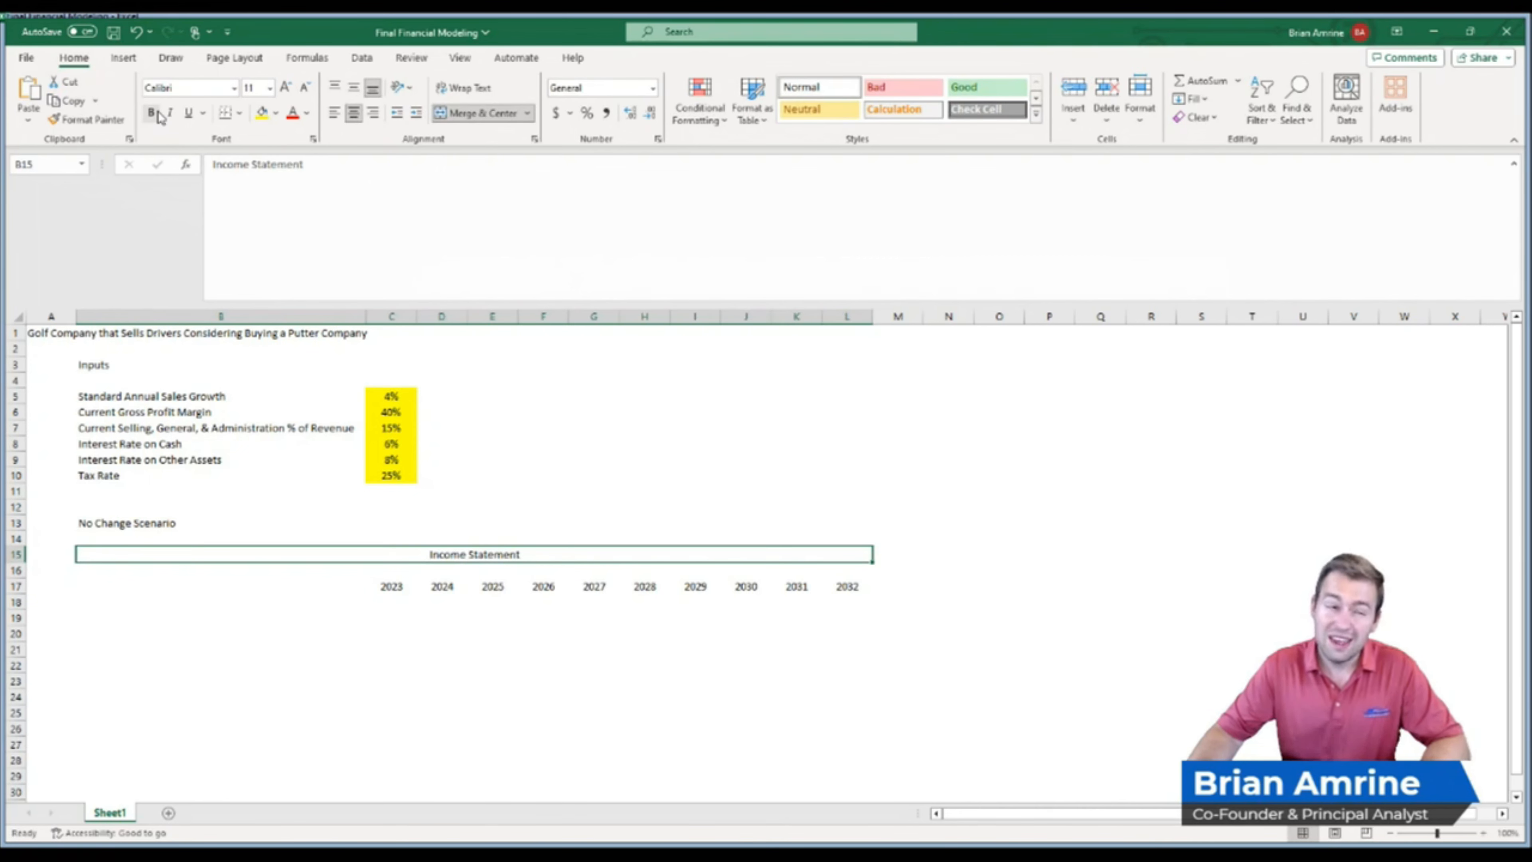
left_click(151, 113)
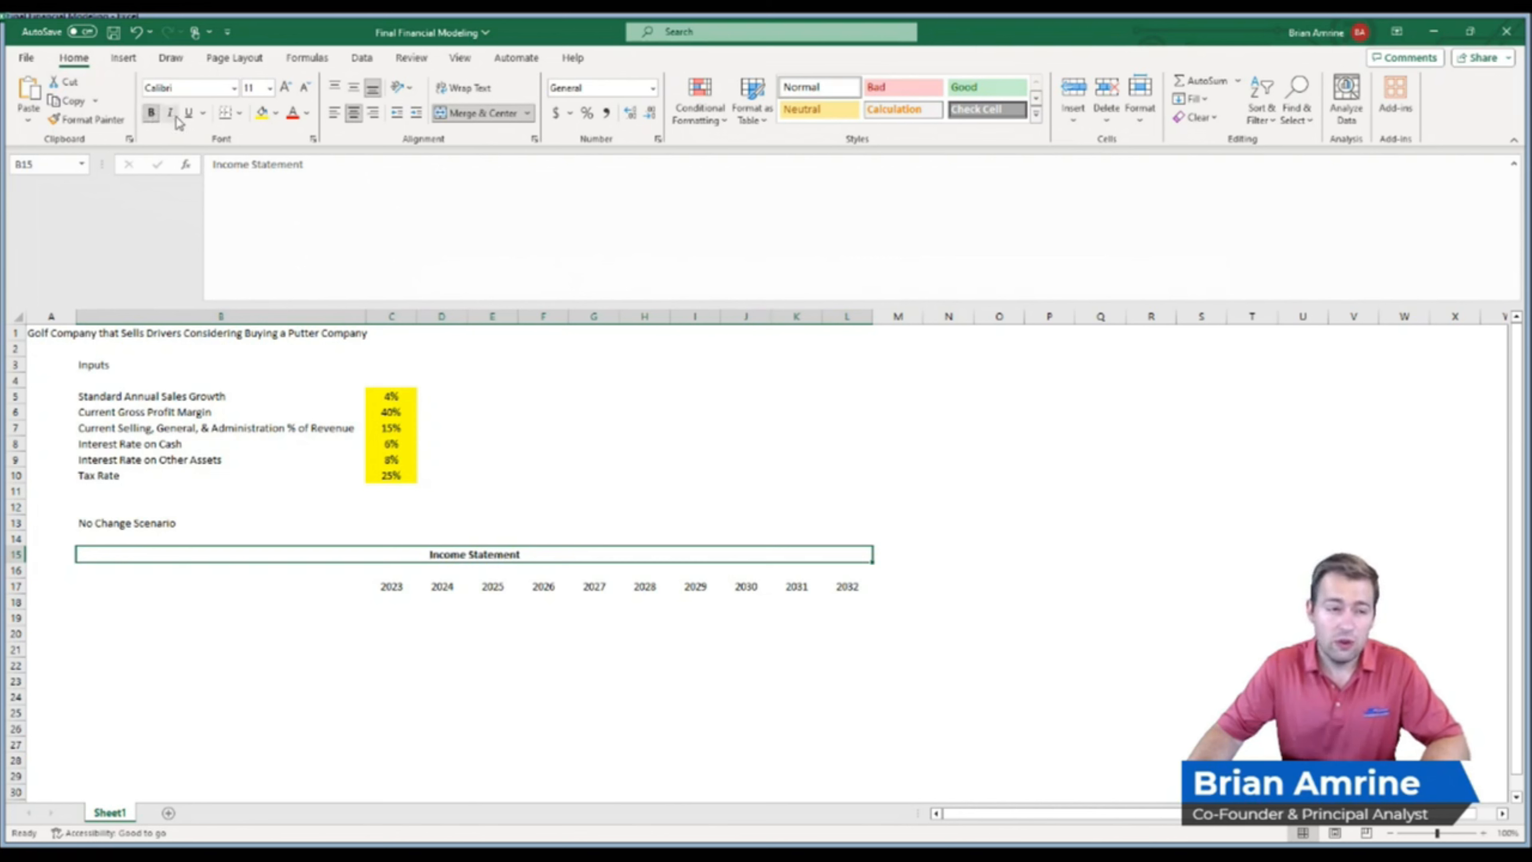
Give the merged Income Statement title in row 15 an outside border and a green fill
left_click(225, 113)
left_click(276, 113)
left_click(310, 237)
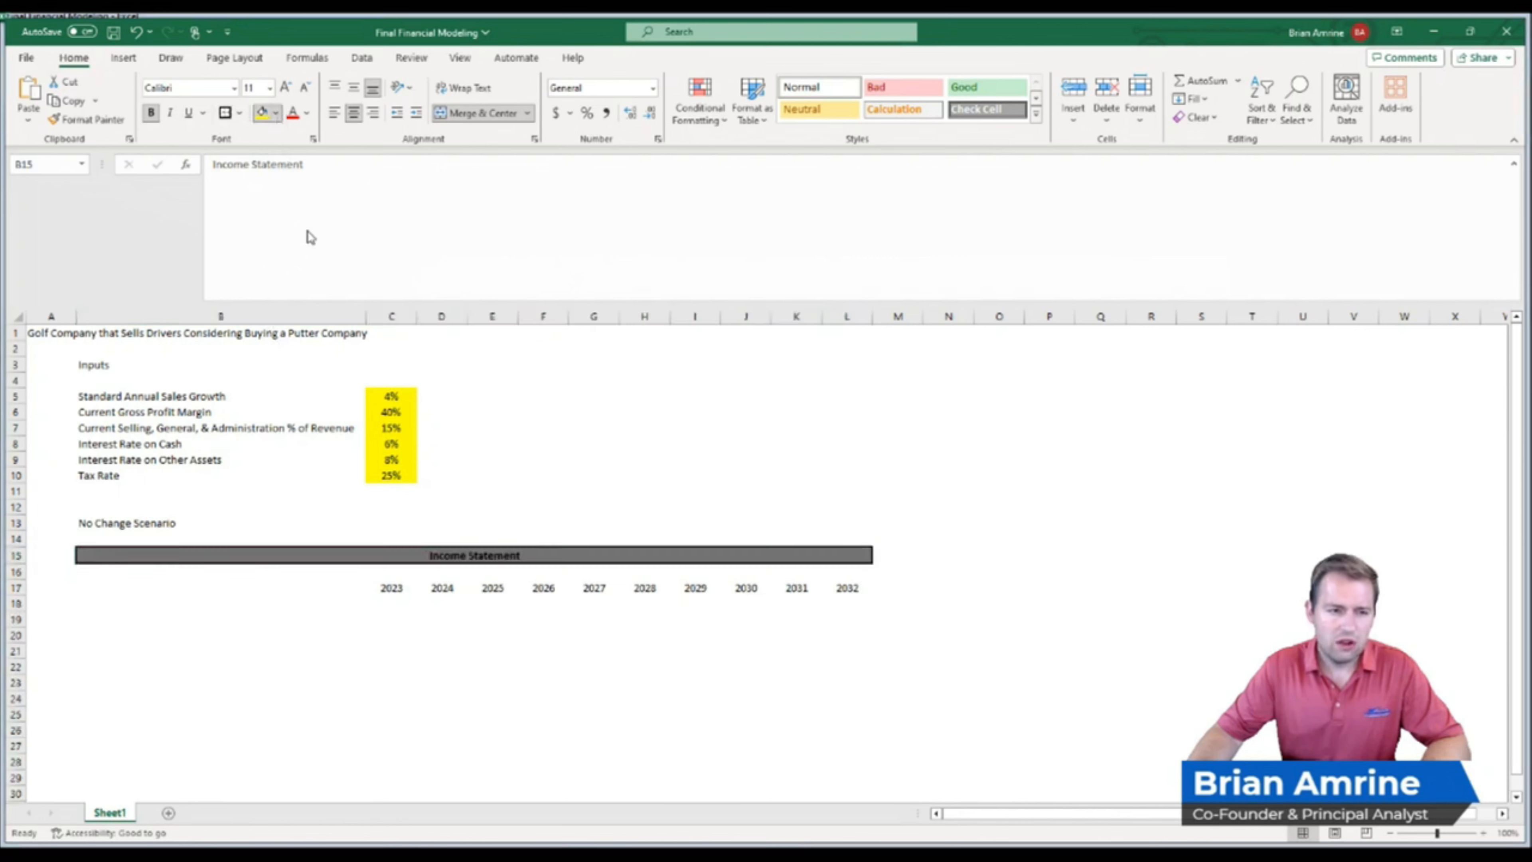
left_click(318, 268)
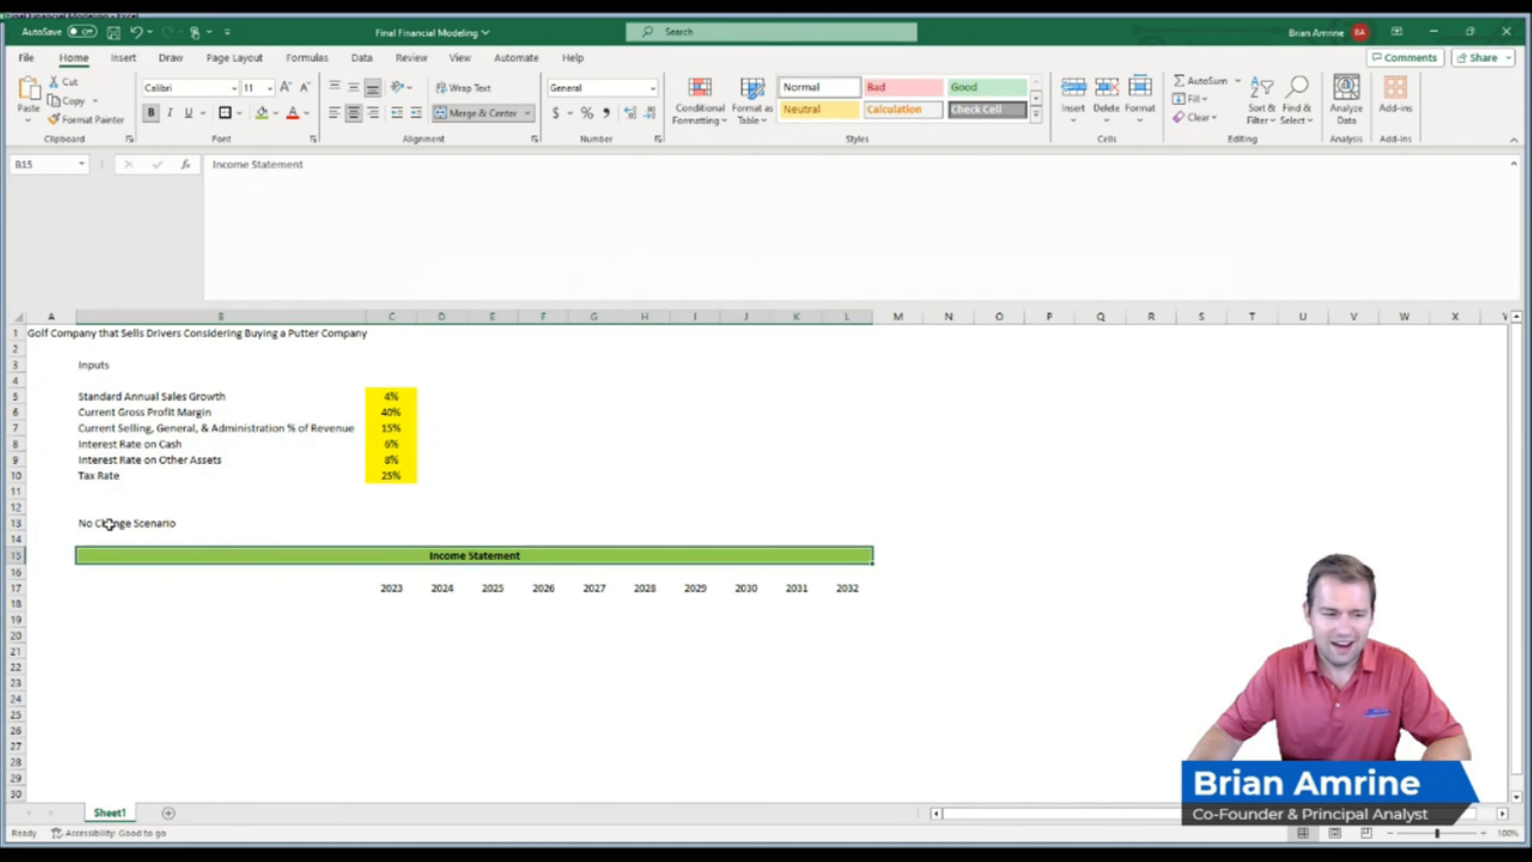
Copy the Income Statement title's formatting to the No Change Scenario heading in row 13 and change that heading's fill to light gray
left_click(102, 527)
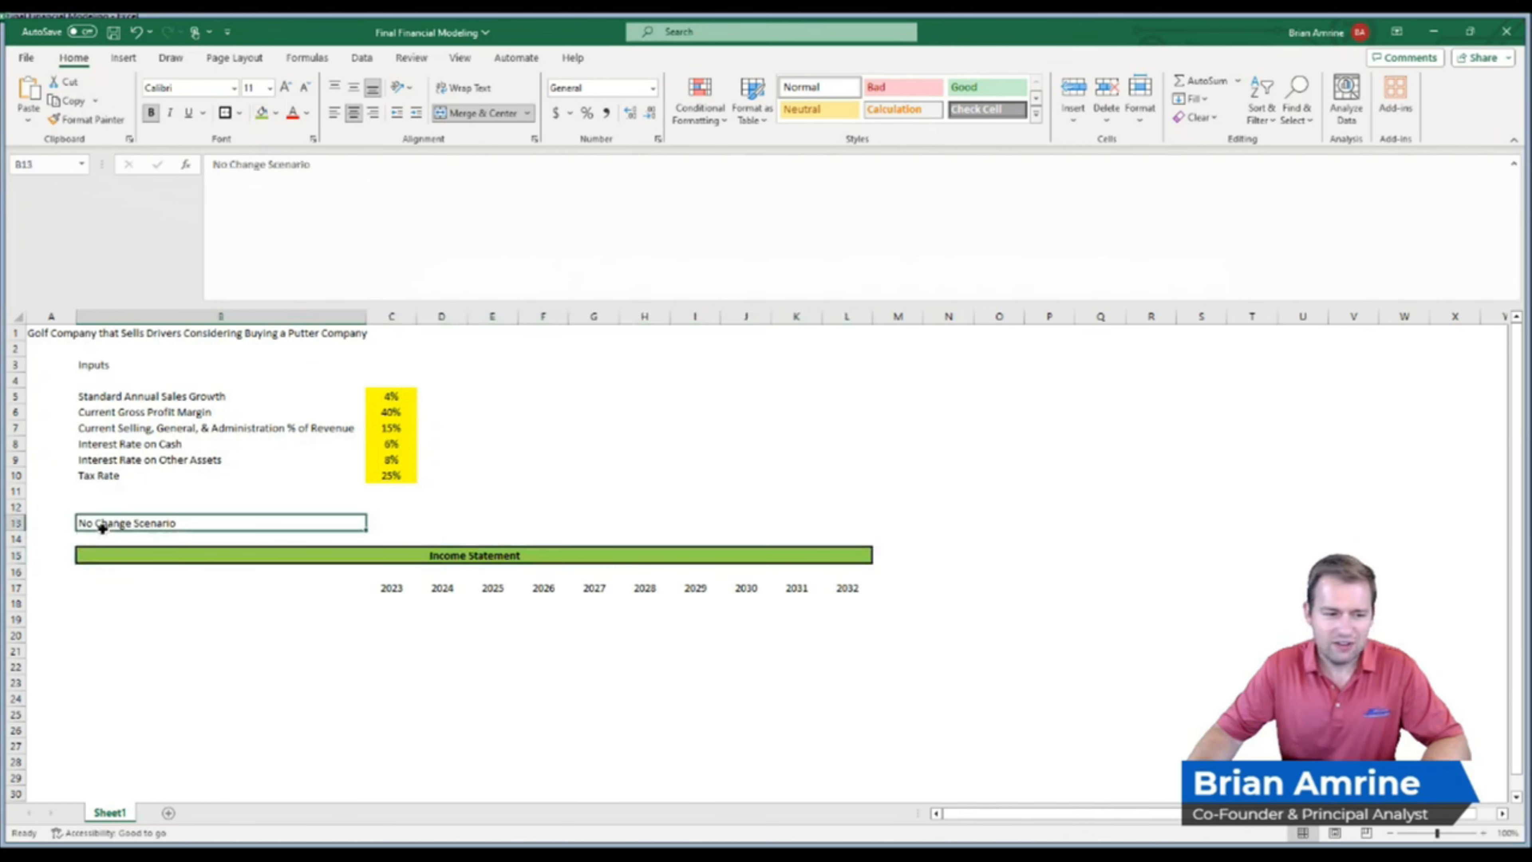
left_click(350, 554)
left_click(84, 121)
left_click(127, 521)
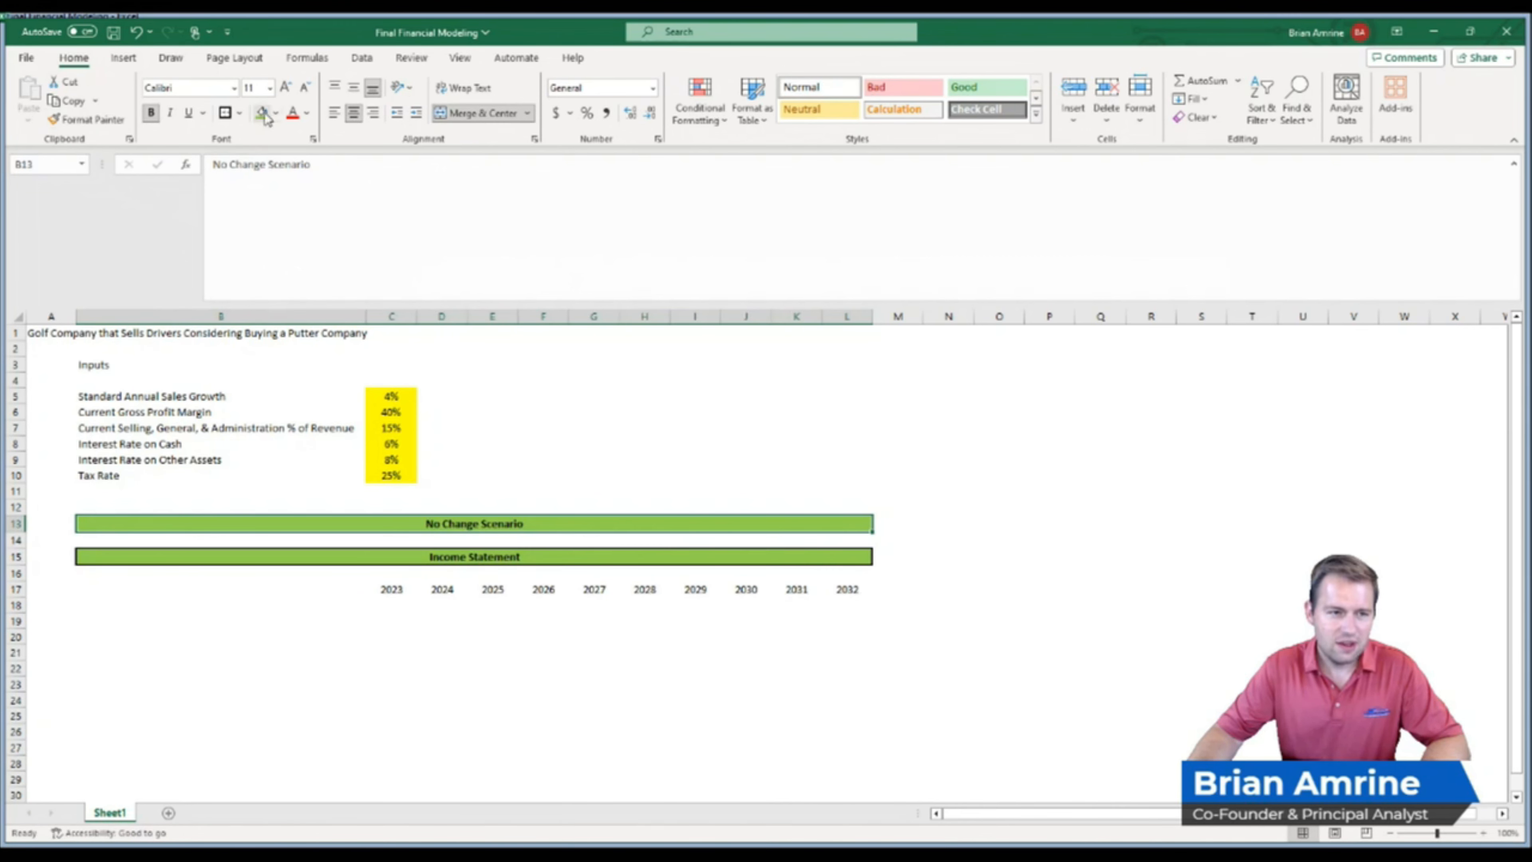
left_click(277, 115)
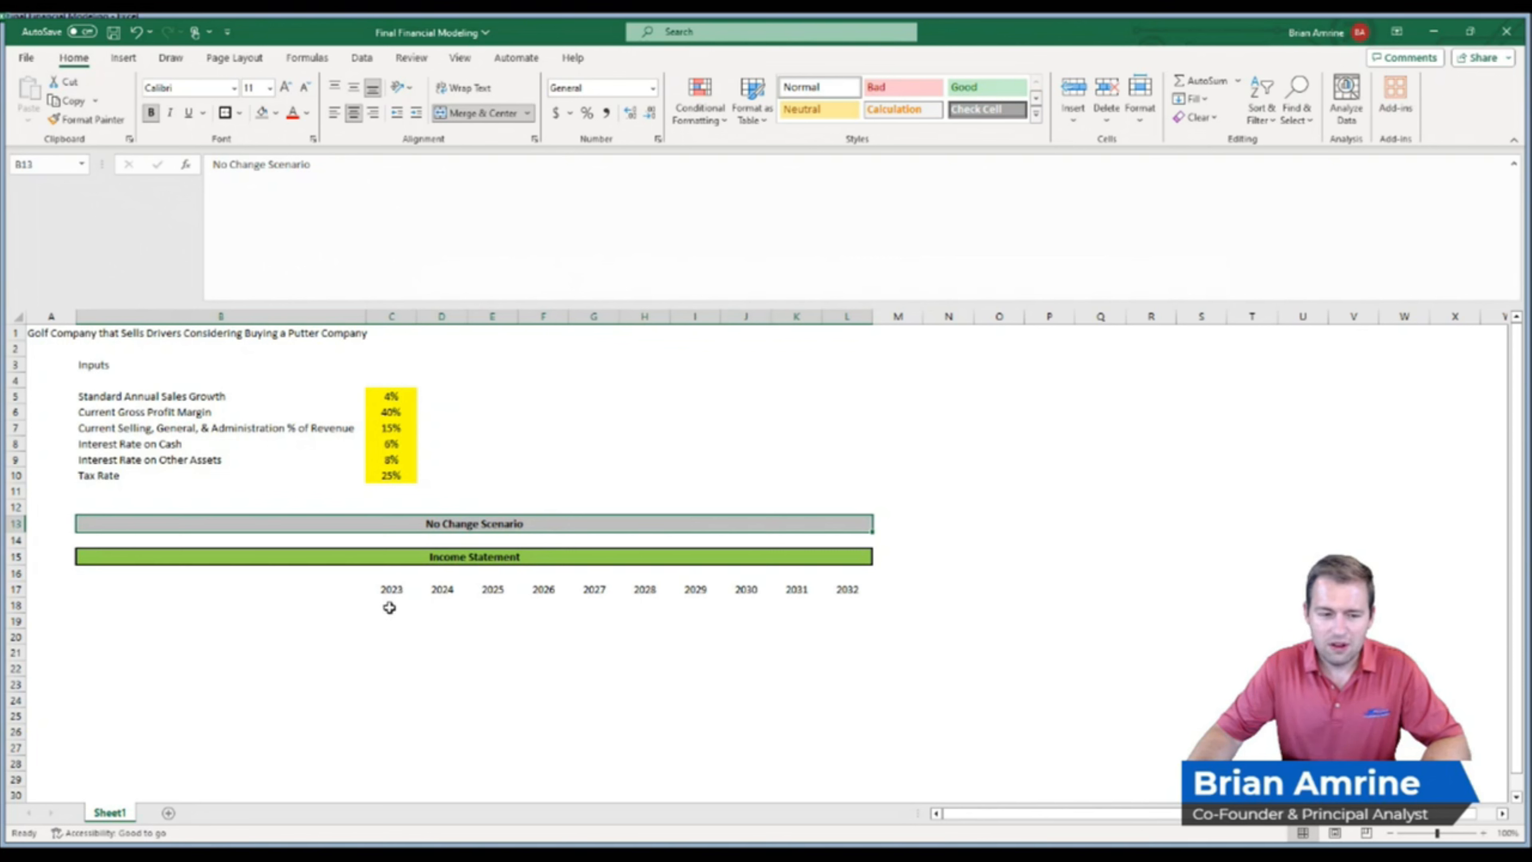
Enter the section heading "Revenue" in C19, below the year headings
left_click(286, 625)
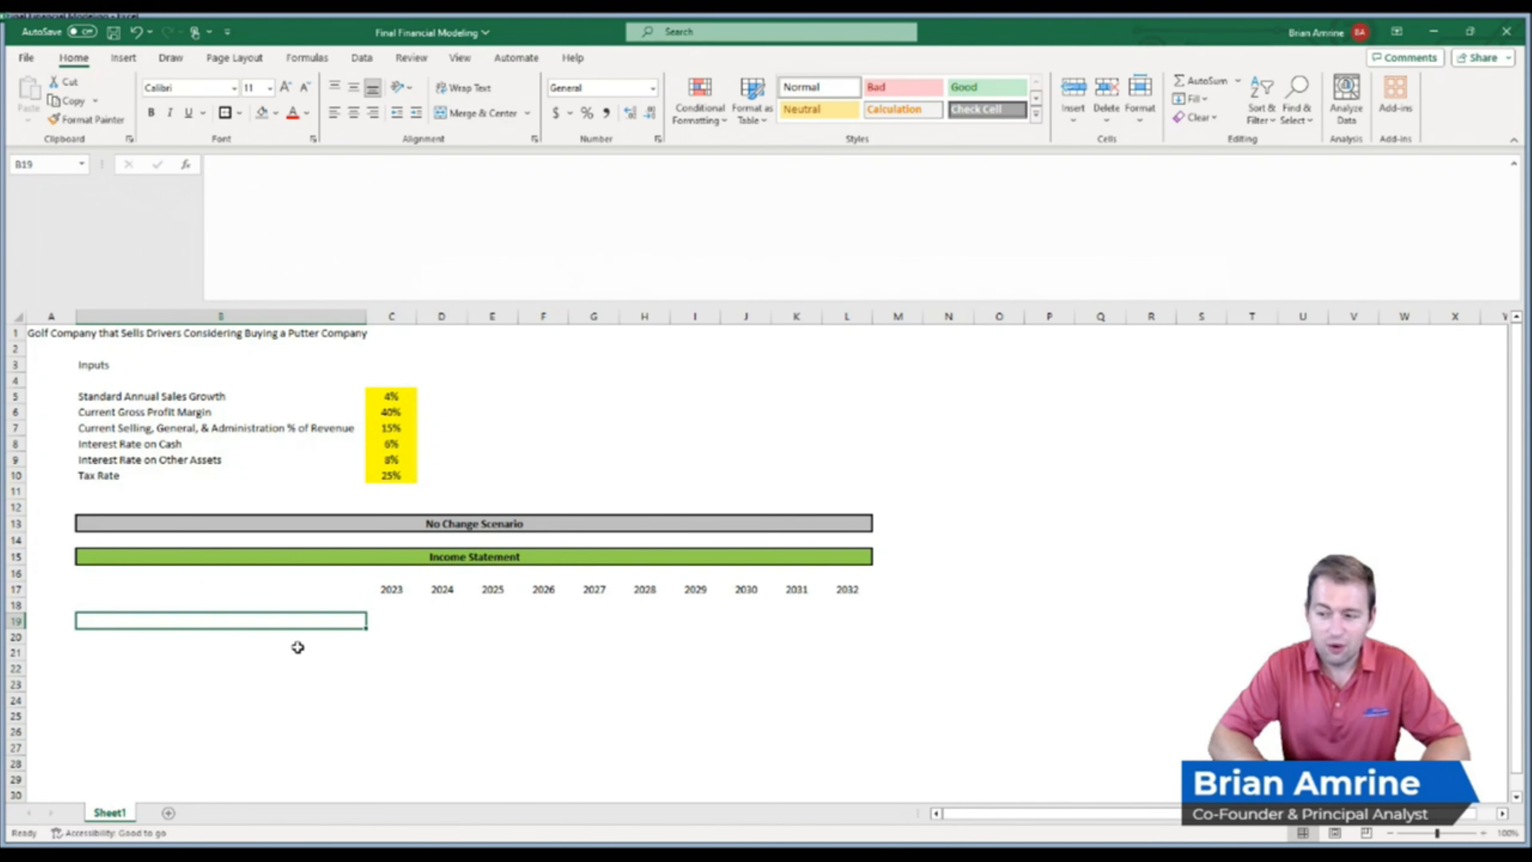
key("Right")
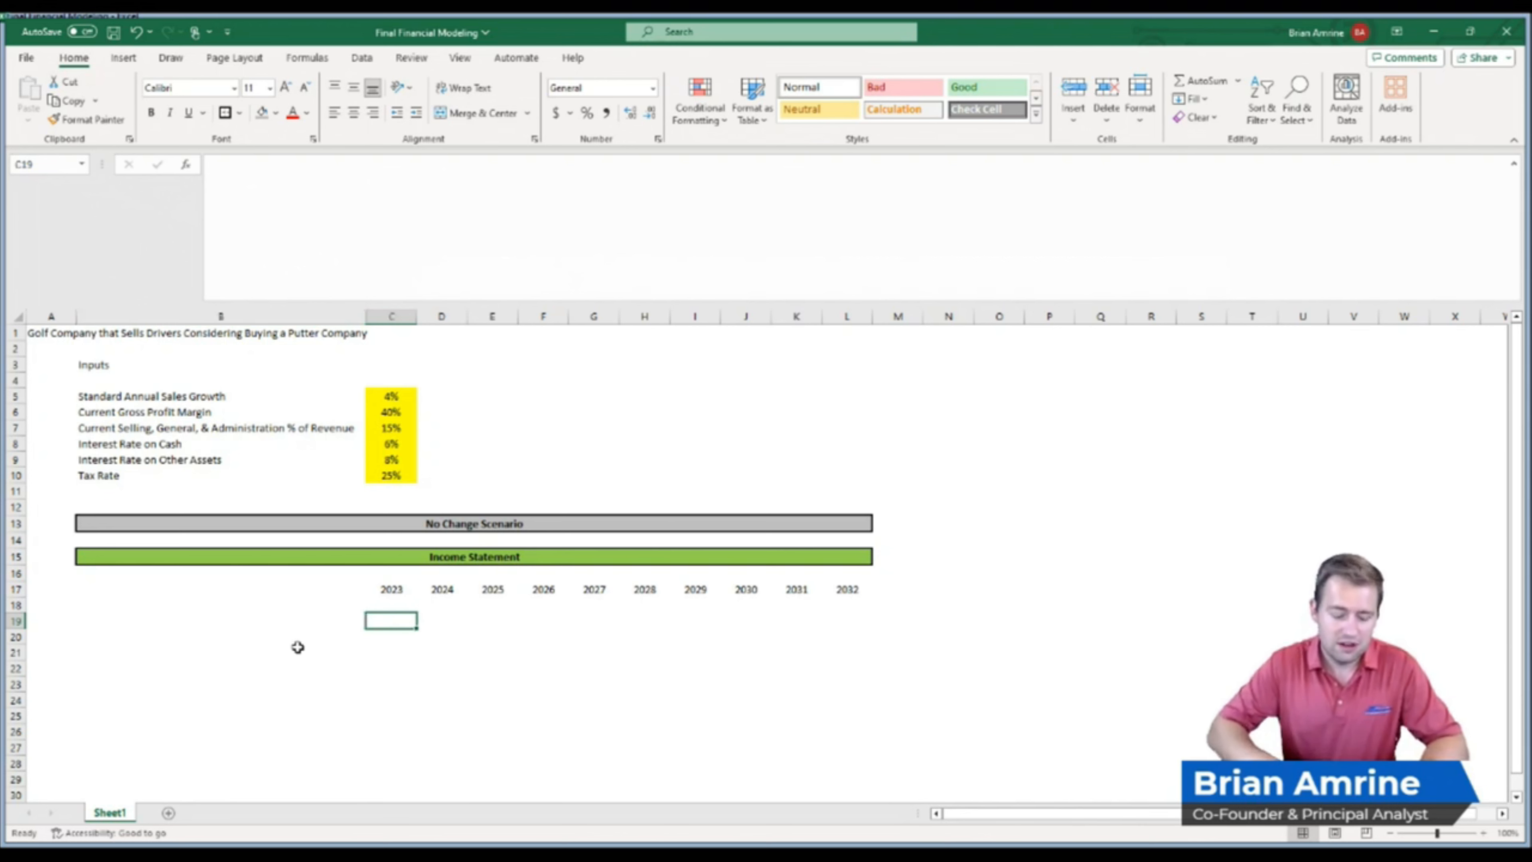
type("Revenue")
key("Return")
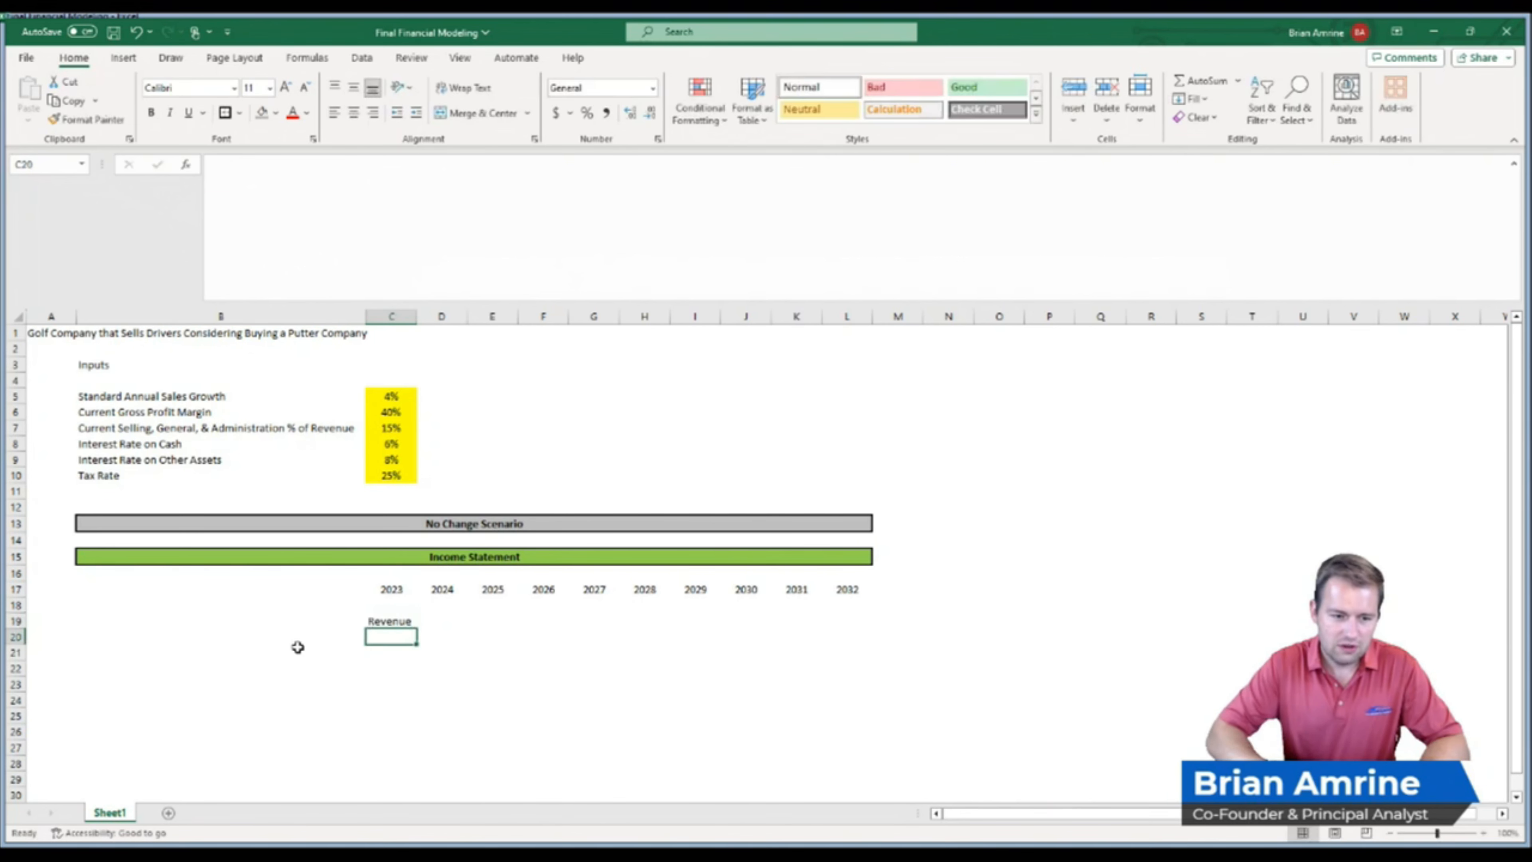
Merge and center the Revenue heading across C19:L19 and format it with an outside border and bold text
left_click_drag(386, 621, 850, 622)
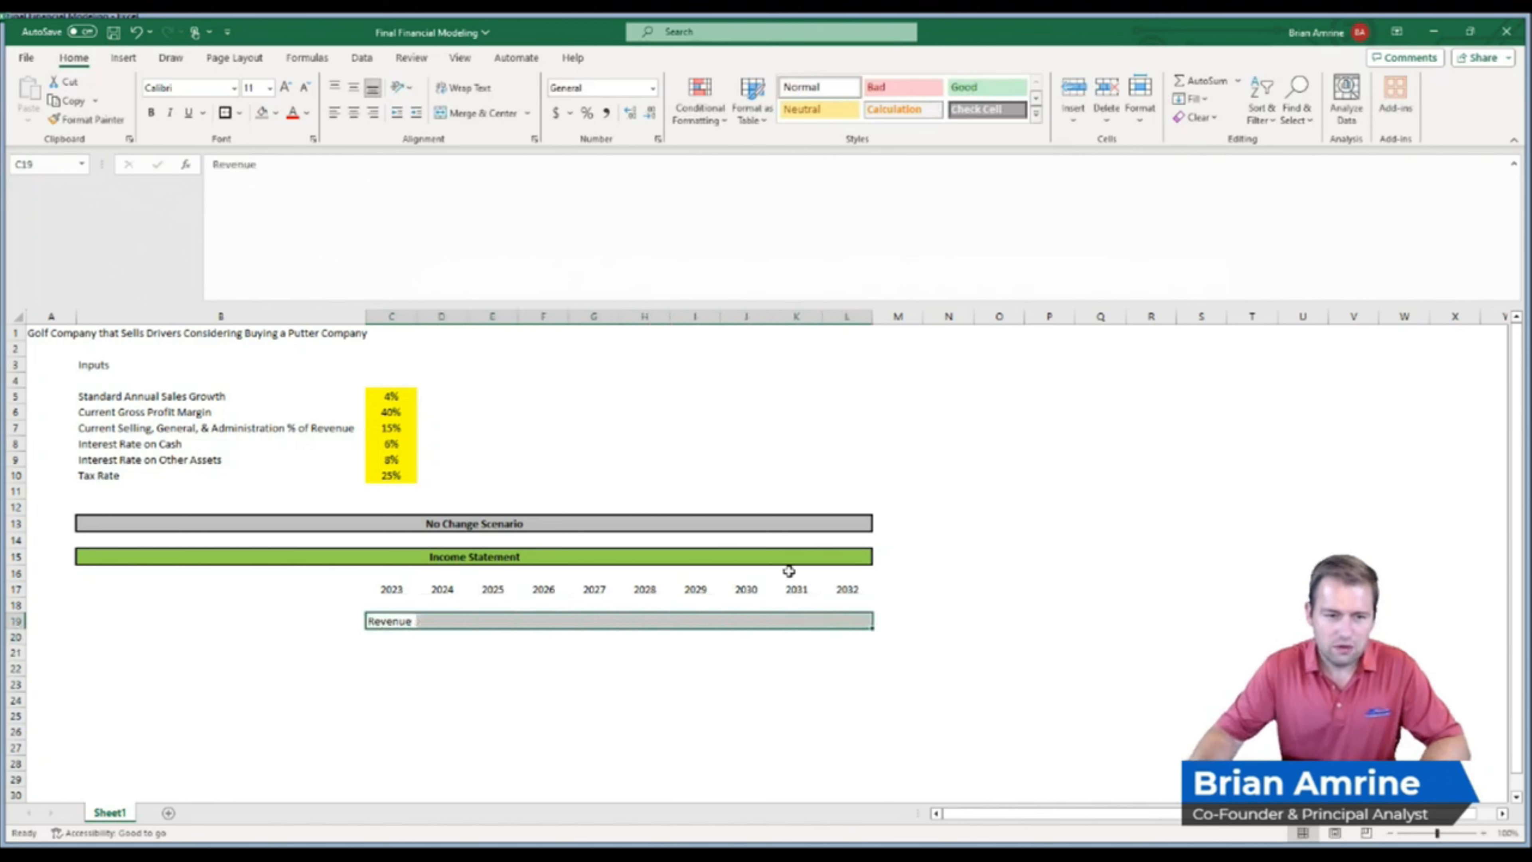
left_click(472, 113)
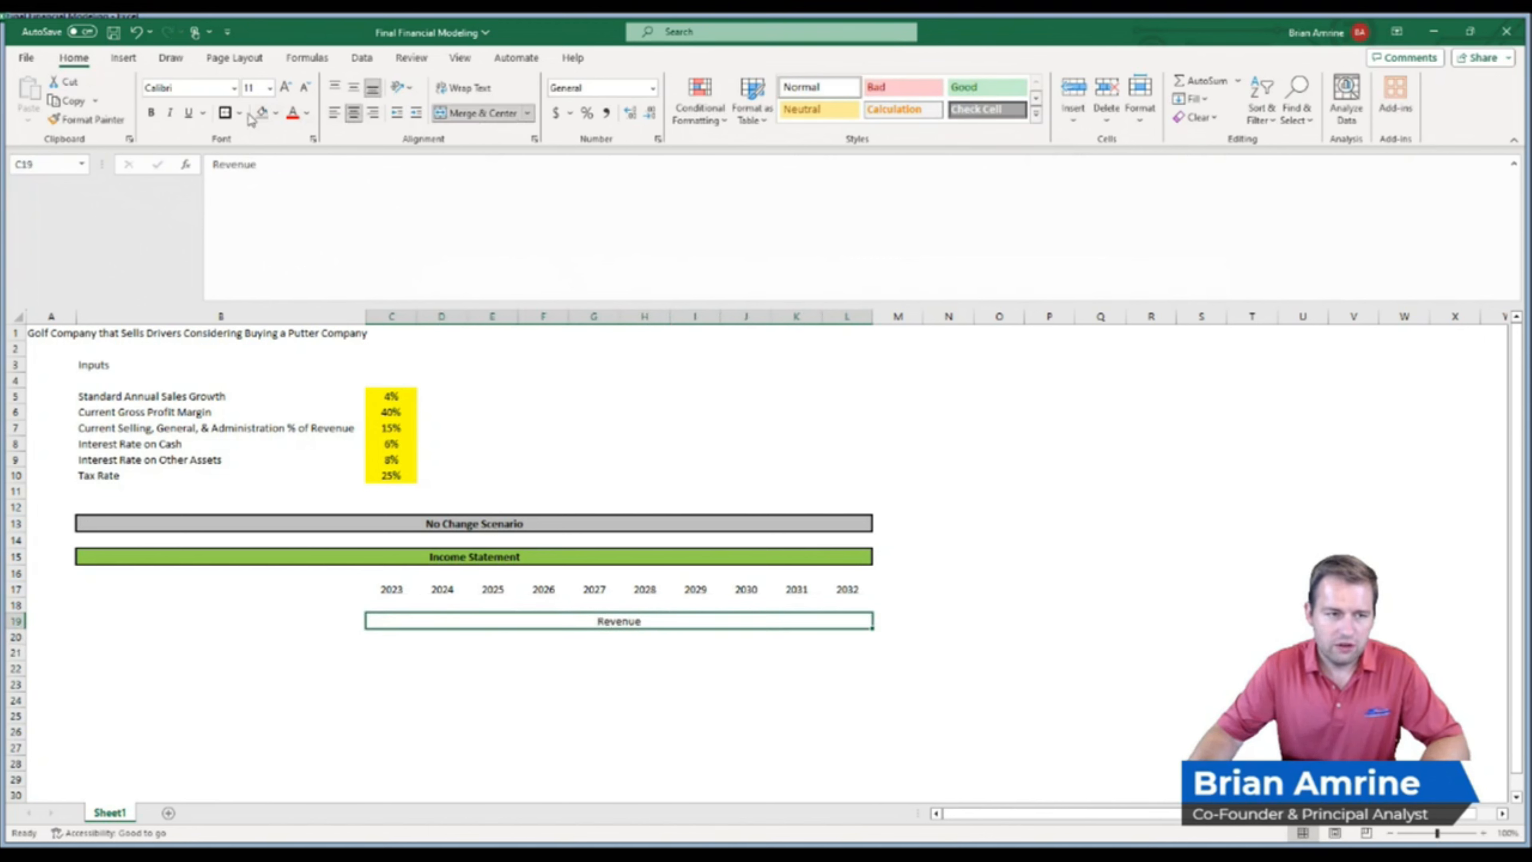
left_click(227, 116)
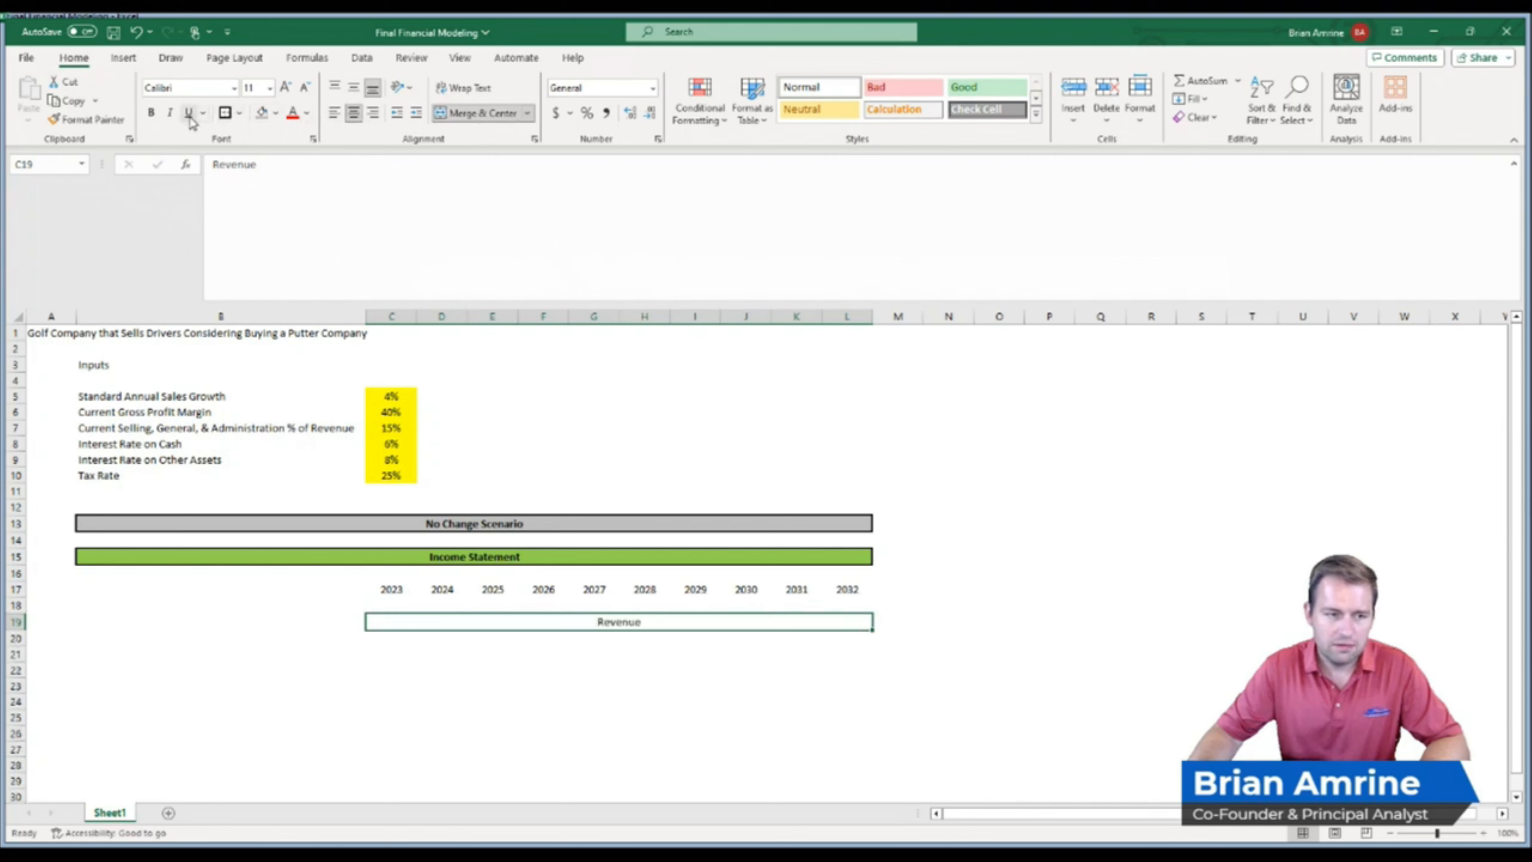
left_click(151, 113)
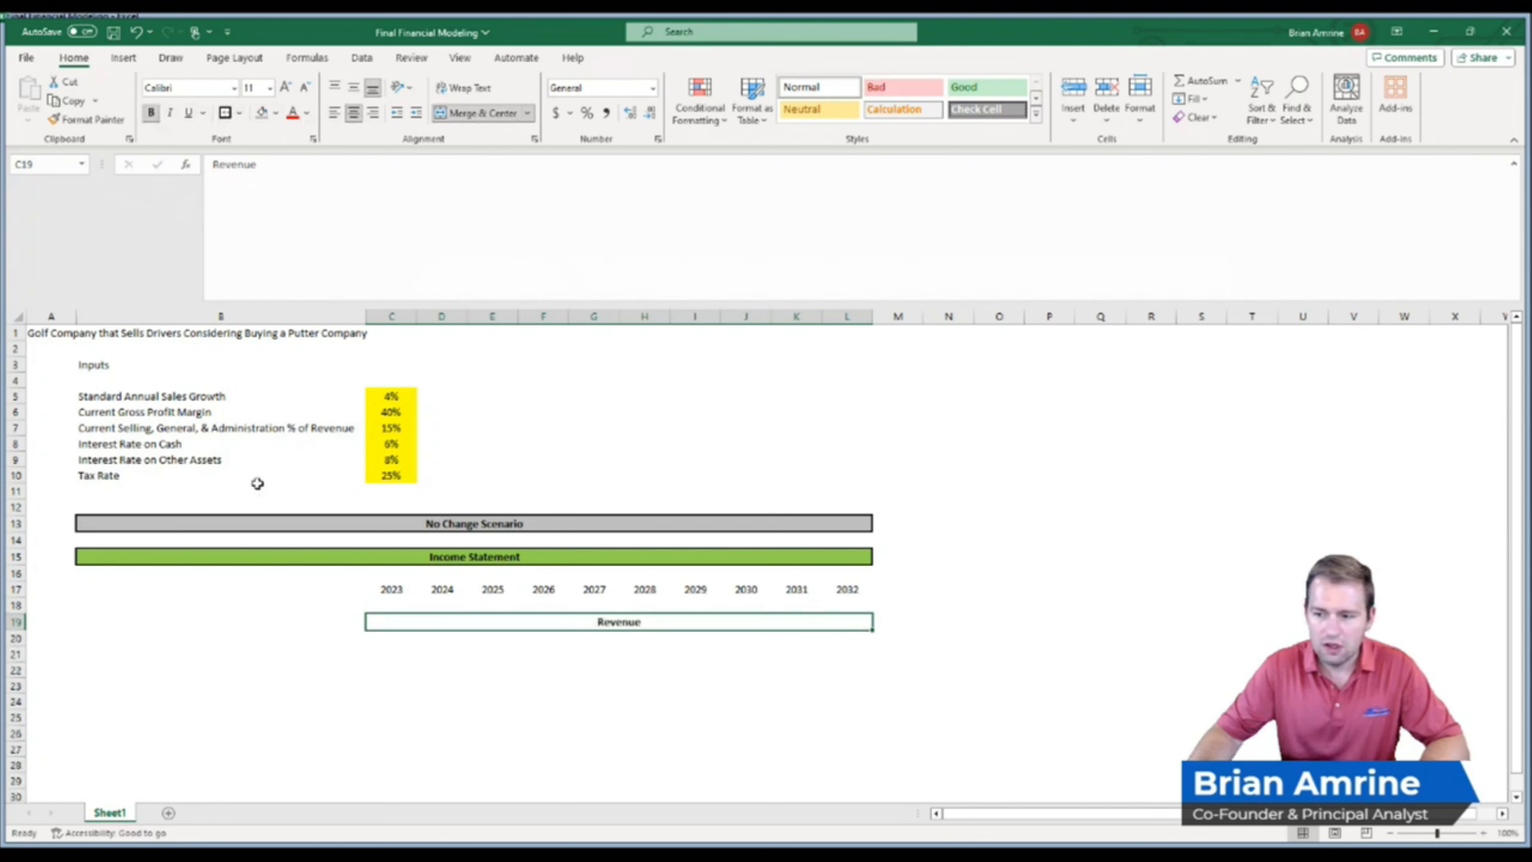
Enter the row label "Sales" in B21, below the Revenue heading
left_click(297, 657)
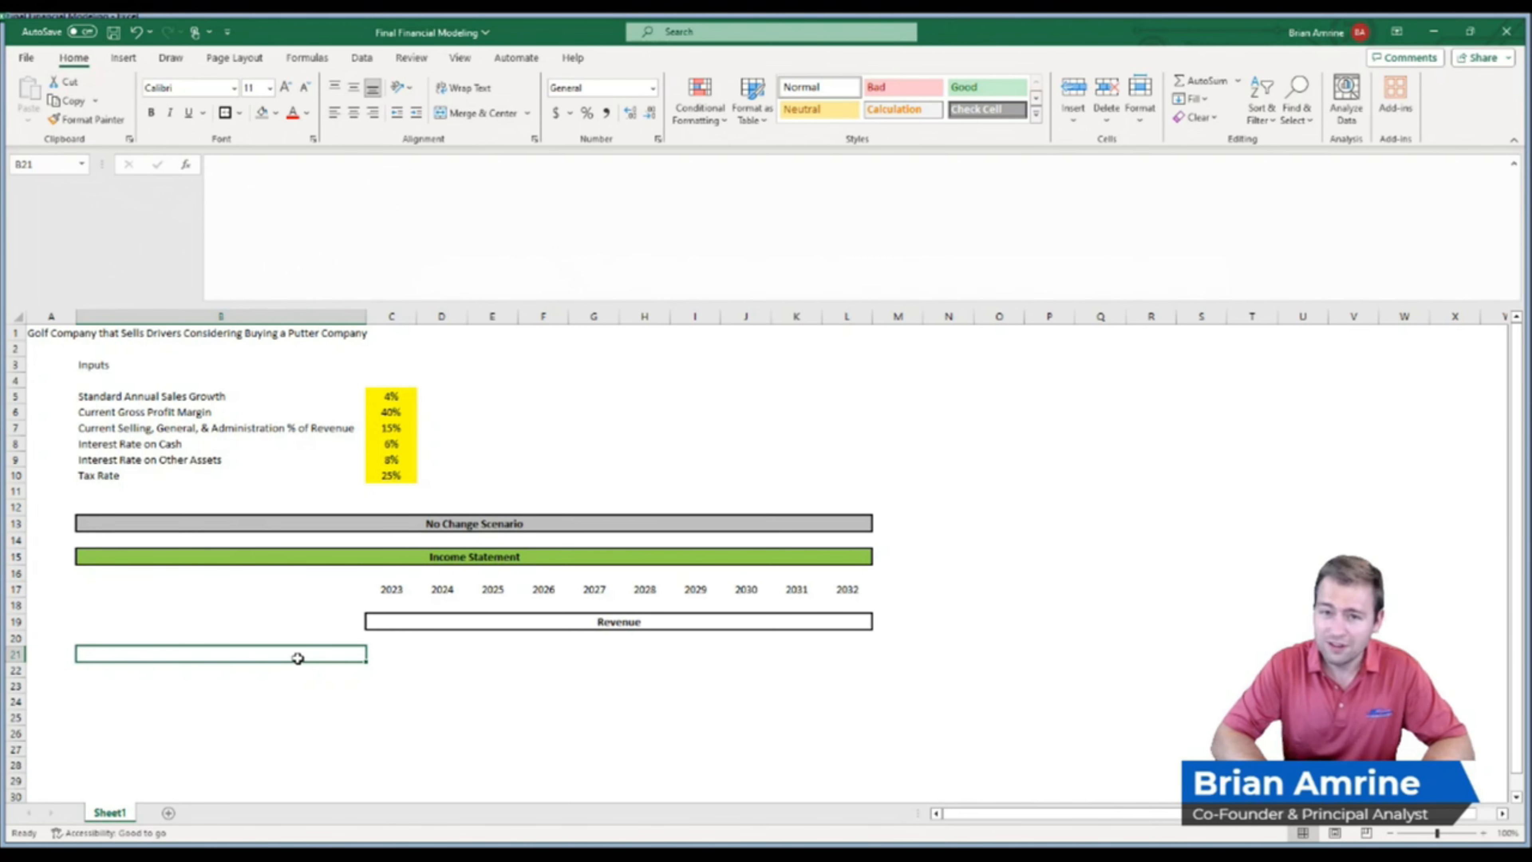
type("Sales")
key("Return")
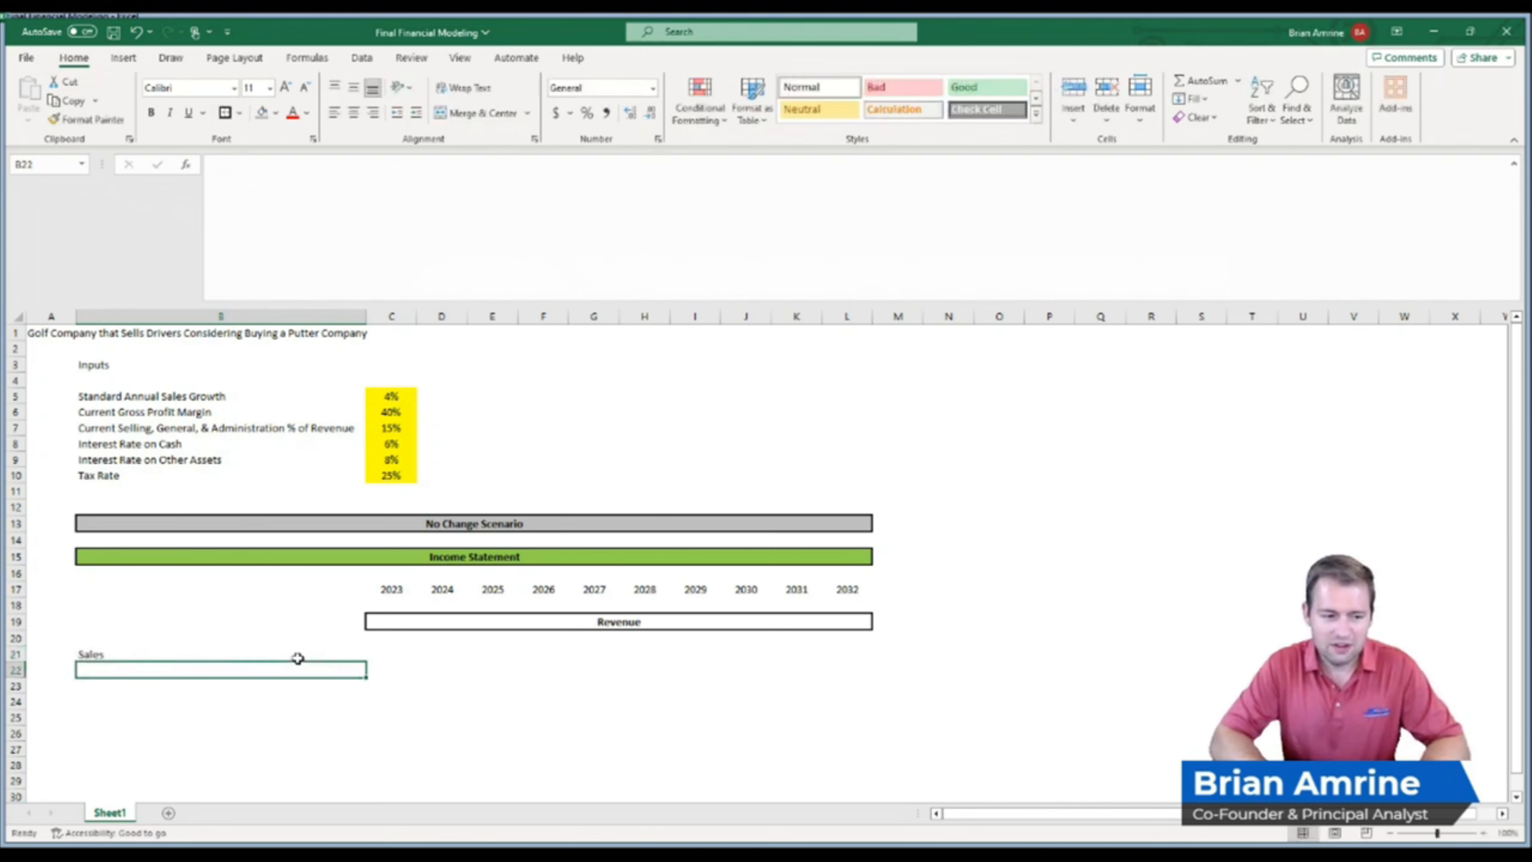
Insert a row above Standard Annual Sales Growth in the inputs and label it "Starting Sales Value" in B5
left_click(384, 654)
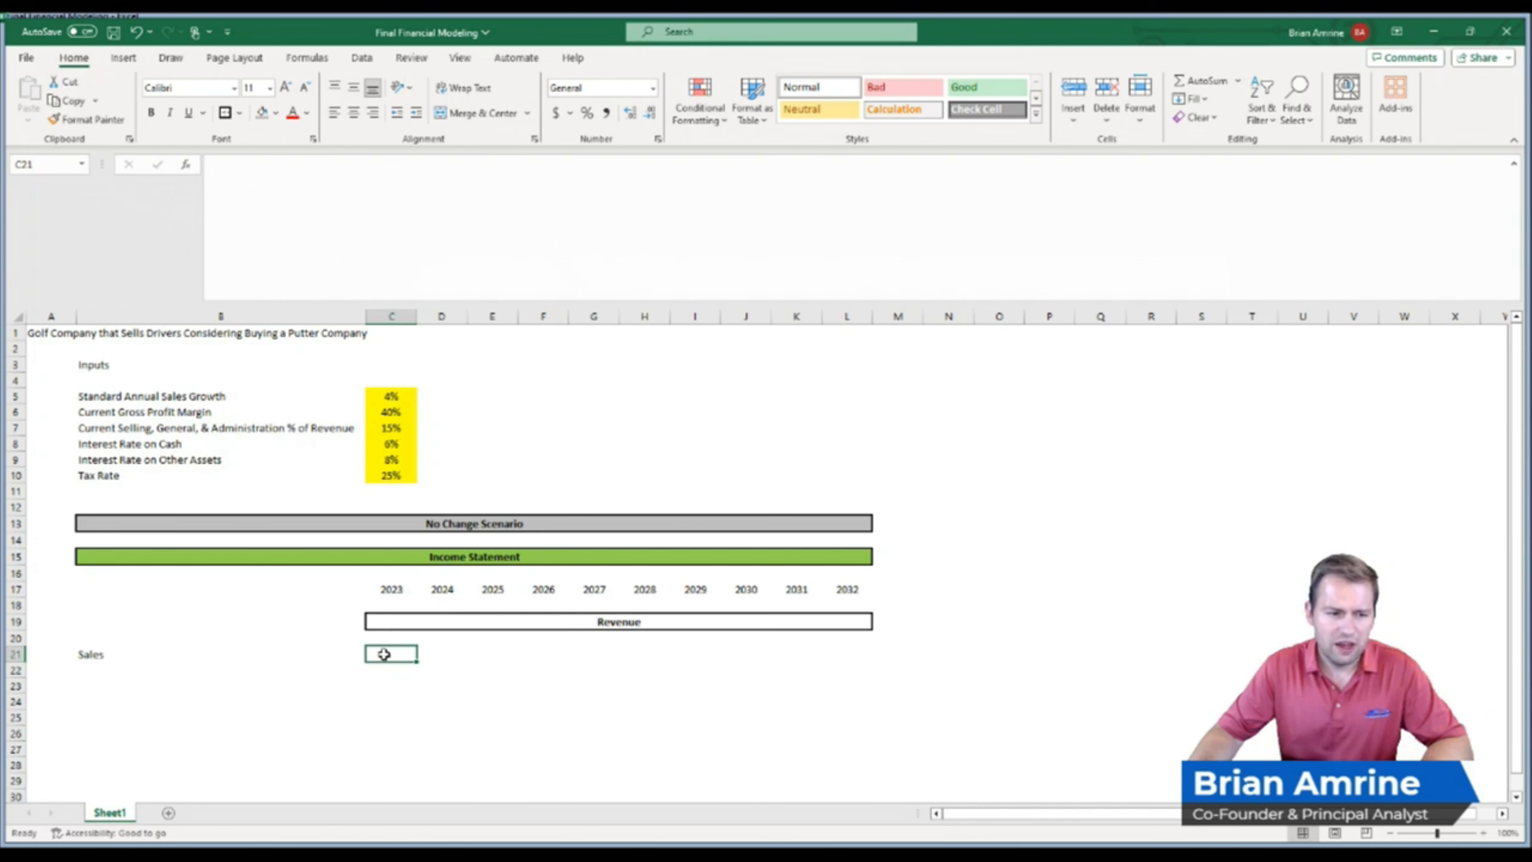
left_click(15, 397)
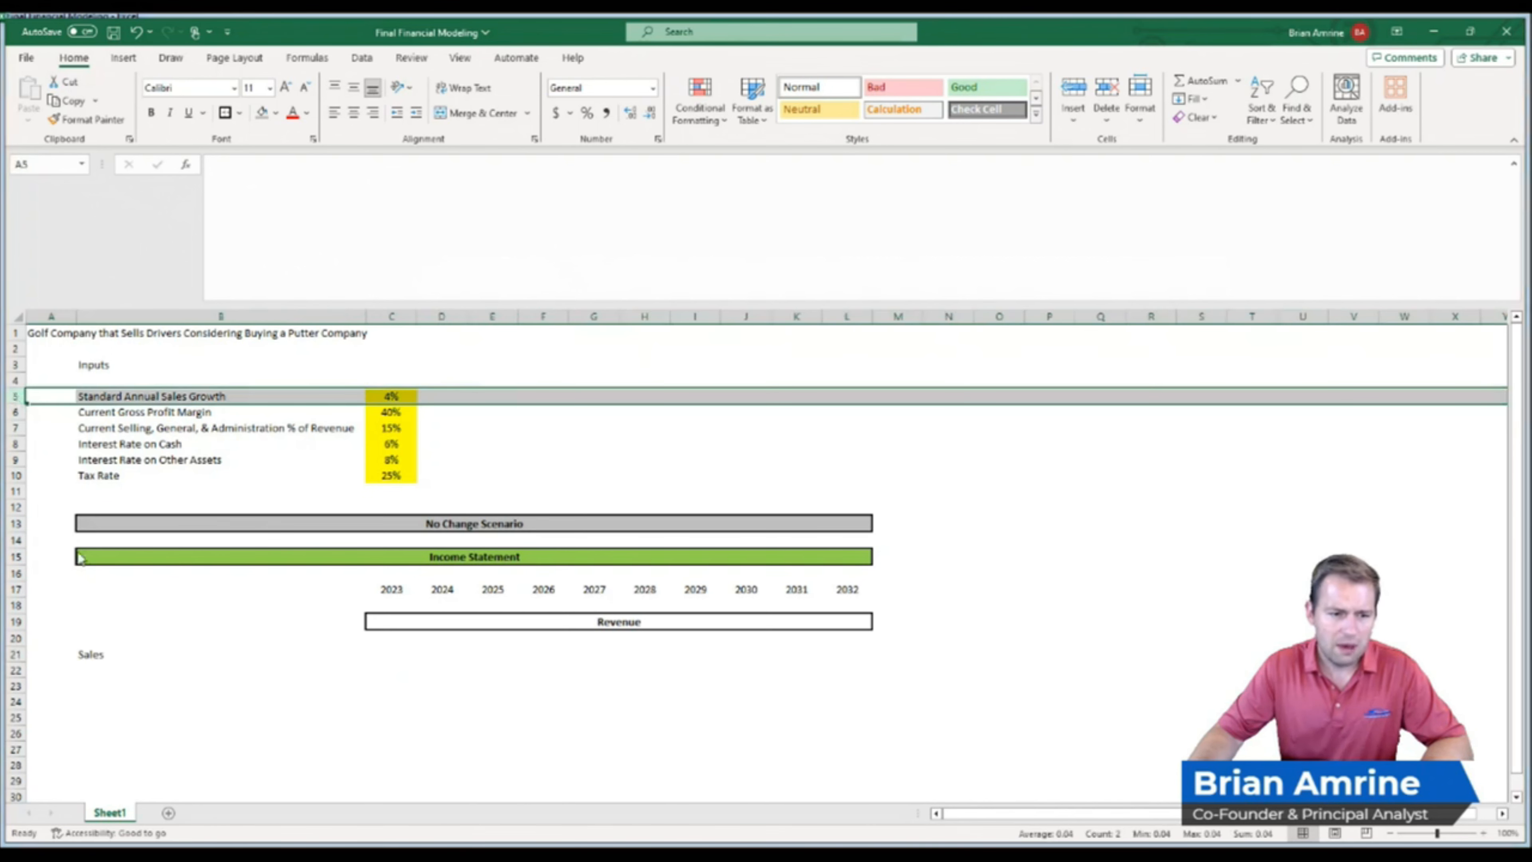
key("ctrl+shift+plus")
left_click(127, 396)
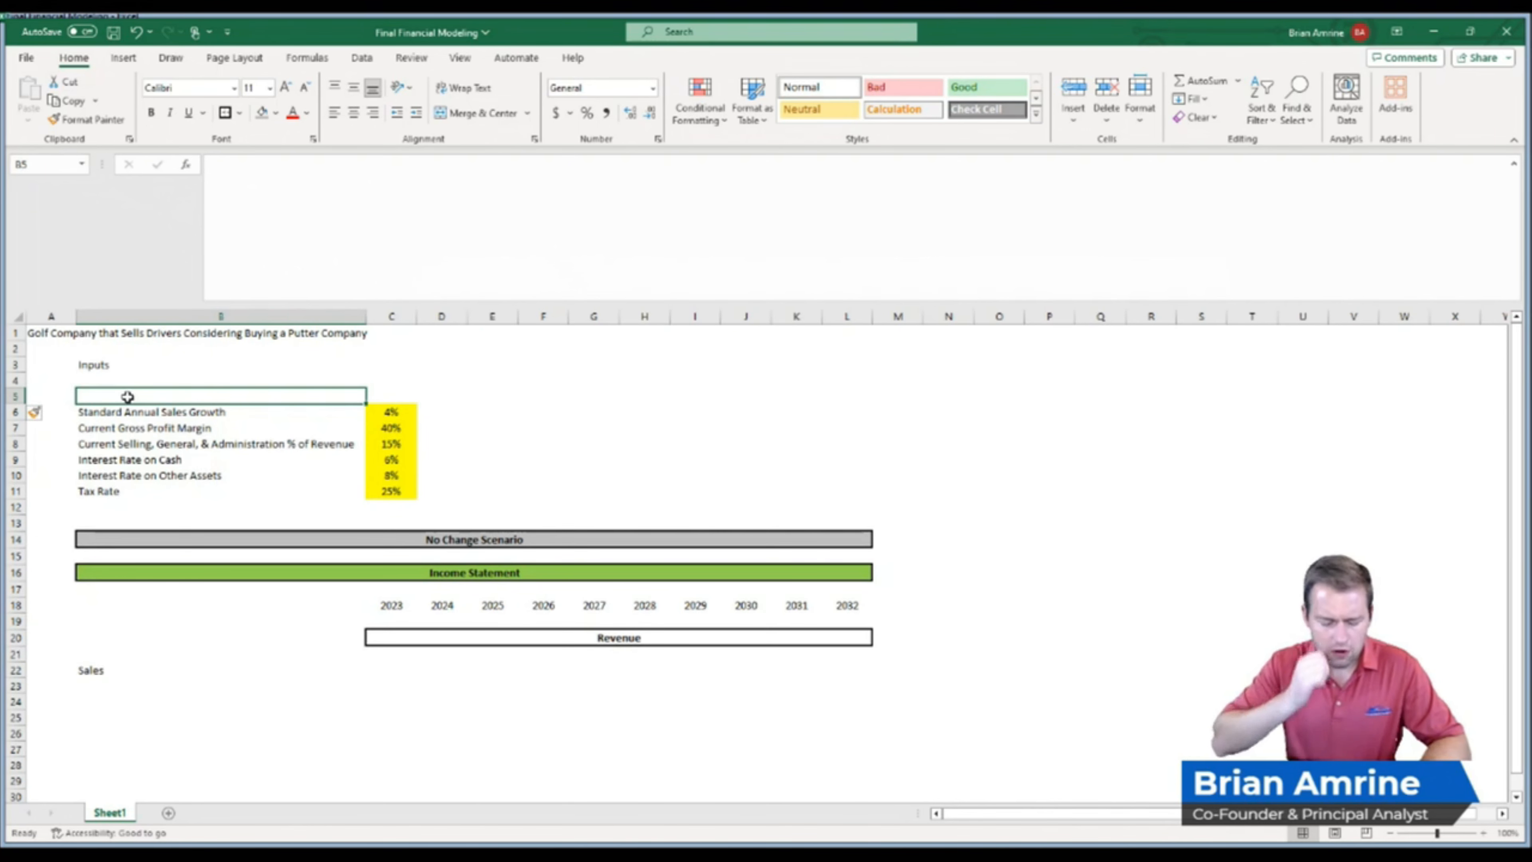
type("Starting Sales Value")
key("Return")
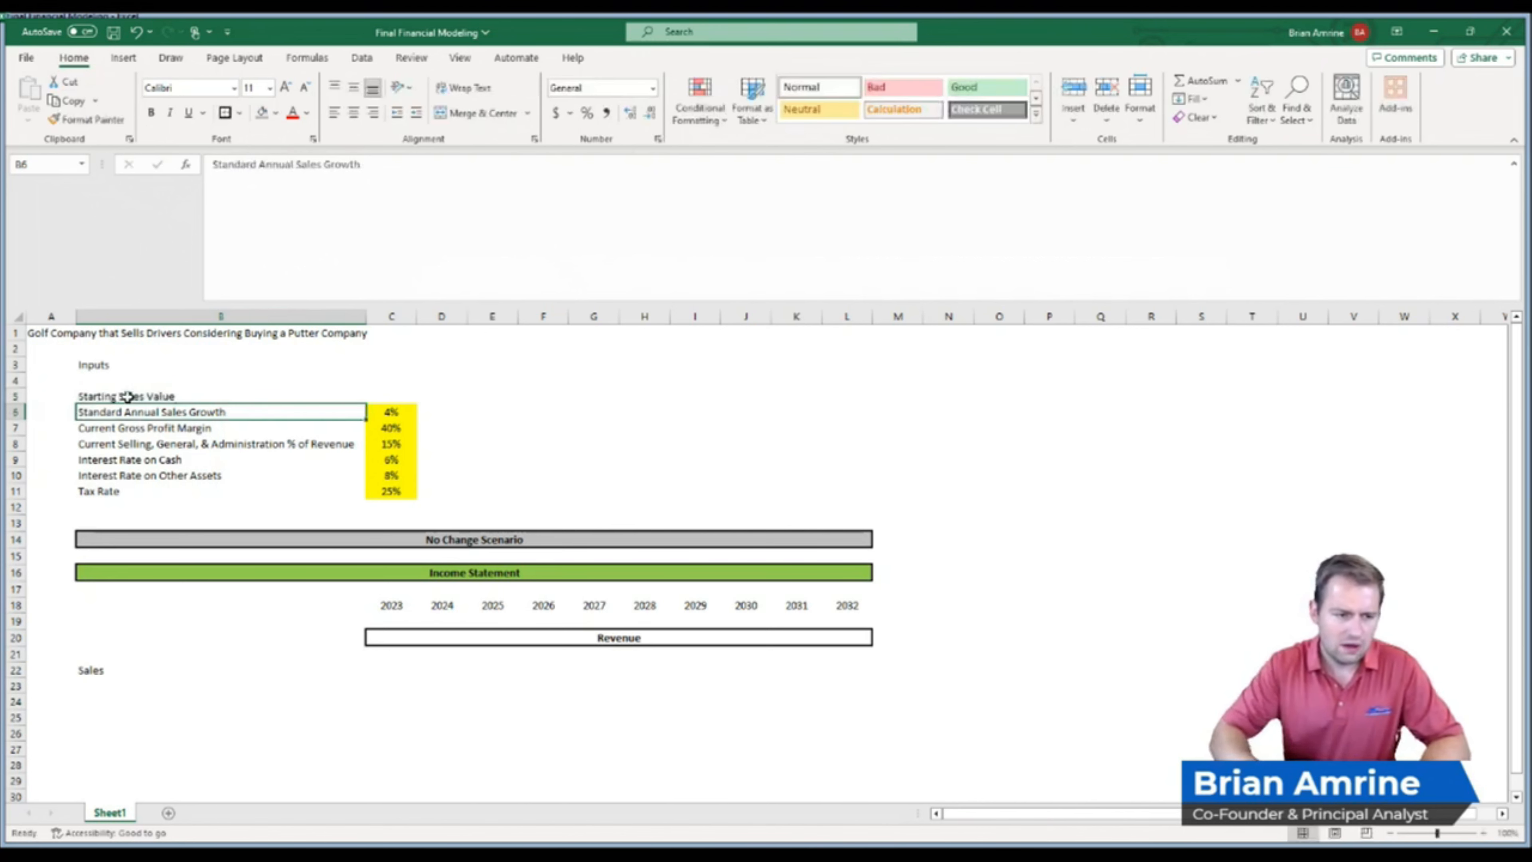
Enter $200,000 as the Starting Sales Value in C5 and fill the cell yellow
left_click(381, 394)
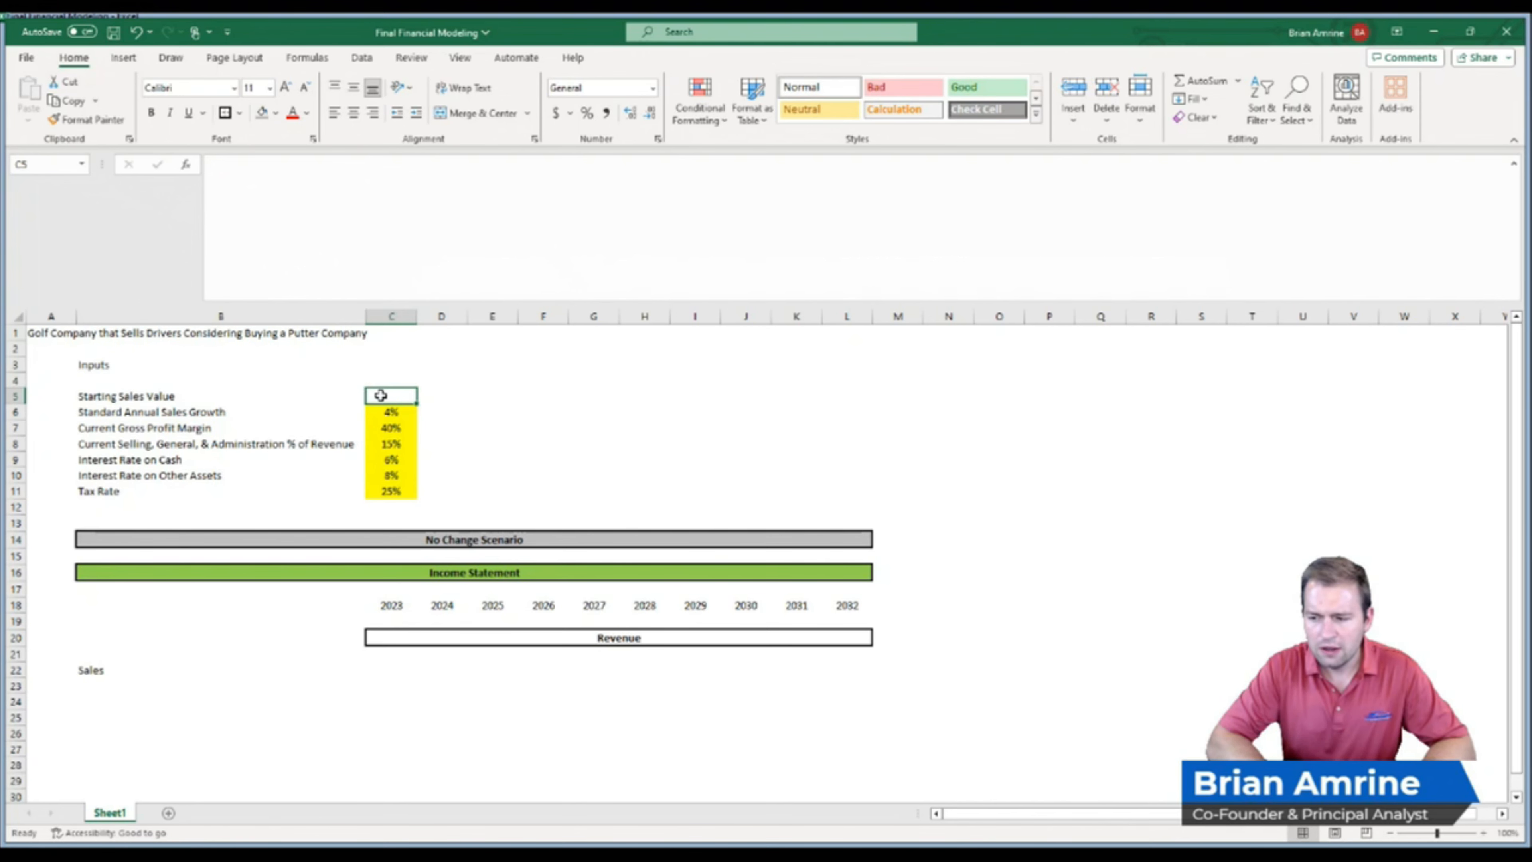
type("$20")
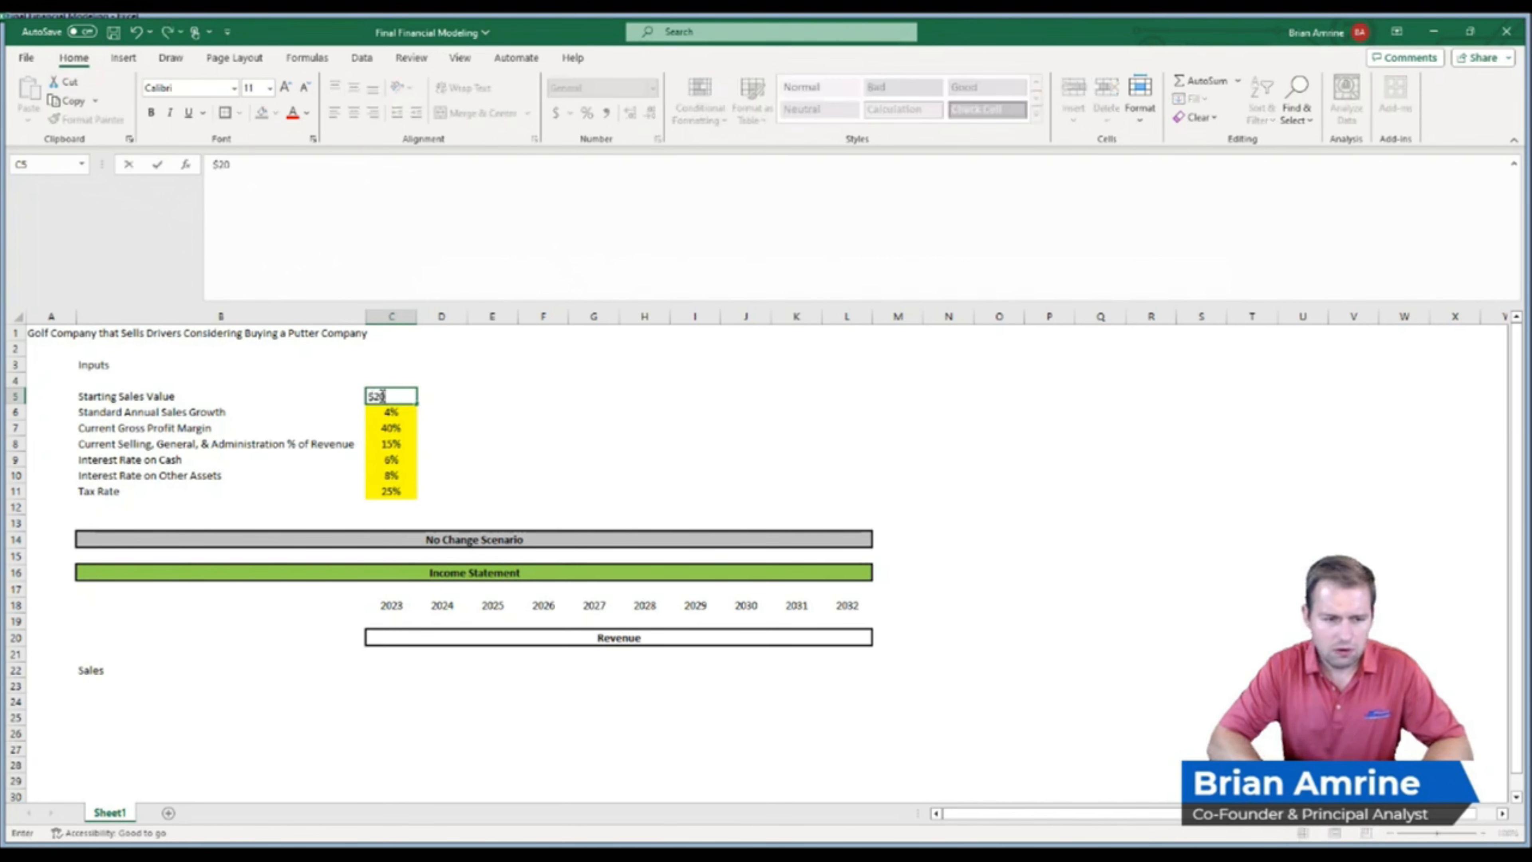
type("0,000")
key("Return")
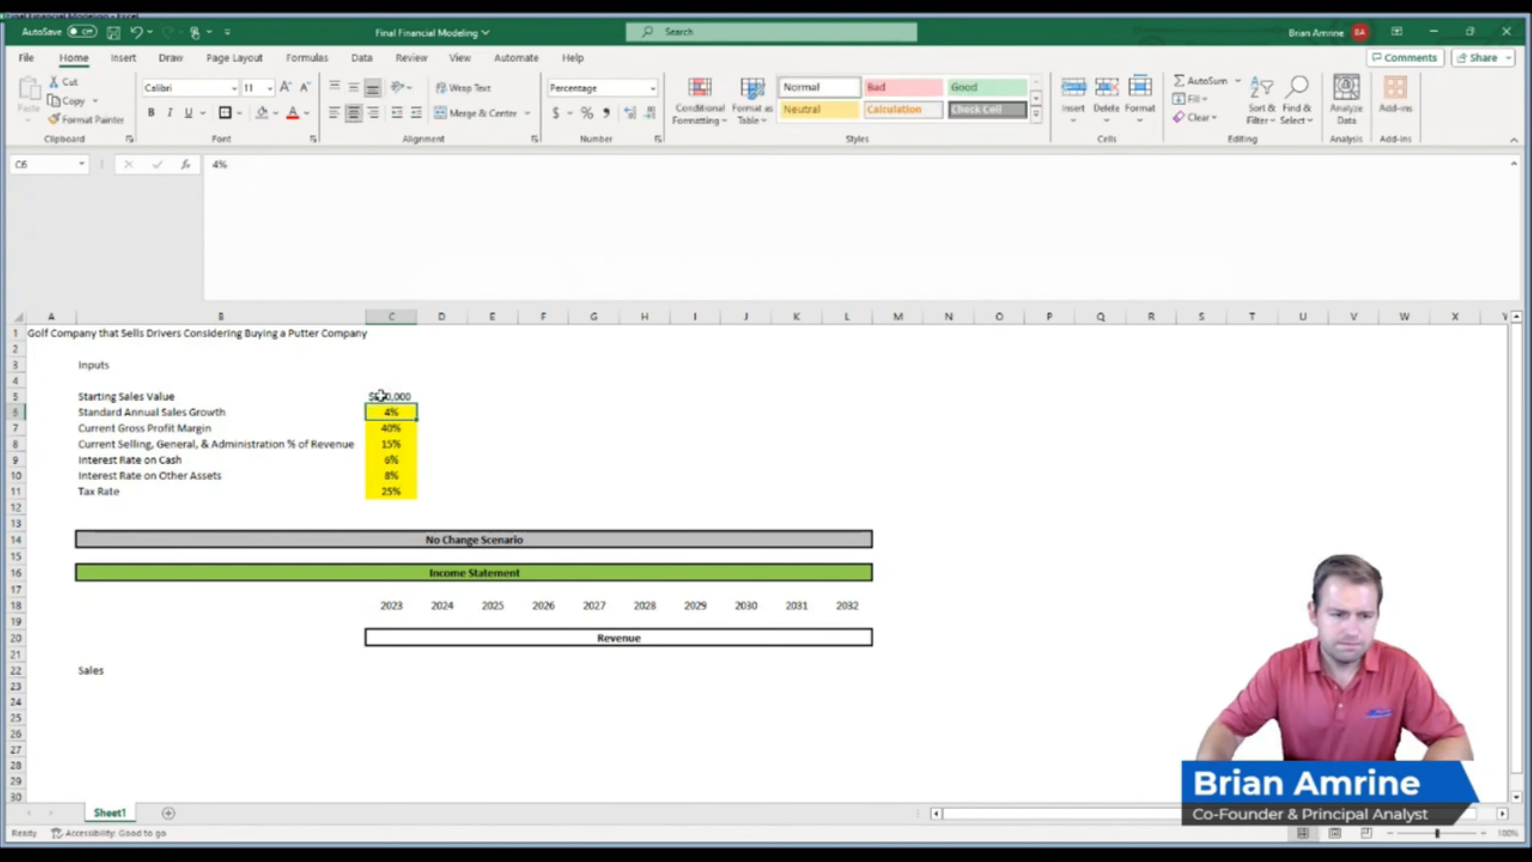
left_click(382, 396)
left_click(266, 113)
left_click(298, 259)
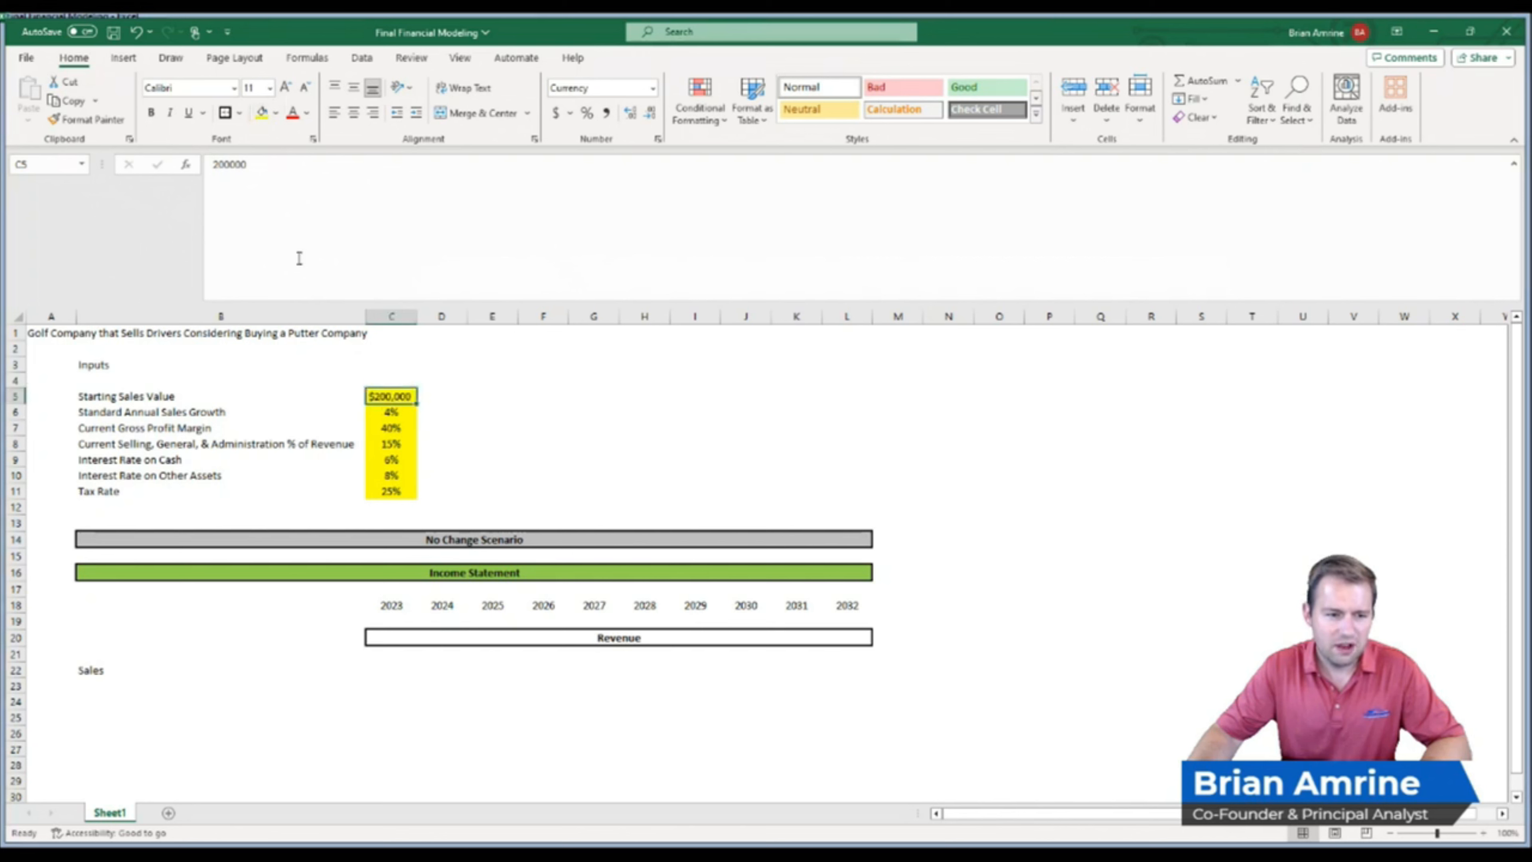
Link the 2023 Sales cell C22 to the Starting Sales Value with the formula =C5
left_click(382, 666)
type("=")
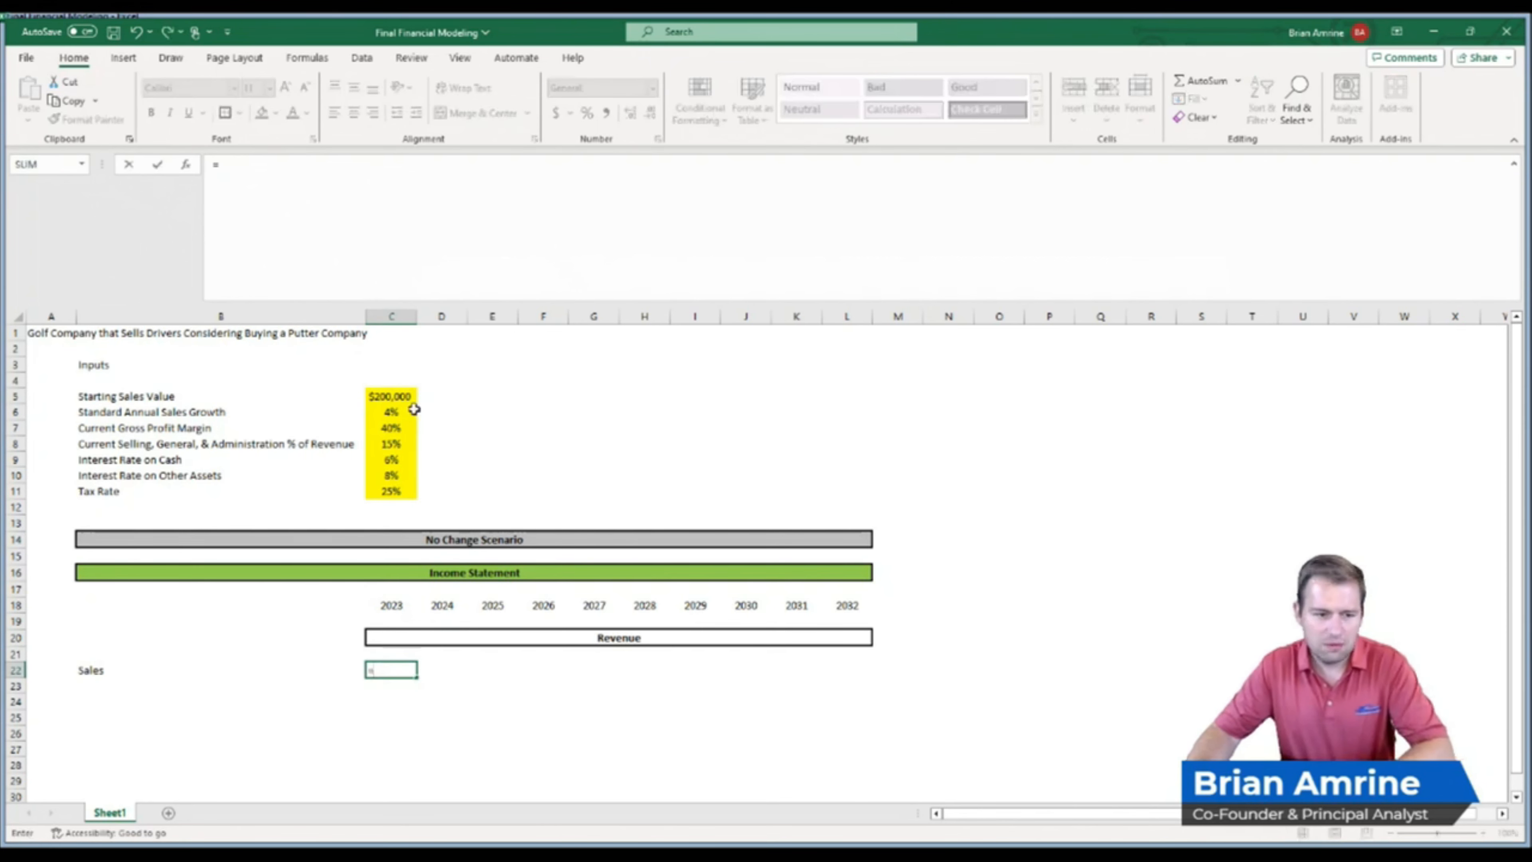
left_click(392, 395)
key("Return")
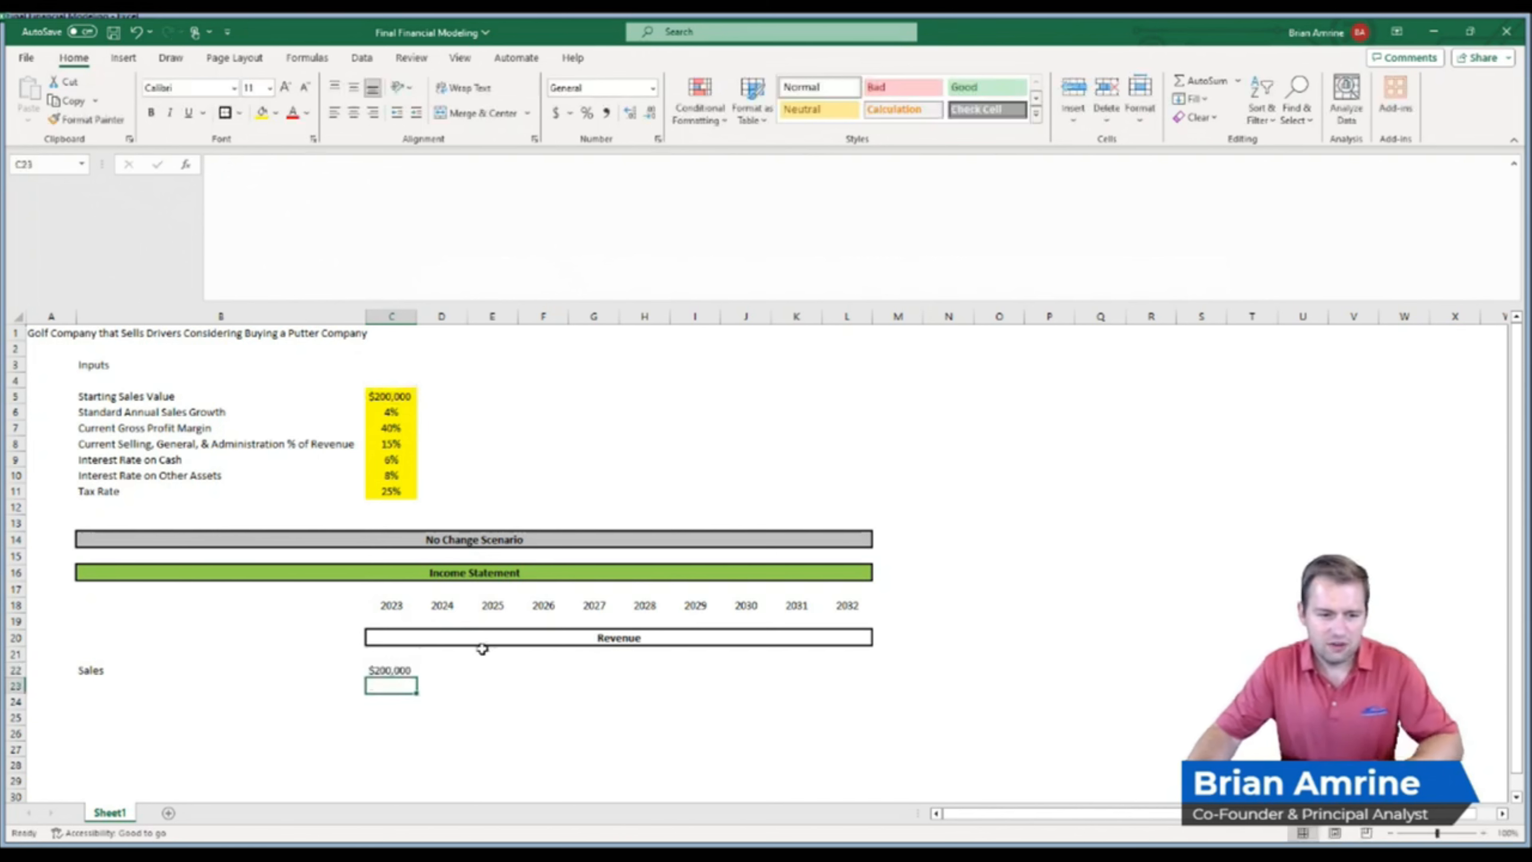
Enter =C22*(1+C6) as the 2024 Sales formula in D22 and fill it across to L22
left_click(444, 665)
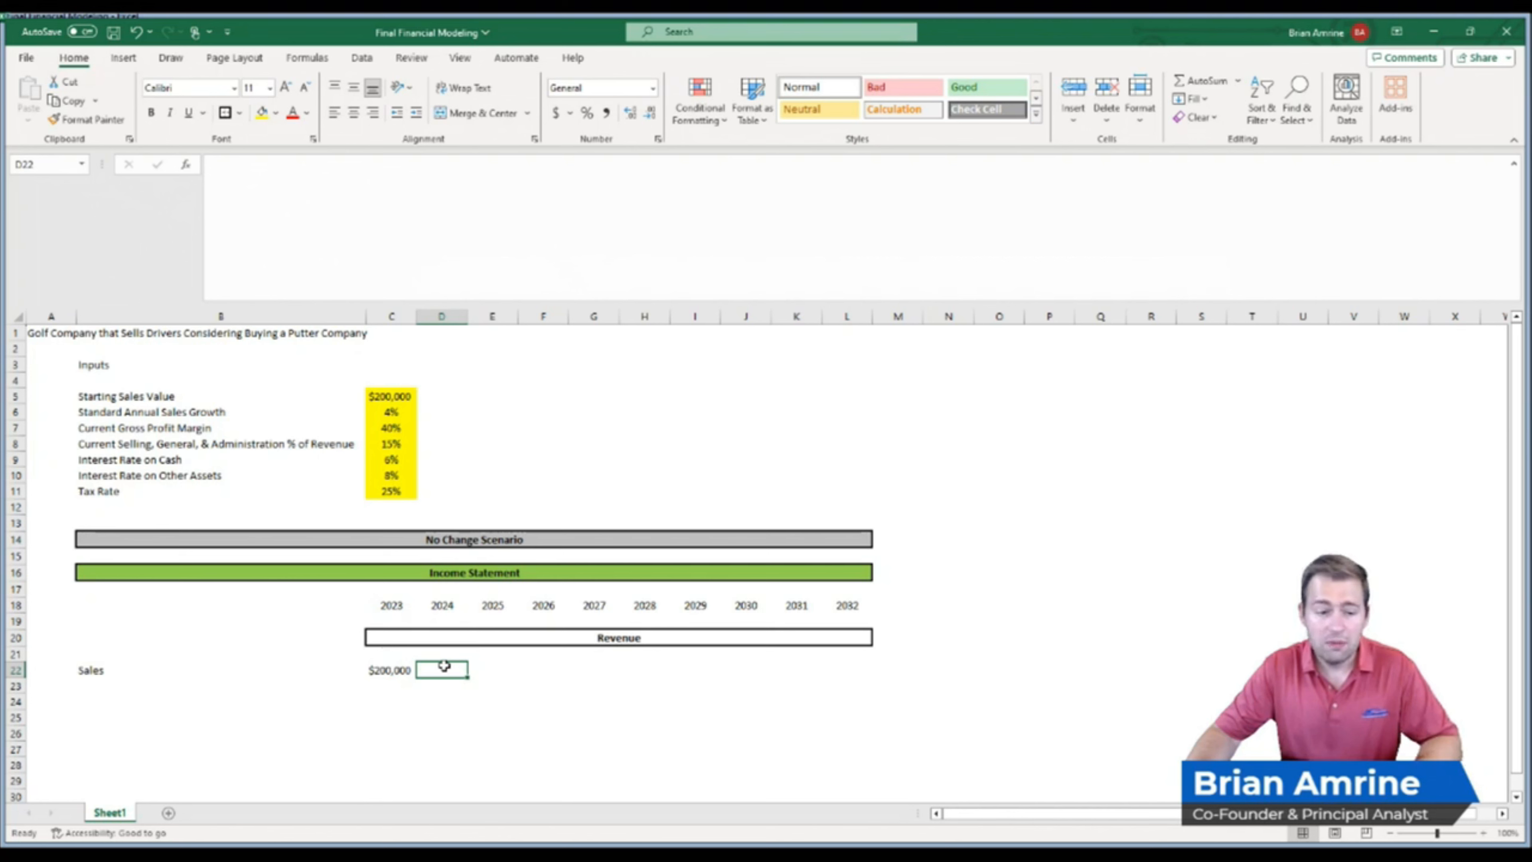
type("=")
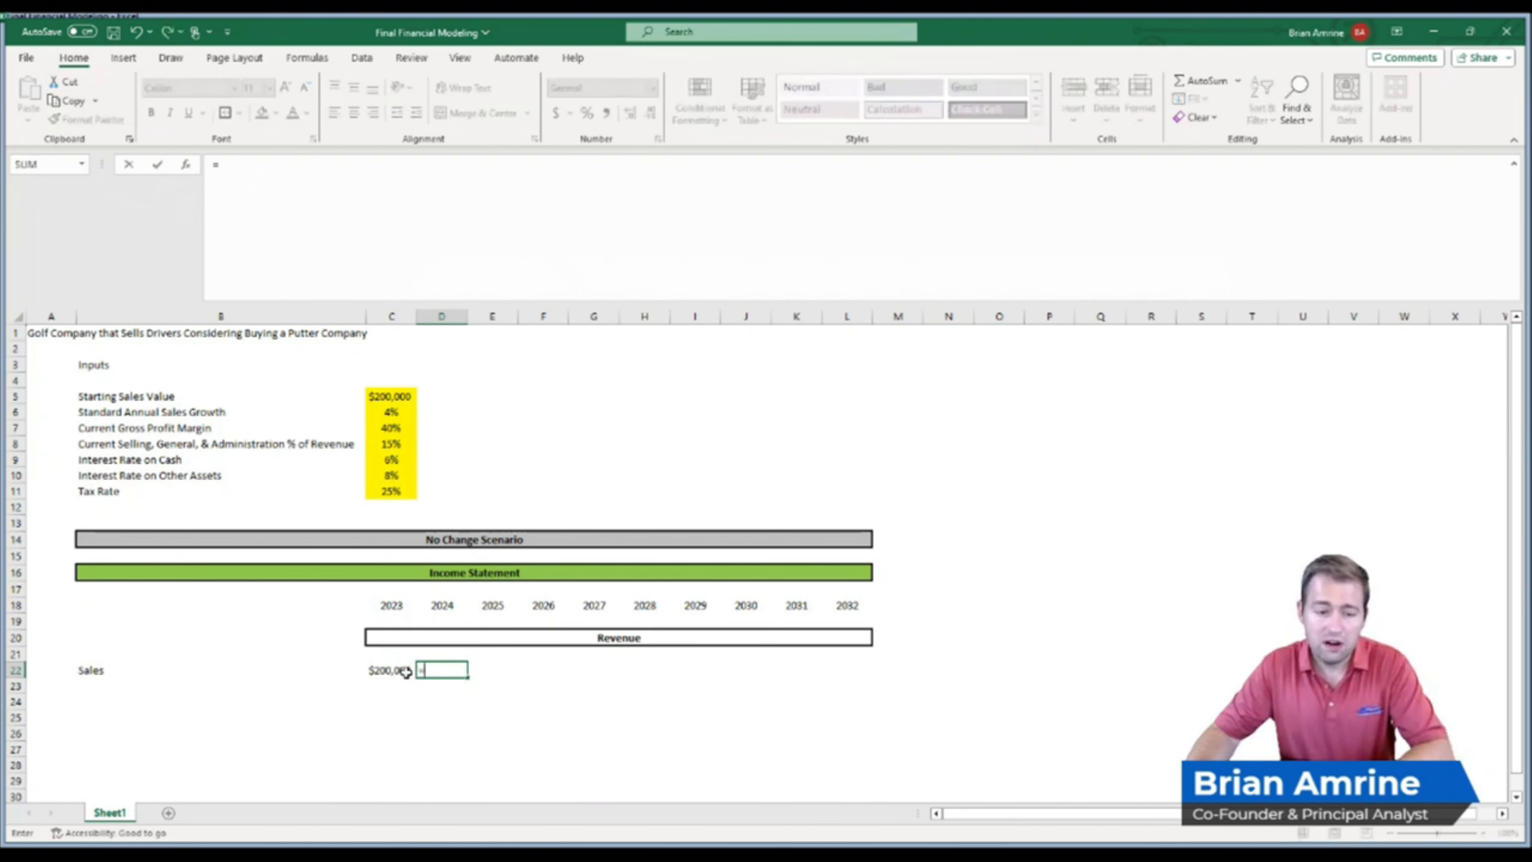
left_click(400, 672)
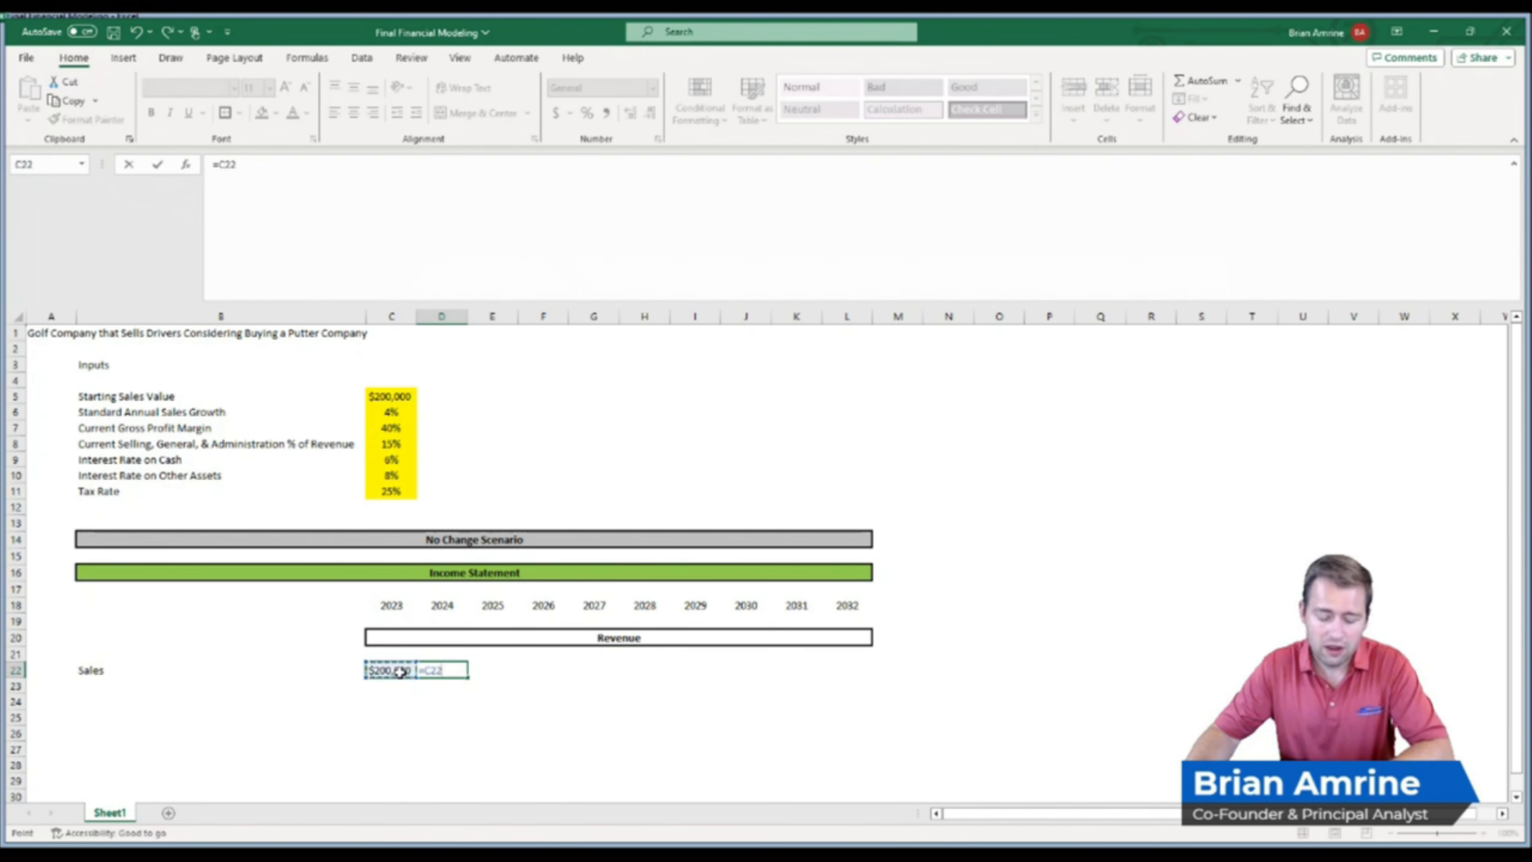
type("*(1+")
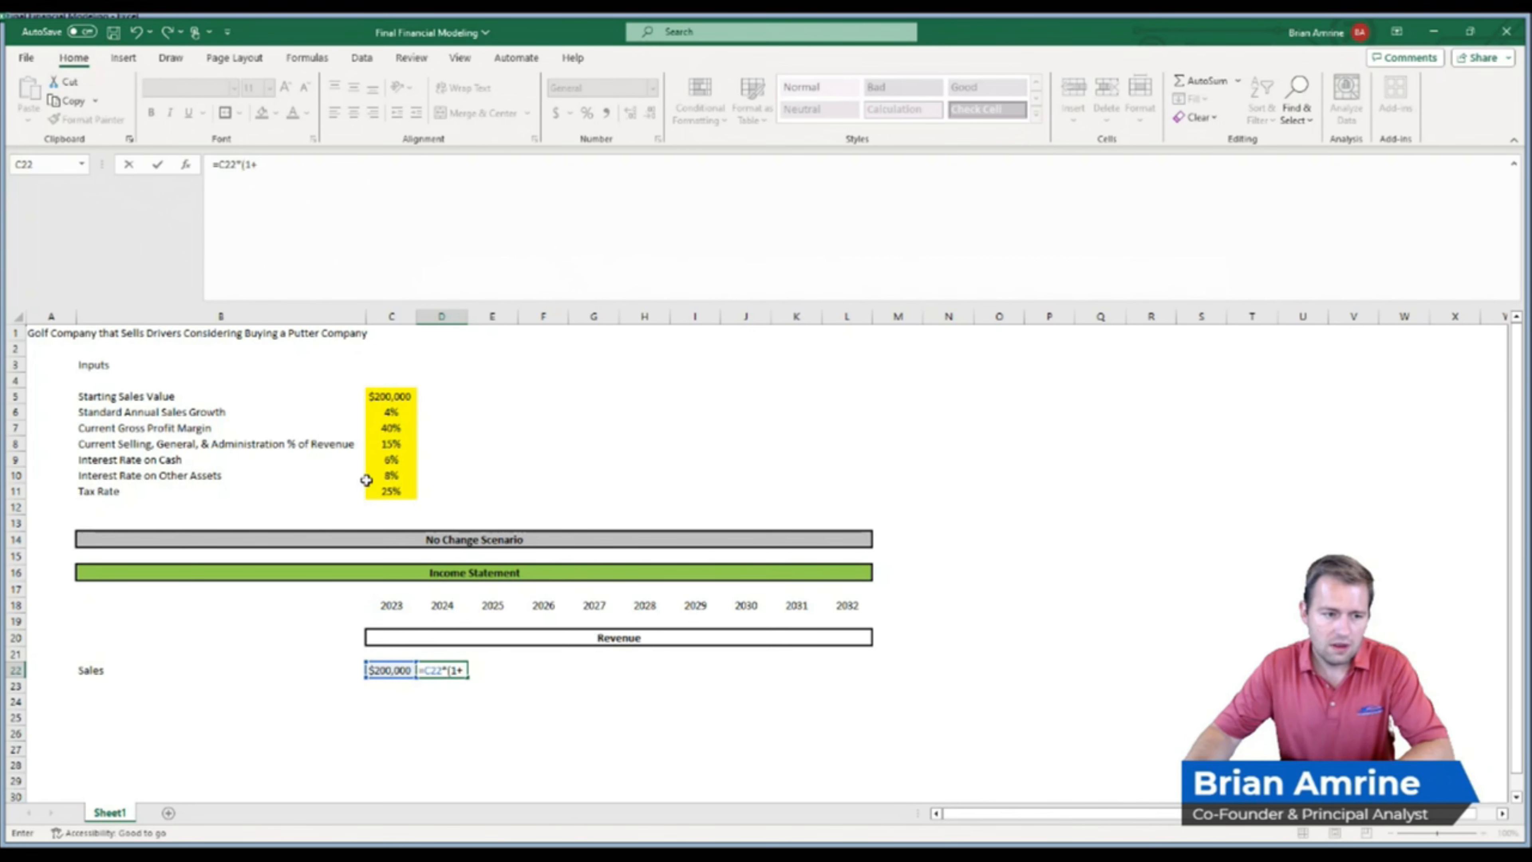
left_click(387, 413)
type(")")
key("Return")
left_click(451, 670)
left_click_drag(467, 677, 866, 680)
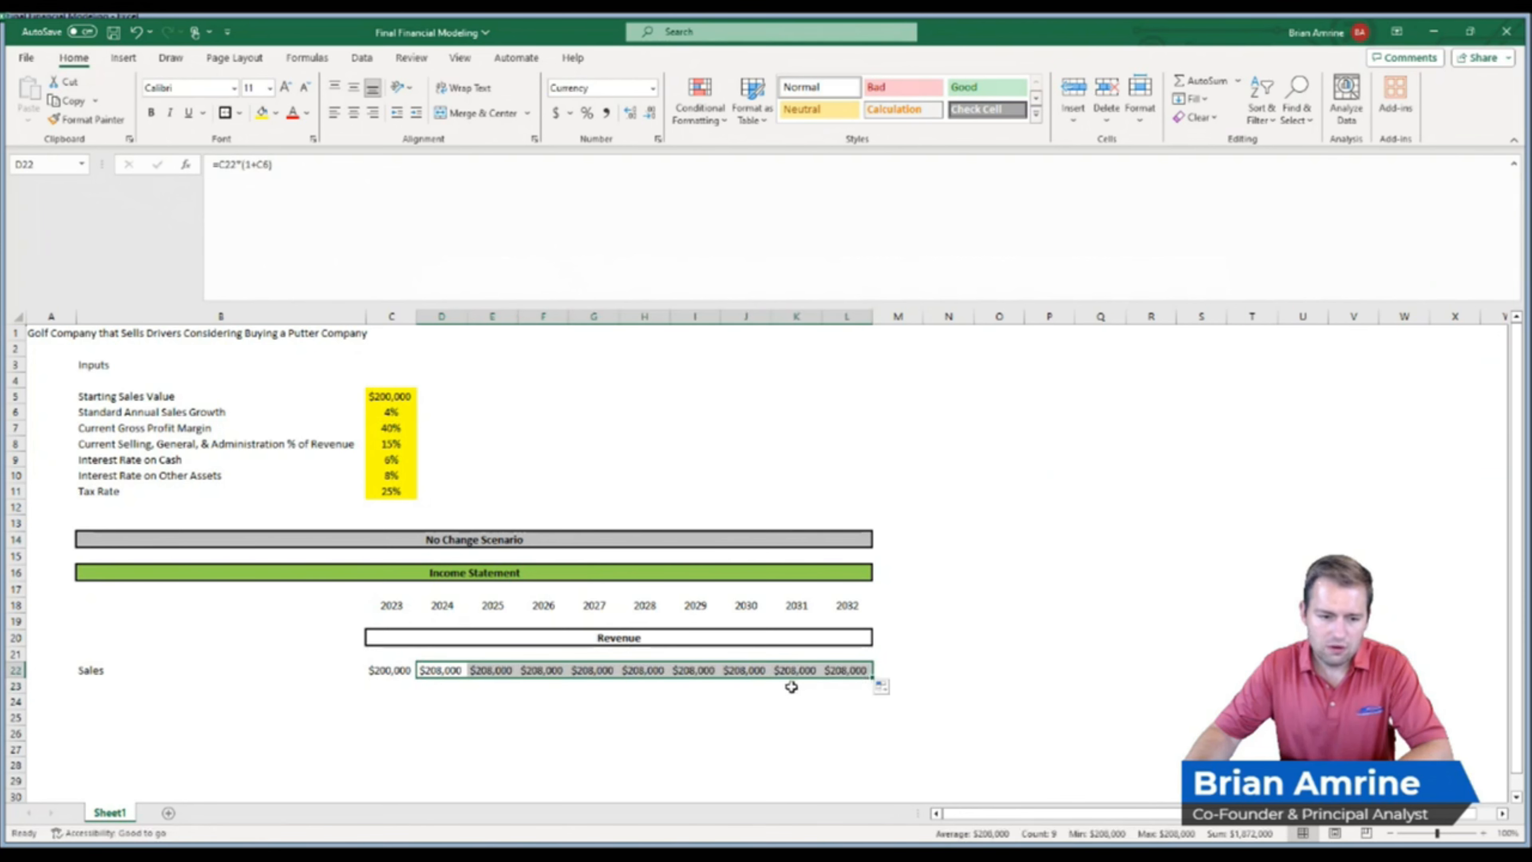
Examine the Sales formulas in D22, E22 and F22 to see which cell each uses for the growth rate
left_click(839, 675)
left_click(449, 671)
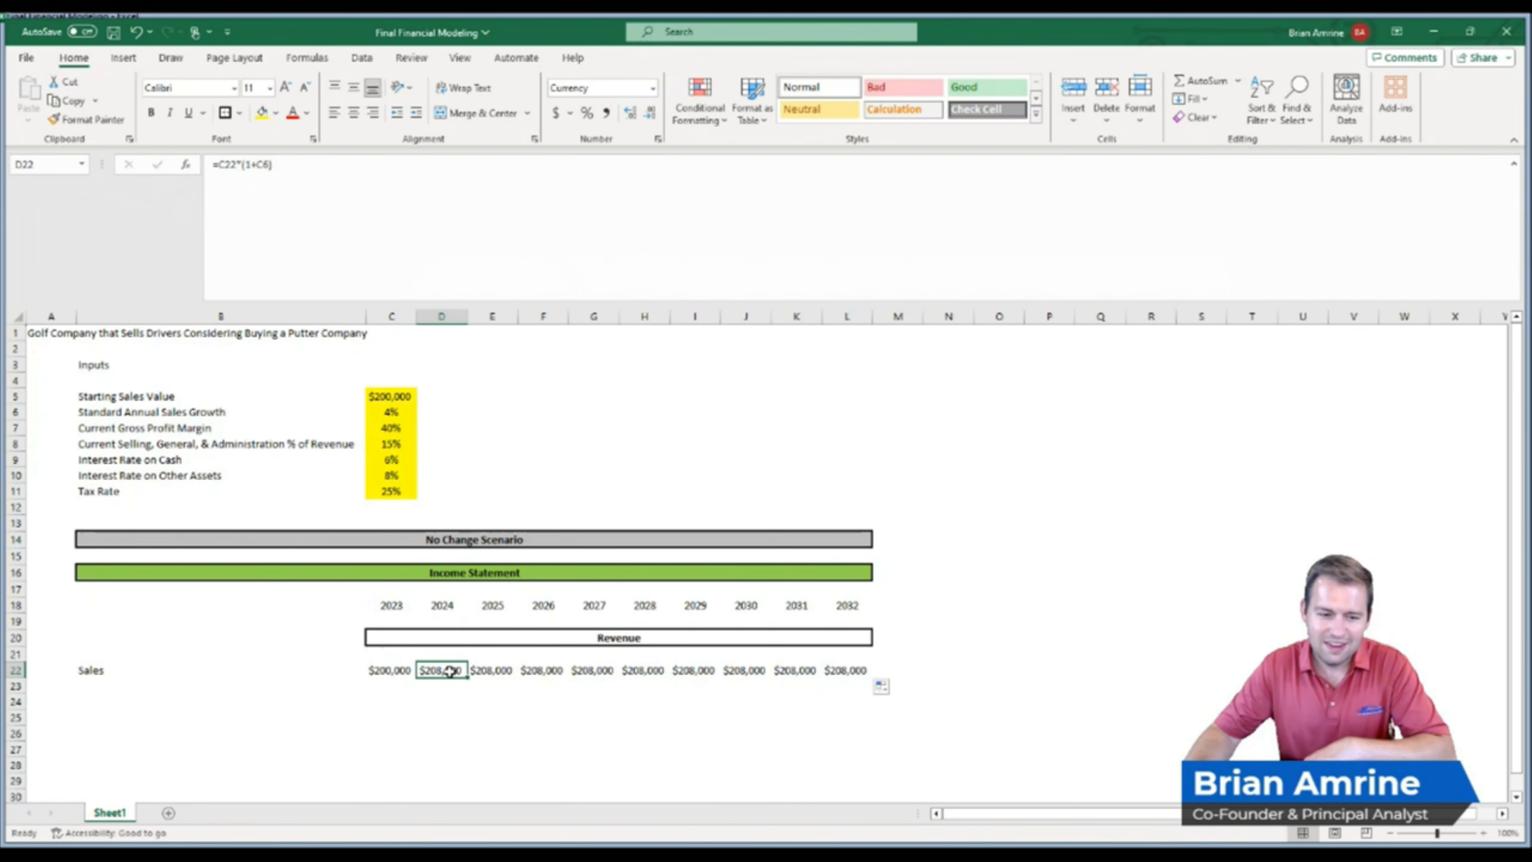
left_click(494, 670)
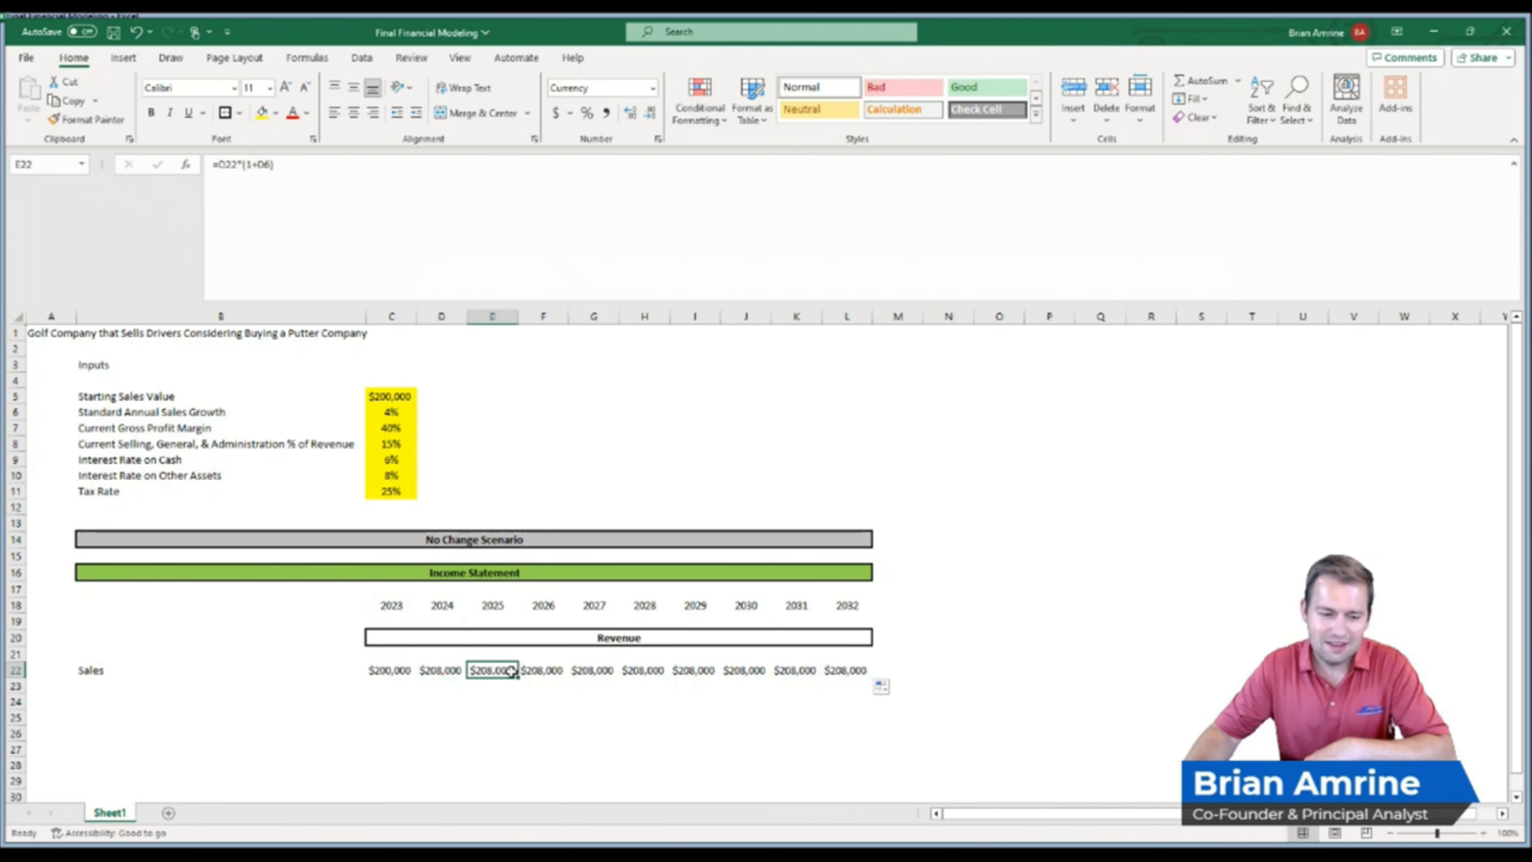
double_click(501, 670)
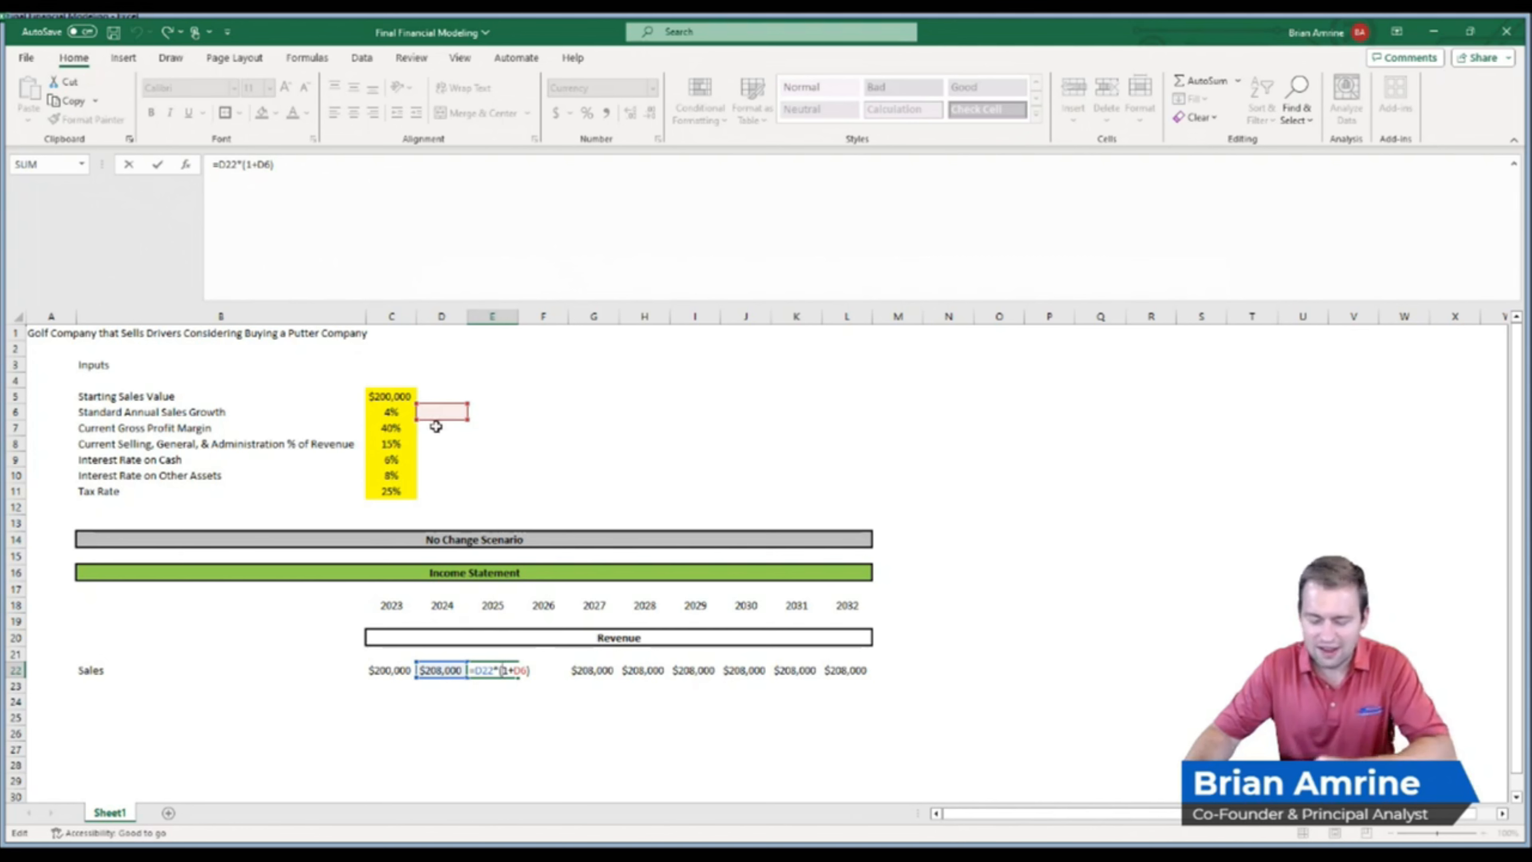
key("Return")
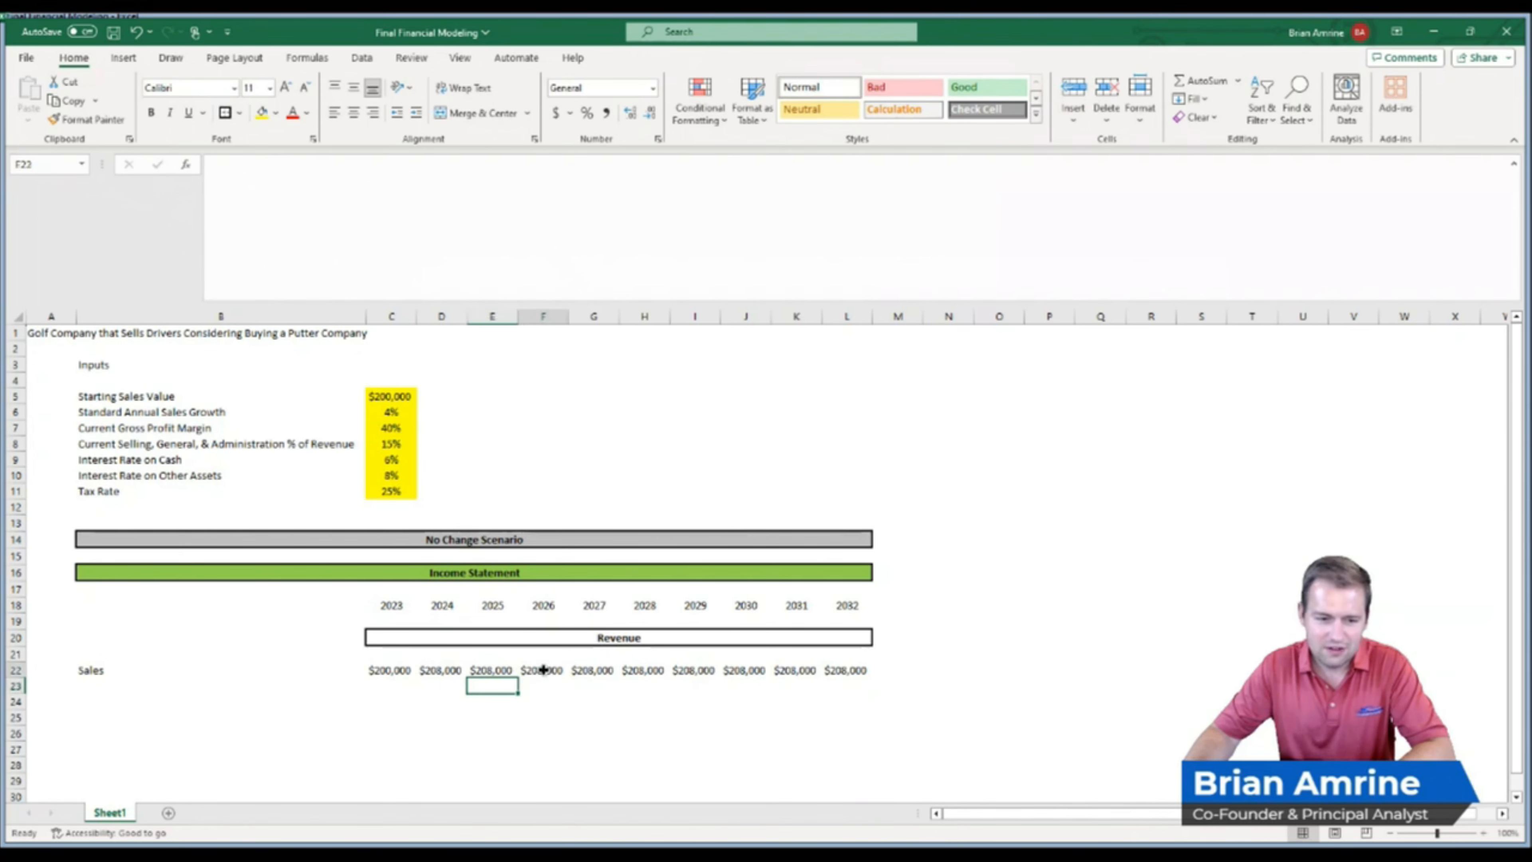
double_click(544, 670)
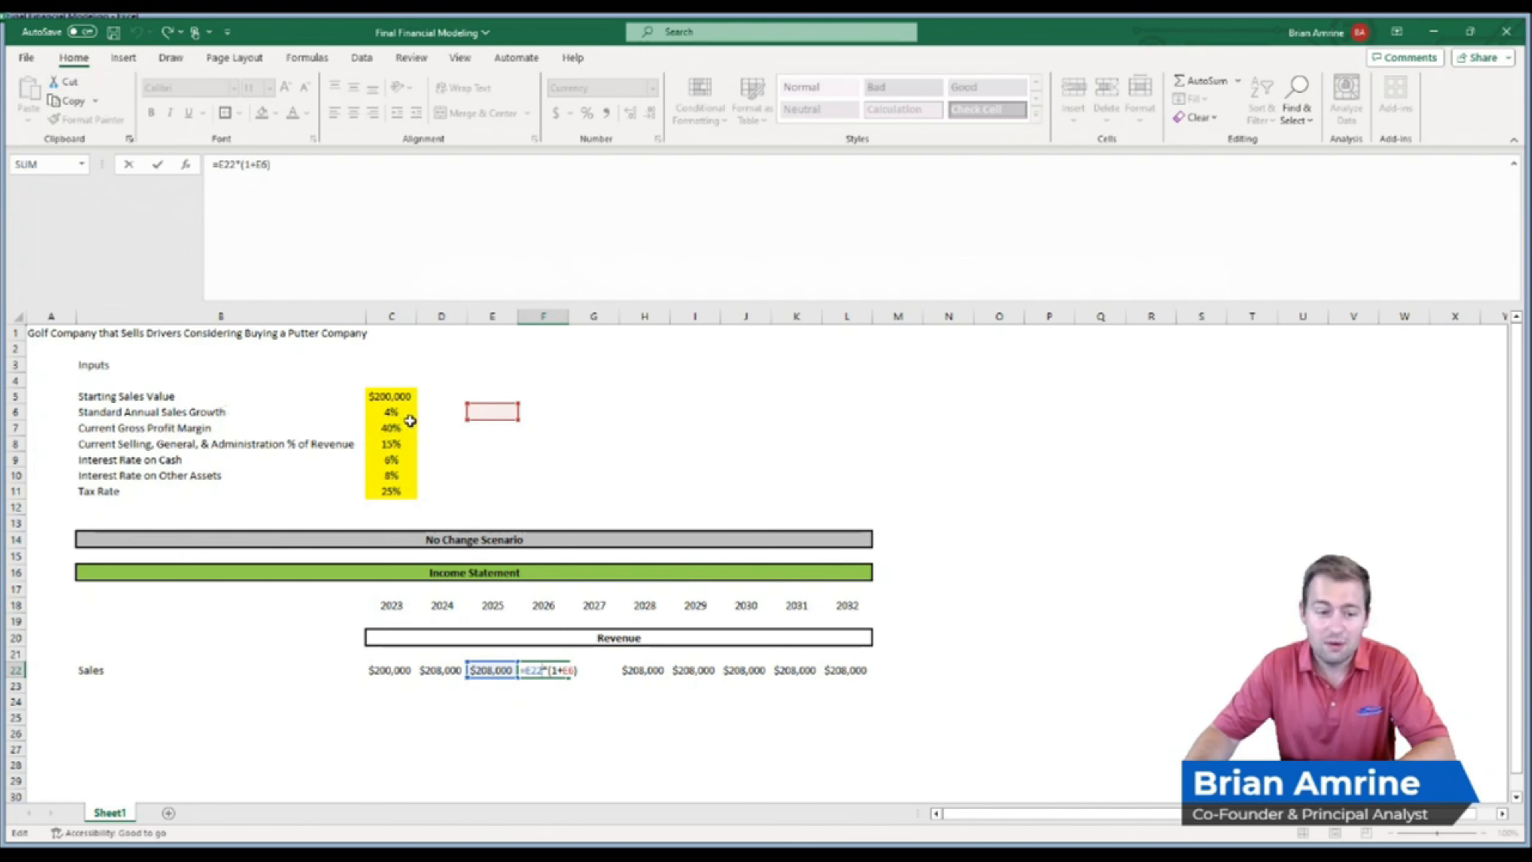
key("Return")
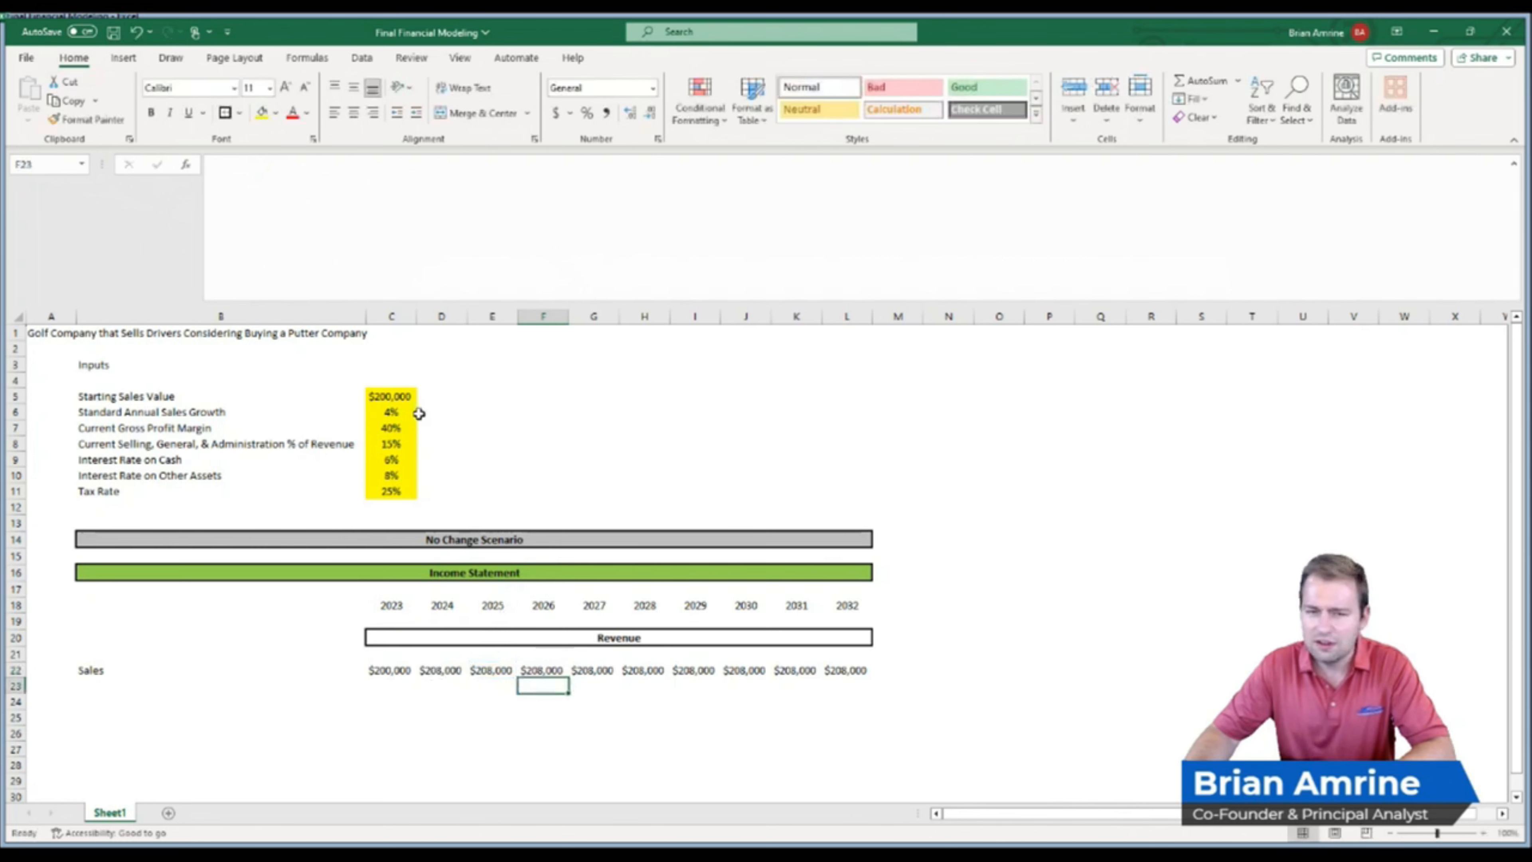
Make the growth-rate reference absolute in D22 with =C22*(1+$C$6) and refill the Sales formula across to L22
double_click(436, 670)
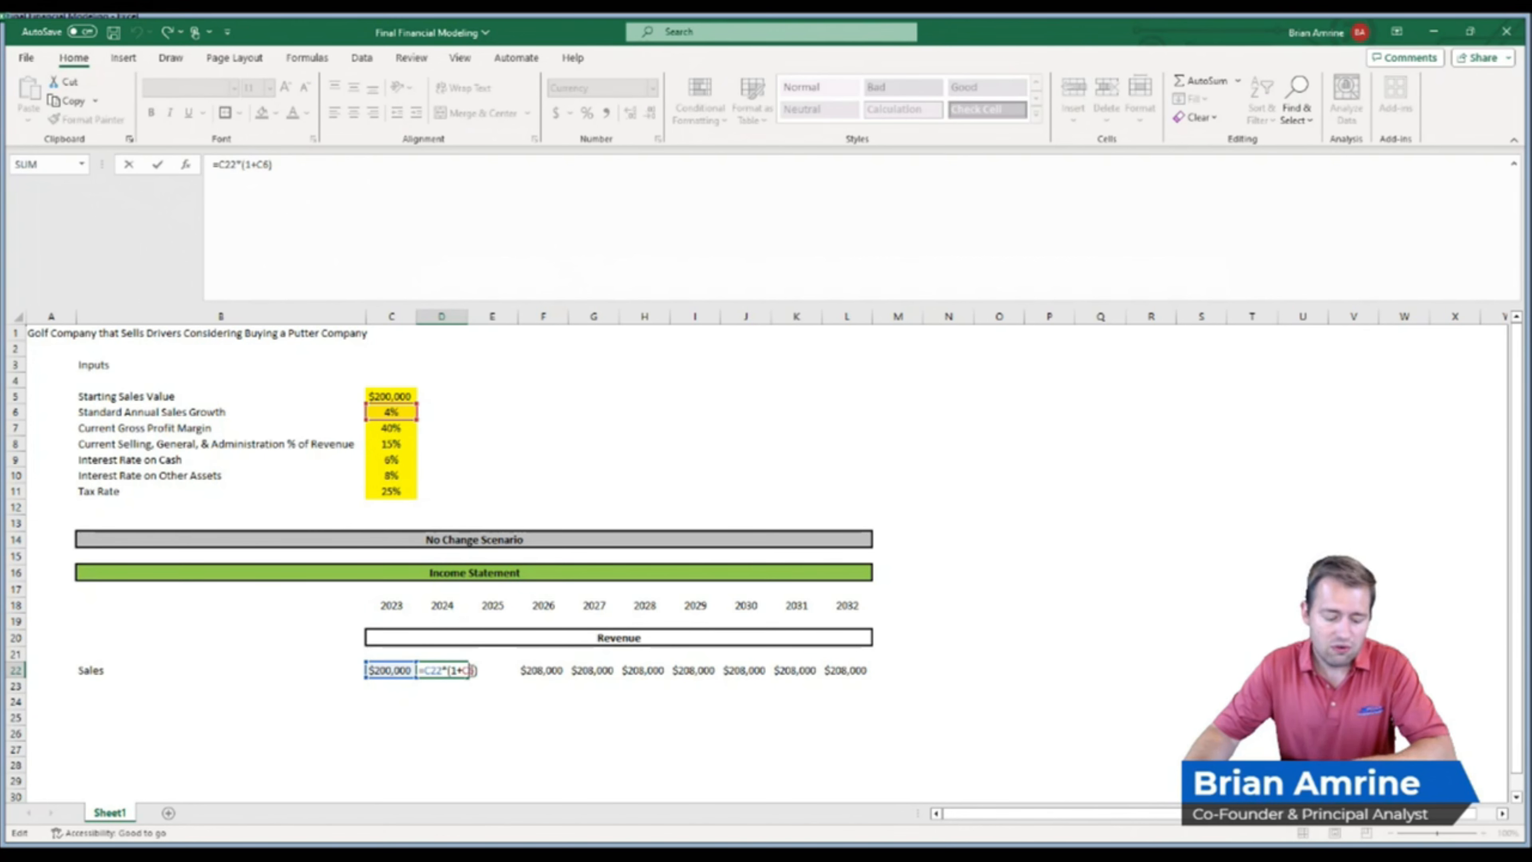
key("F4")
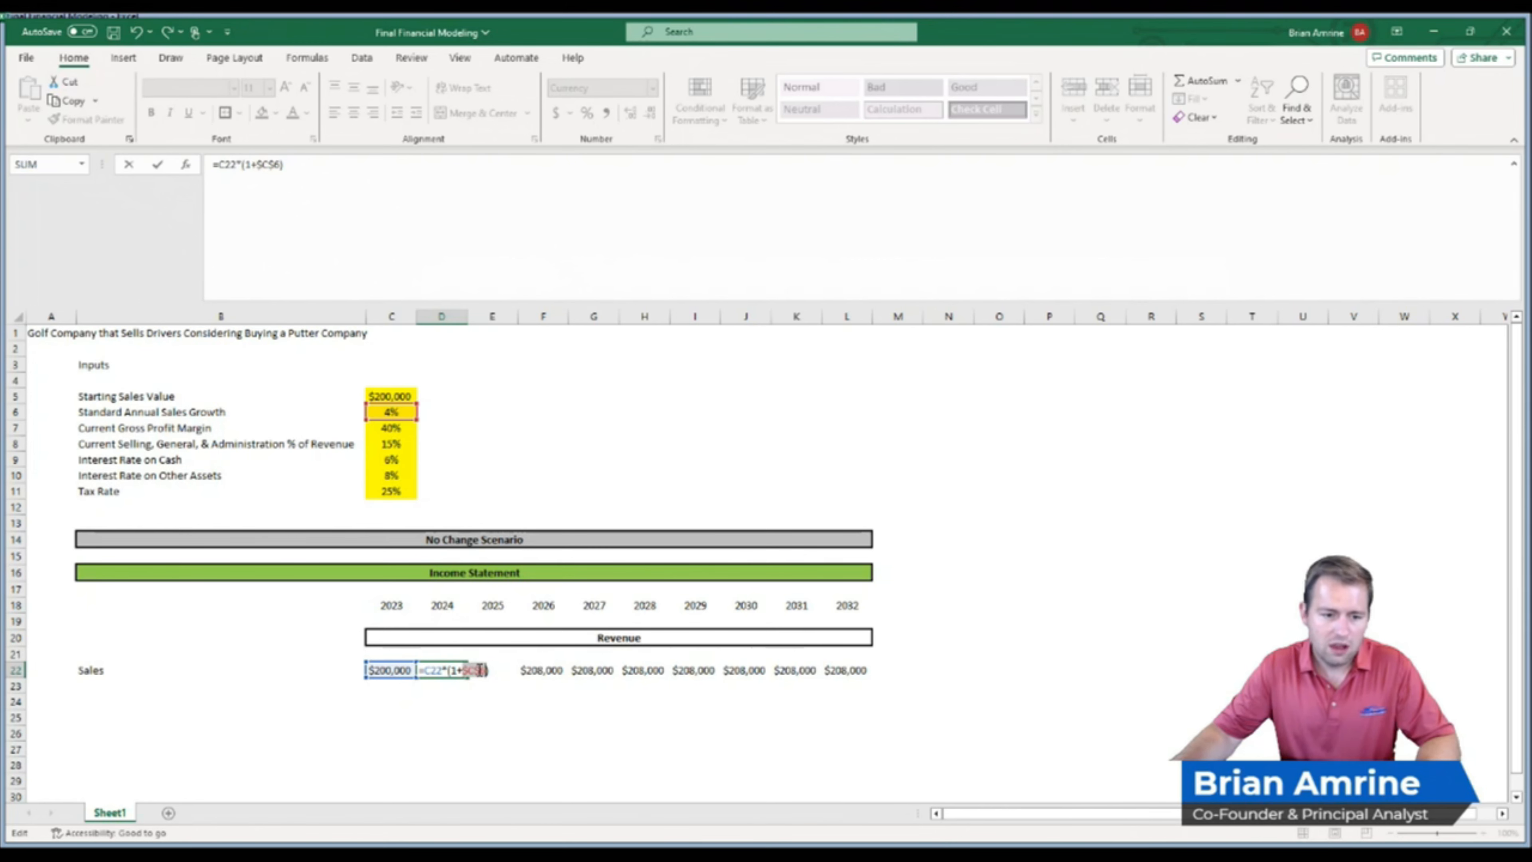
key("Return")
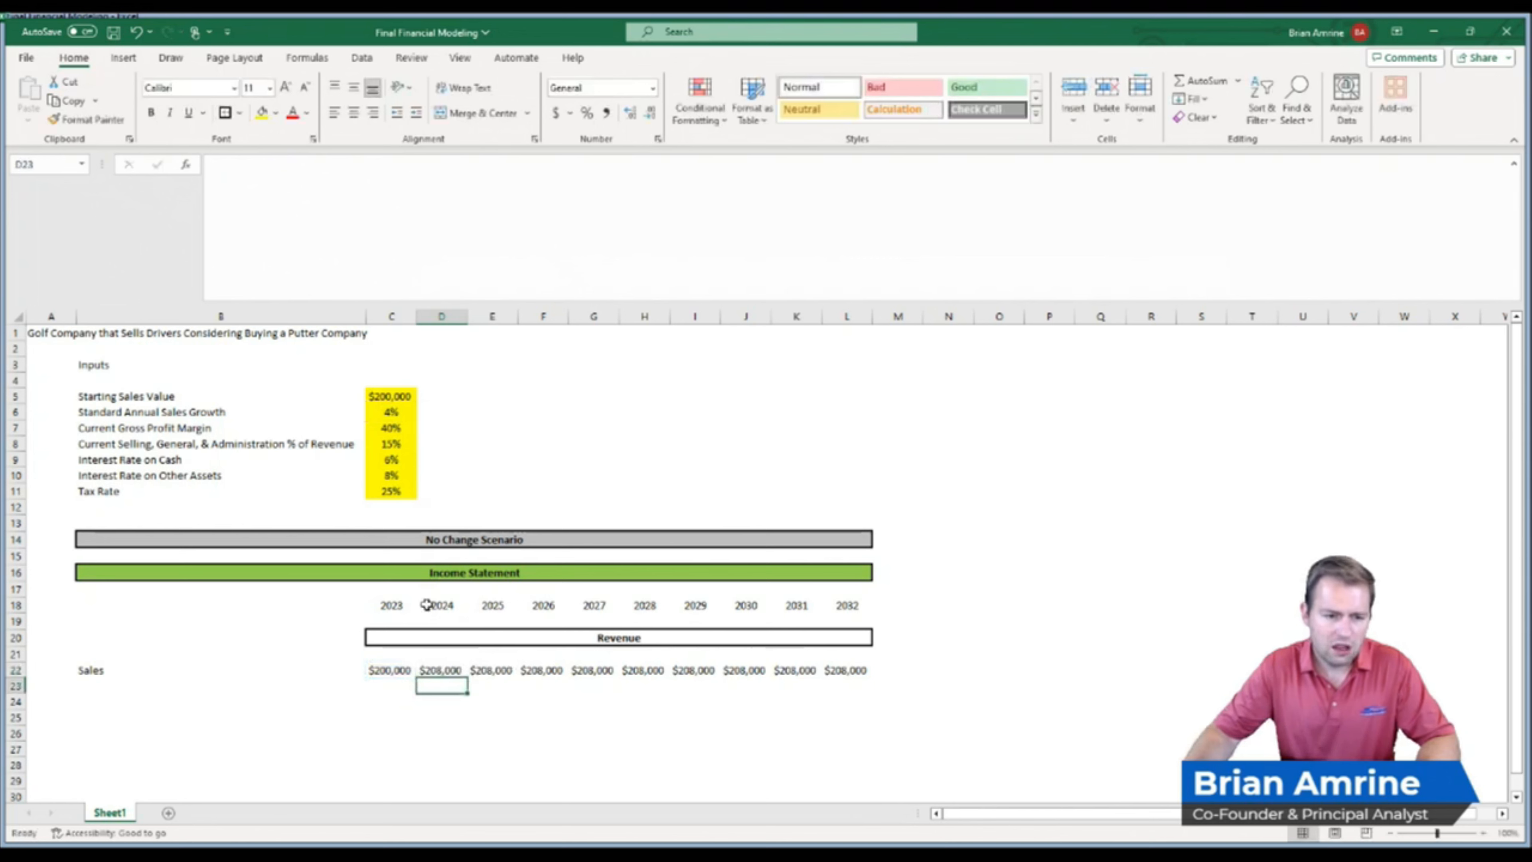
left_click(443, 669)
left_click_drag(469, 677, 871, 679)
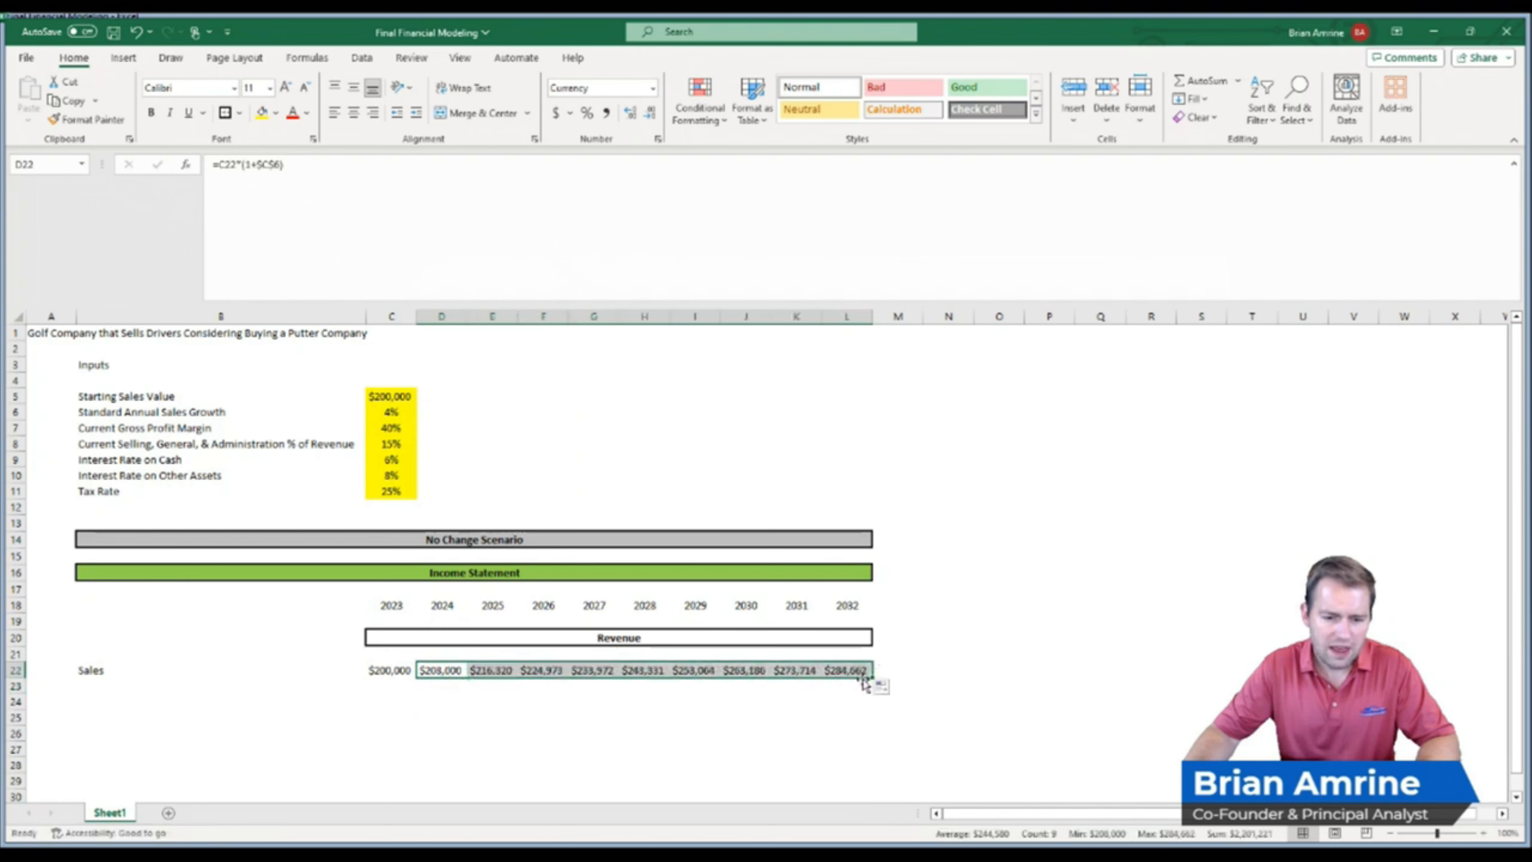
Copy the merged Revenue header to row 24 starting at C24 and retitle the copy Costs
left_click(393, 683)
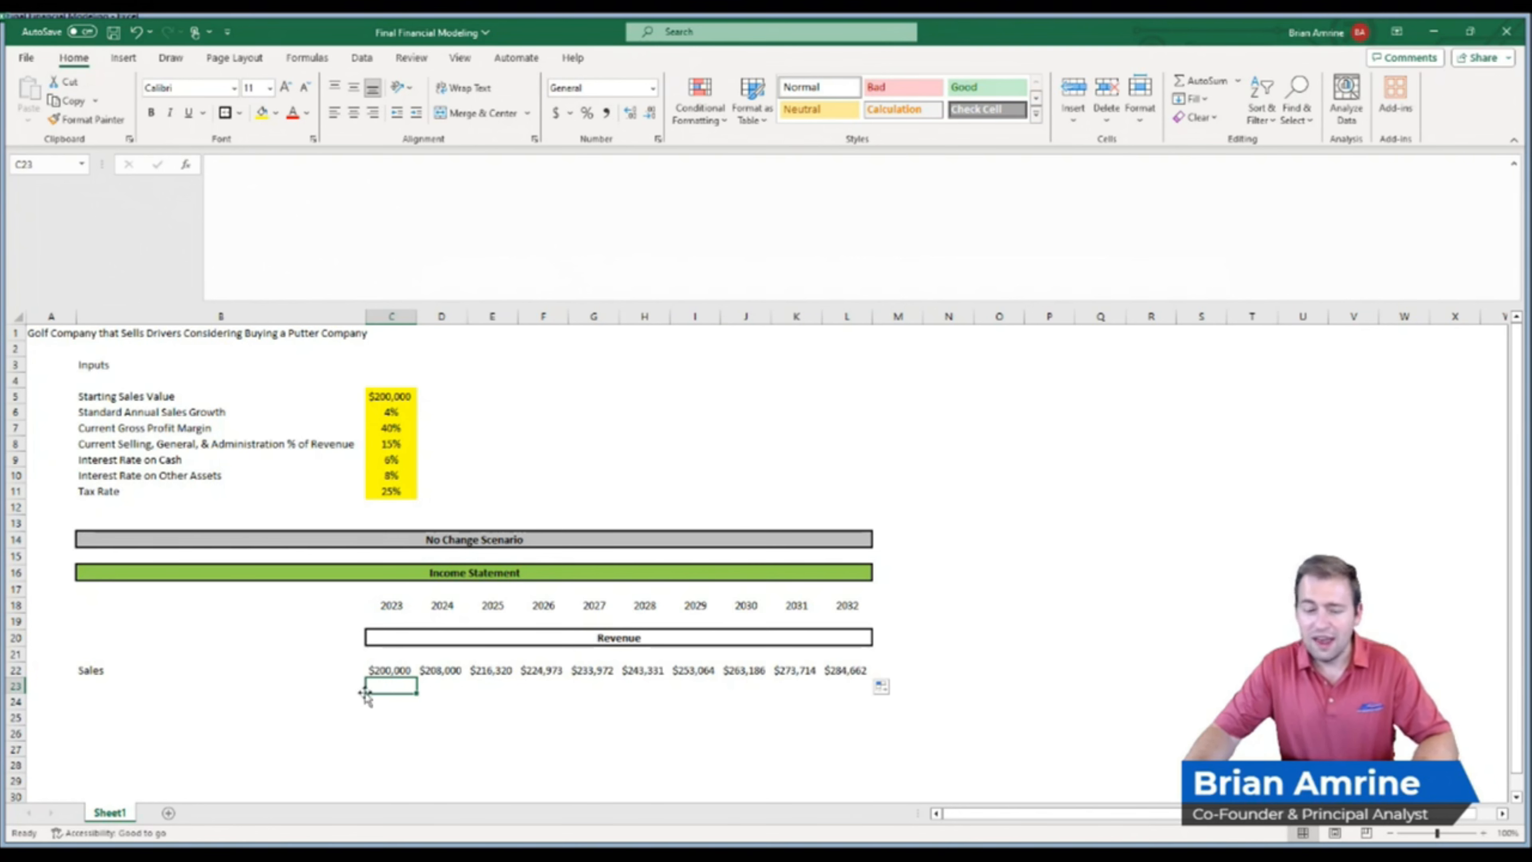
left_click(410, 639)
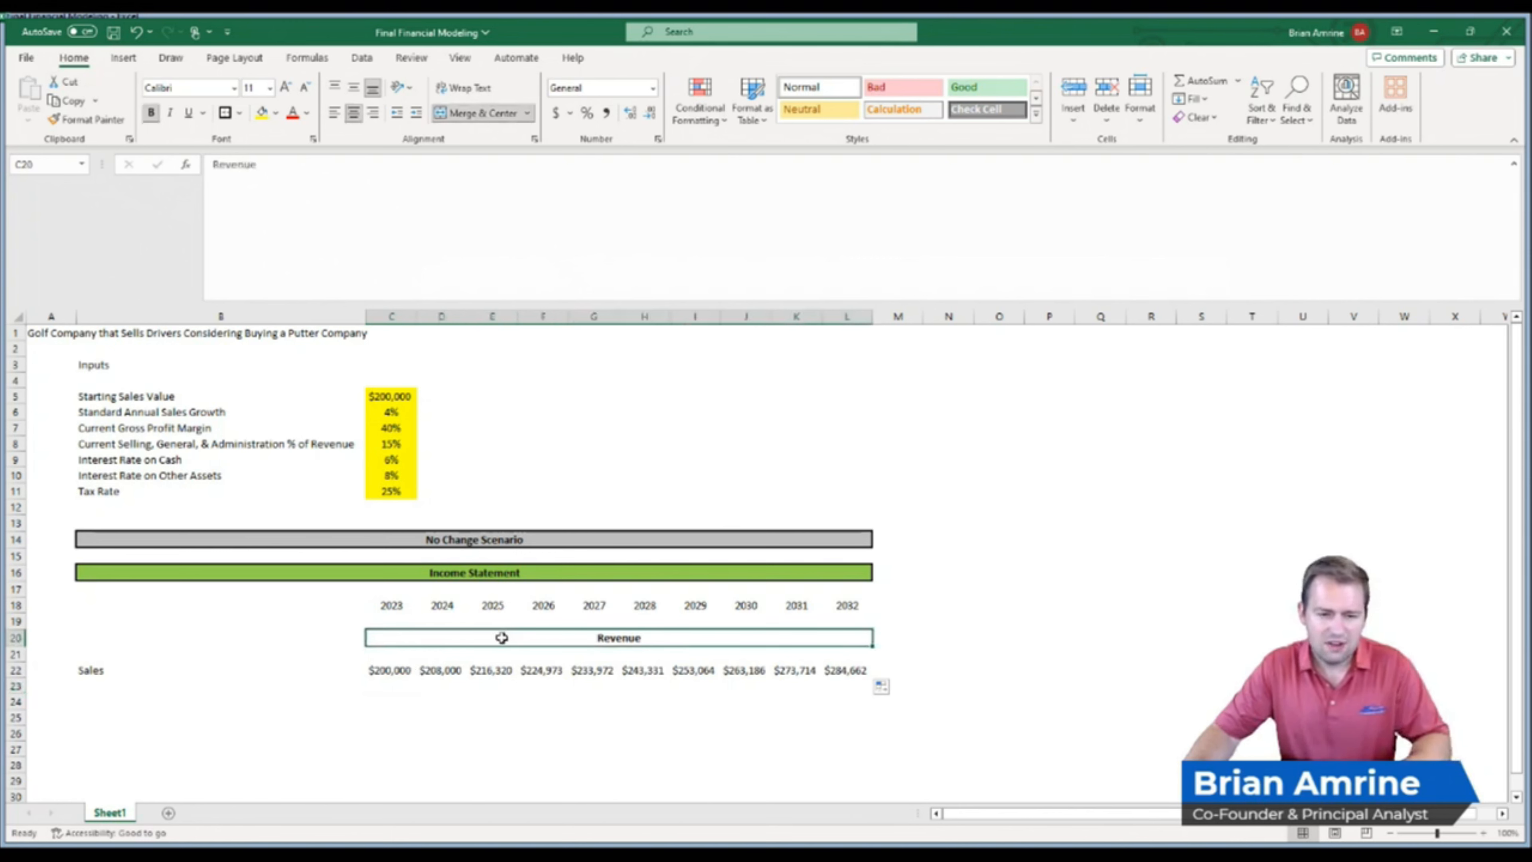
key("ctrl+c")
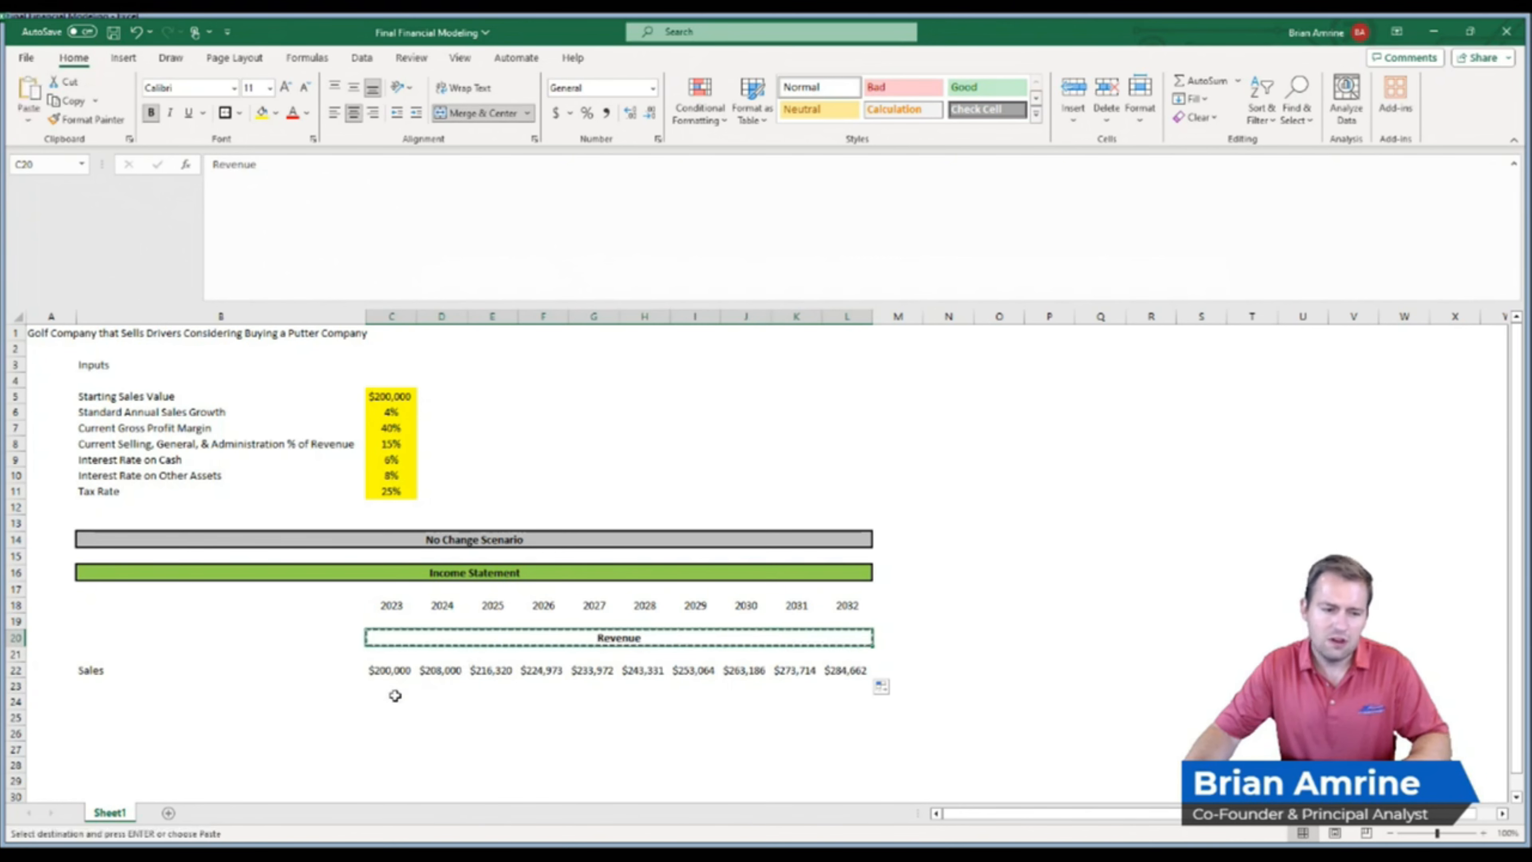
left_click(391, 698)
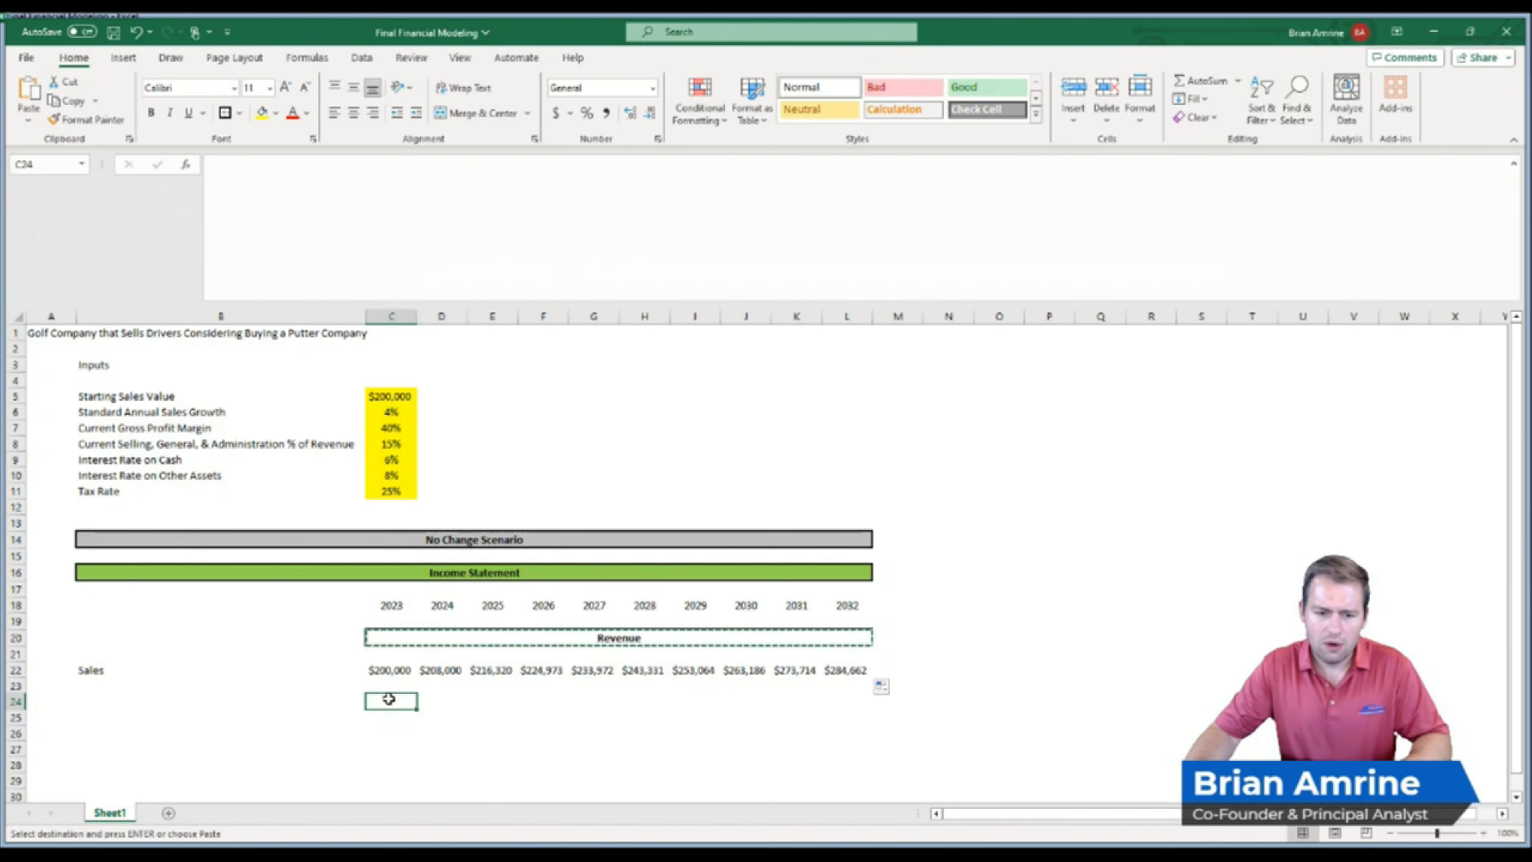
key("ctrl+v")
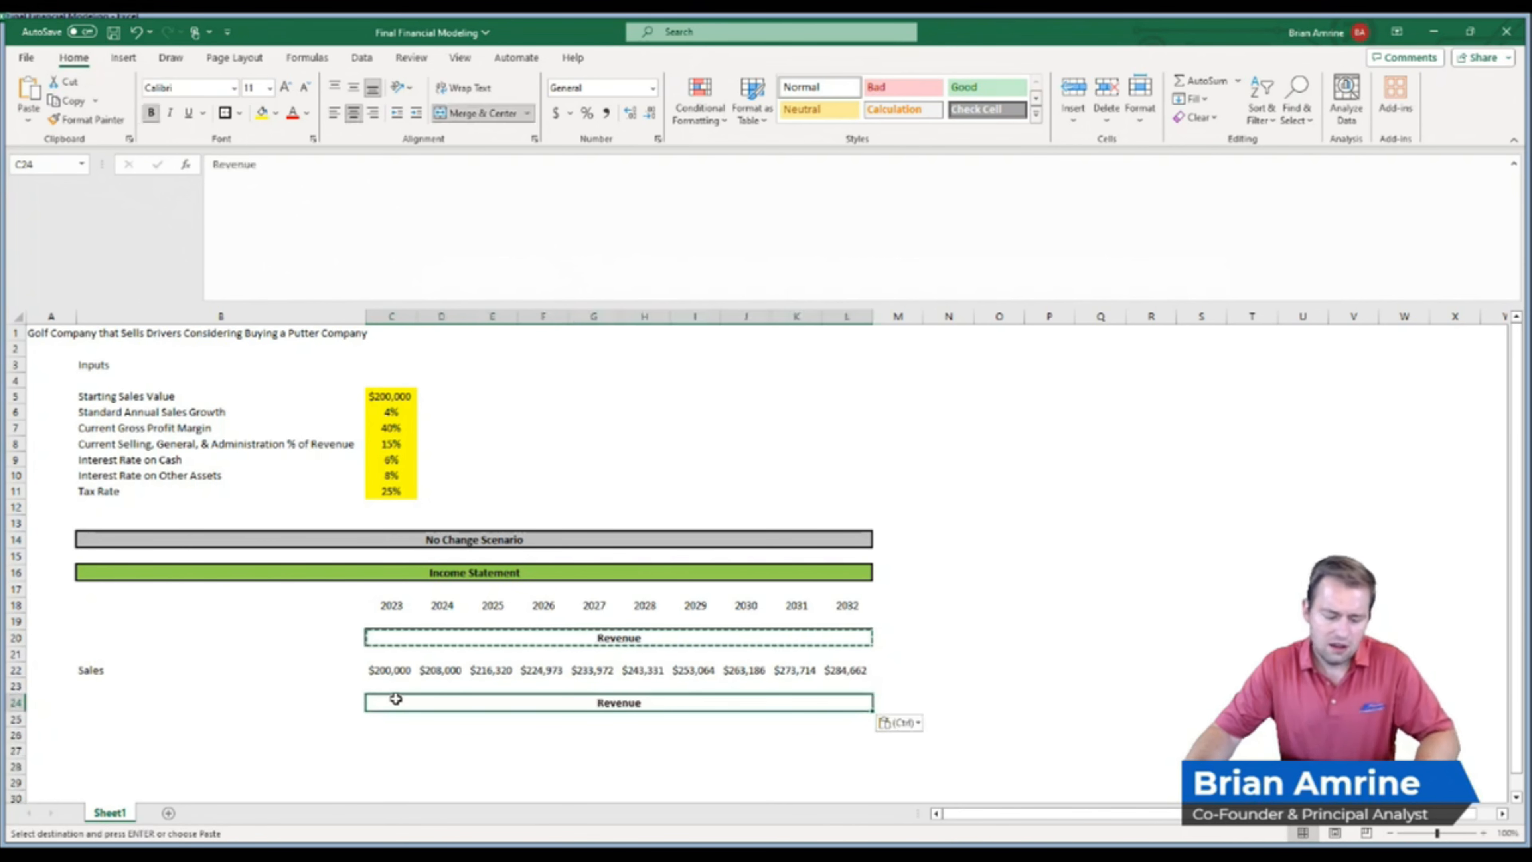
type("Cost")
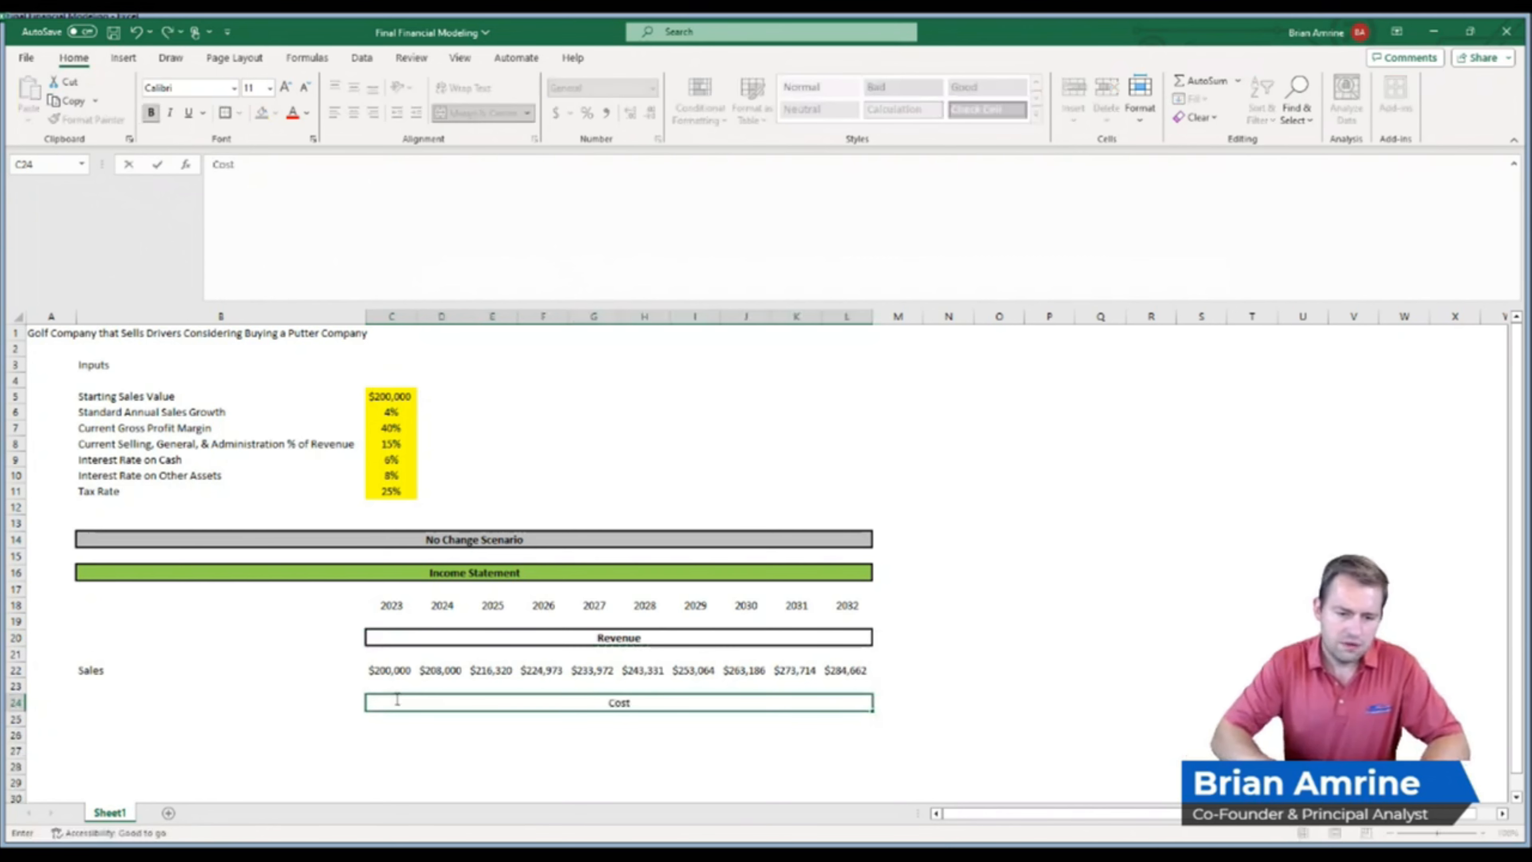
type("s")
key("Return")
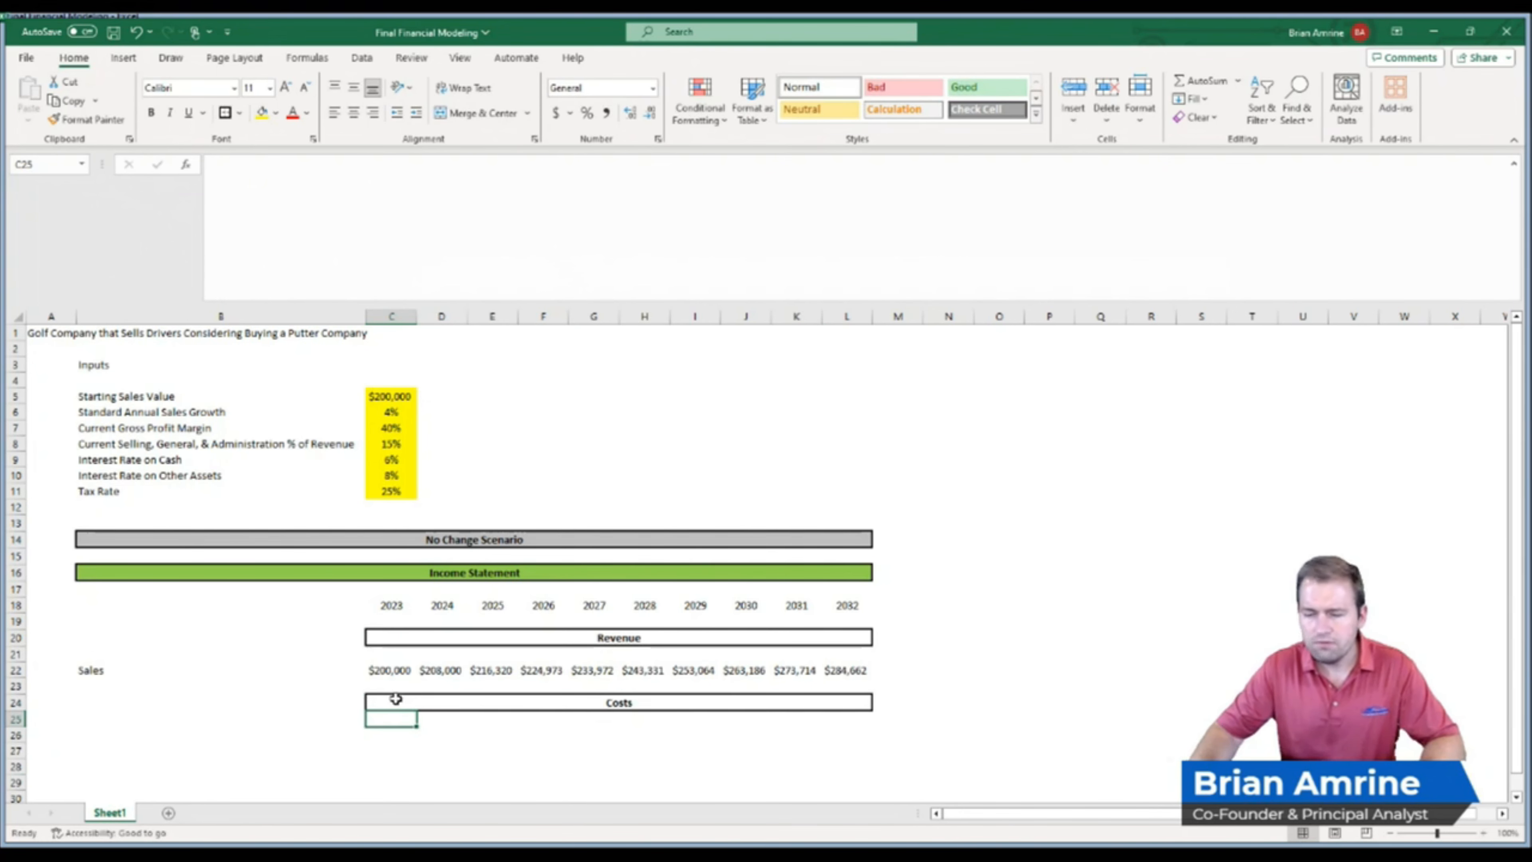
Label B26 as Cost of Goods Sold beneath the Costs header
left_click(313, 734)
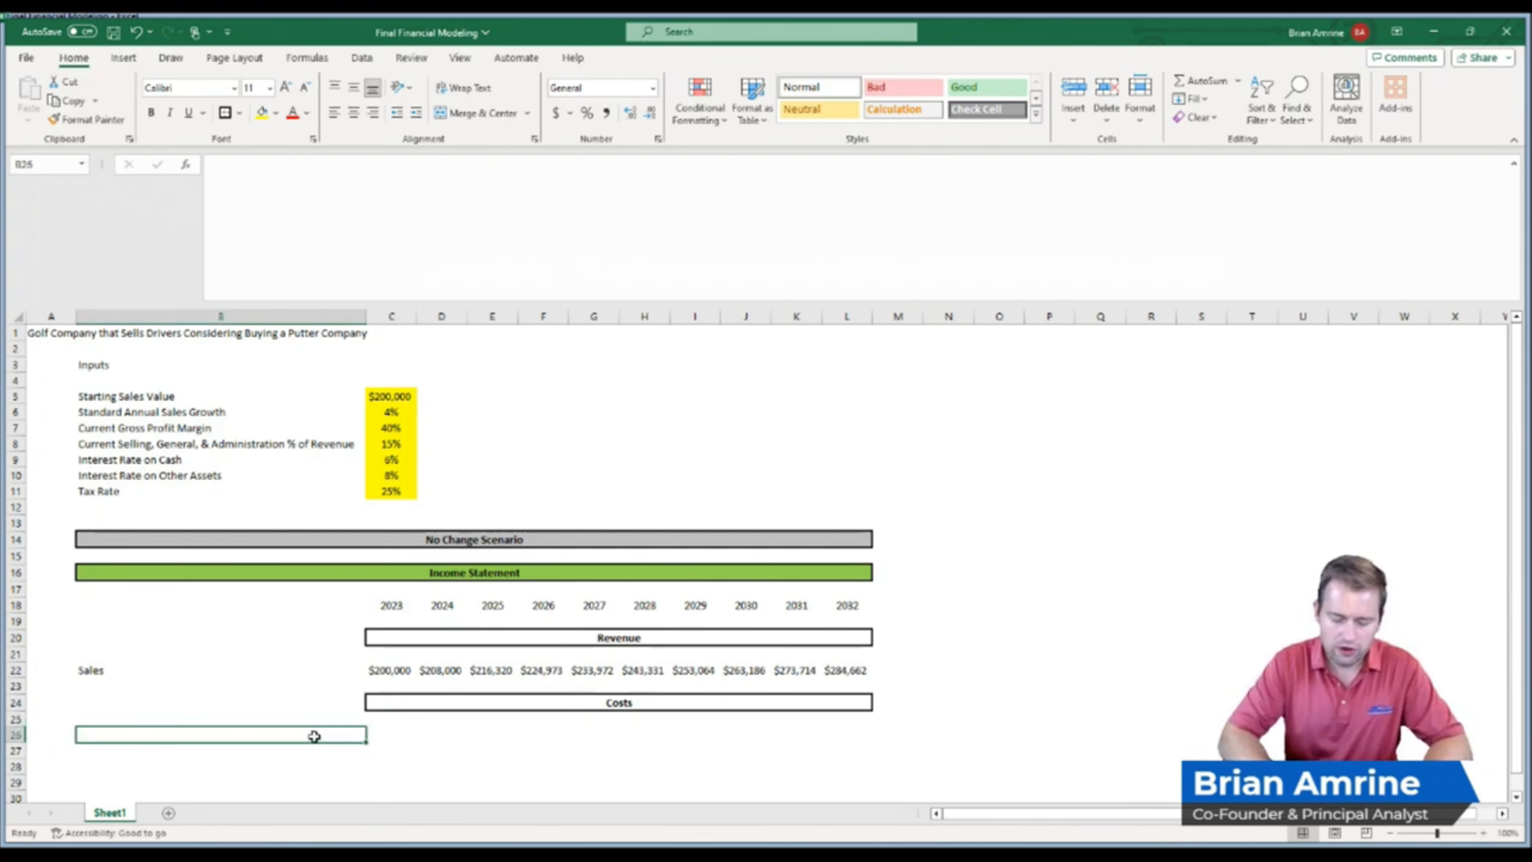
type("Cost of Go")
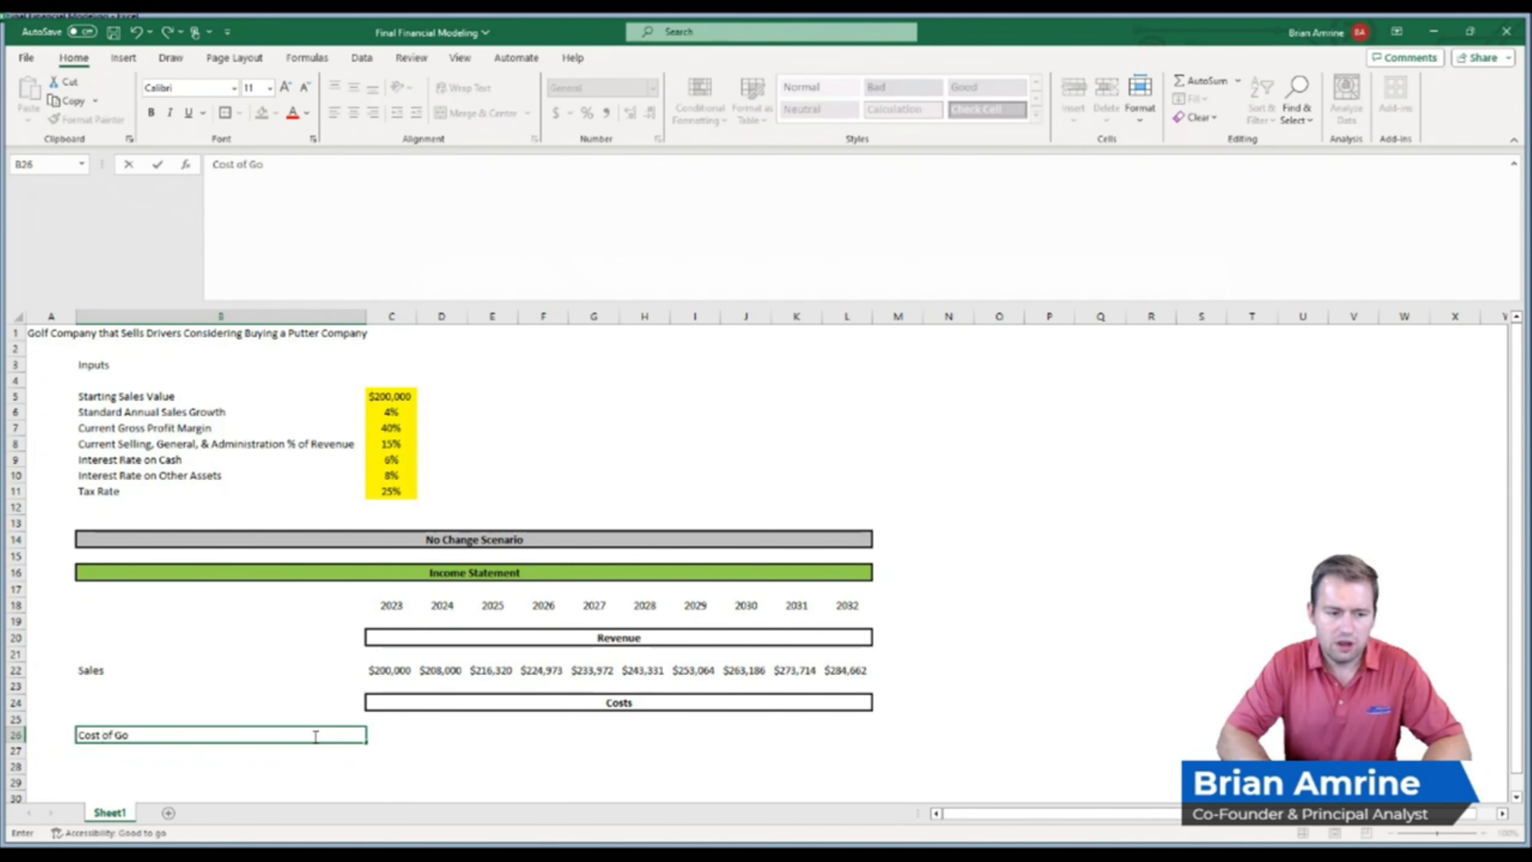
type("ods Sold")
key("Return")
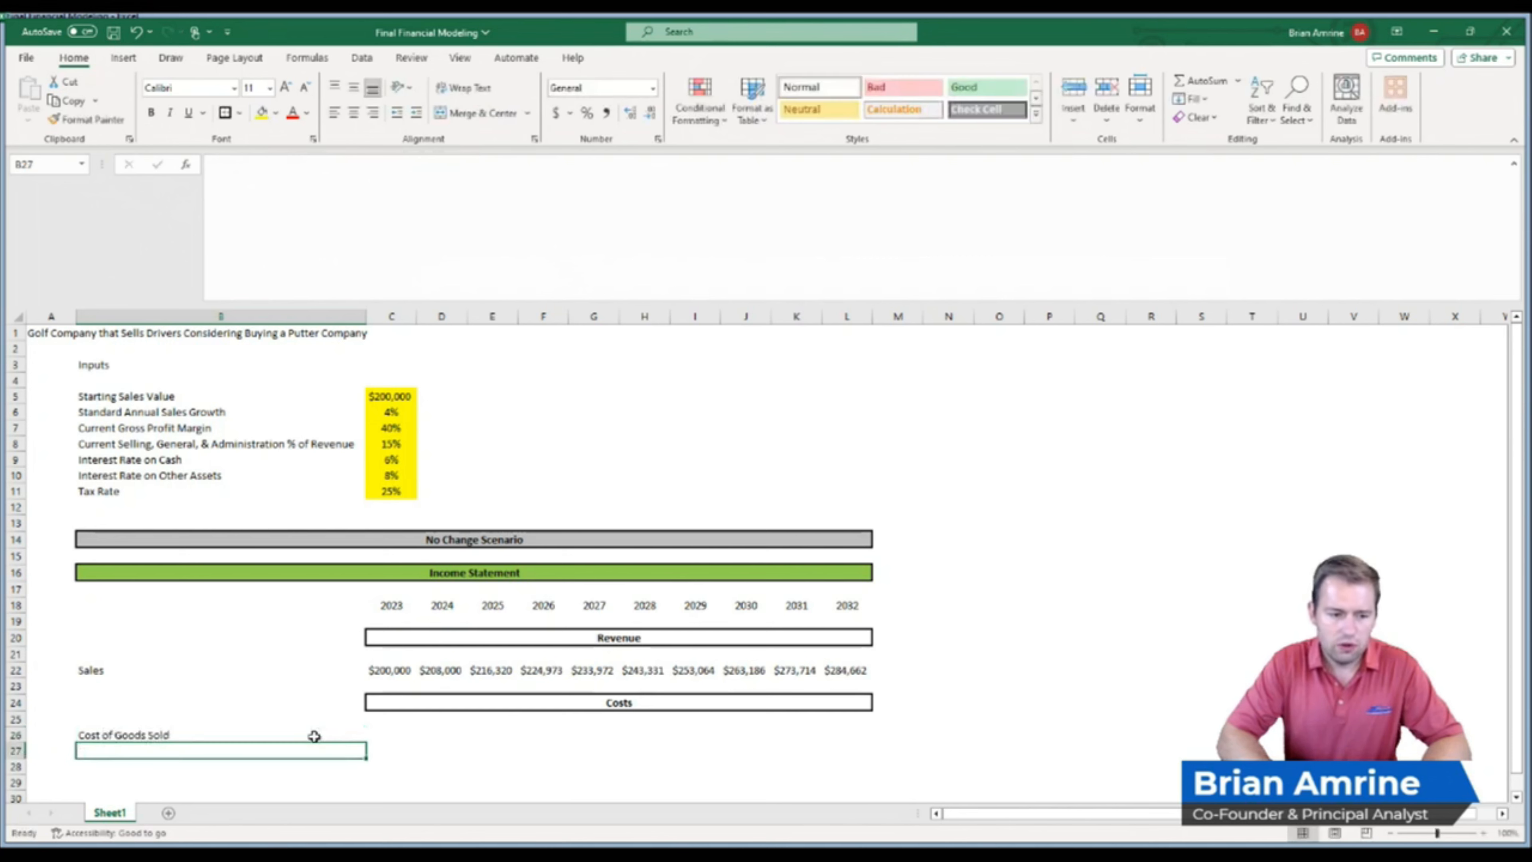
Enter =C22*(1-C7) as the 2023 Cost of Goods Sold formula in C26 and fill it across to L26
key("Right")
key("Up")
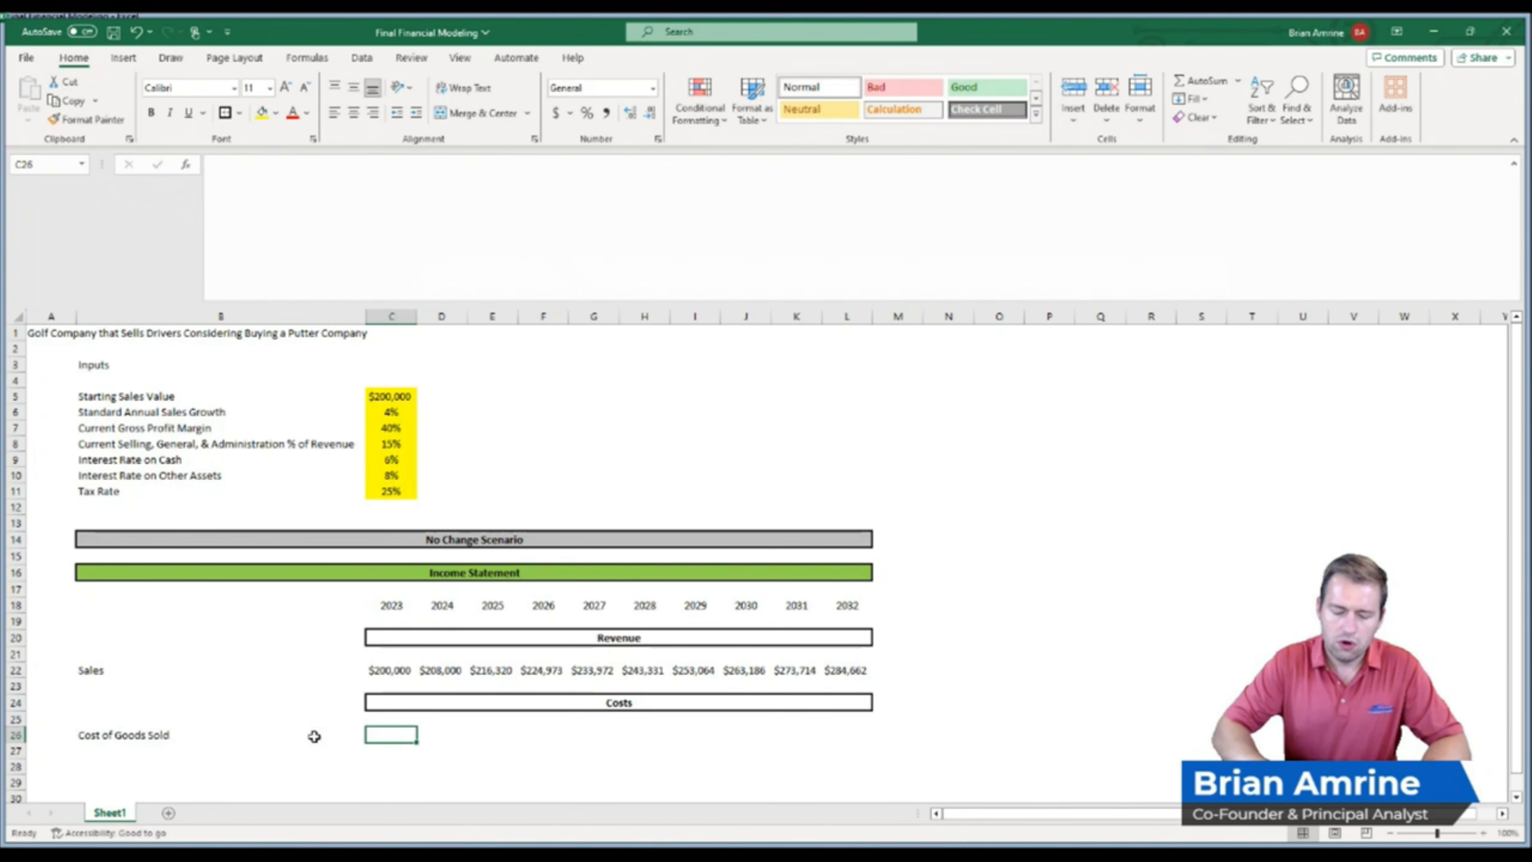
type("=")
left_click(389, 670)
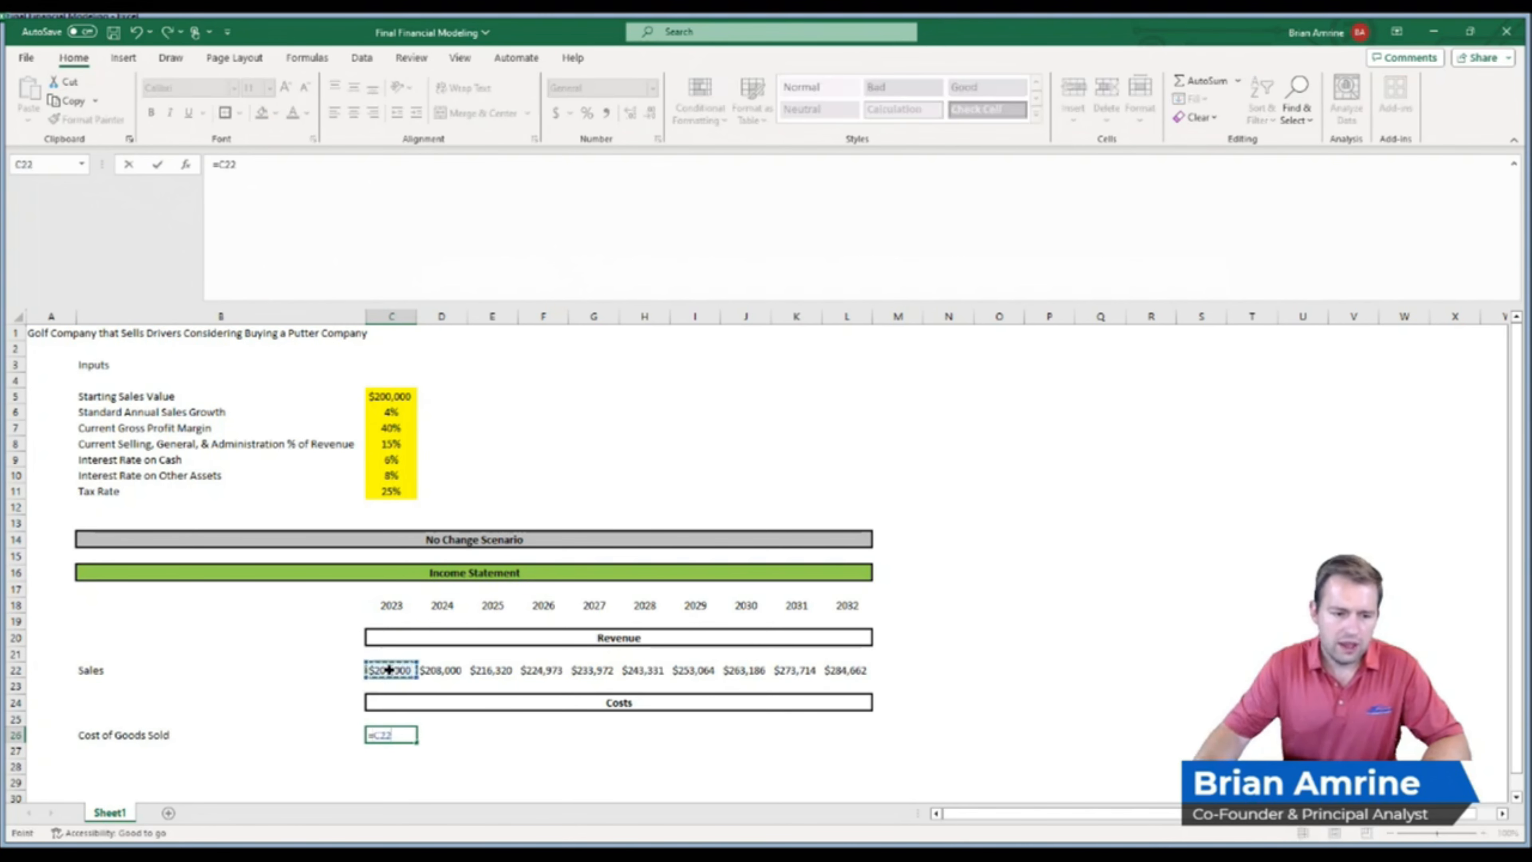
type("*")
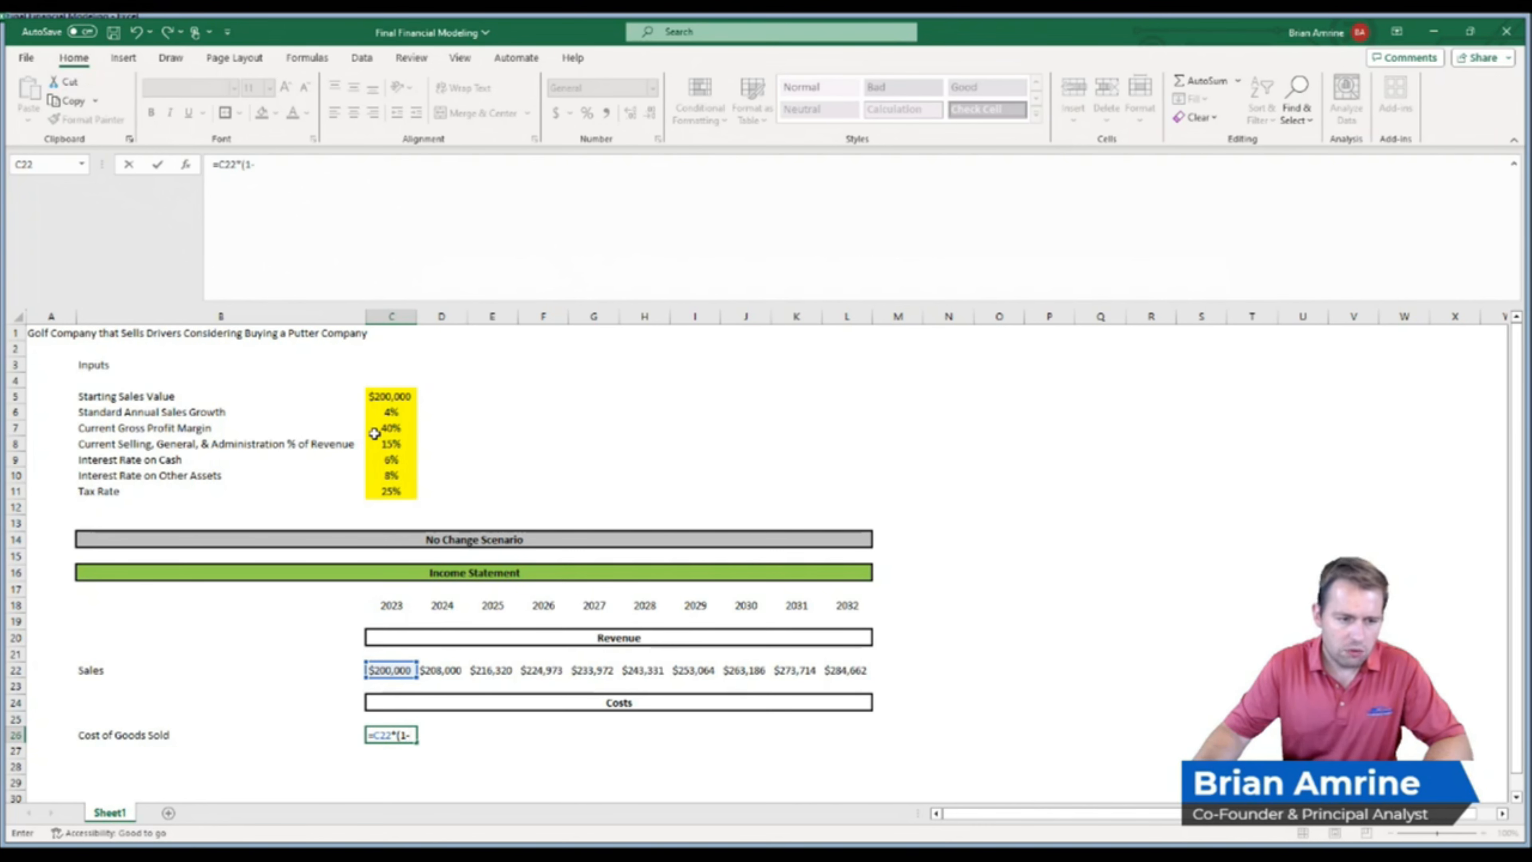
left_click(384, 430)
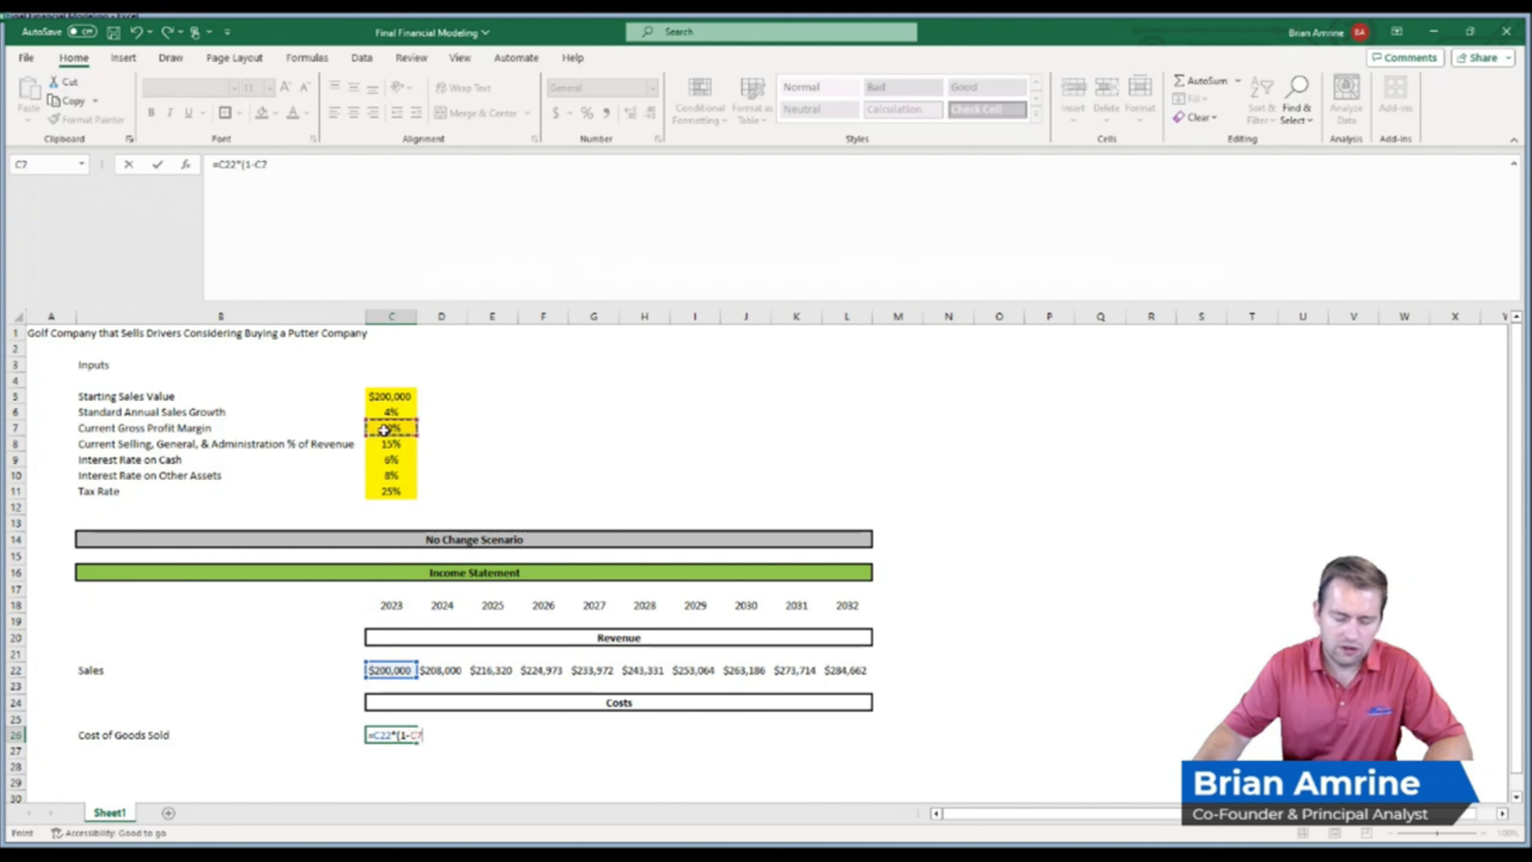
type(")")
key("Return")
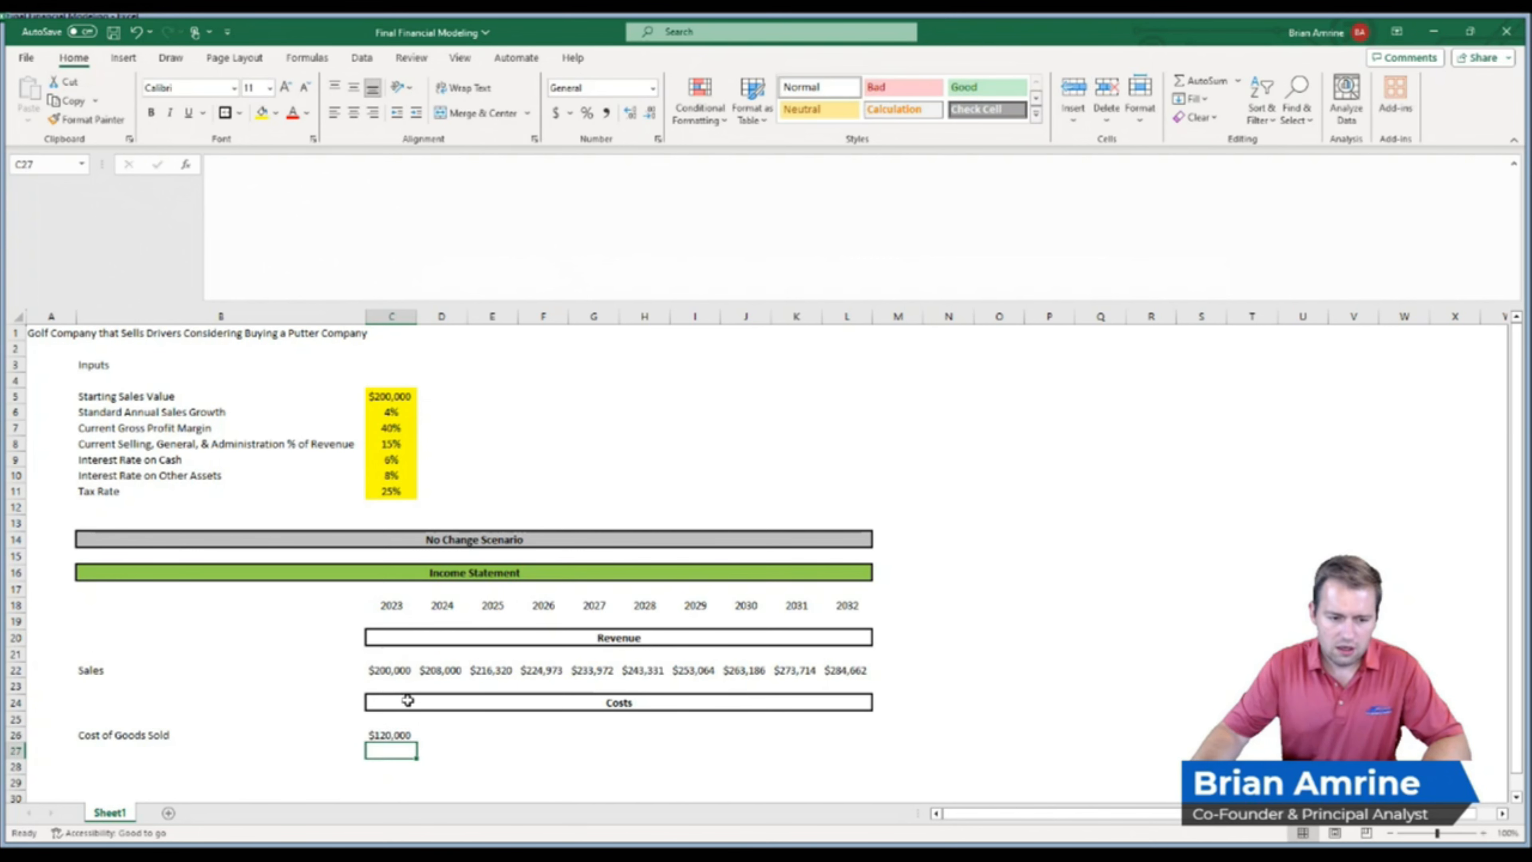
left_click(399, 734)
left_click_drag(418, 741, 869, 747)
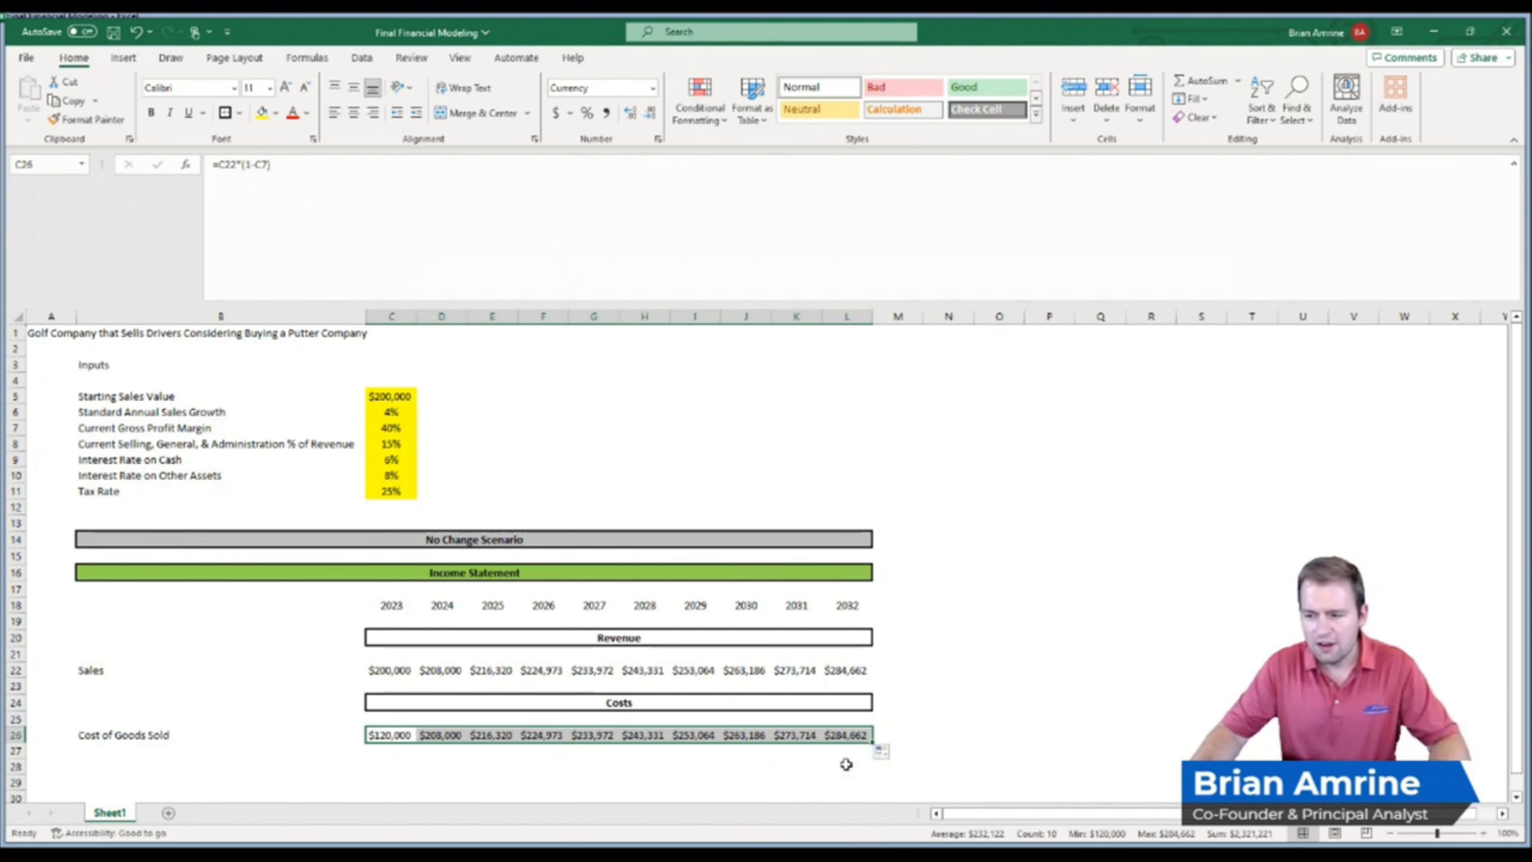
Add a bottom border along C27:L27 and label B29 as Gross Profit
left_click(851, 752)
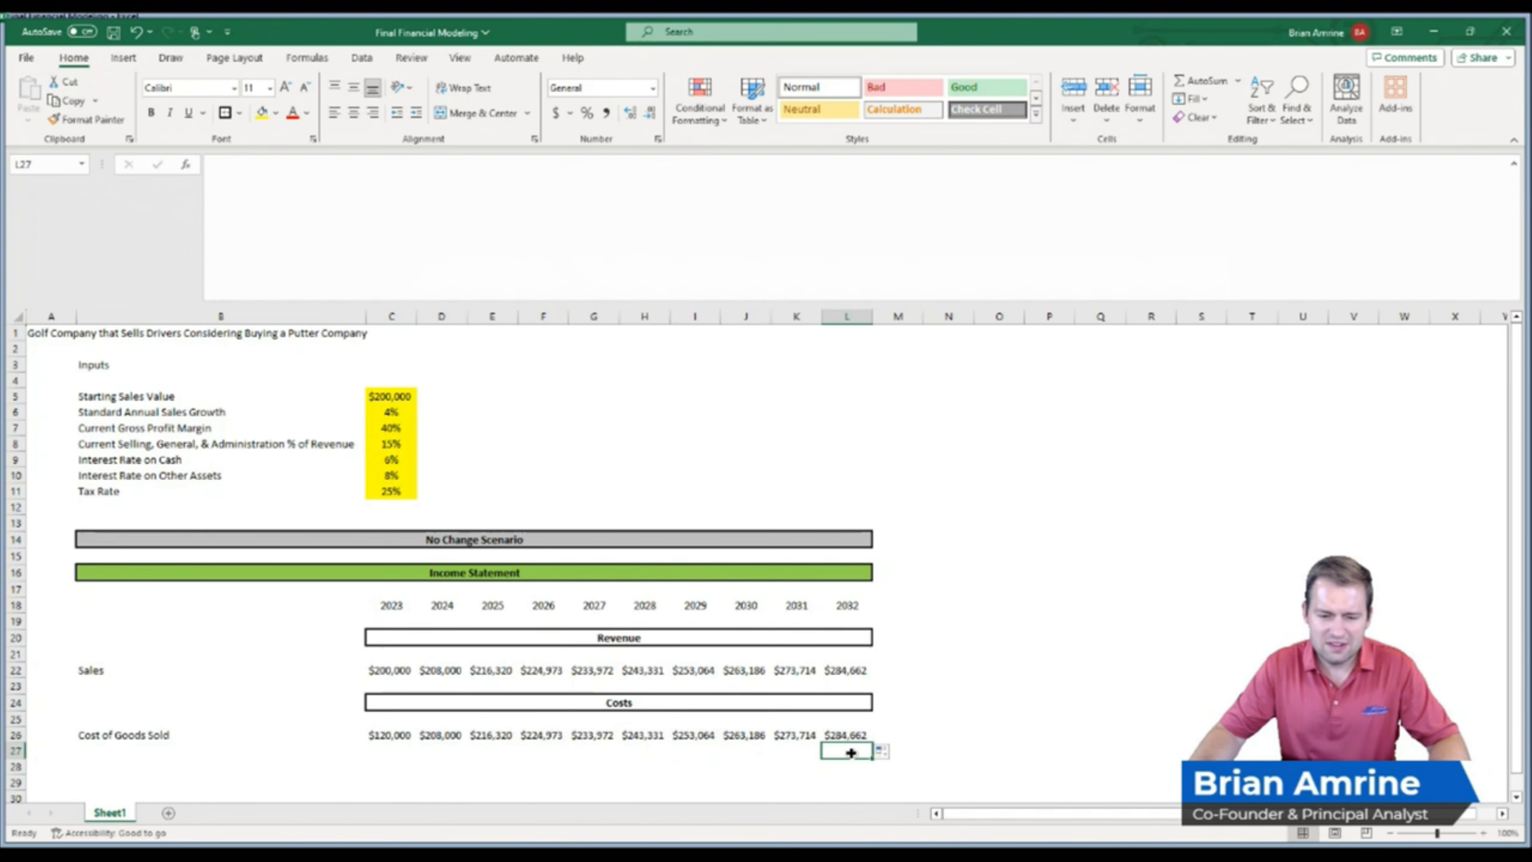
left_click_drag(851, 753, 399, 751)
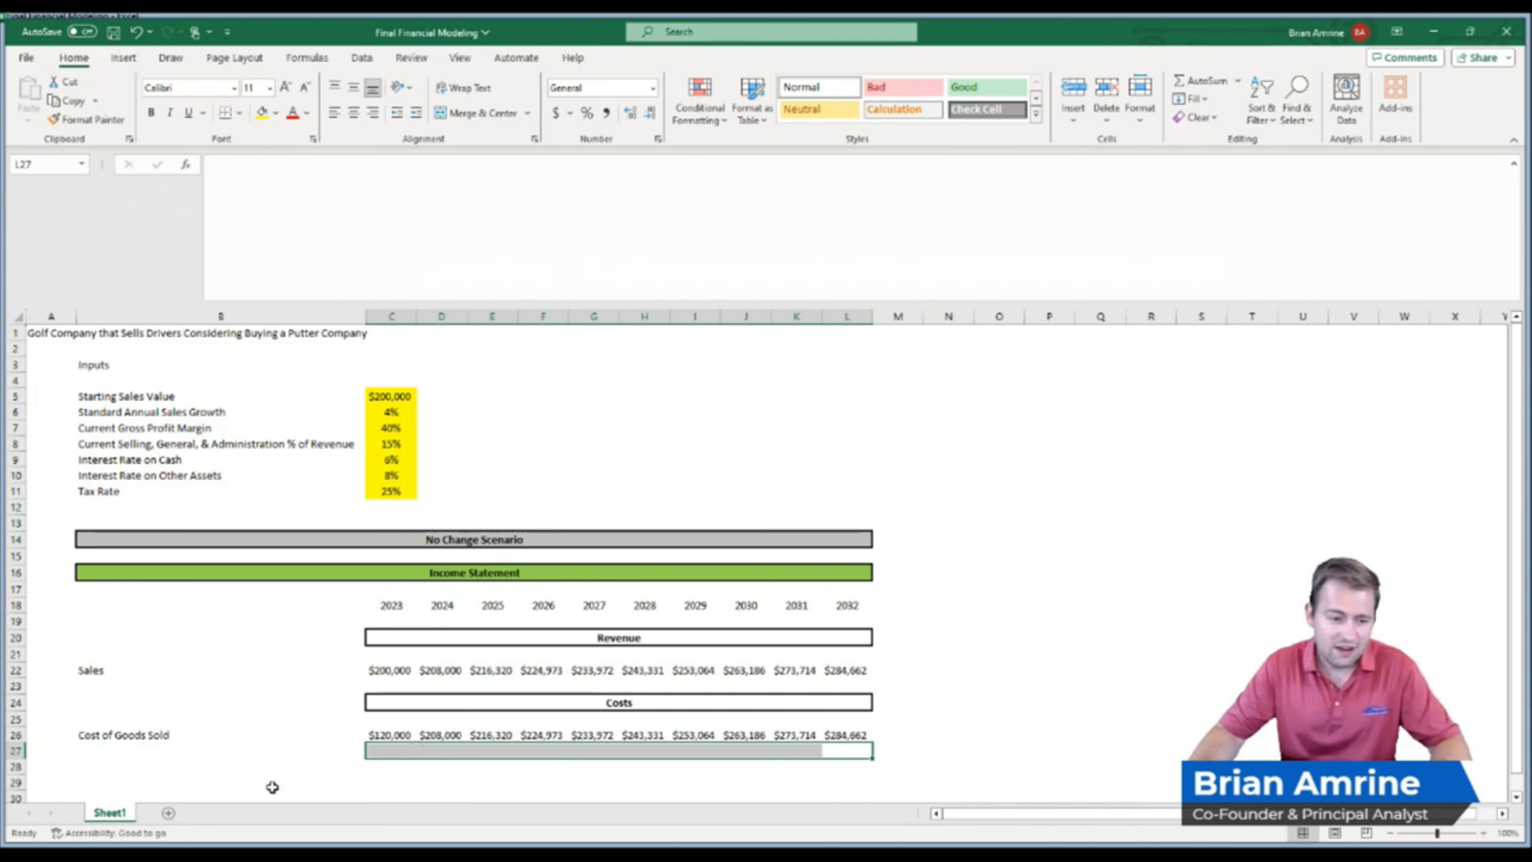
left_click(130, 782)
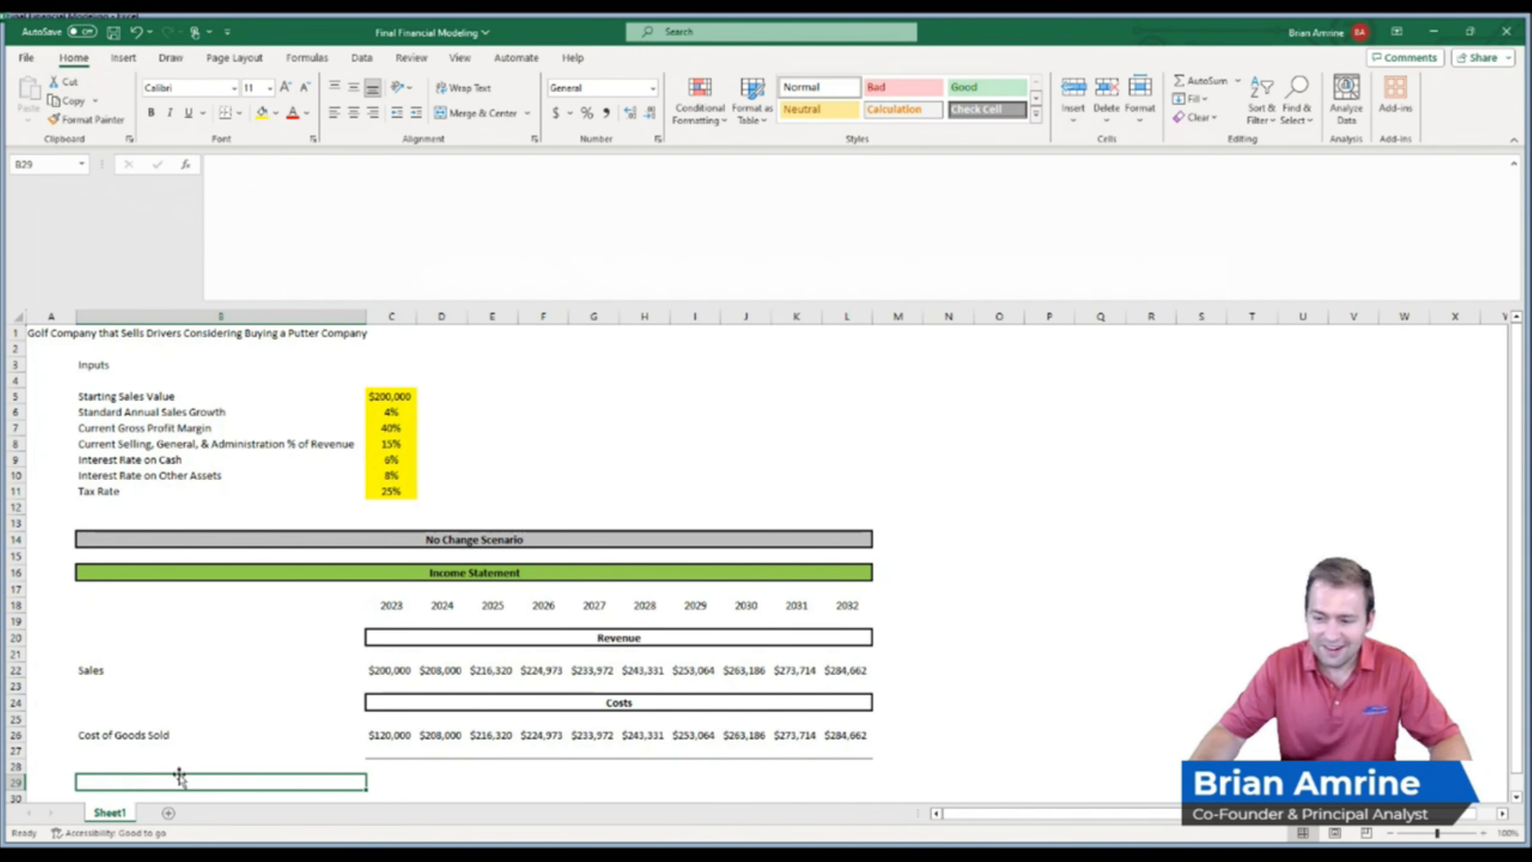
type("Gro")
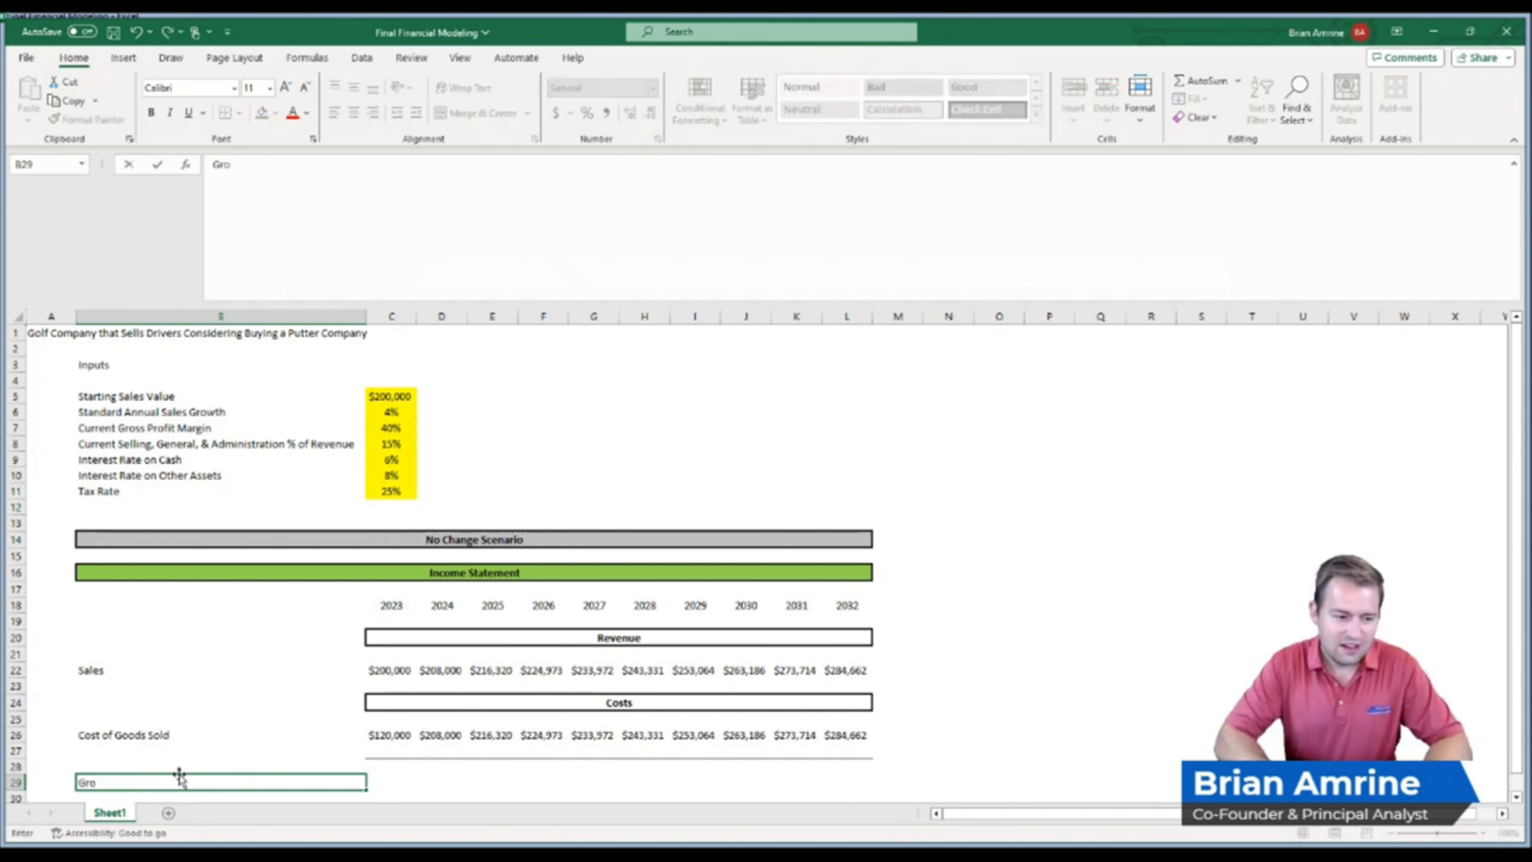
type("ss Profit")
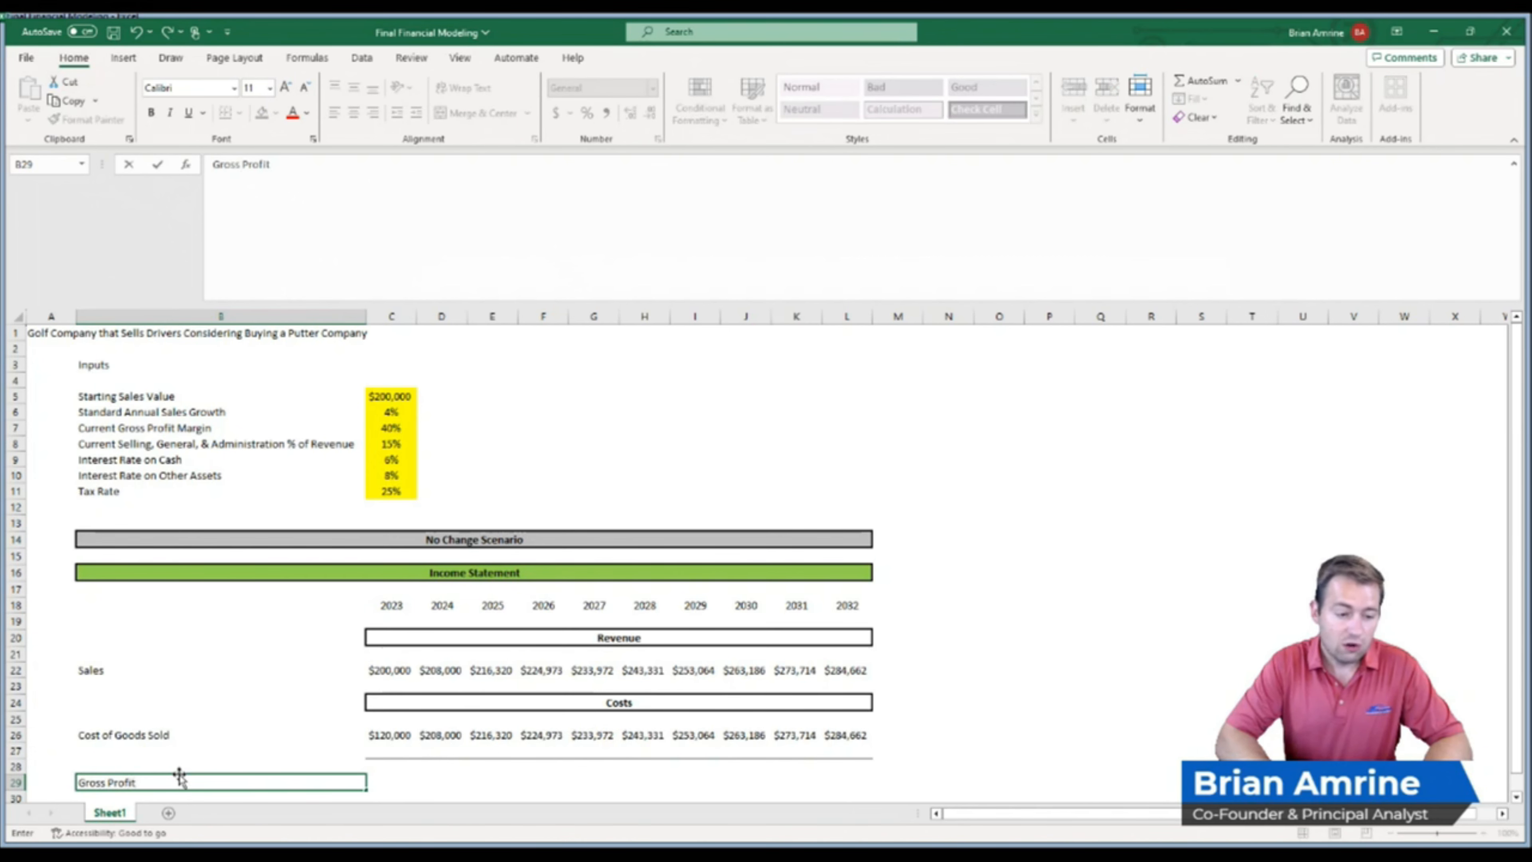
key("Return")
Enter =C22-C26 as the 2023 Gross Profit formula in C29 and fill it across to L29
left_click(387, 766)
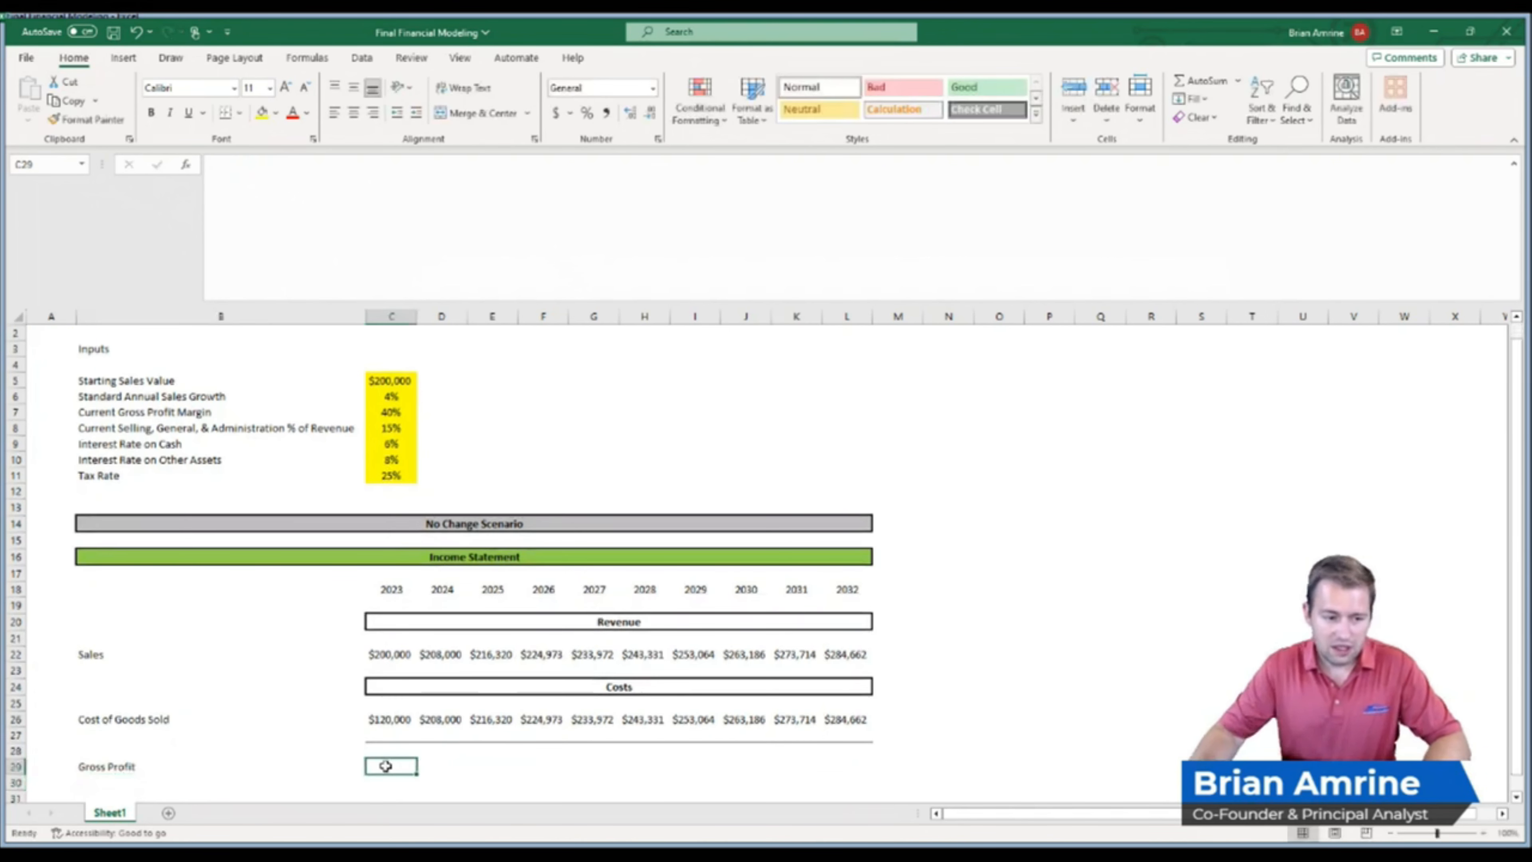
type("=")
left_click(401, 653)
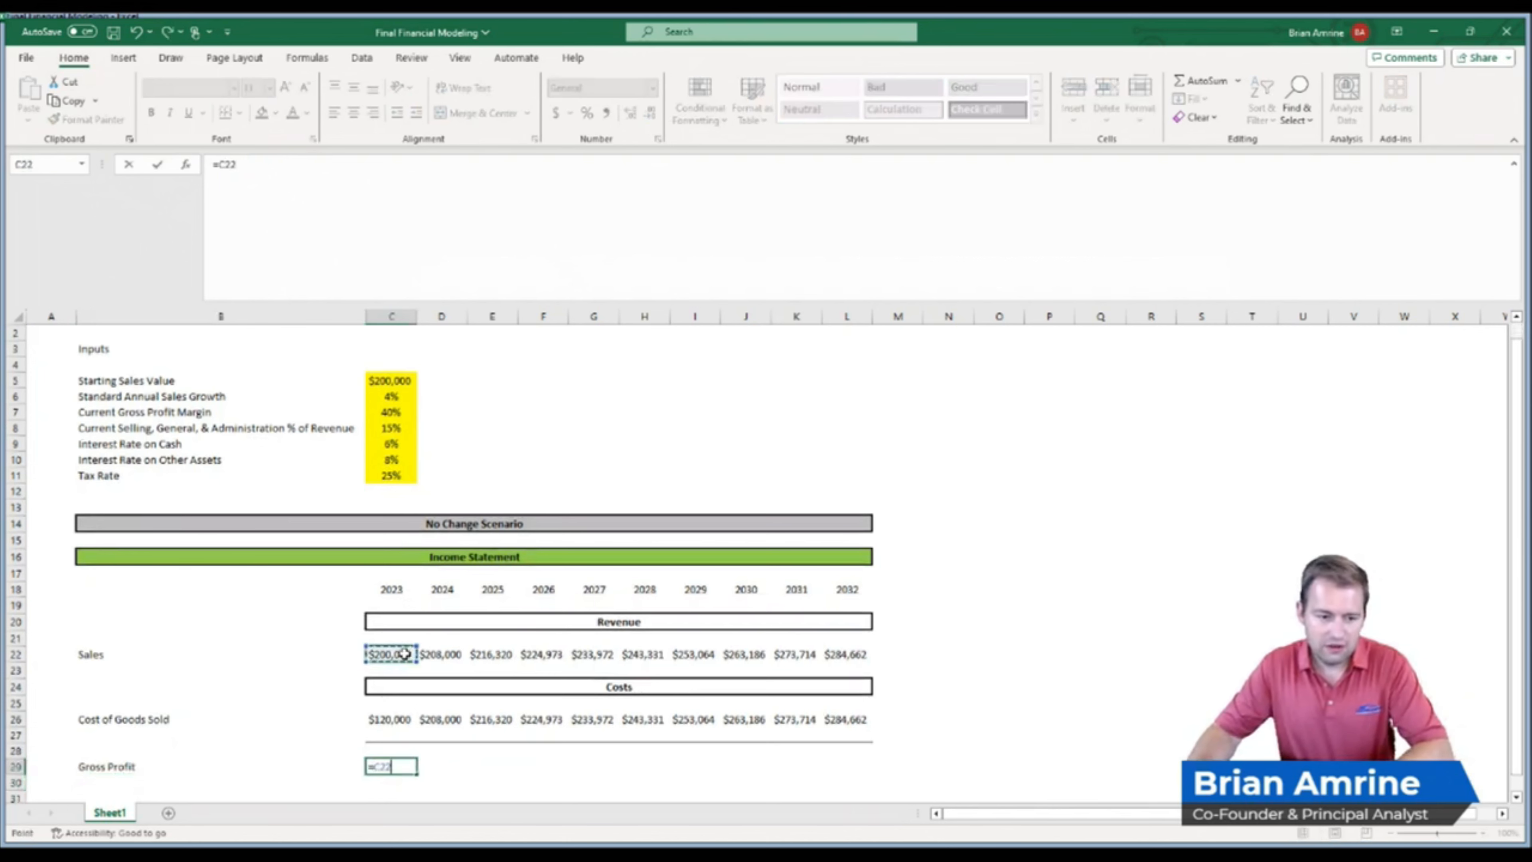
type("-")
left_click(395, 718)
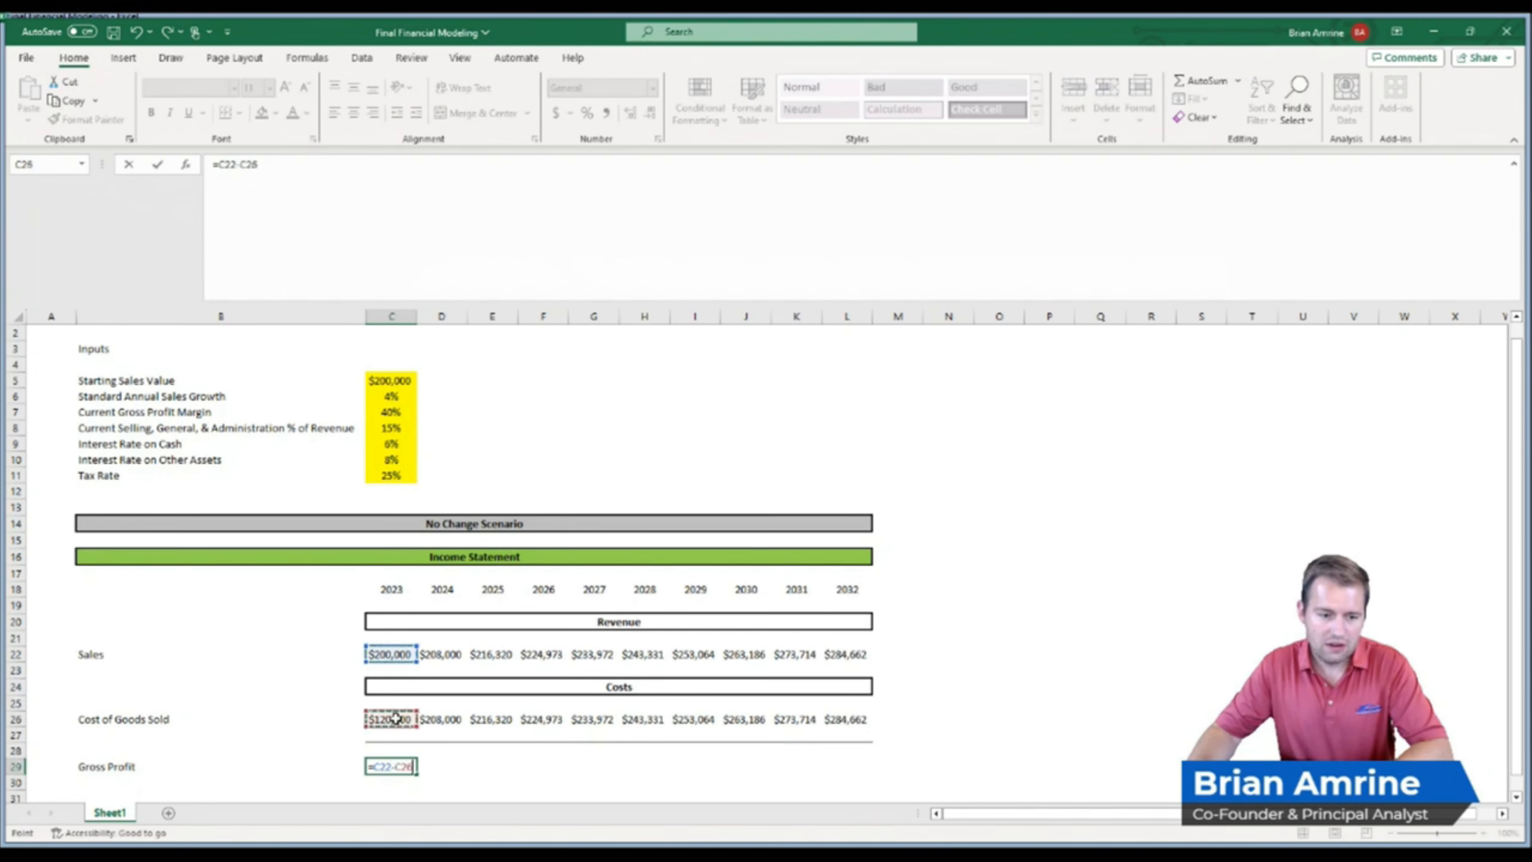
key("Return")
left_click(405, 765)
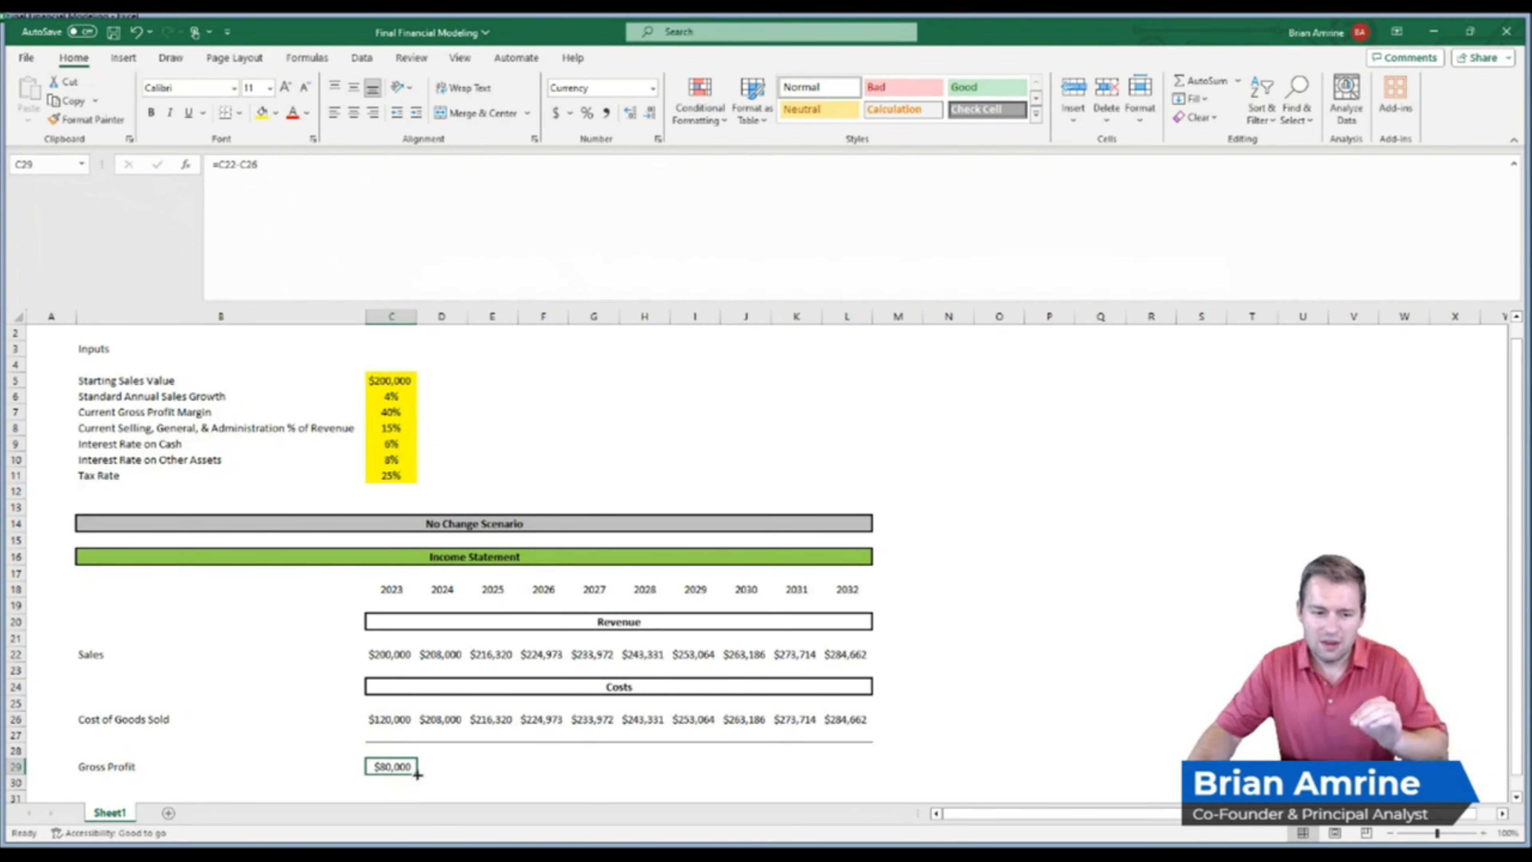
left_click_drag(416, 773, 866, 771)
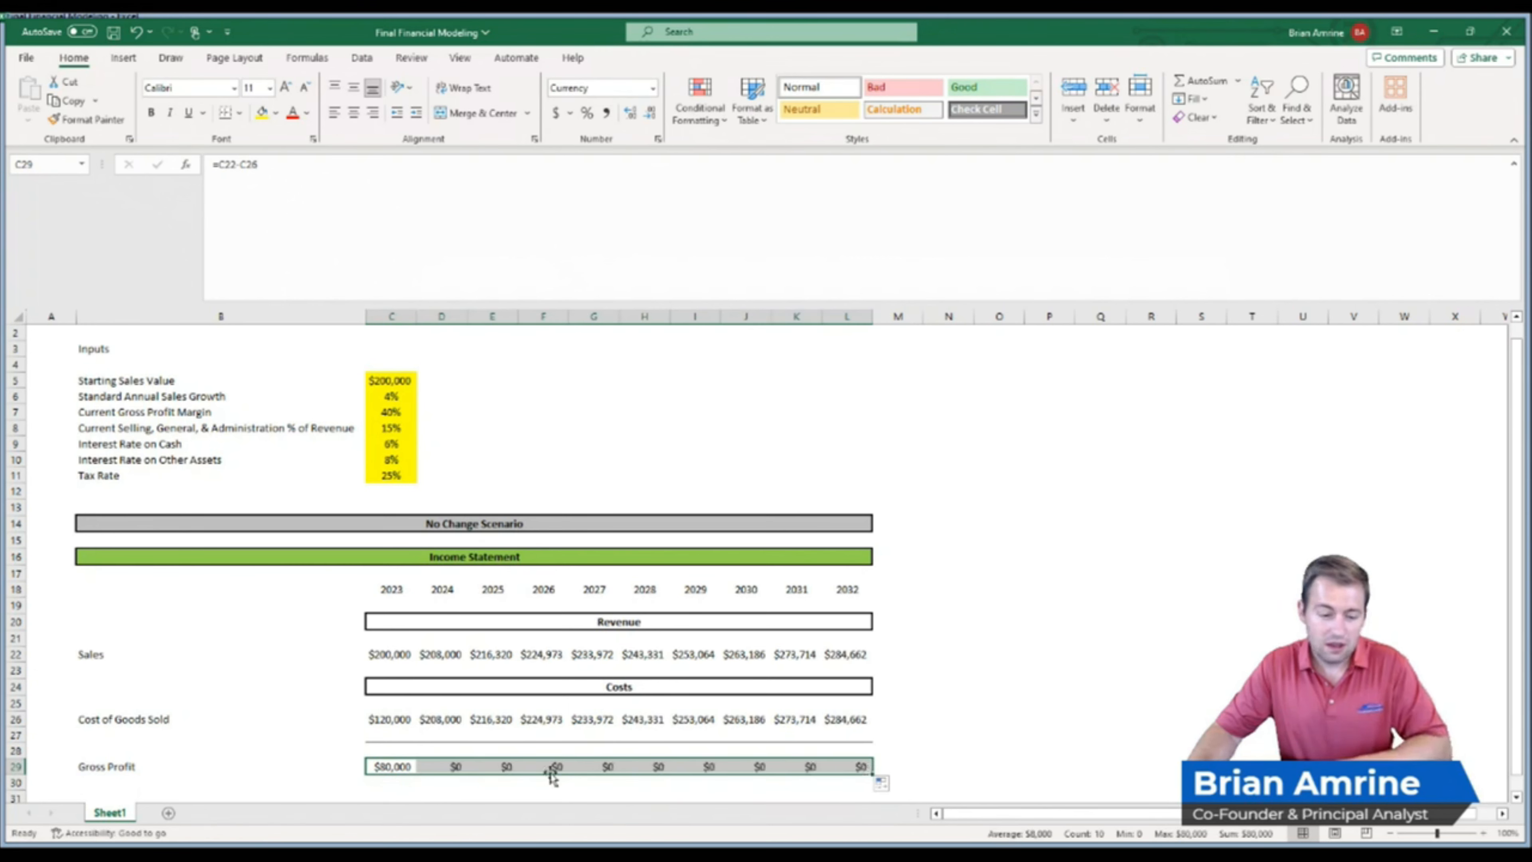
Examine the Gross Profit formulas in C29 and D29 to see which Sales and Cost of Goods Sold cells they use
double_click(400, 767)
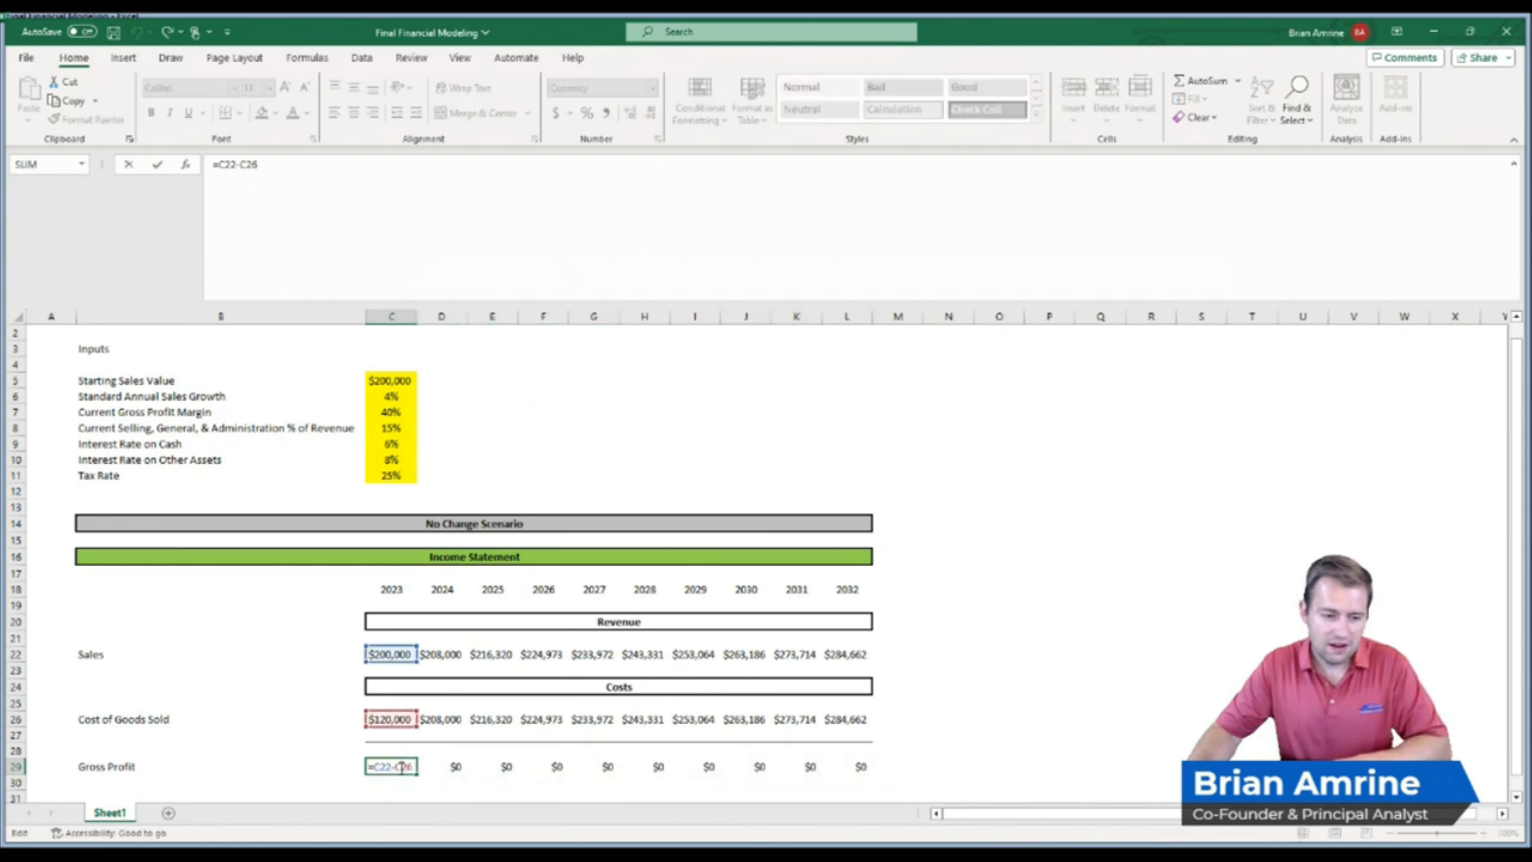
key("Return")
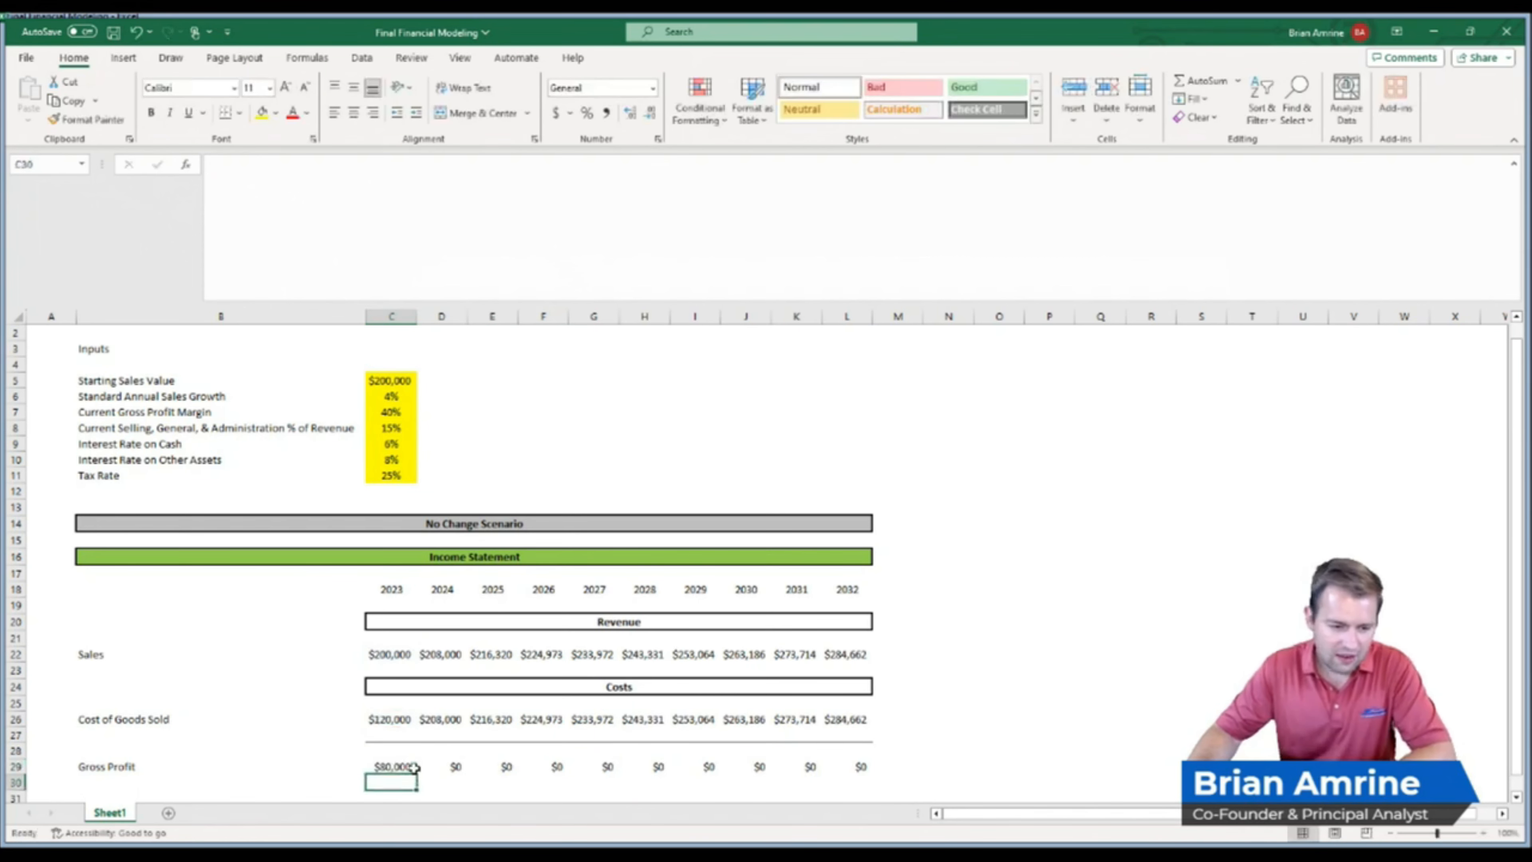
double_click(441, 766)
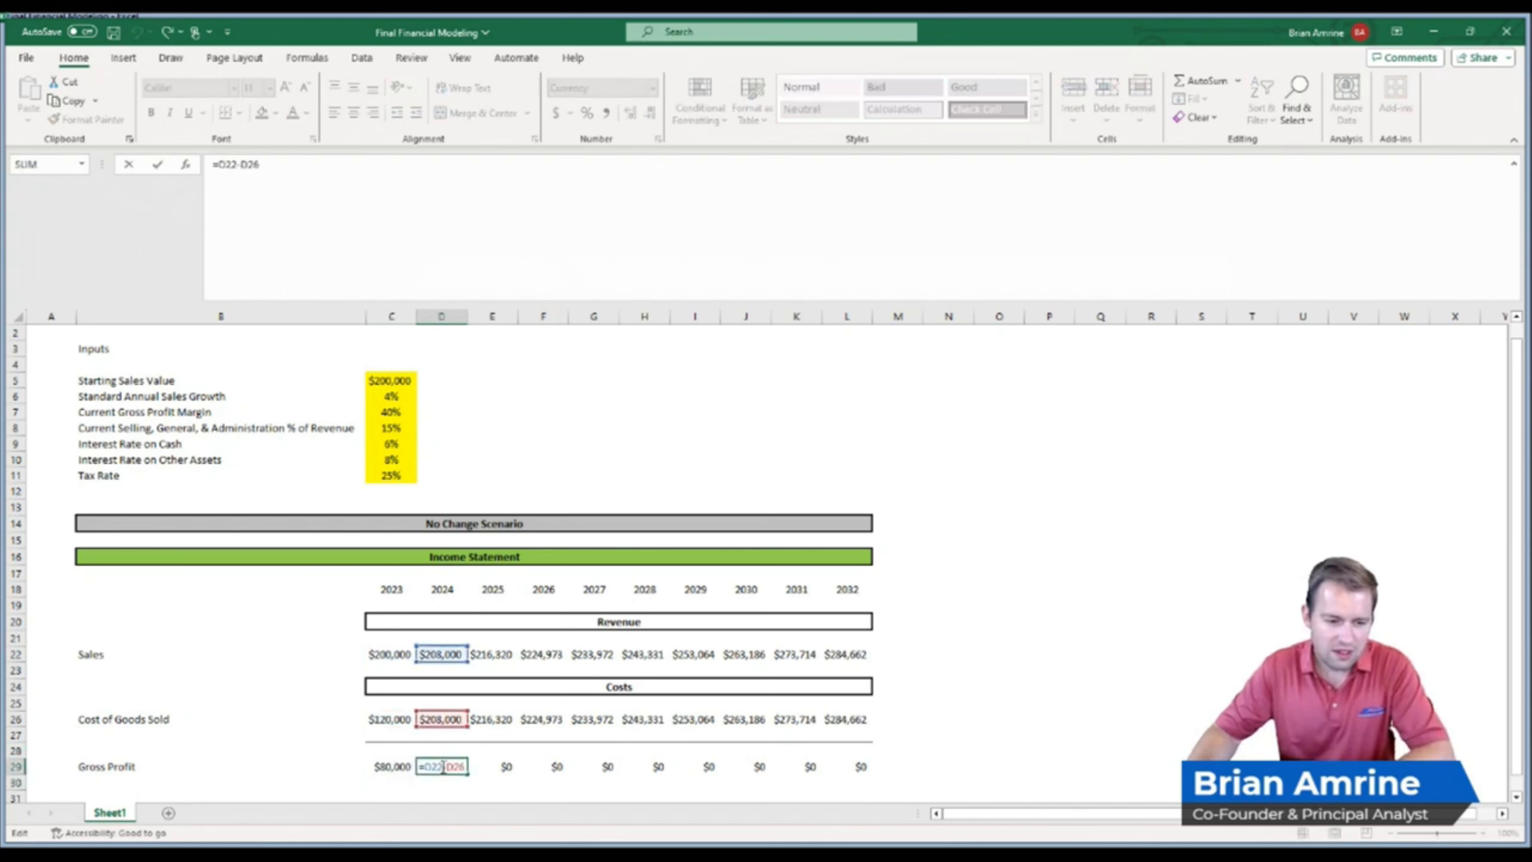
key("Return")
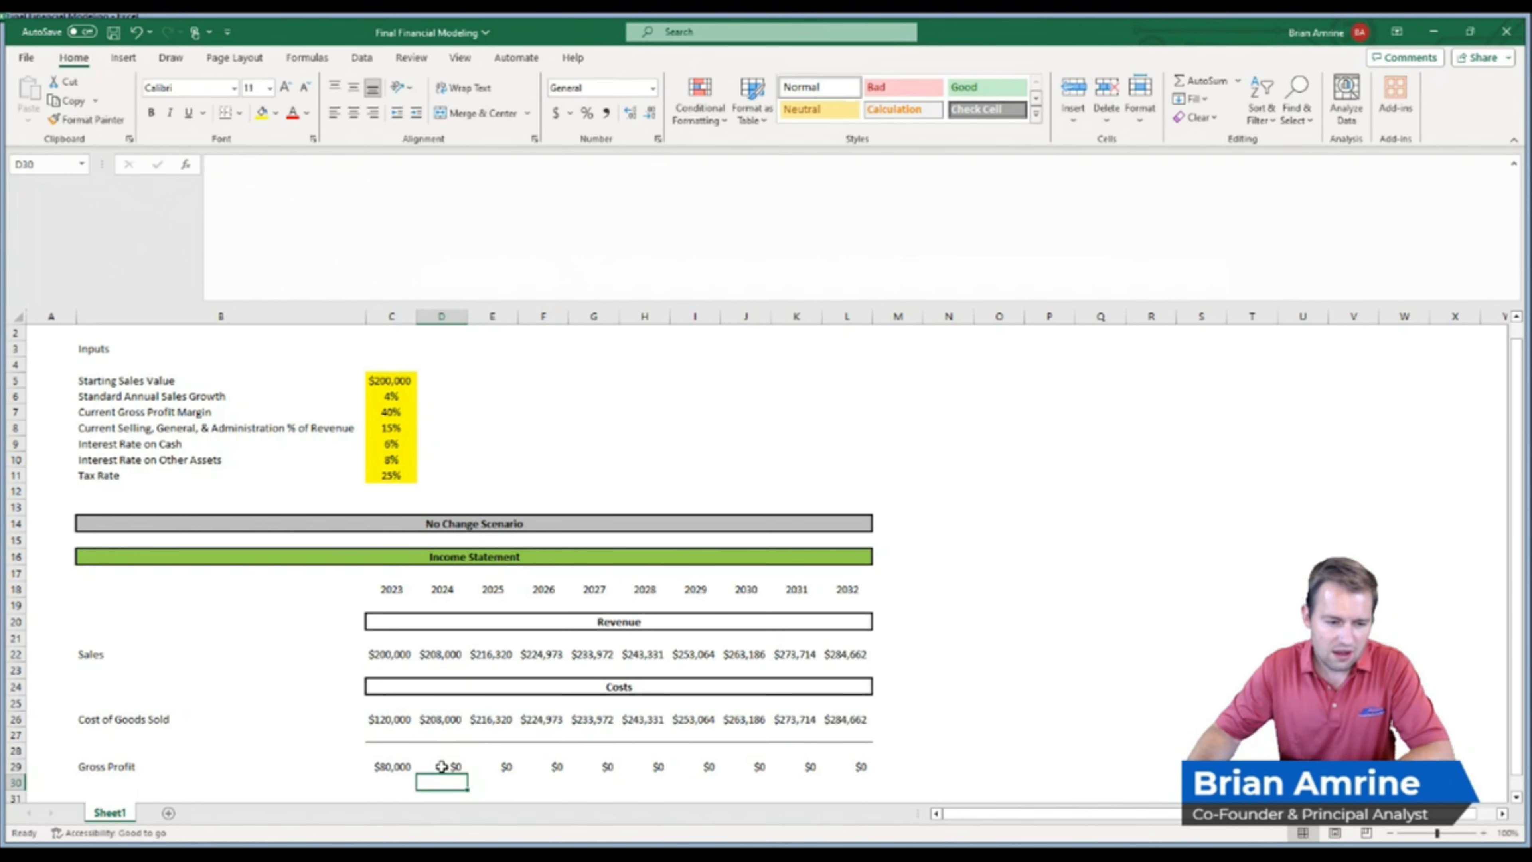
left_click(442, 767)
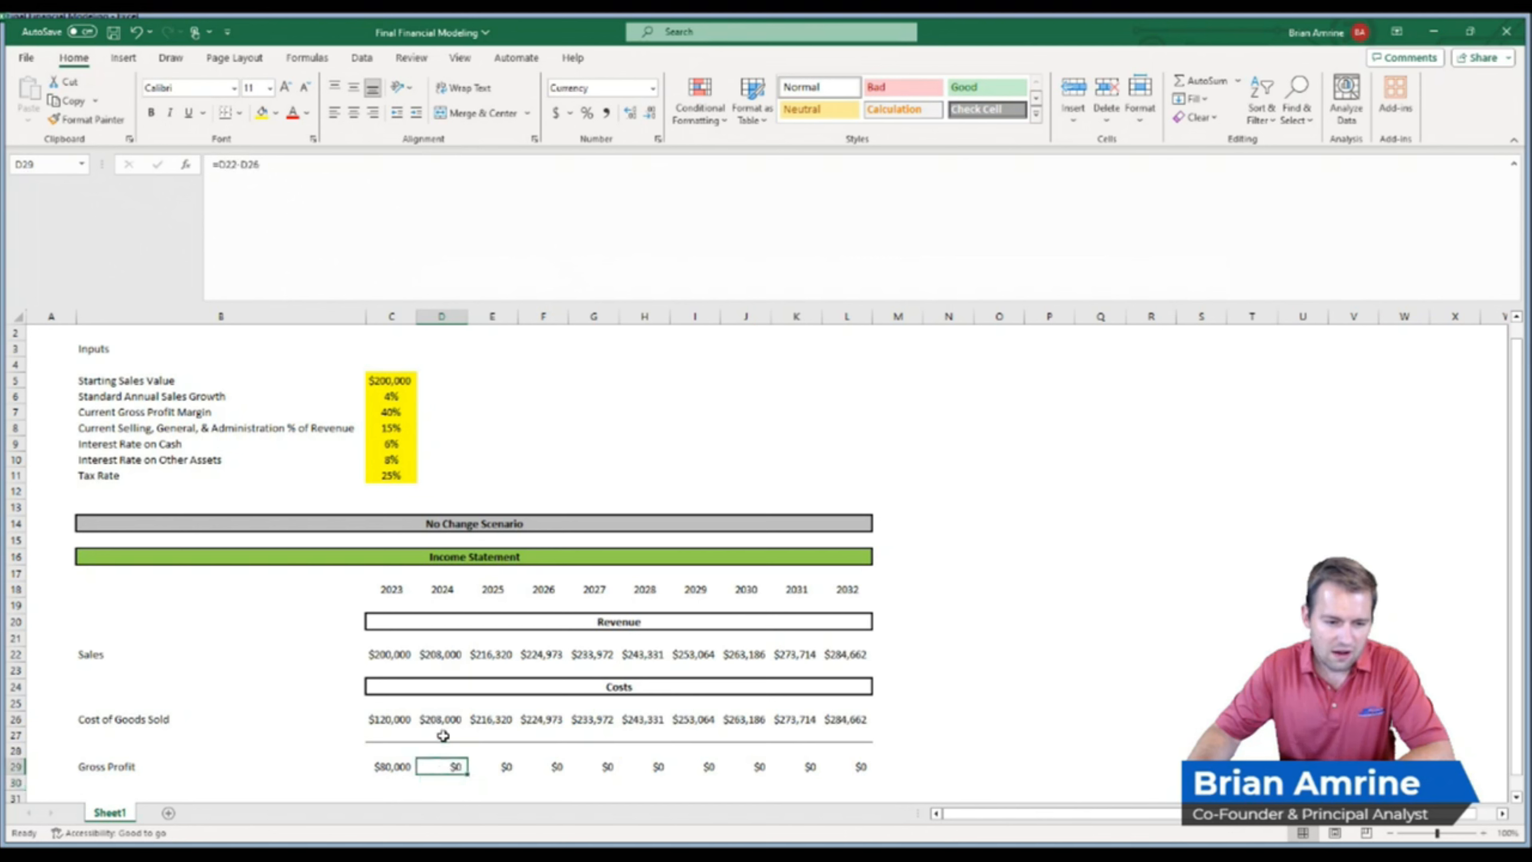
Make the margin reference absolute in the 2023 Cost of Goods Sold formula, =C22*(1-$C$7) in C26, and fill it across to L26
left_click(442, 718)
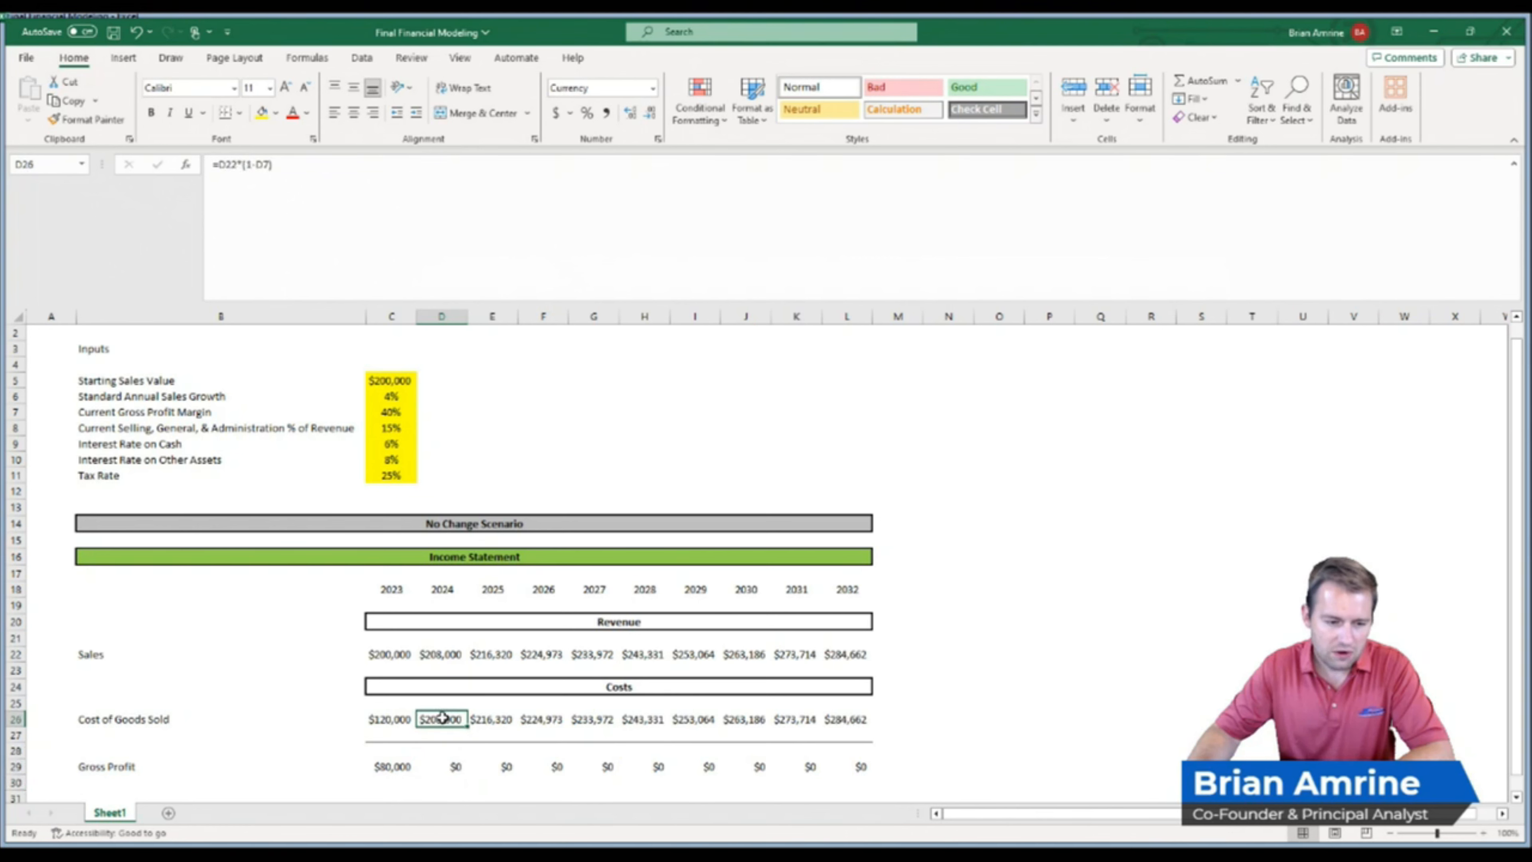
double_click(442, 719)
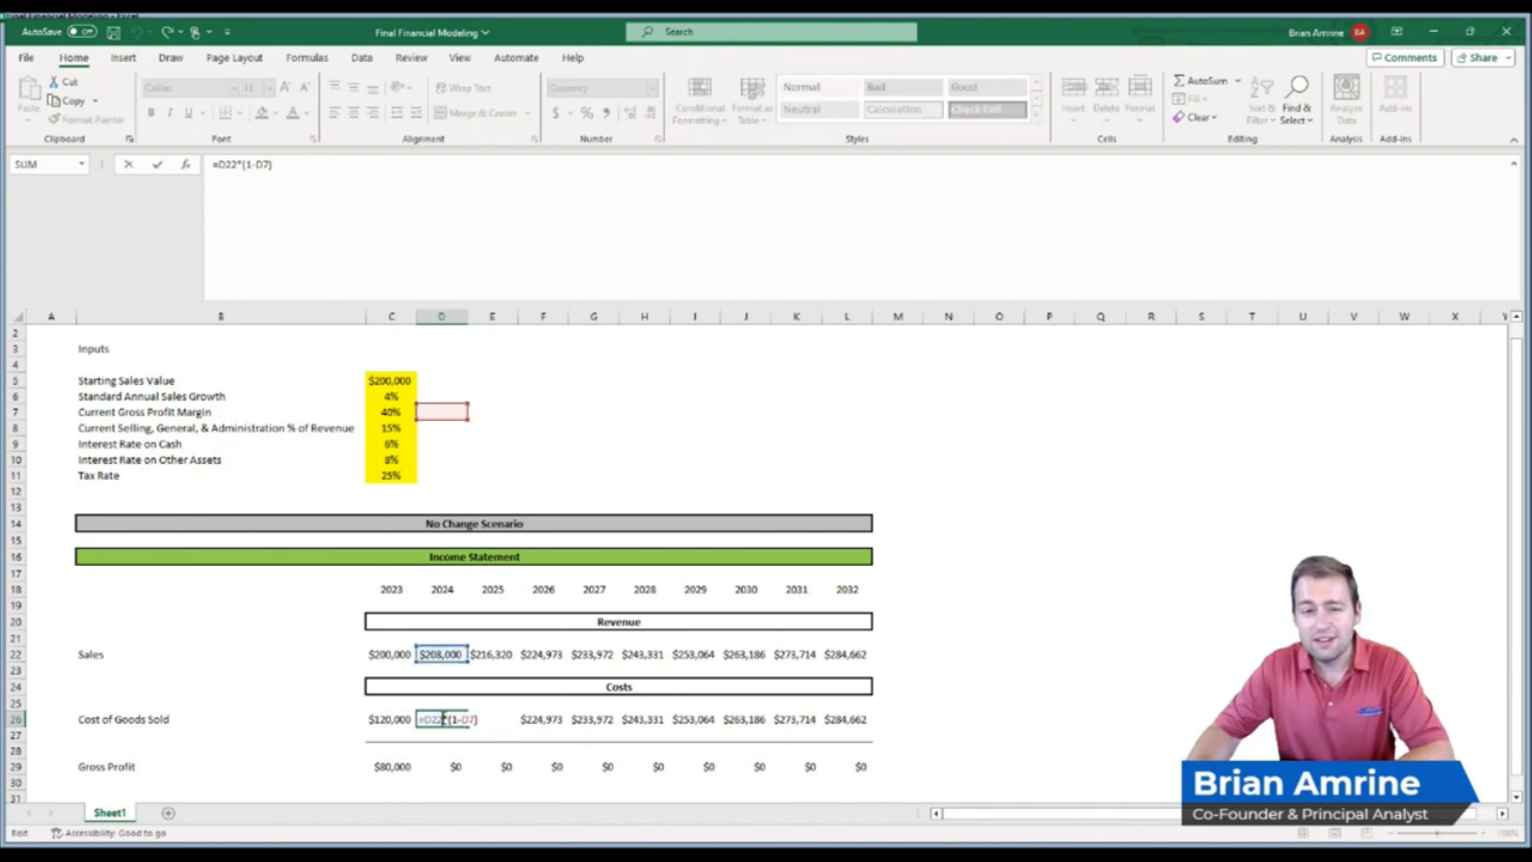
key("Return")
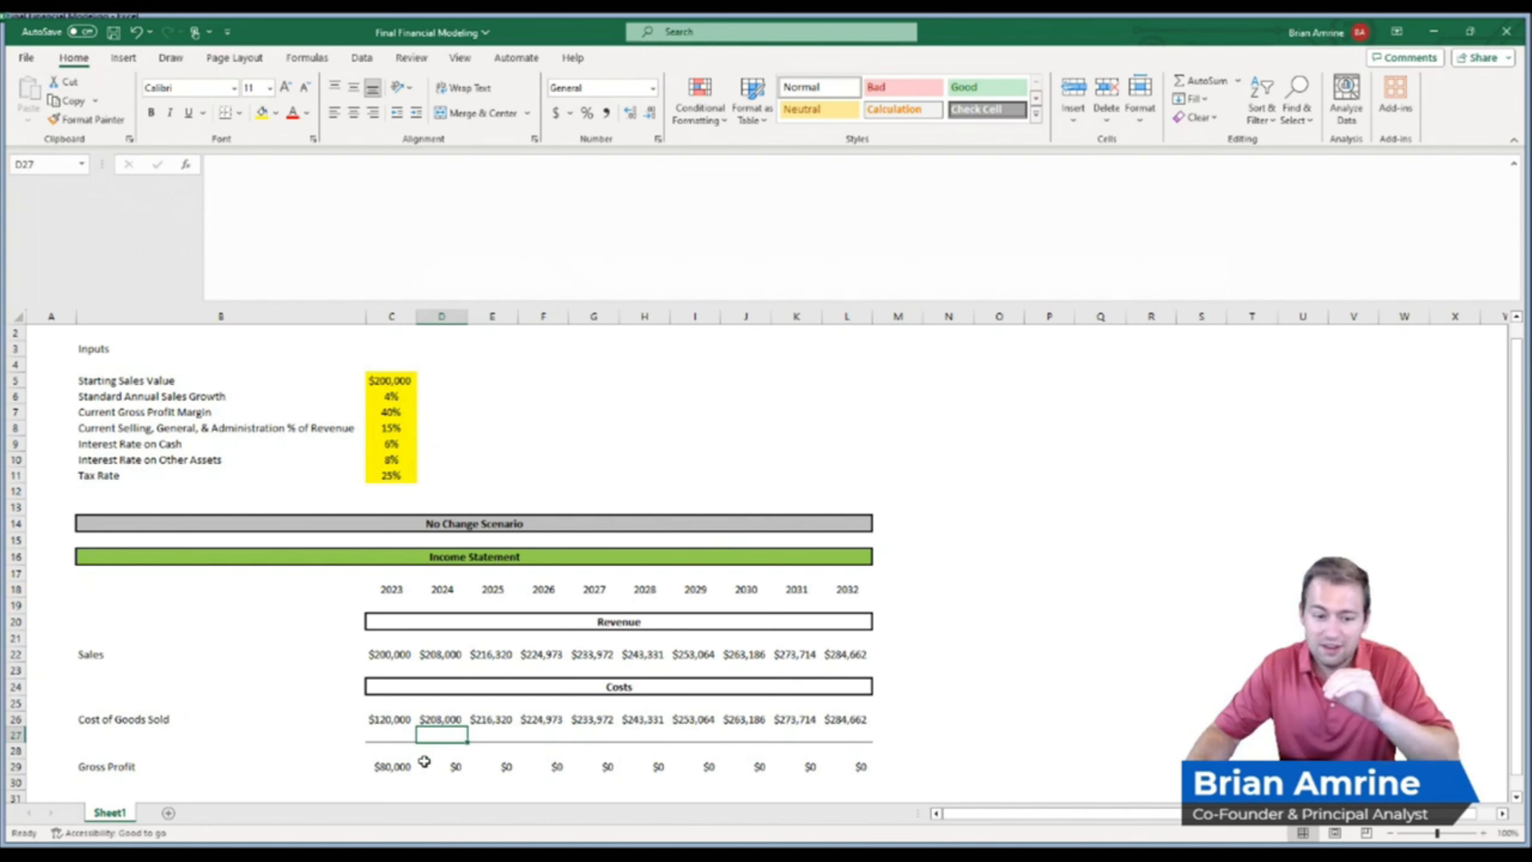
double_click(397, 719)
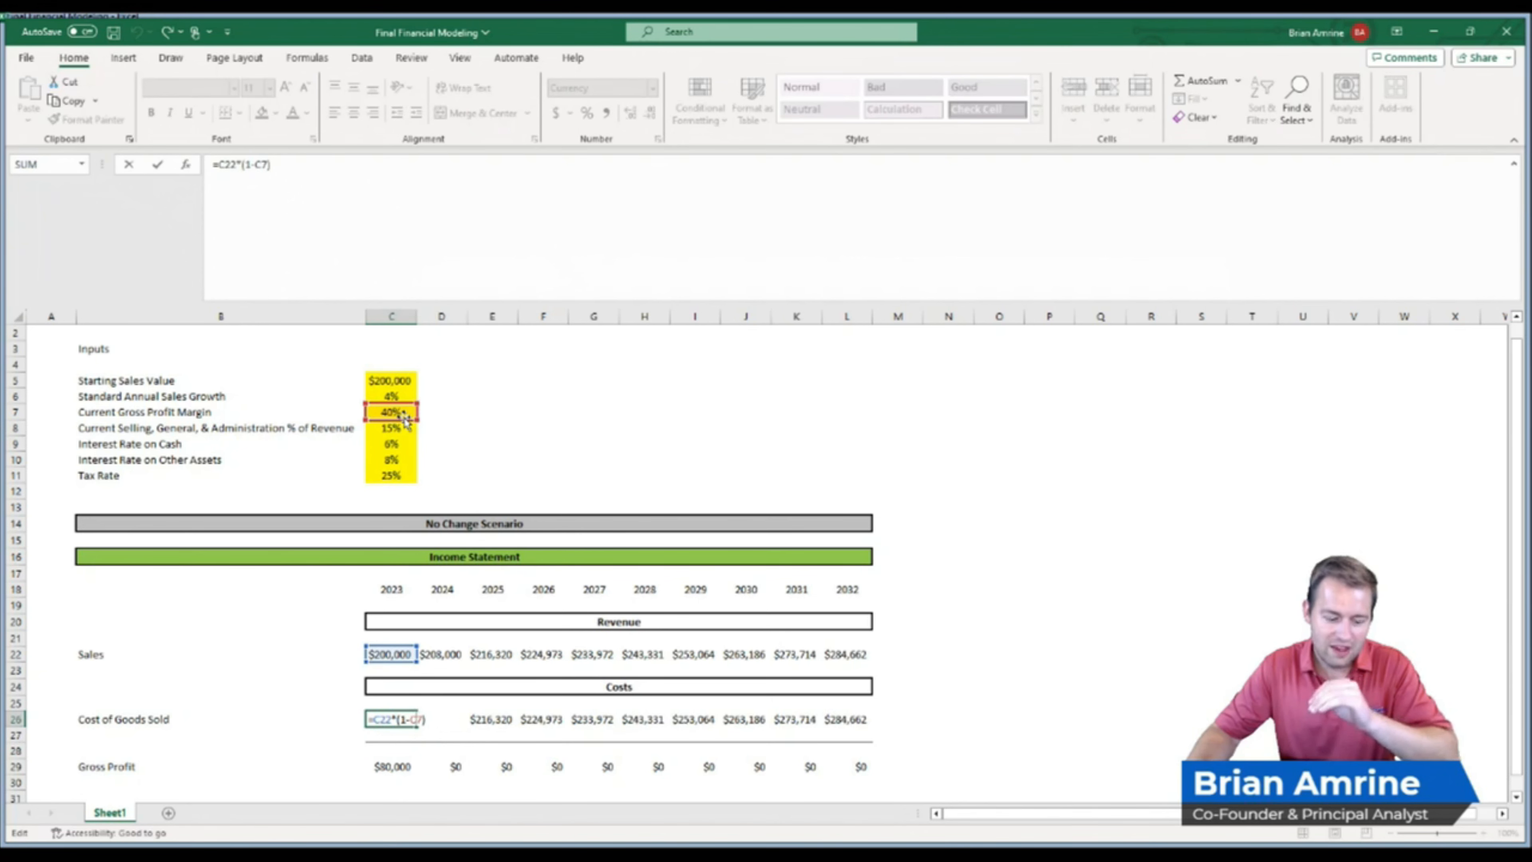
key("F4")
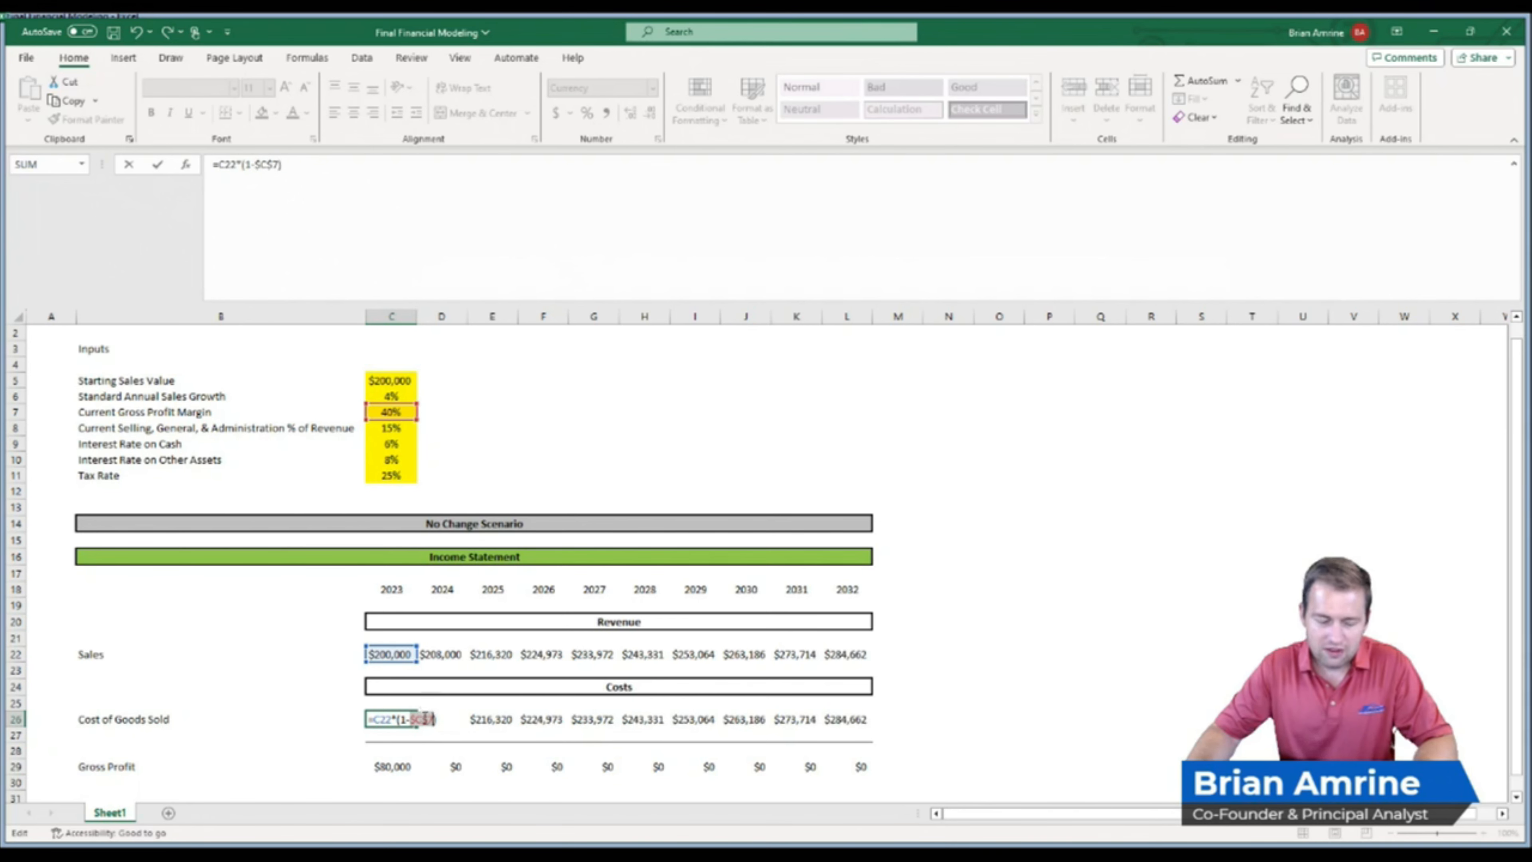
key("Return")
left_click(406, 721)
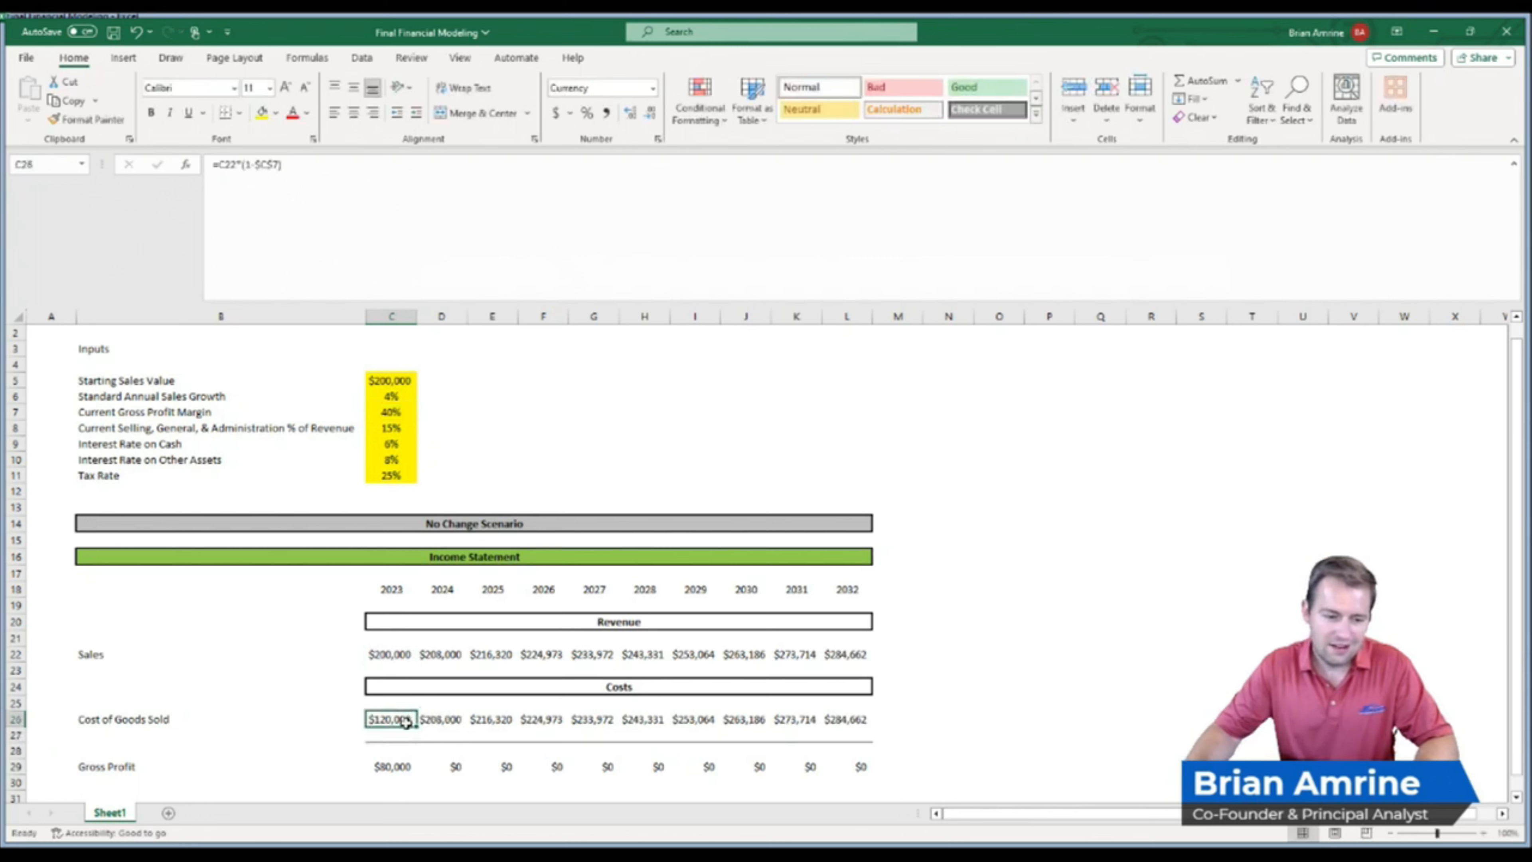
left_click_drag(416, 726, 854, 737)
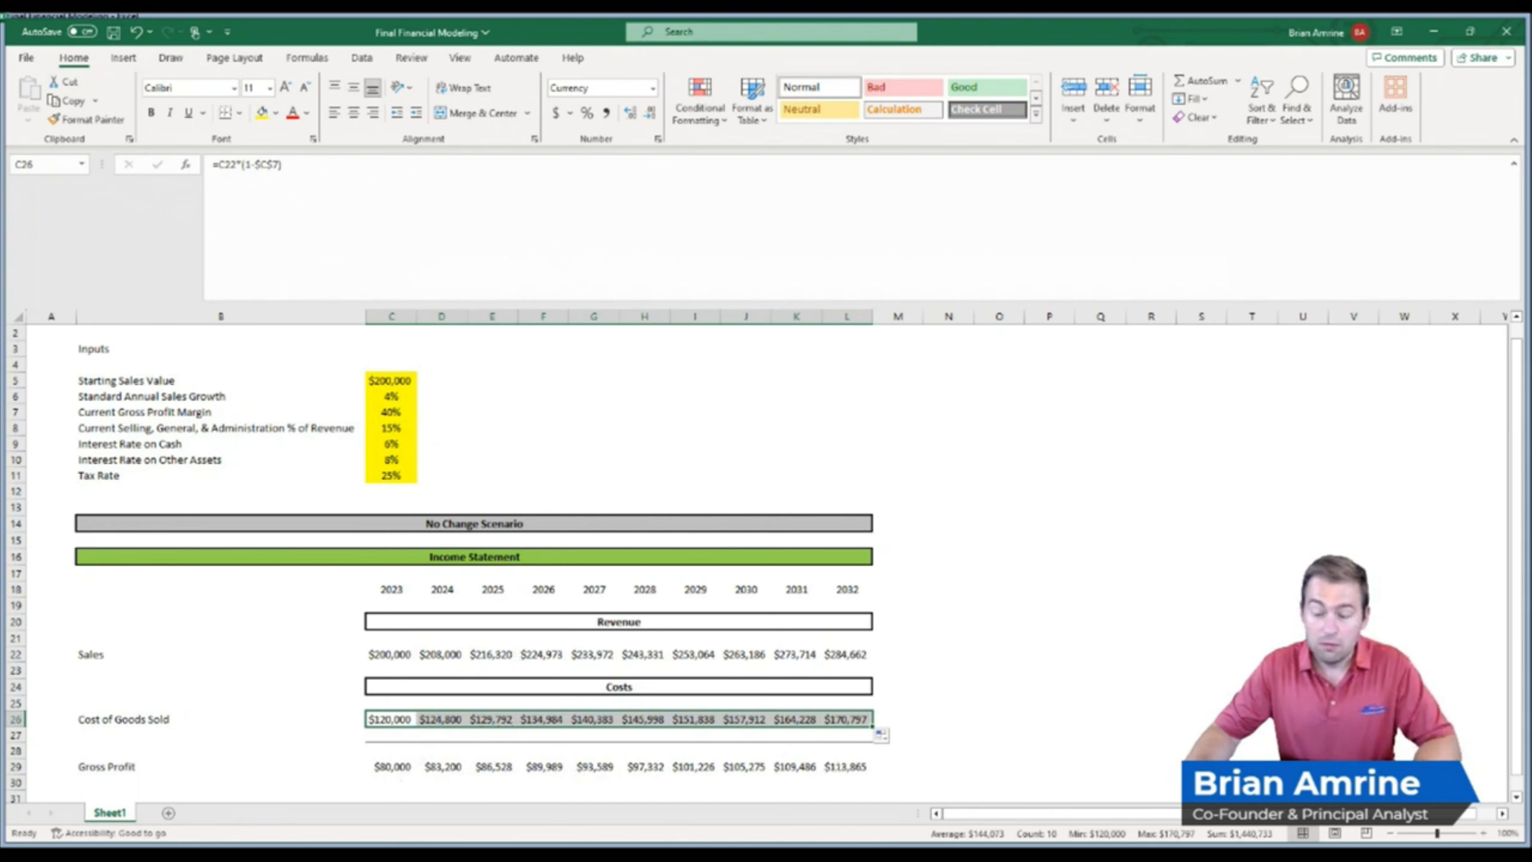
Copy the merged Costs header to row 31, starting at C31, and retitle the copy Operating Costs
left_click(402, 798)
left_click_drag(402, 798, 429, 715)
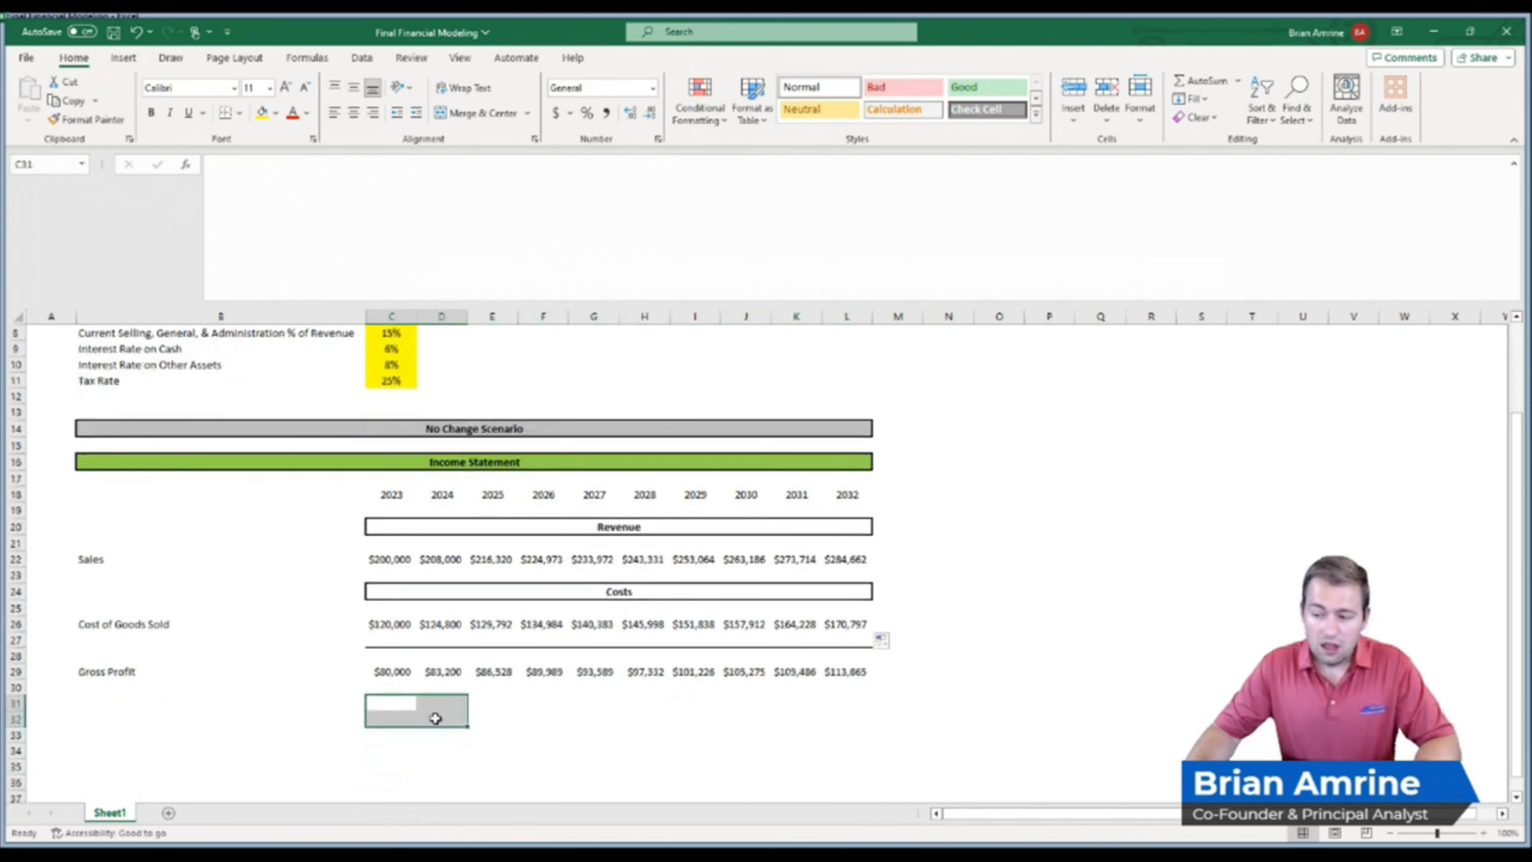
left_click(630, 634)
left_click(643, 592)
key("ctrl+c")
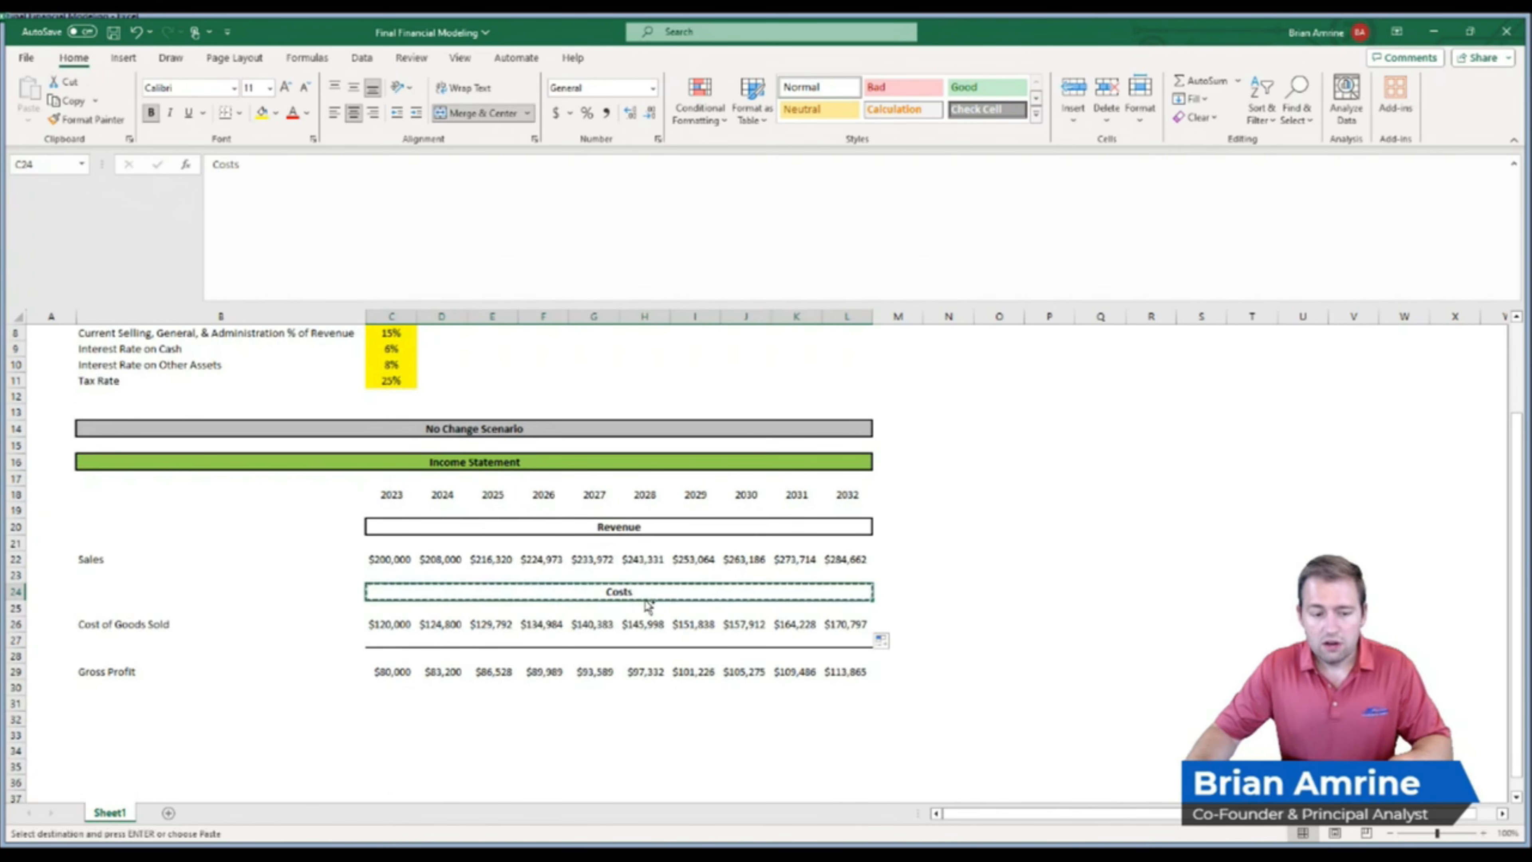
left_click(403, 703)
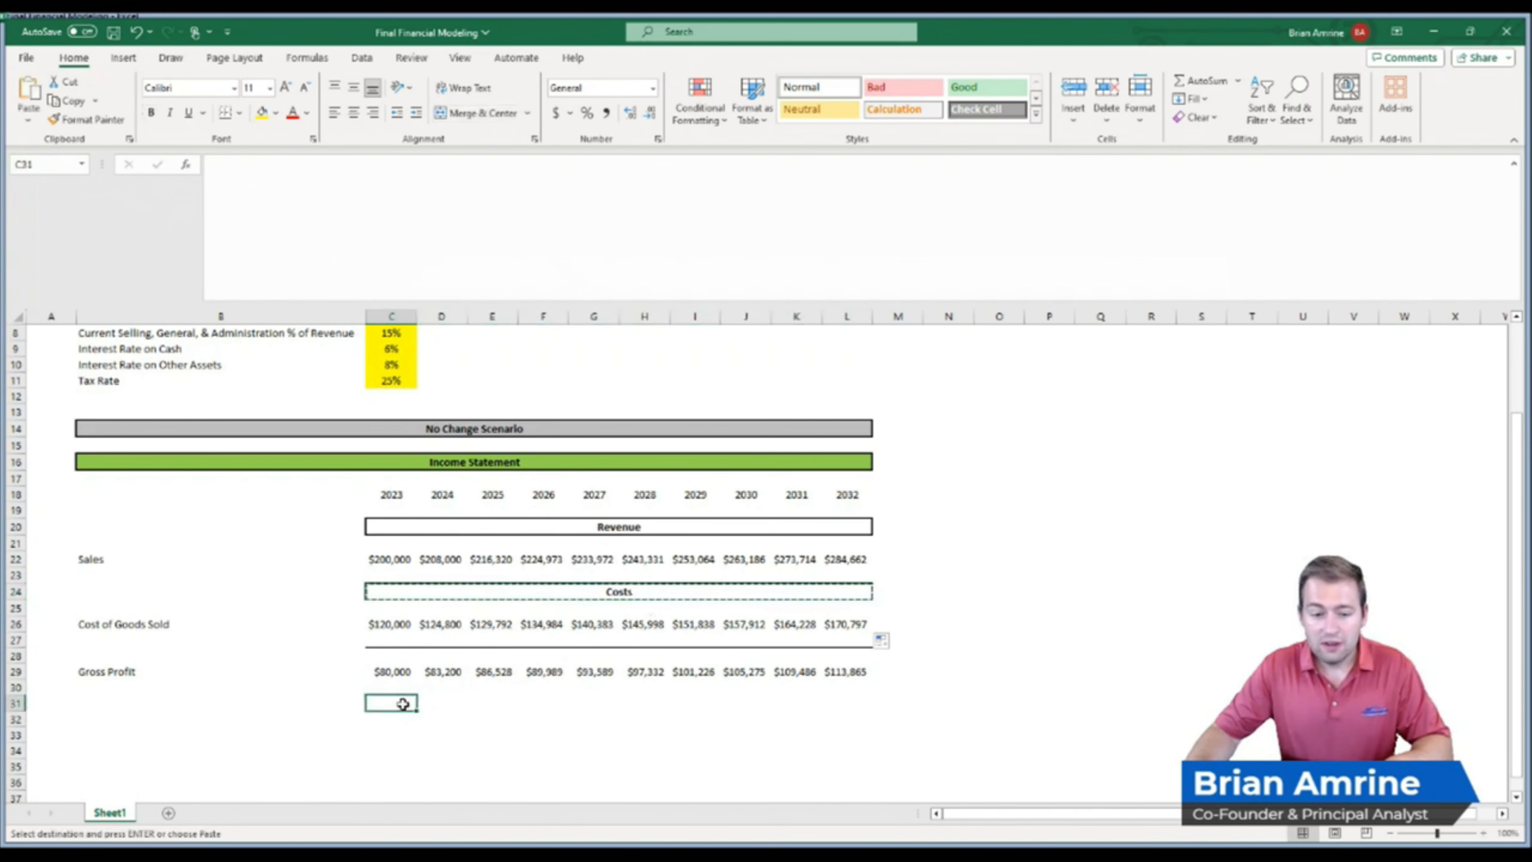
key("ctrl+v")
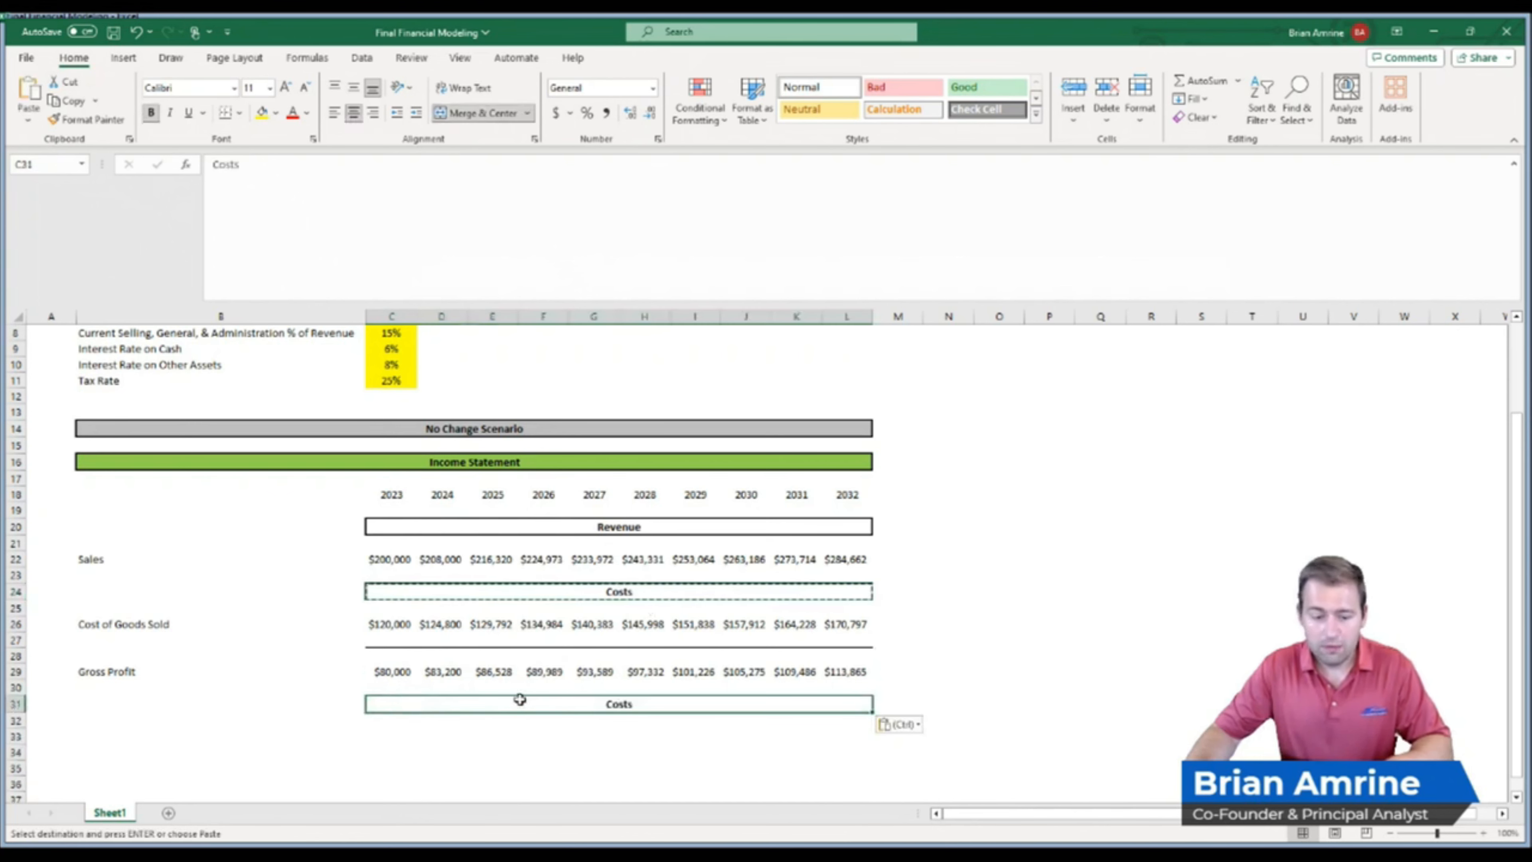
type("Operating")
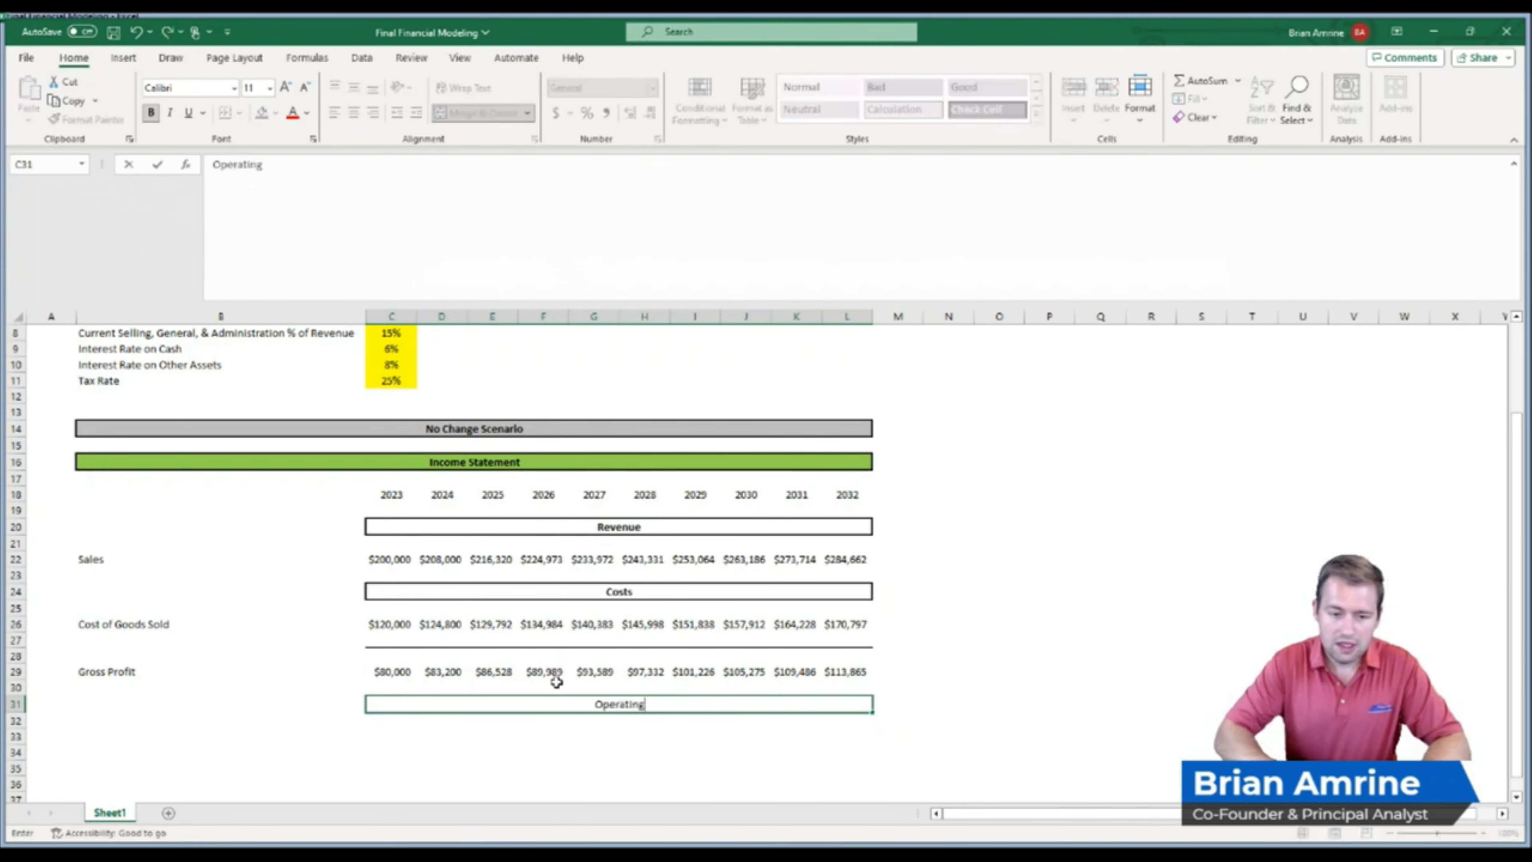
type(" Costs")
key("Return")
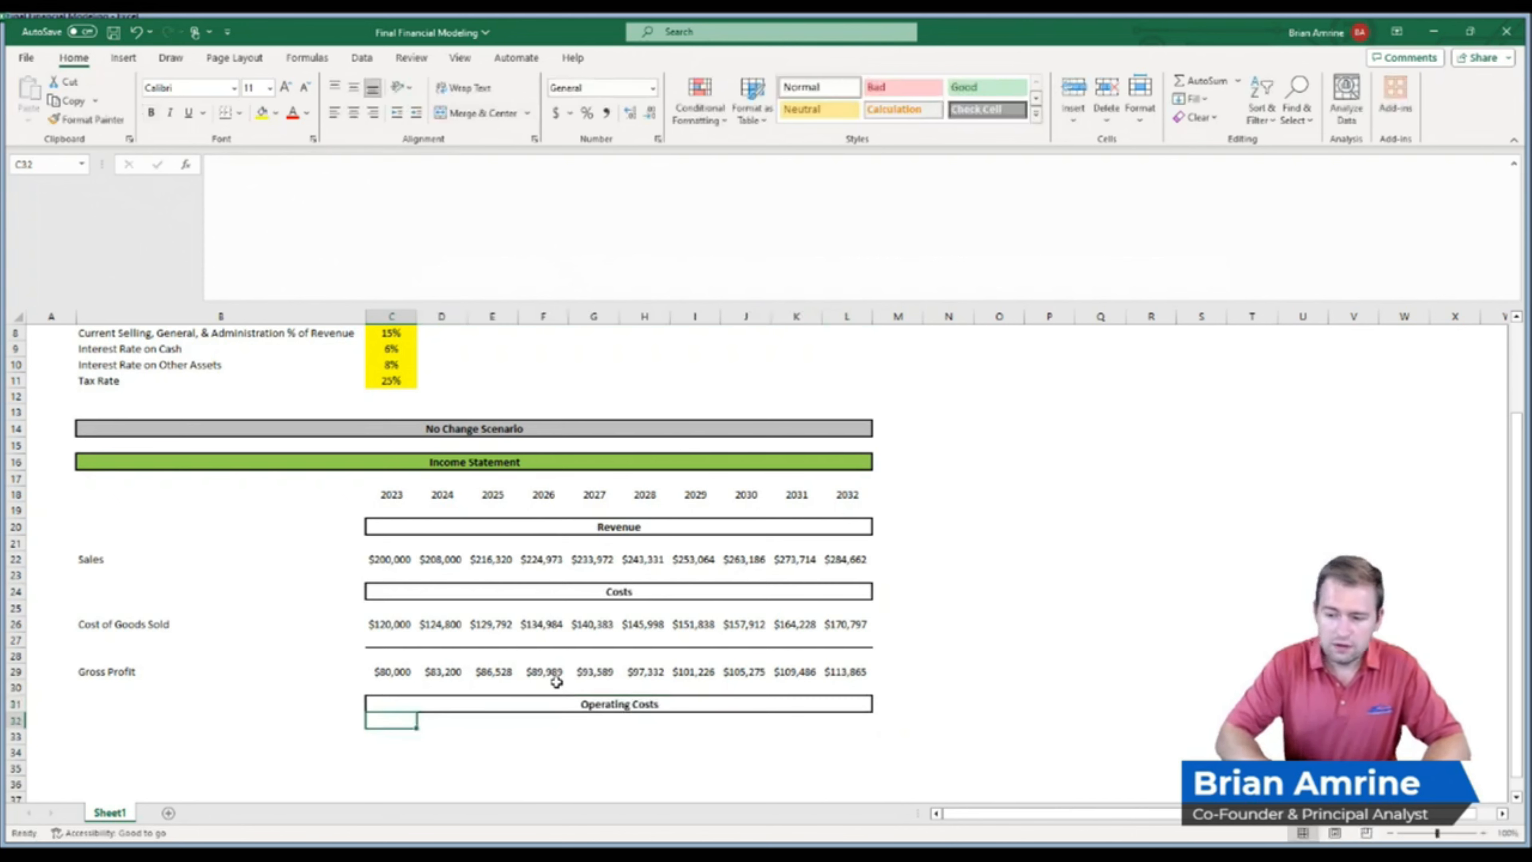
Label B33 as Selling, General, & Adminstrative
left_click(289, 732)
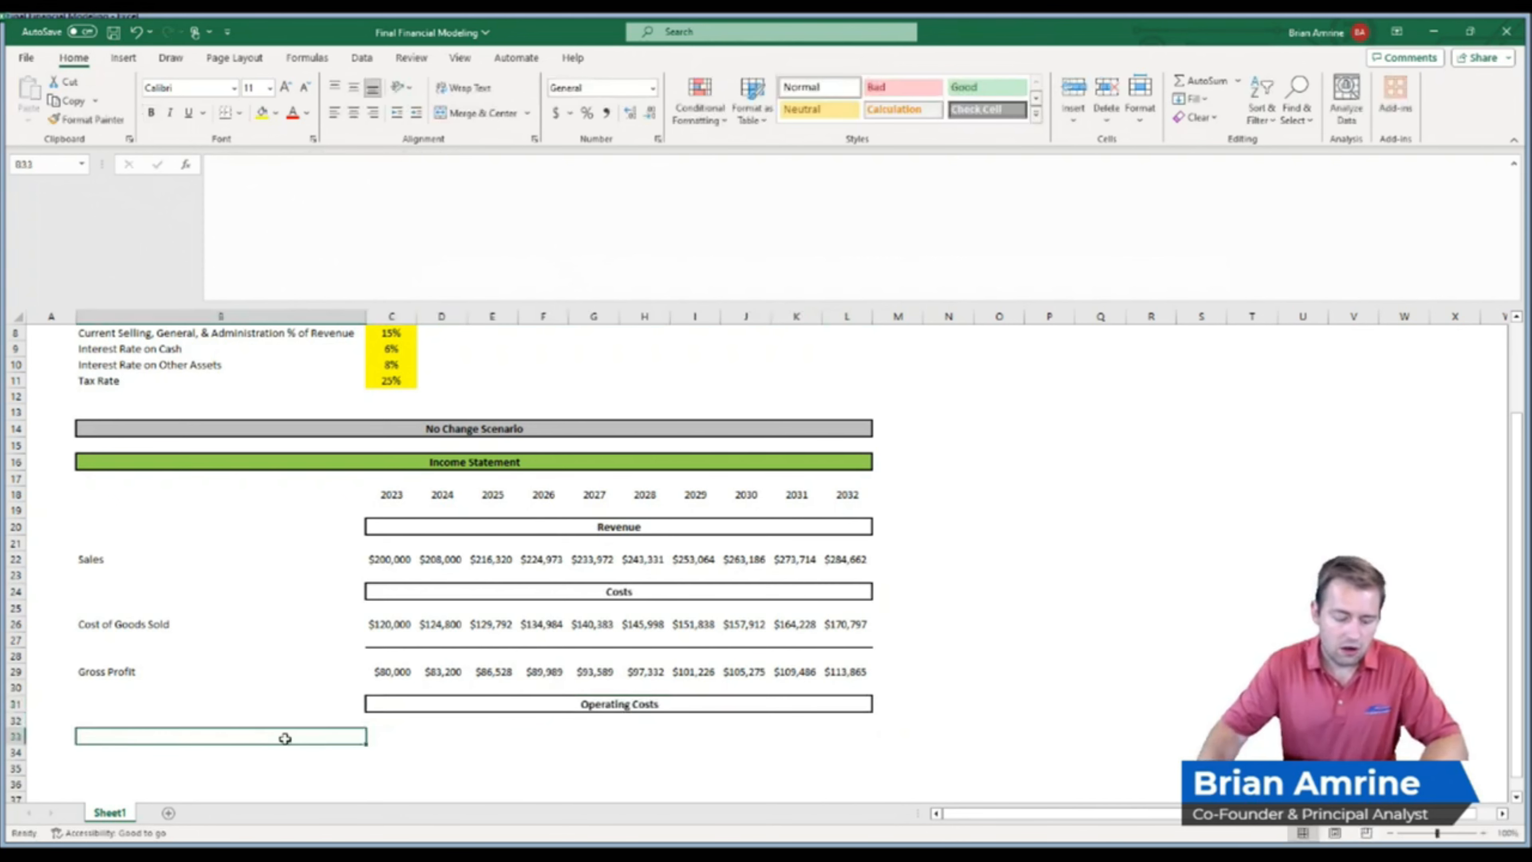
type("Selling, Gen")
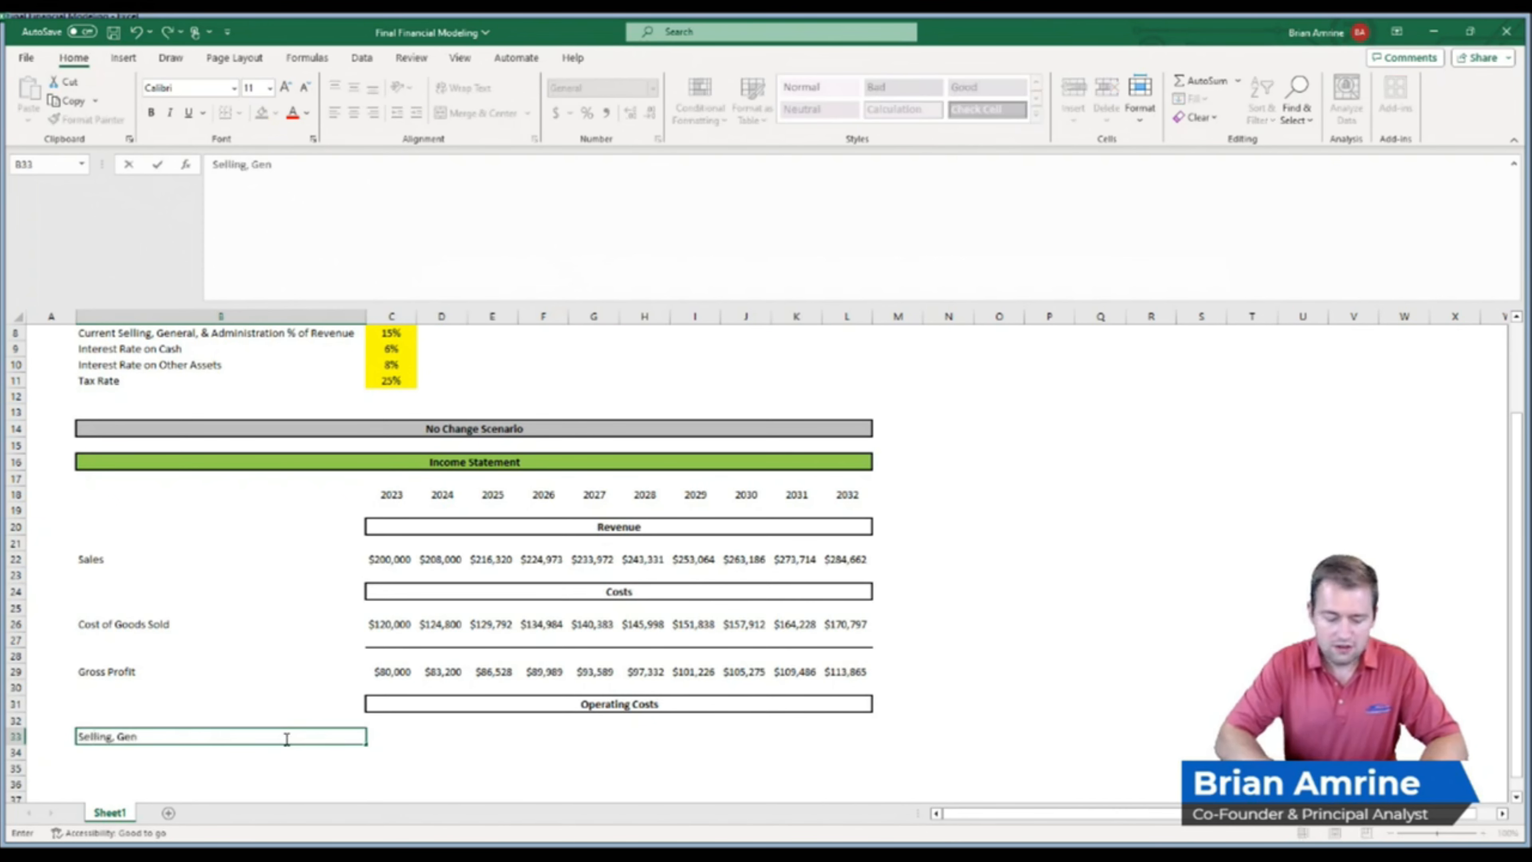
type("eral, & Adminstrative")
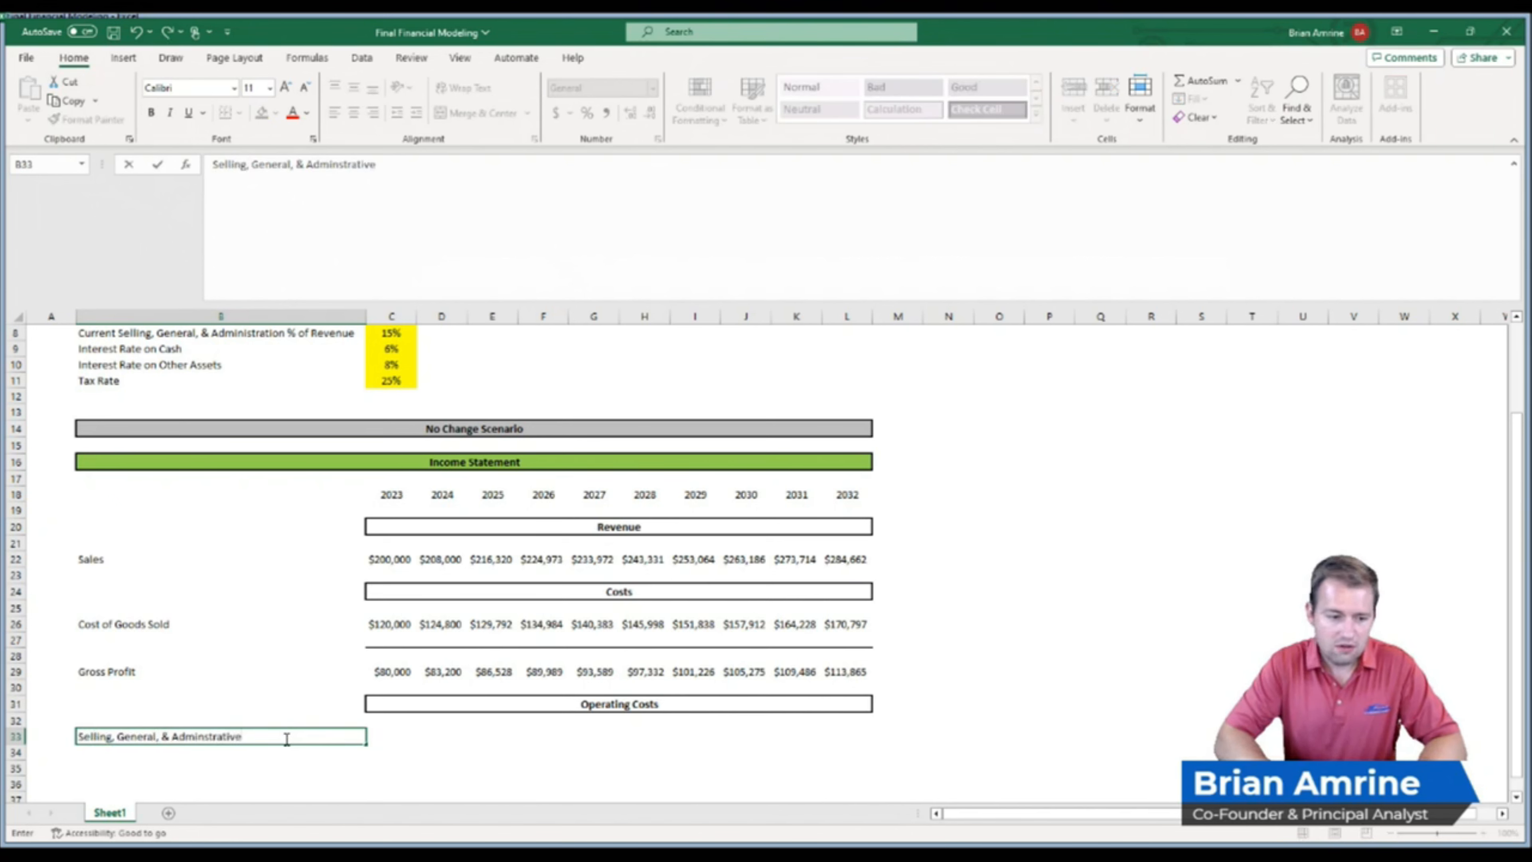
key("Return")
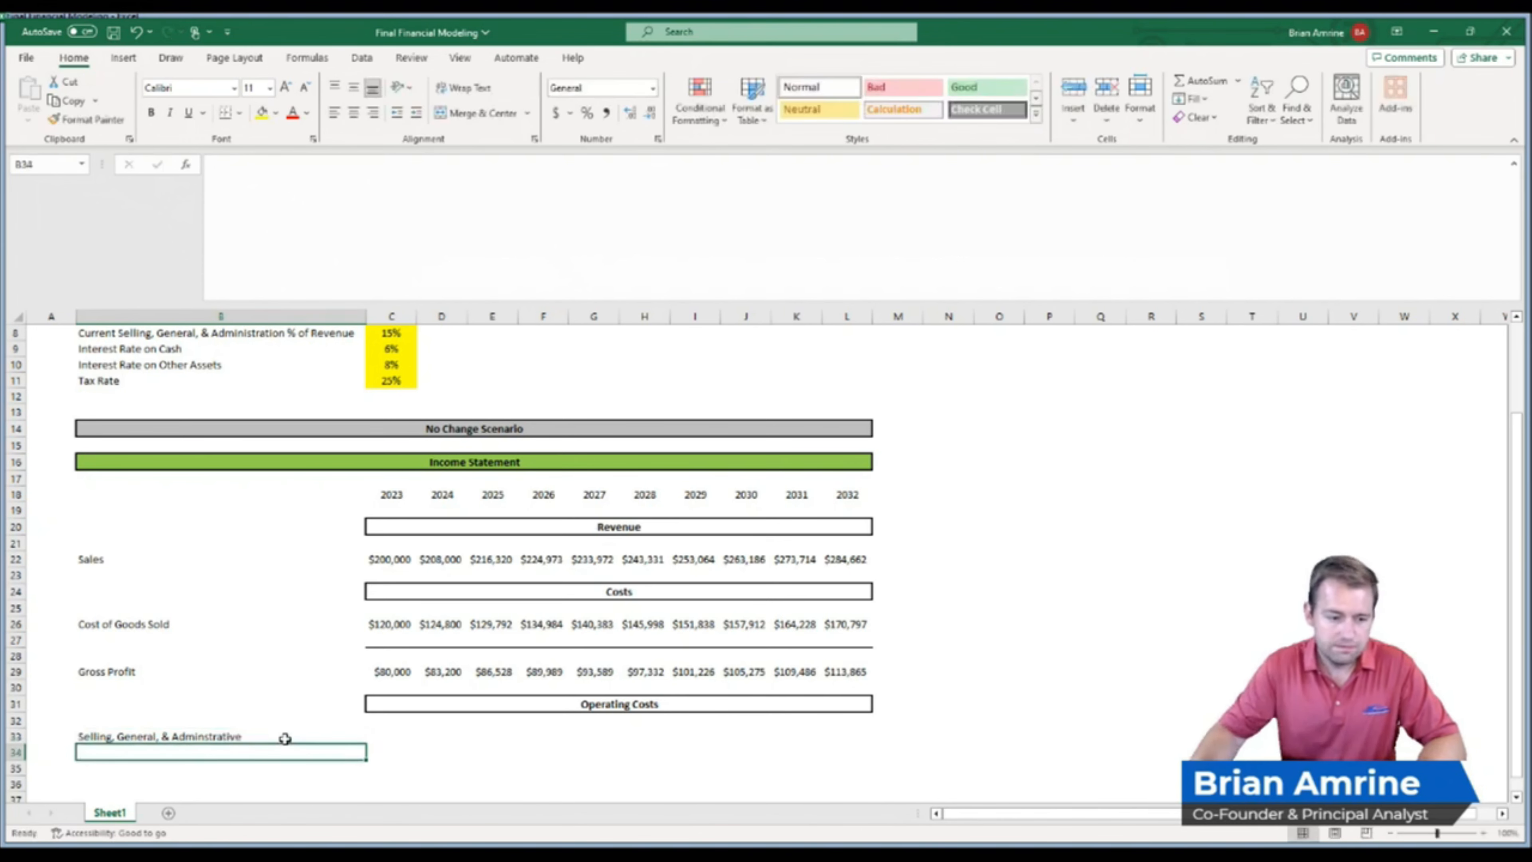
Enter =C22*$C$8 as the 2023 Selling, General, & Adminstrative formula in C33 and fill it across to L33
left_click(436, 733)
left_click(410, 737)
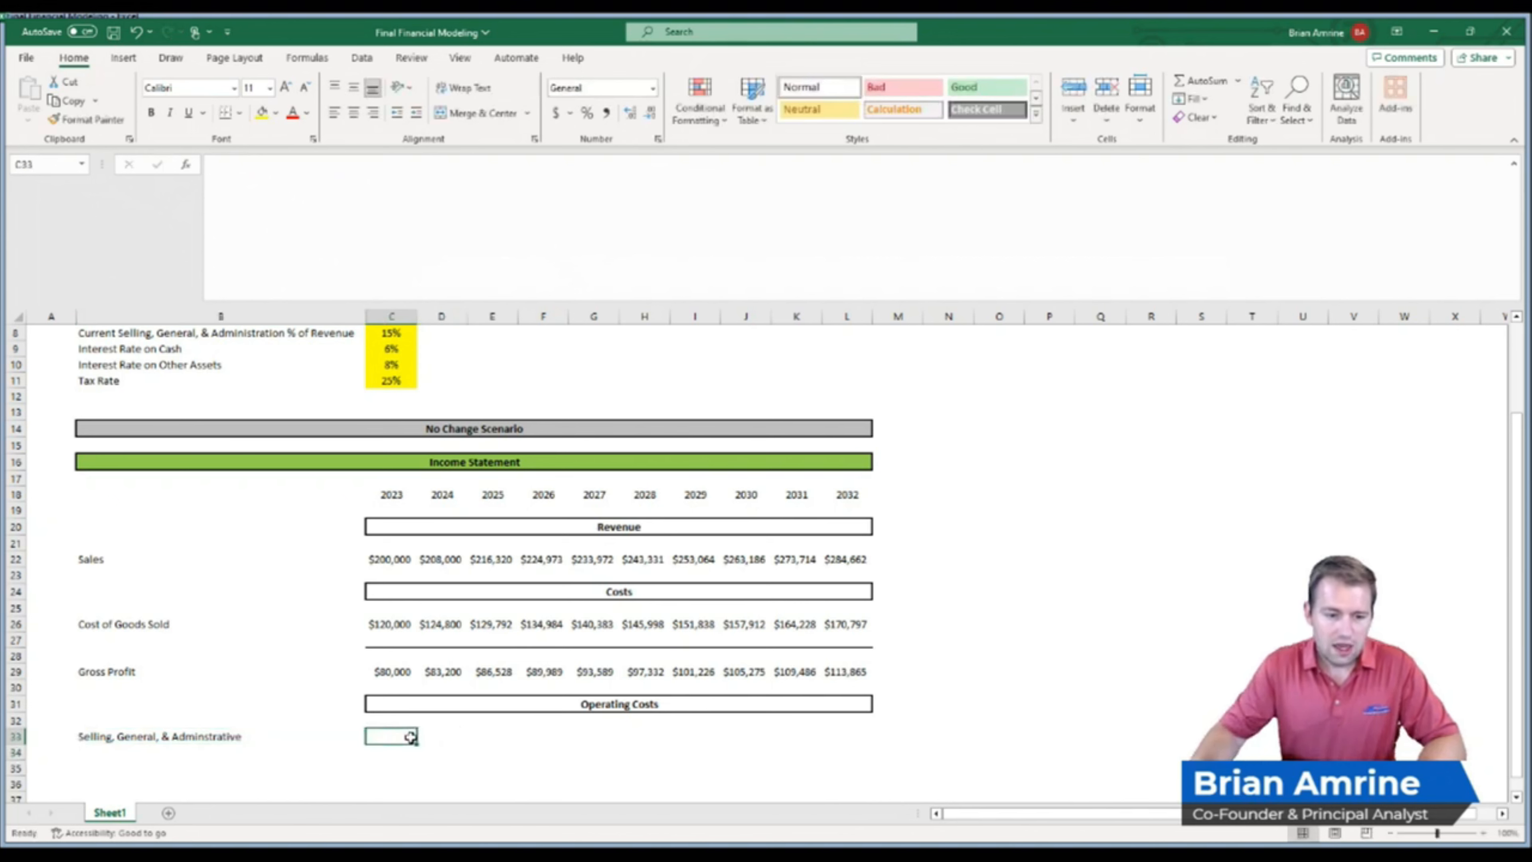
scroll(410, 733, "up", 1)
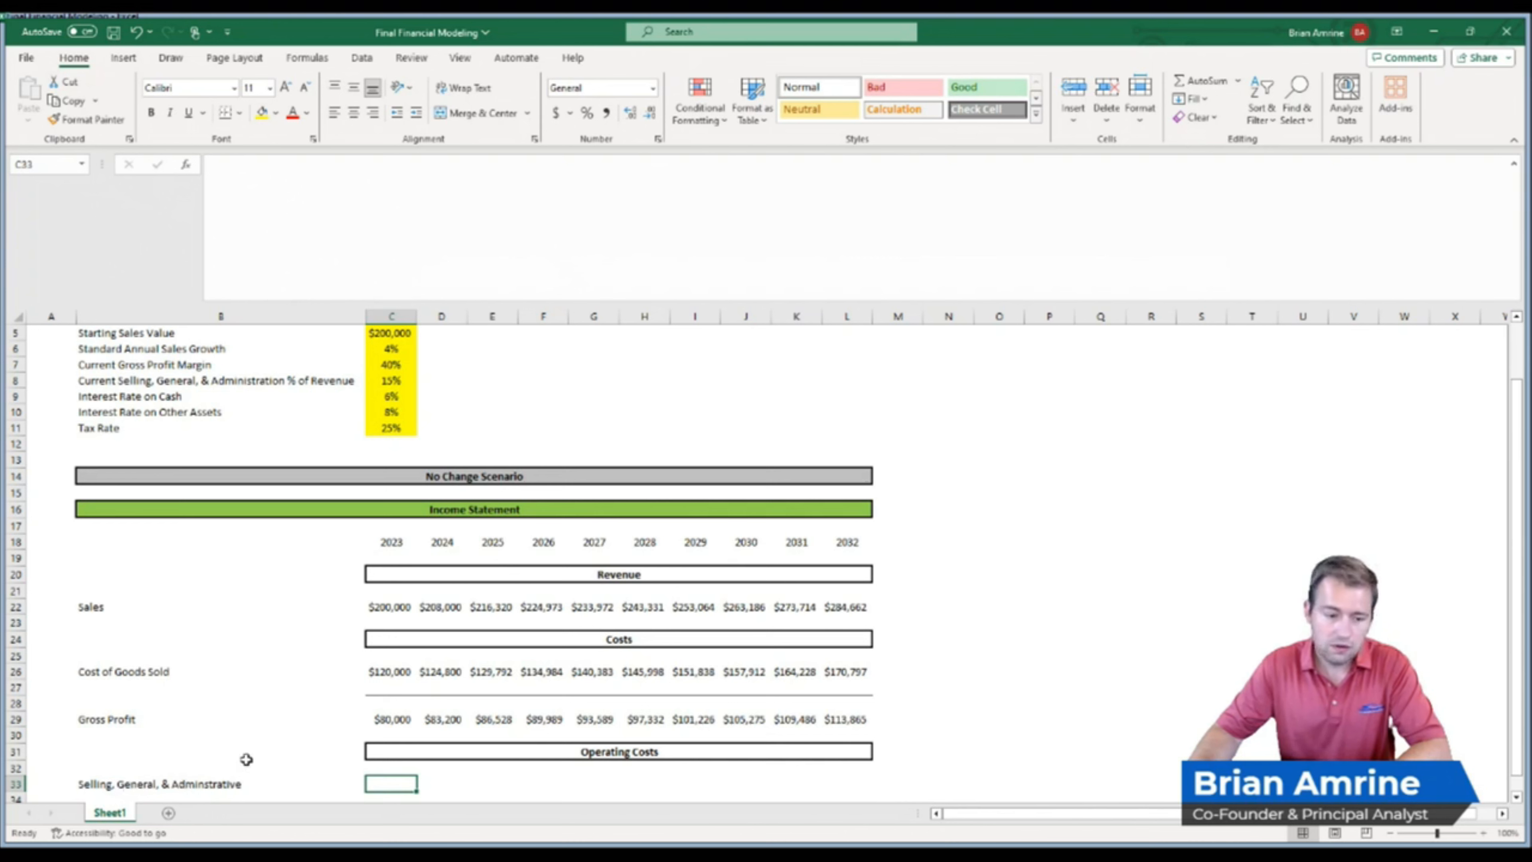
type("=")
left_click(390, 600)
type("*")
left_click(388, 381)
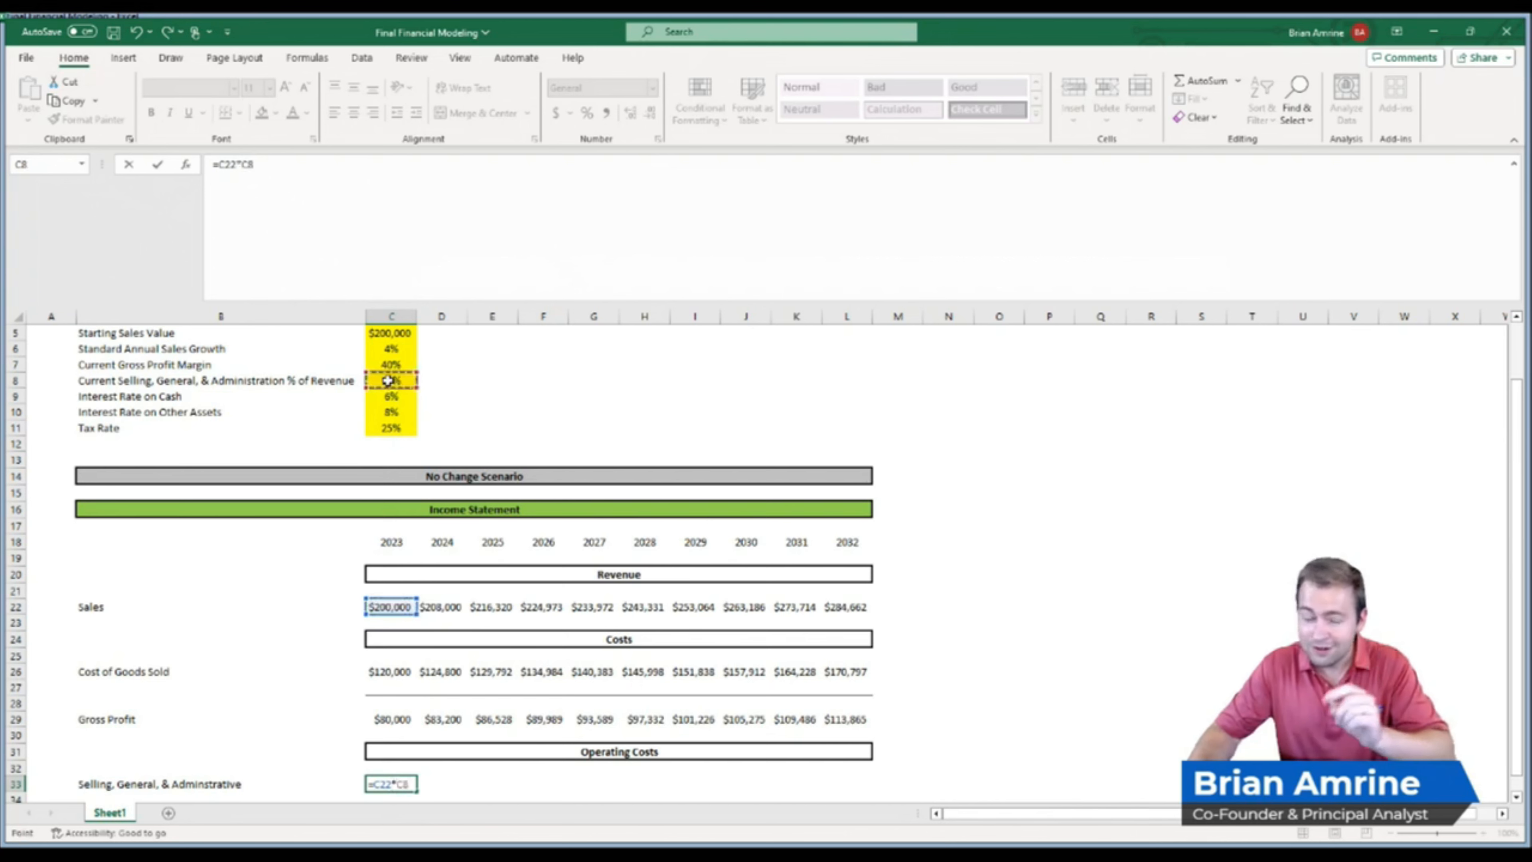
key("F4")
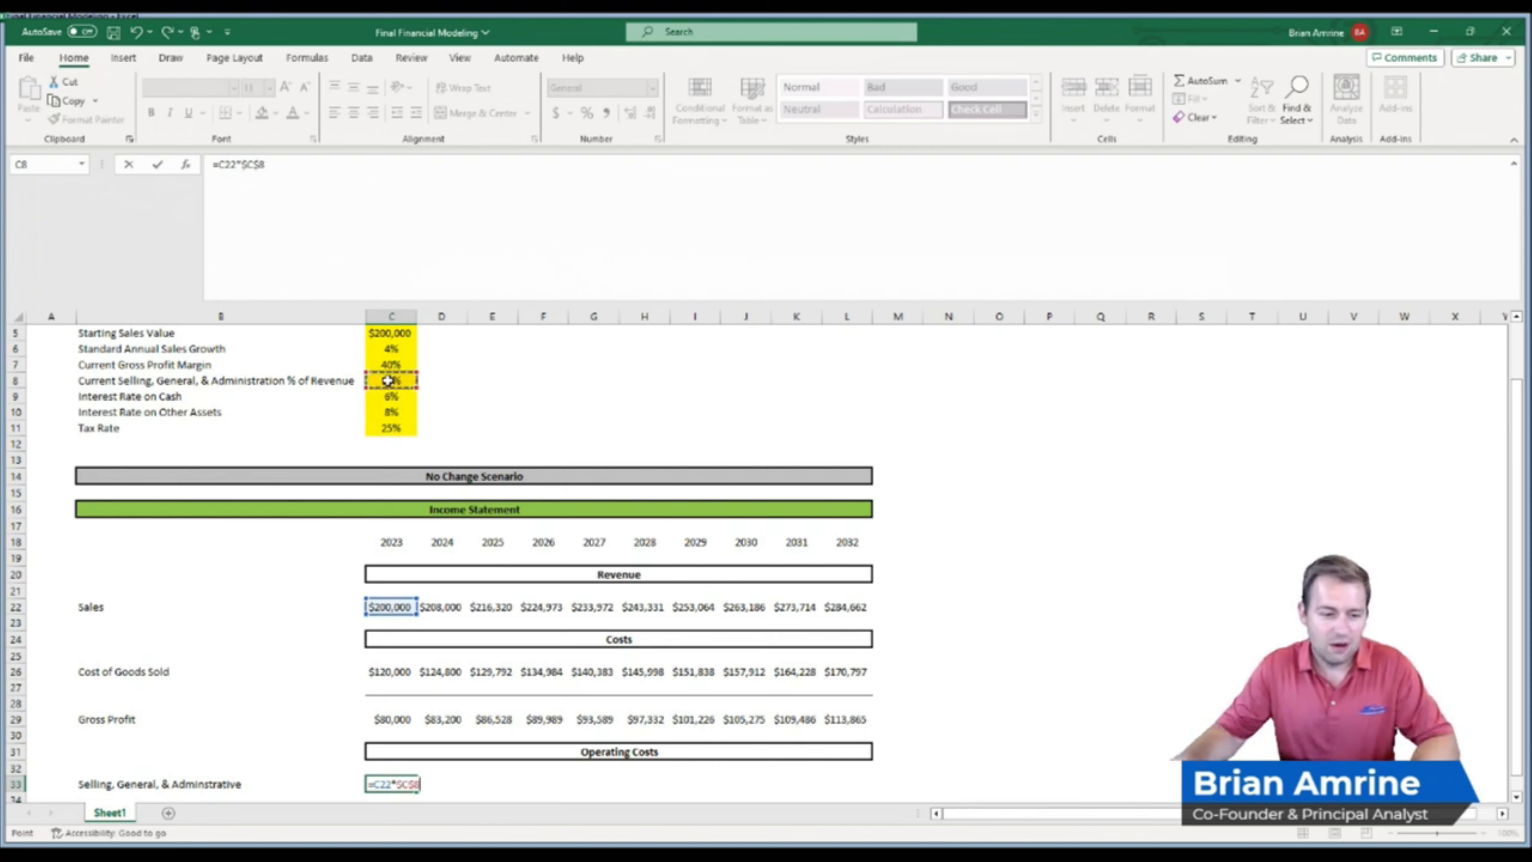
key("Return")
left_click(409, 775)
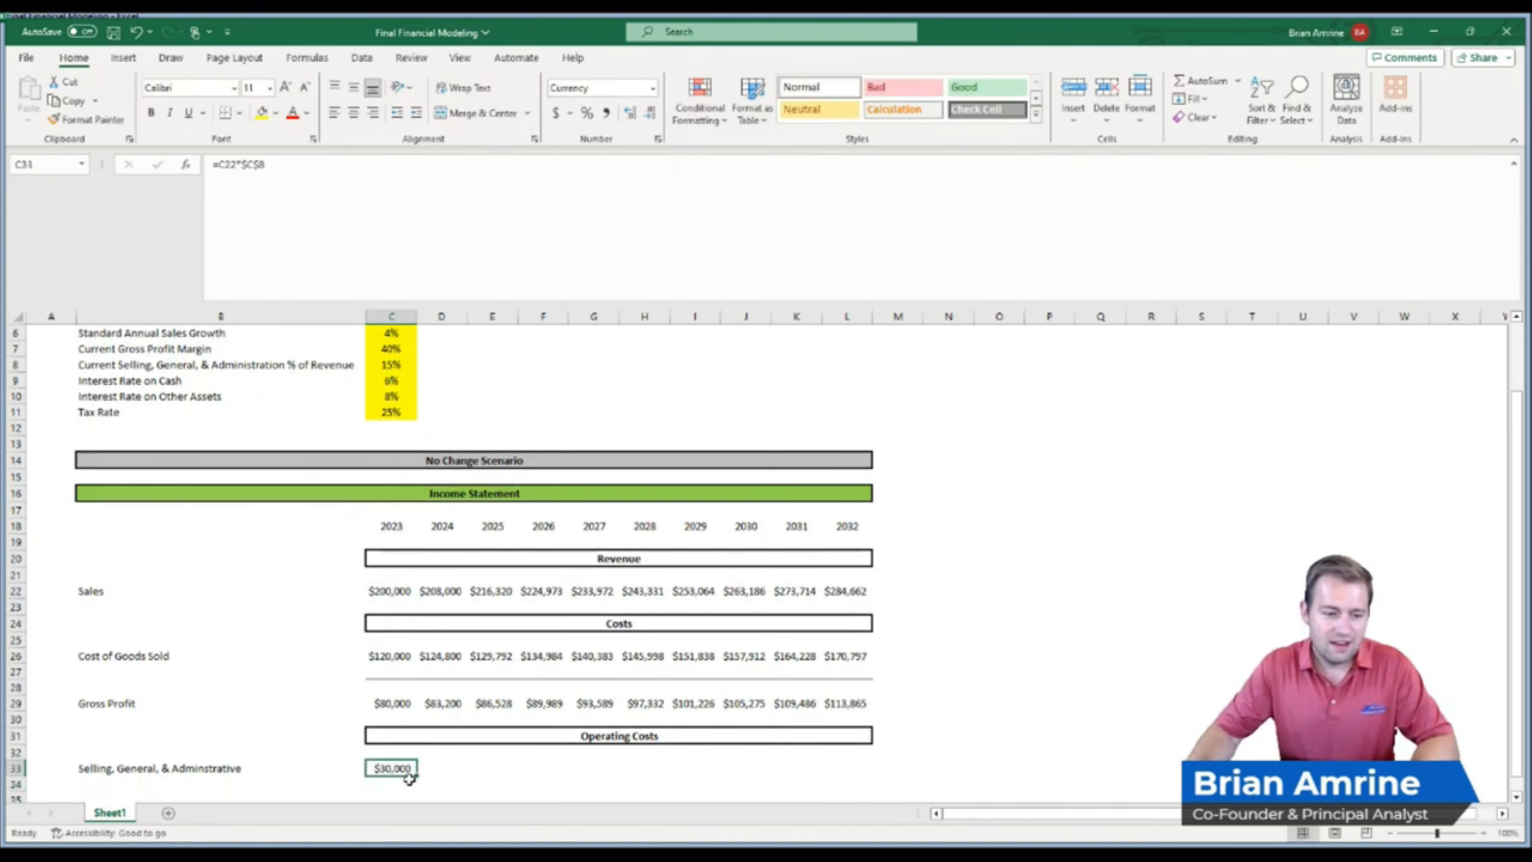
left_click_drag(416, 777, 851, 780)
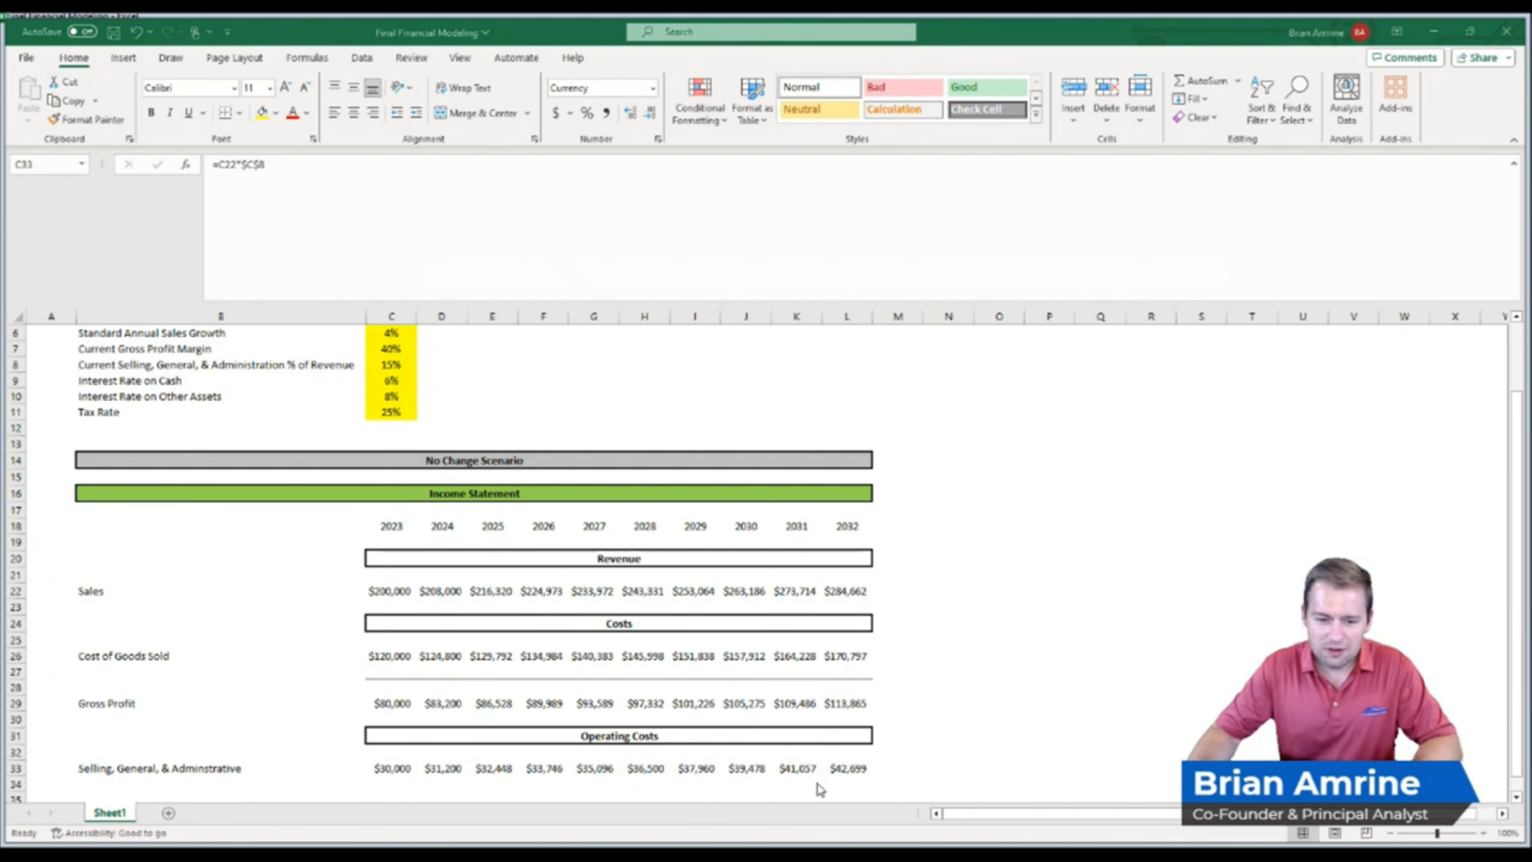
Add a bottom border along C34:L34 and label B36 as Earnings Before Taxes and Interest
left_click_drag(845, 783, 389, 783)
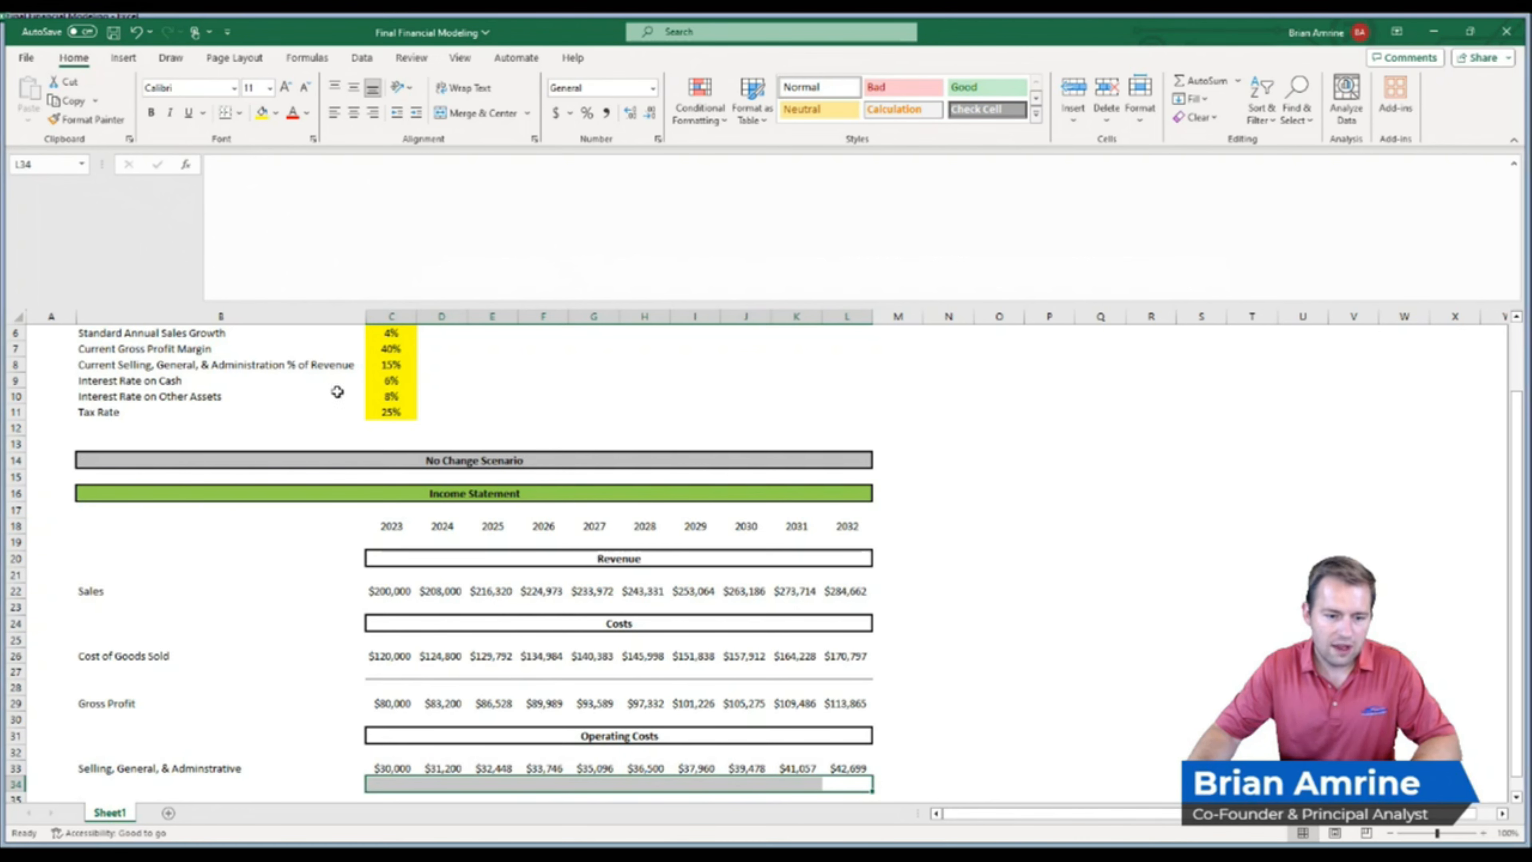
left_click(259, 638)
scroll(342, 674, "down", 2)
left_click(331, 720)
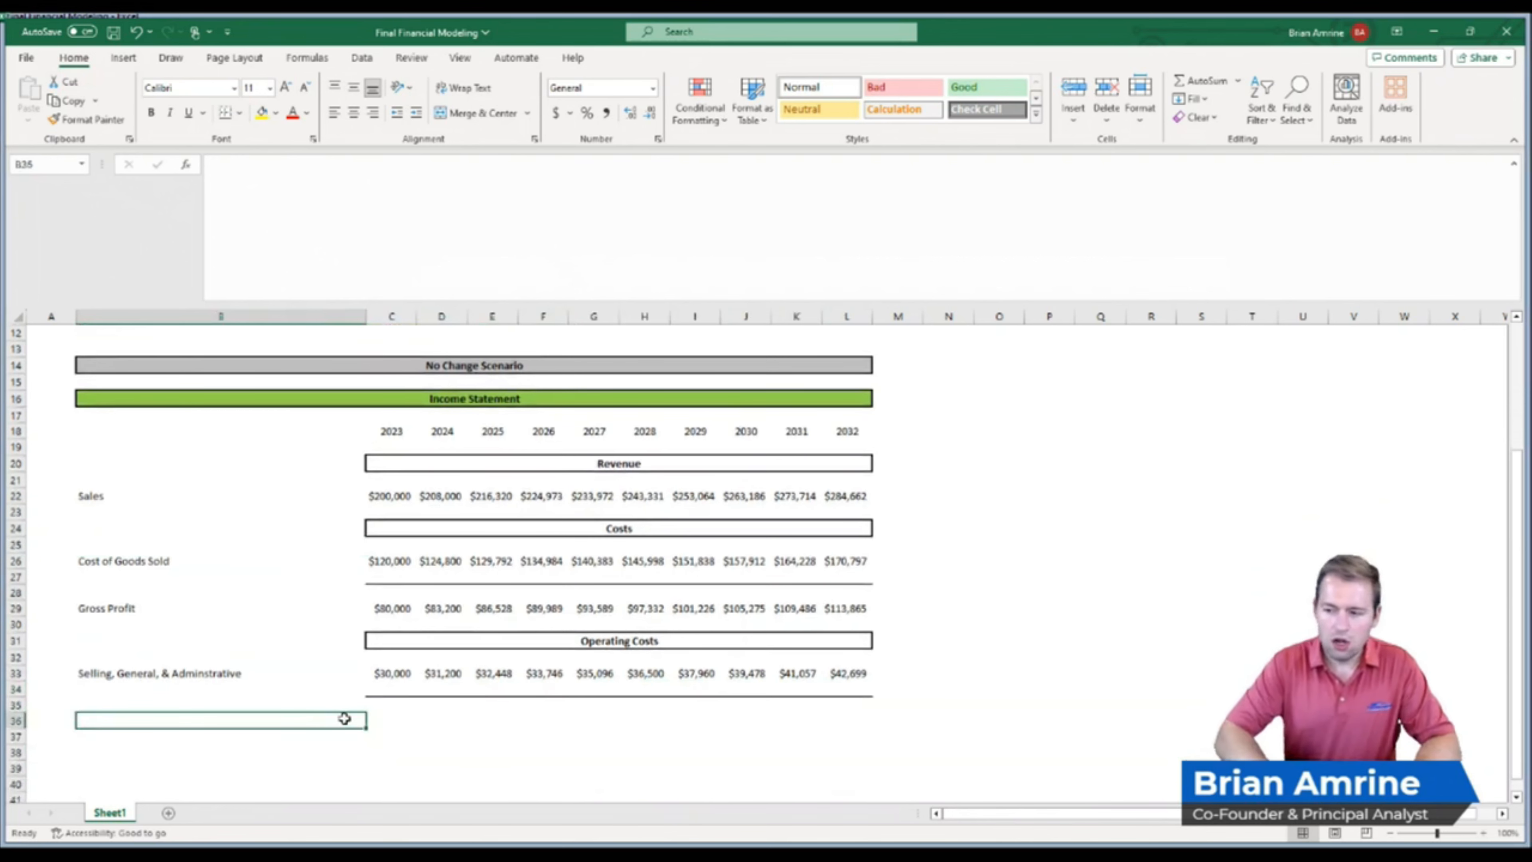
type("Earnings Before Taxes and Interes")
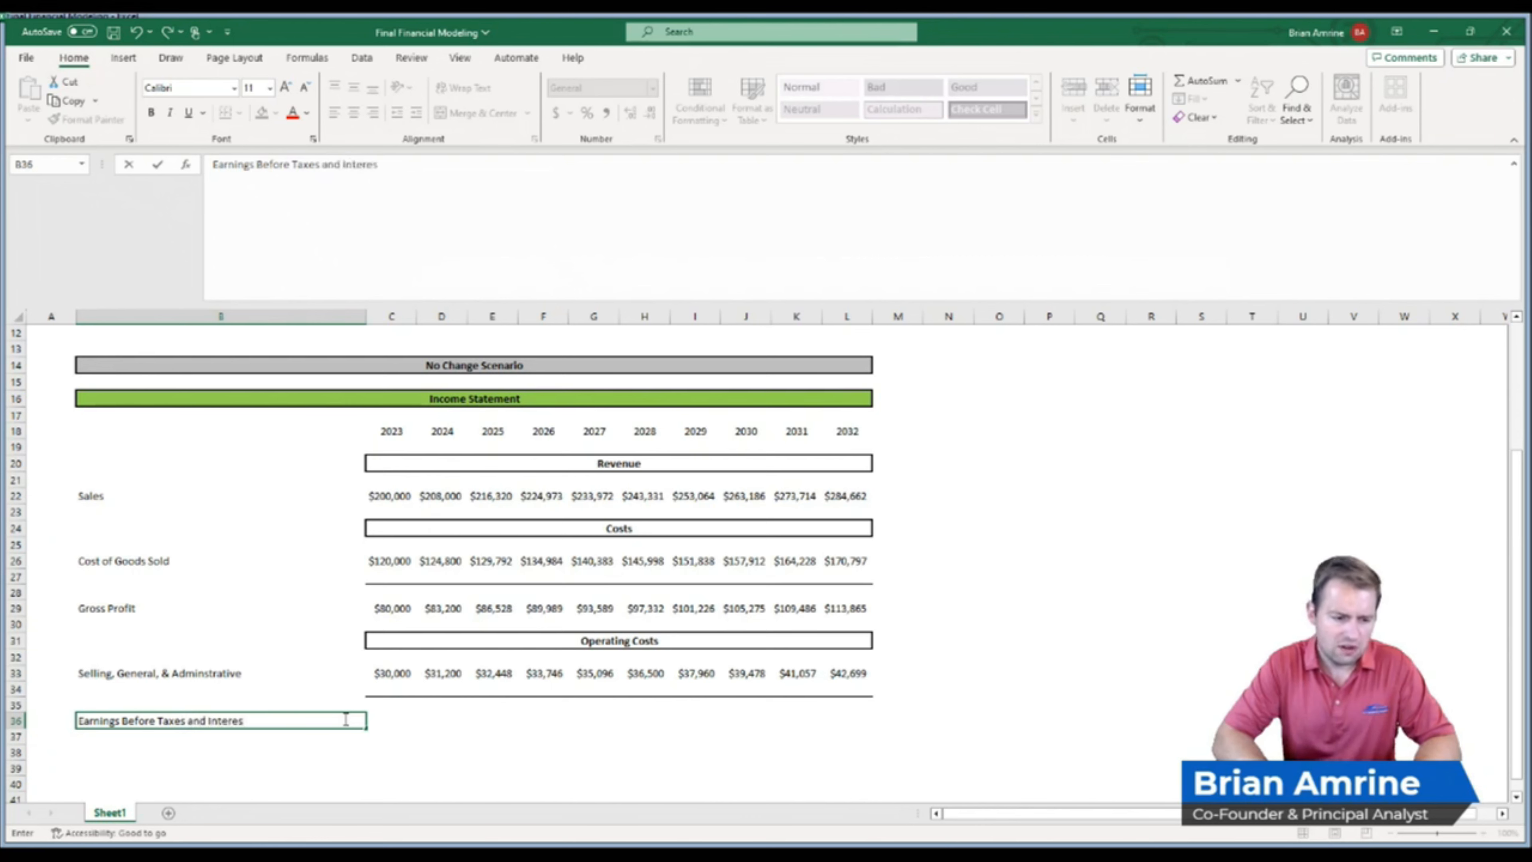
type("t")
key("Return")
left_click(402, 706)
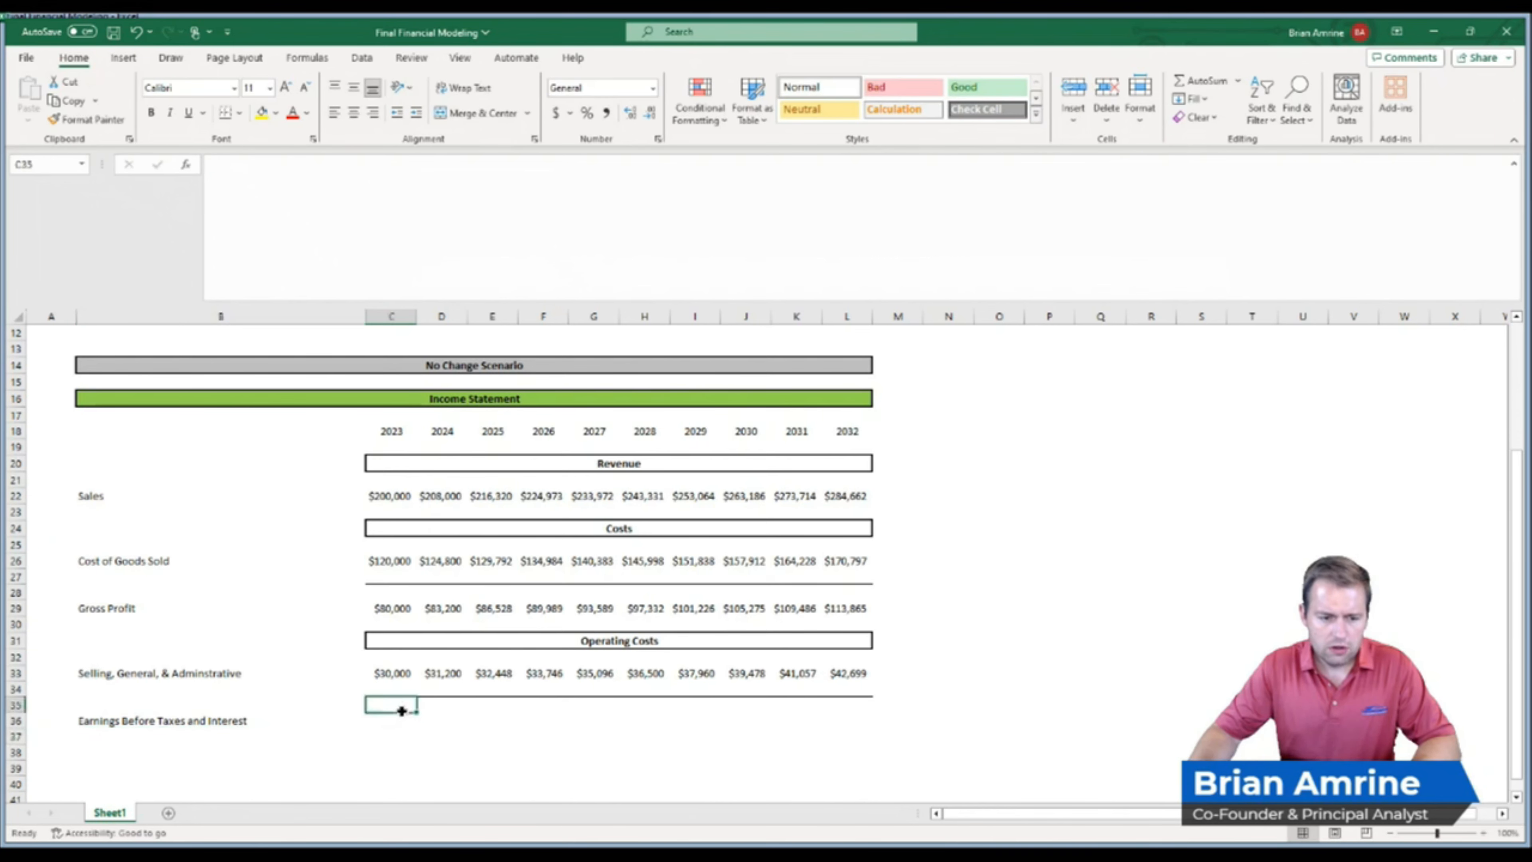
left_click(396, 720)
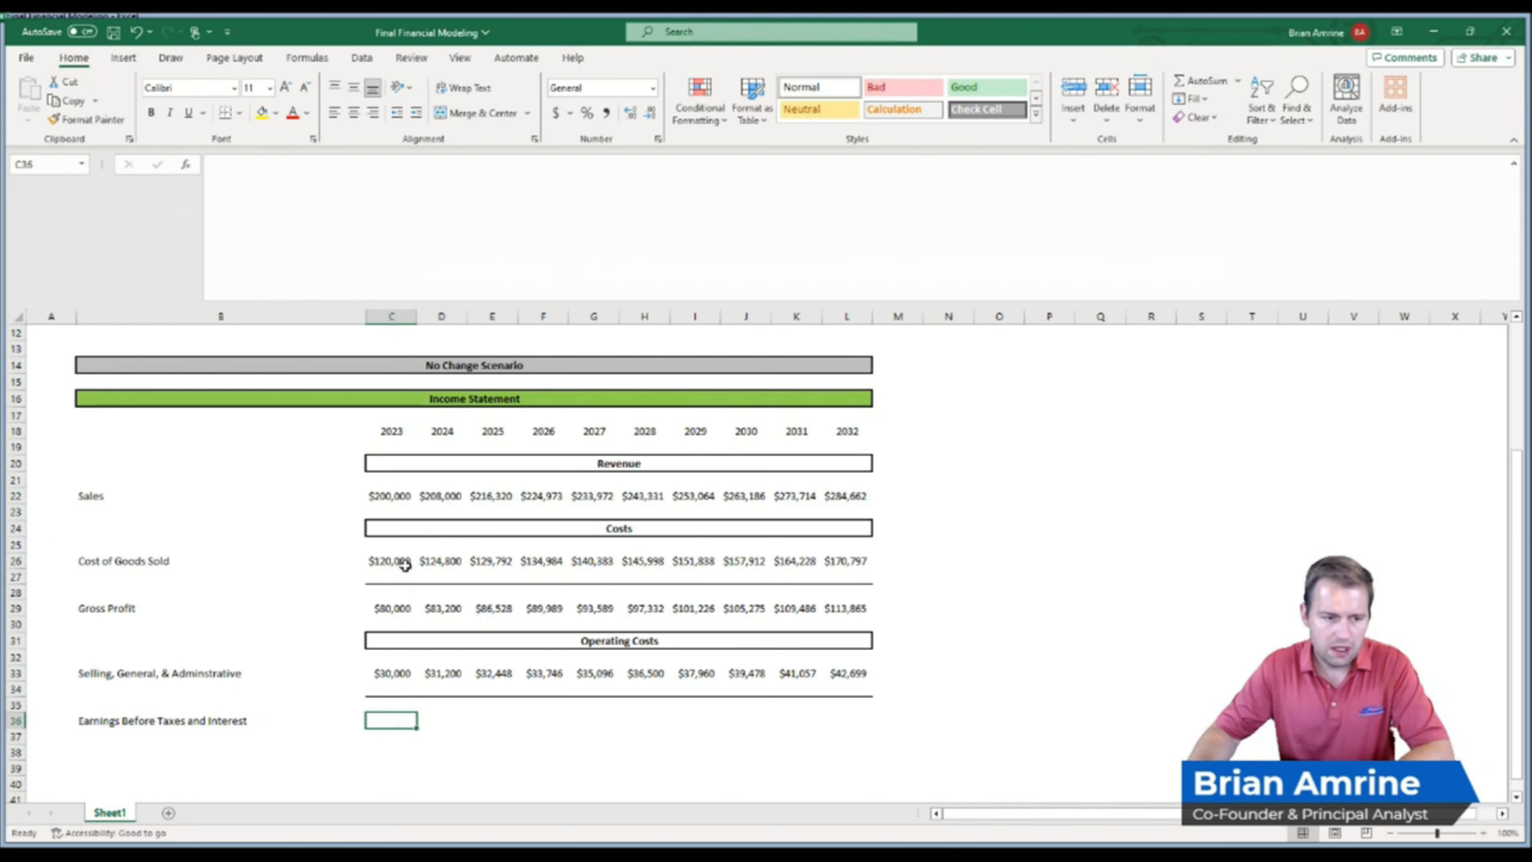
type("=")
left_click(394, 494)
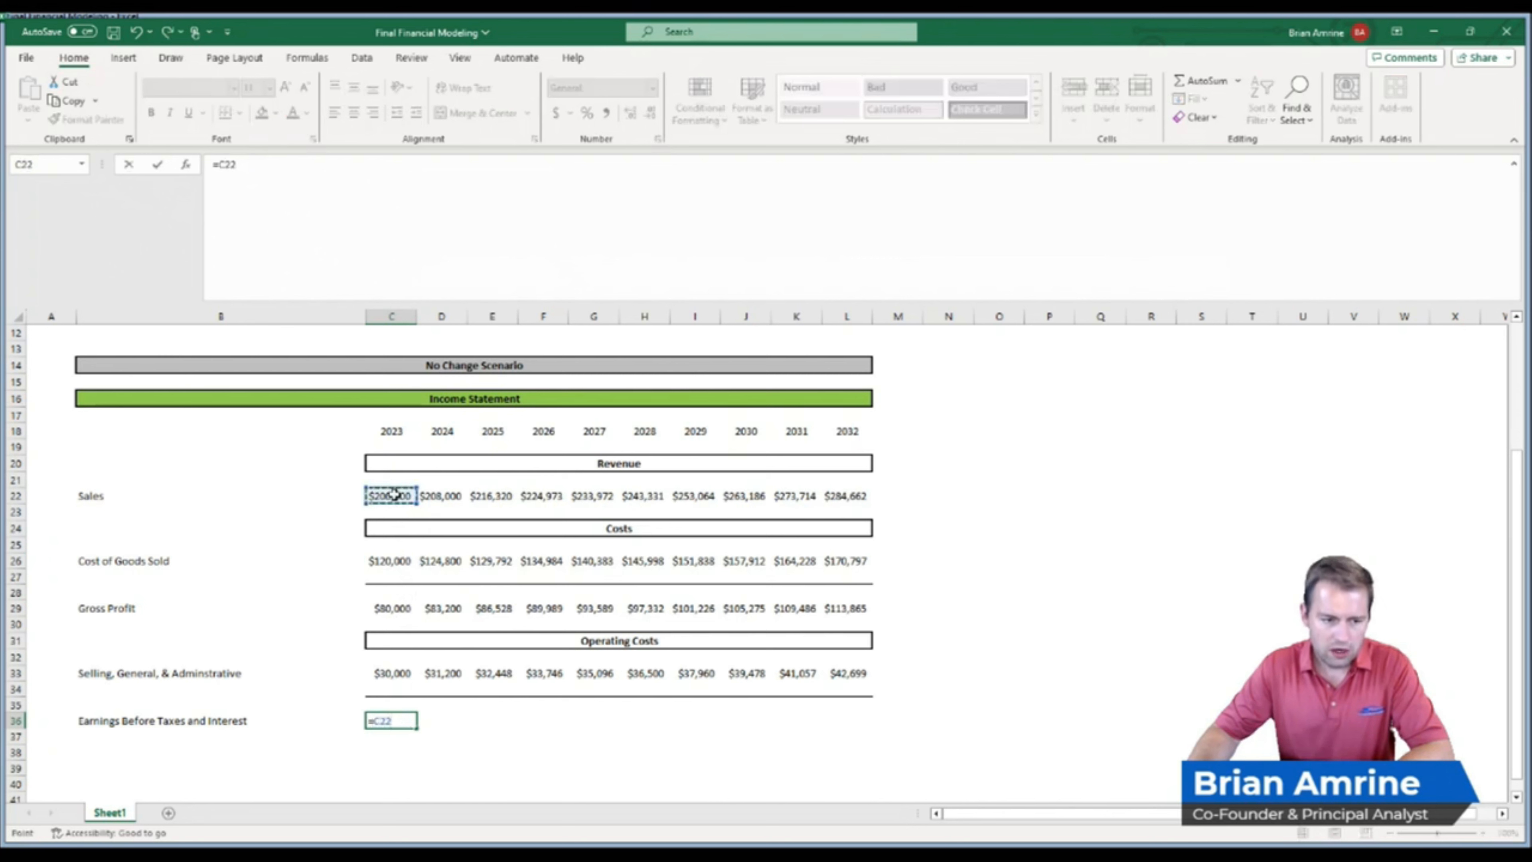
type("-")
left_click(389, 563)
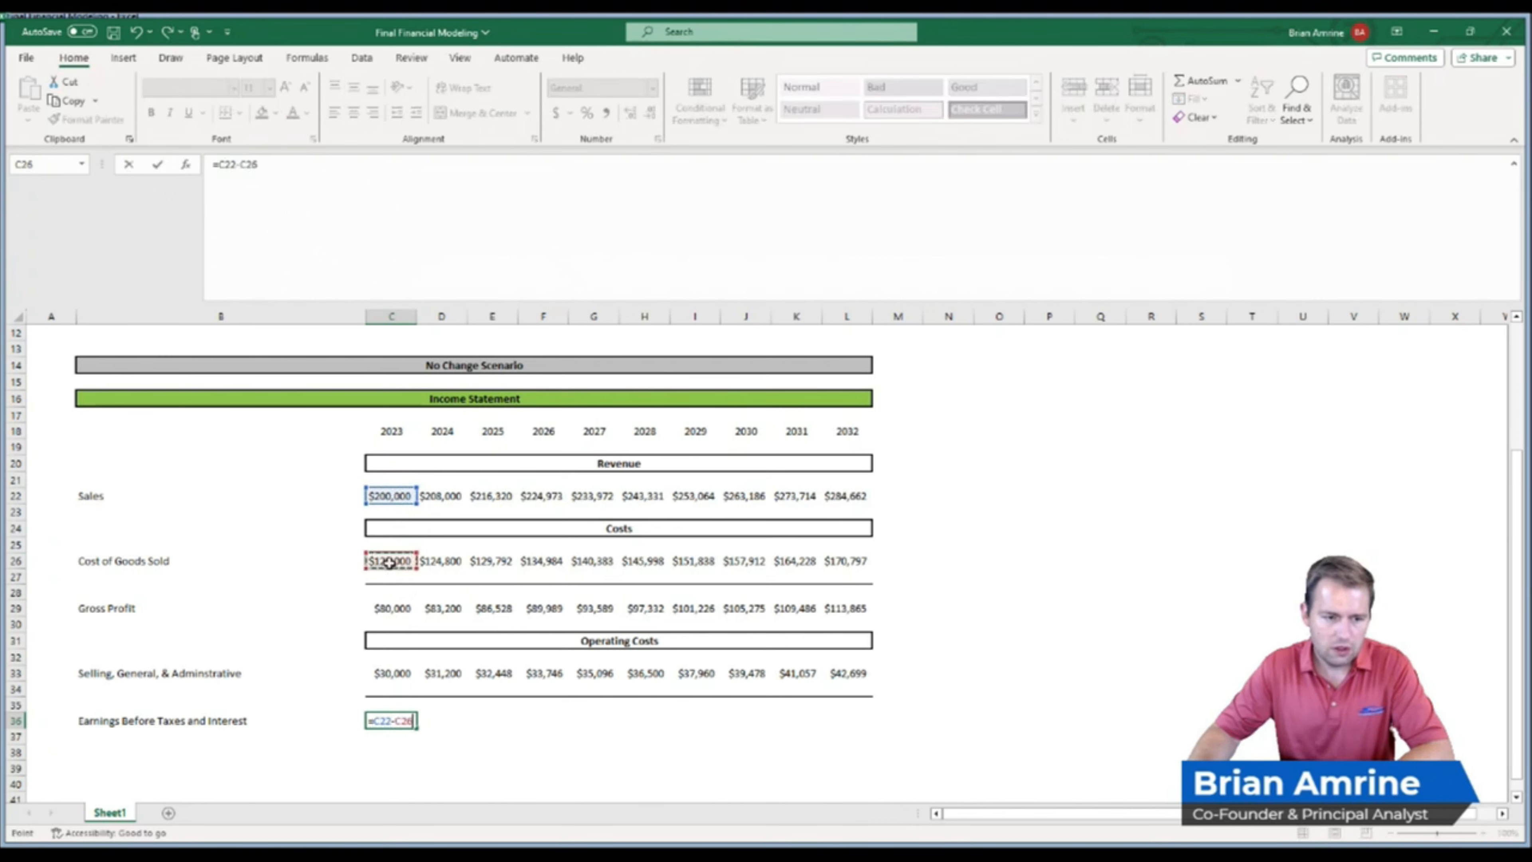
type("-")
left_click(393, 671)
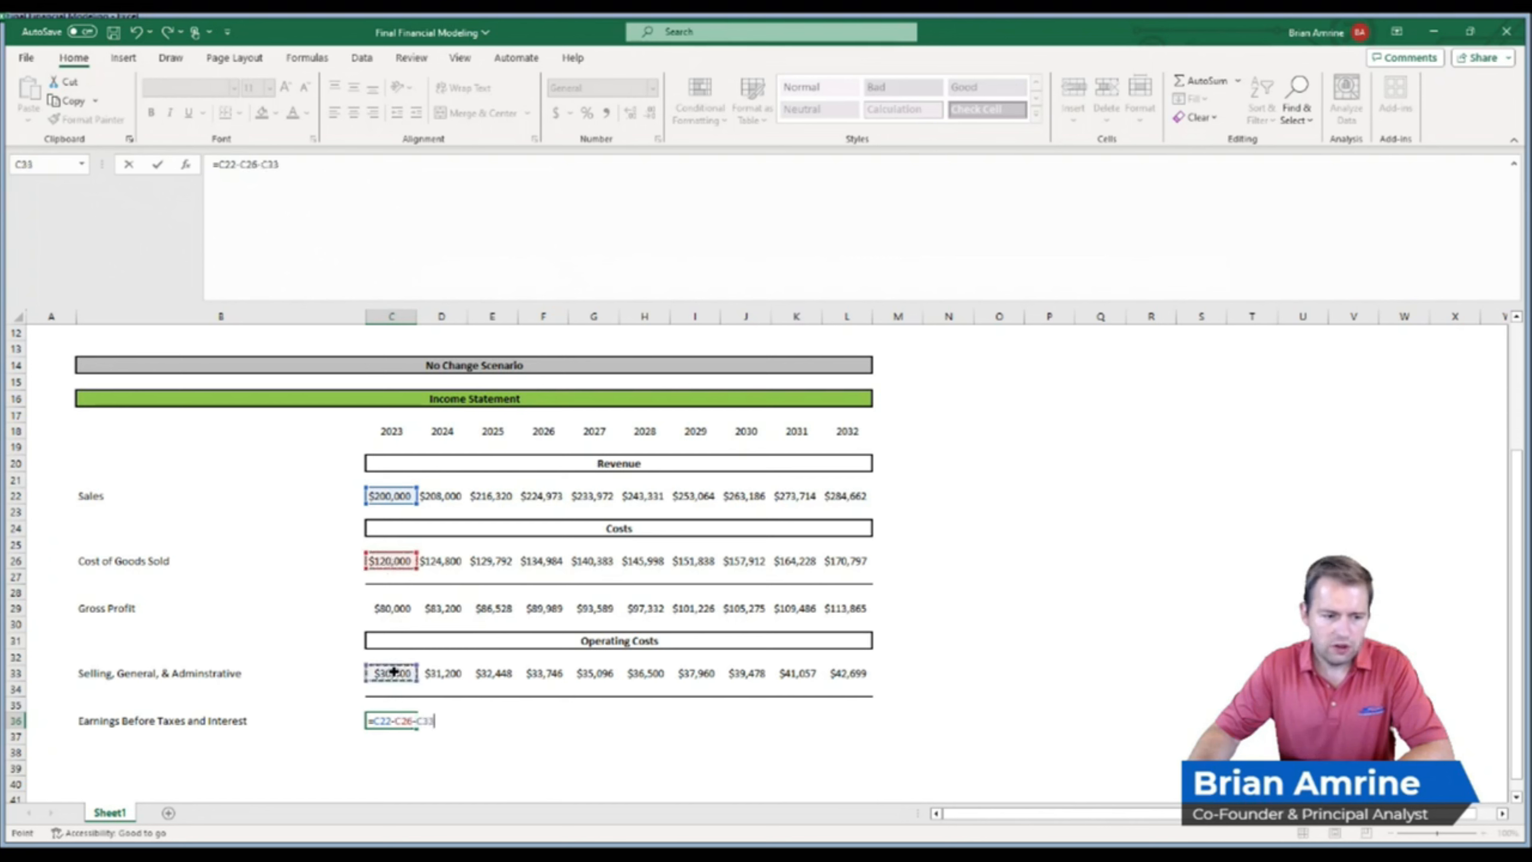
key("BackSpace")
key("BackSpace")
key("BackSpace")
key("BackSpace")
key("BackSpace")
key("BackSpace")
key("BackSpace")
key("BackSpace")
key("BackSpace")
key("BackSpace")
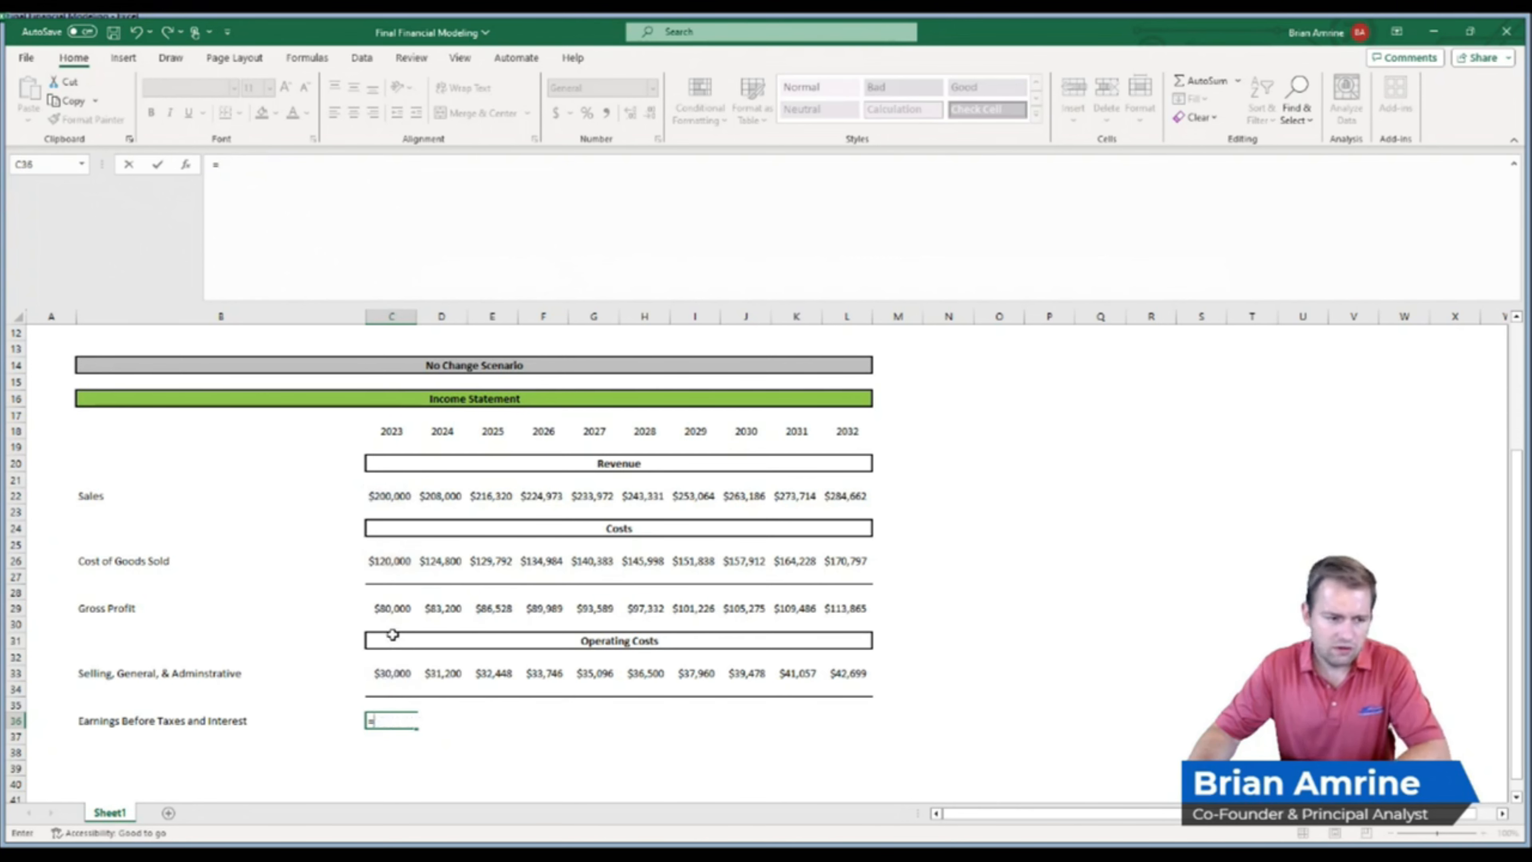
Enter =C29=C33 as the 2023 Earnings Before Taxes and Interest formula in C36
left_click(386, 608)
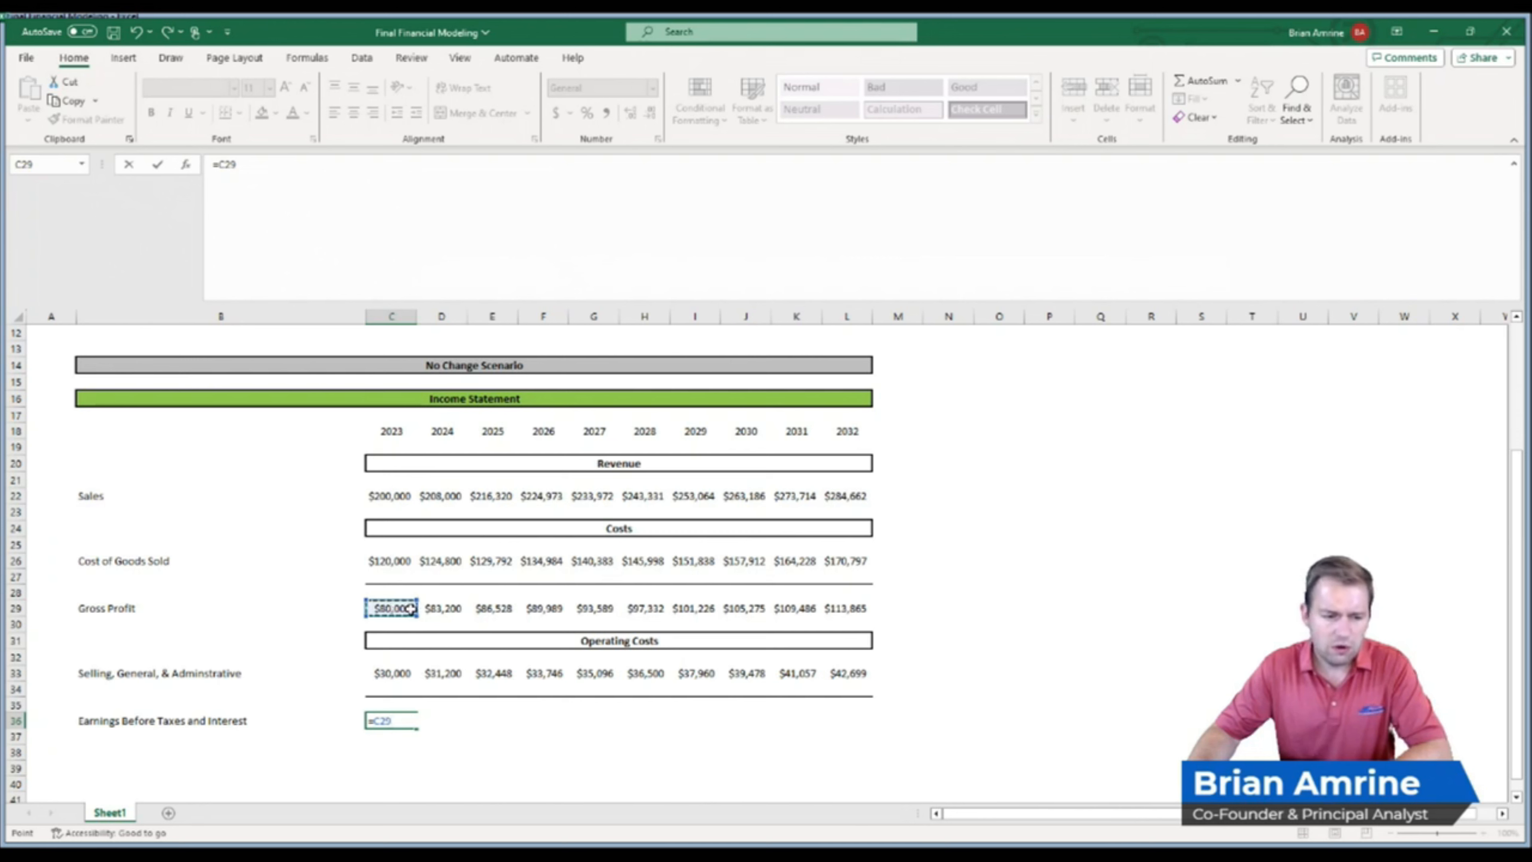
type("=")
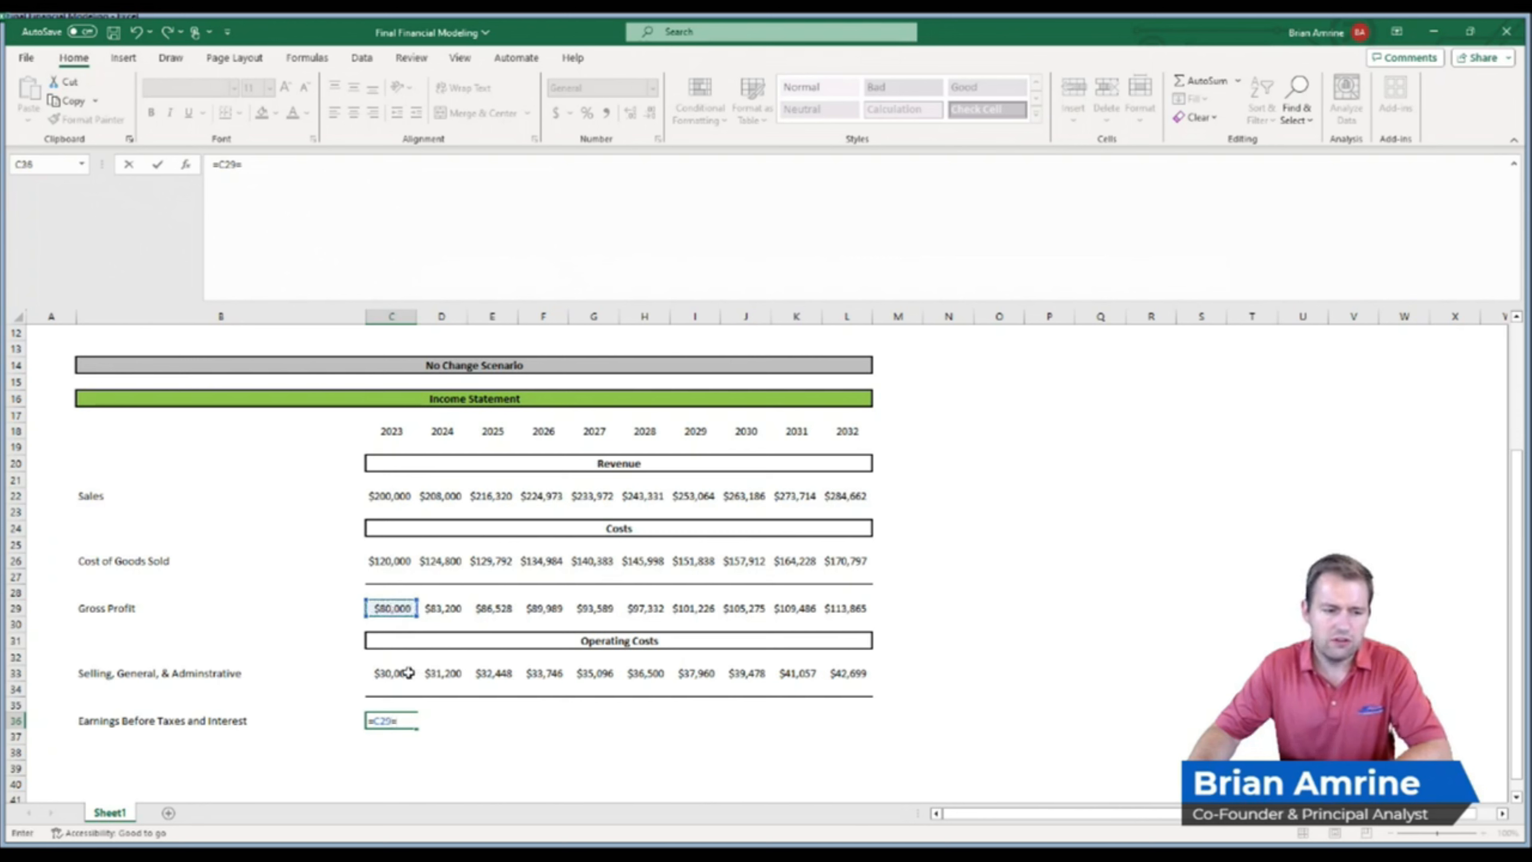
left_click(407, 675)
key("Return")
Correct the 2023 Earnings Before Taxes and Interest formula in C36 to =C29-C33 and fill it across to L36
left_click(408, 670)
double_click(408, 670)
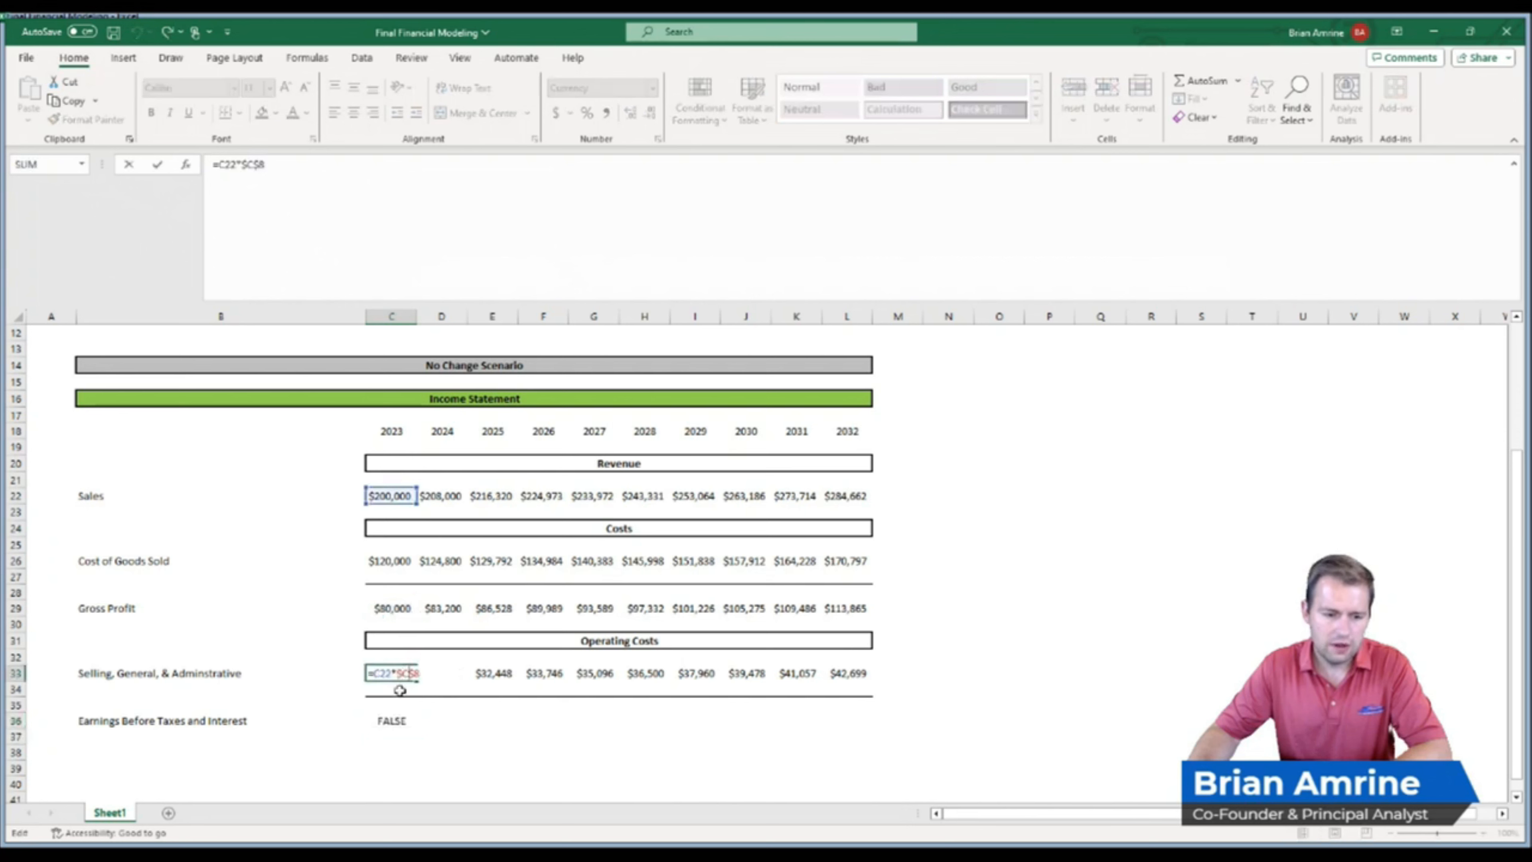
key("Return")
left_click(400, 722)
double_click(393, 722)
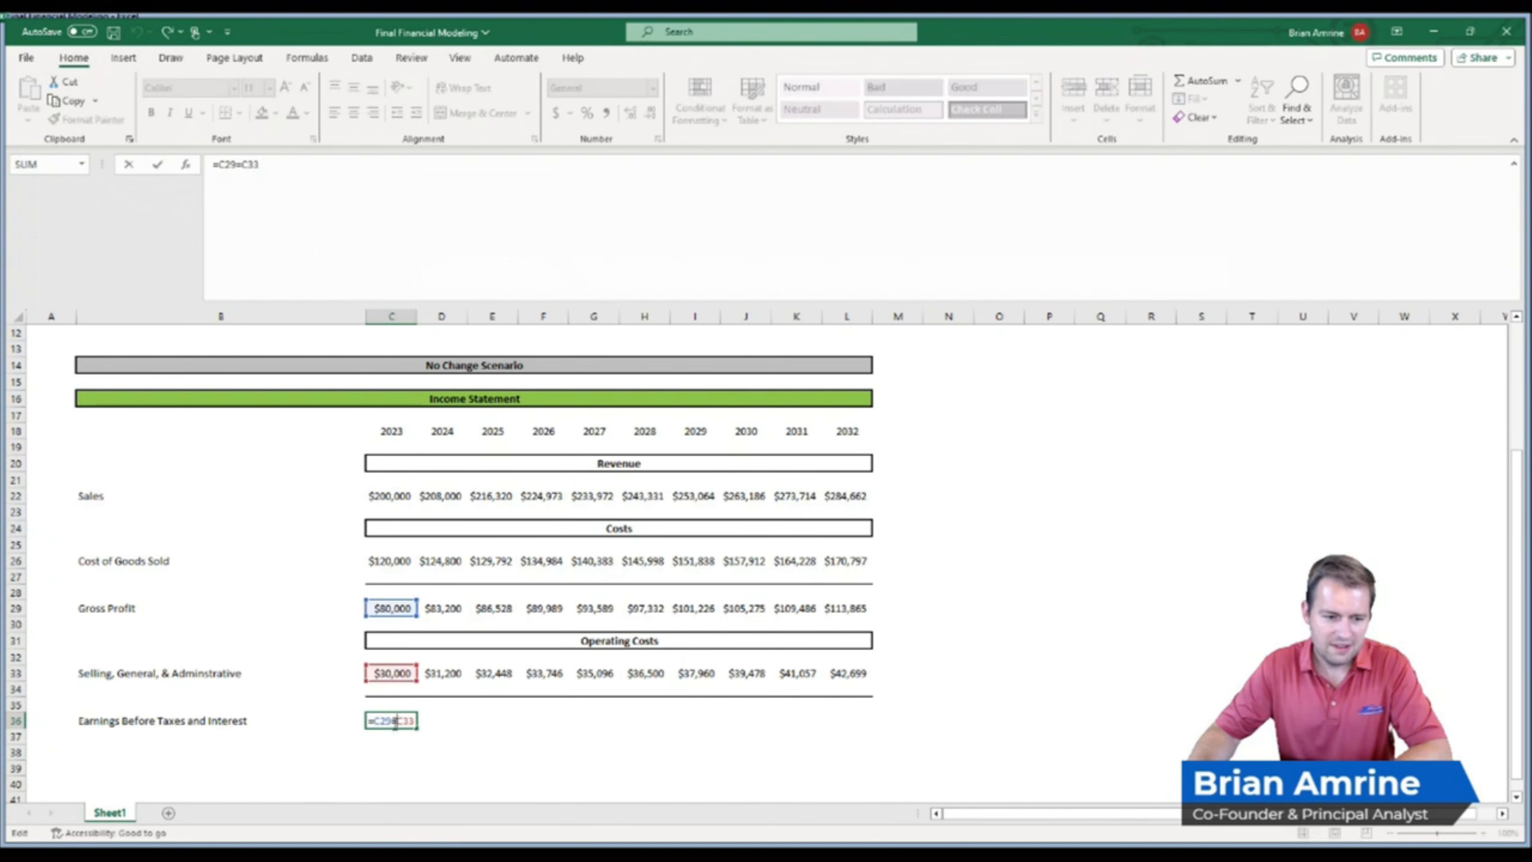
key("BackSpace")
type("-")
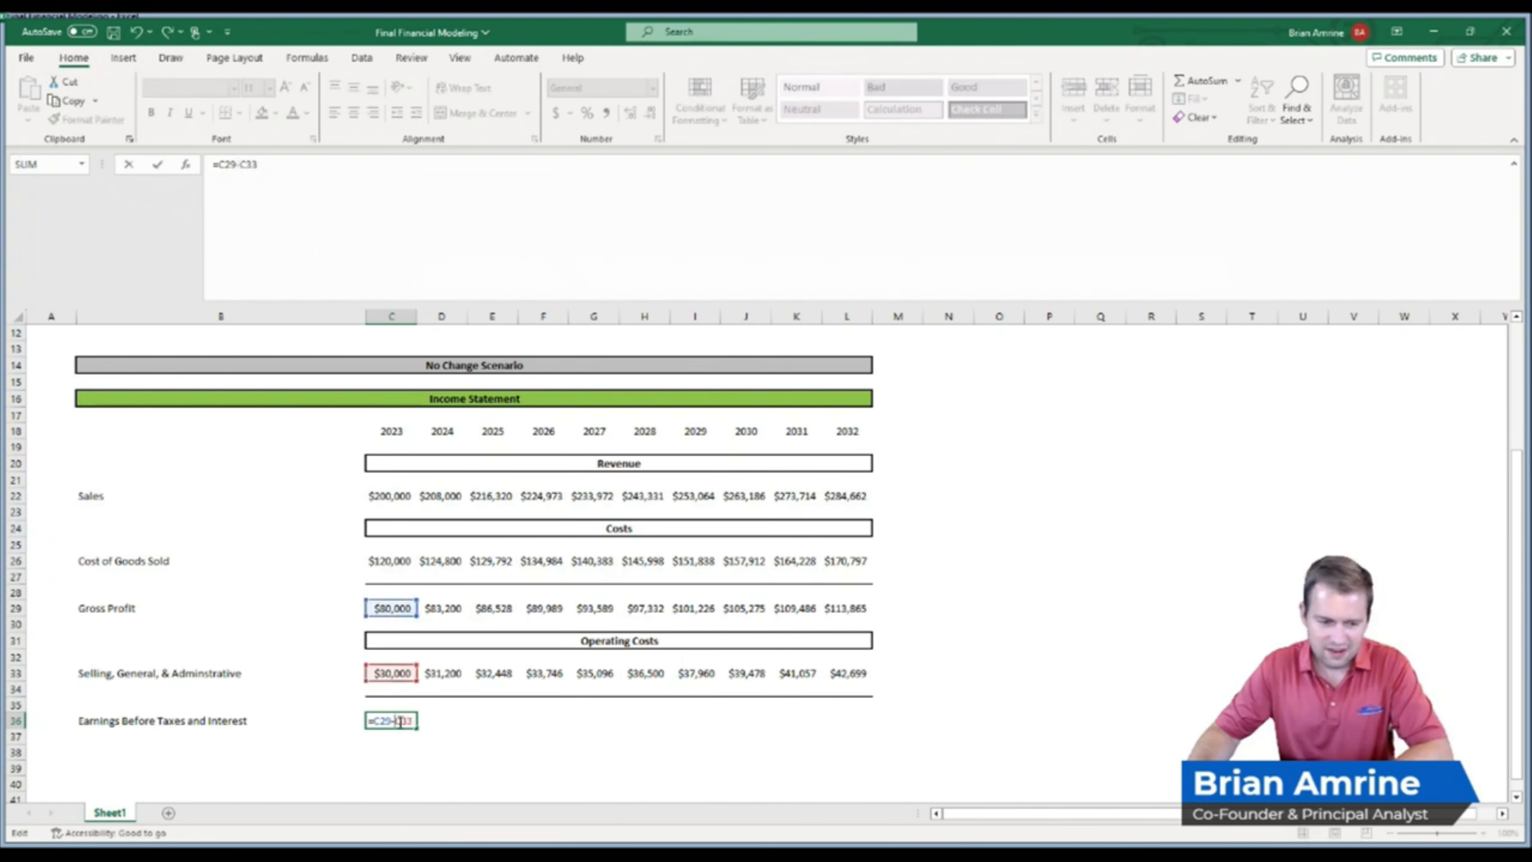
key("Return")
left_click(409, 723)
left_click_drag(416, 728, 862, 734)
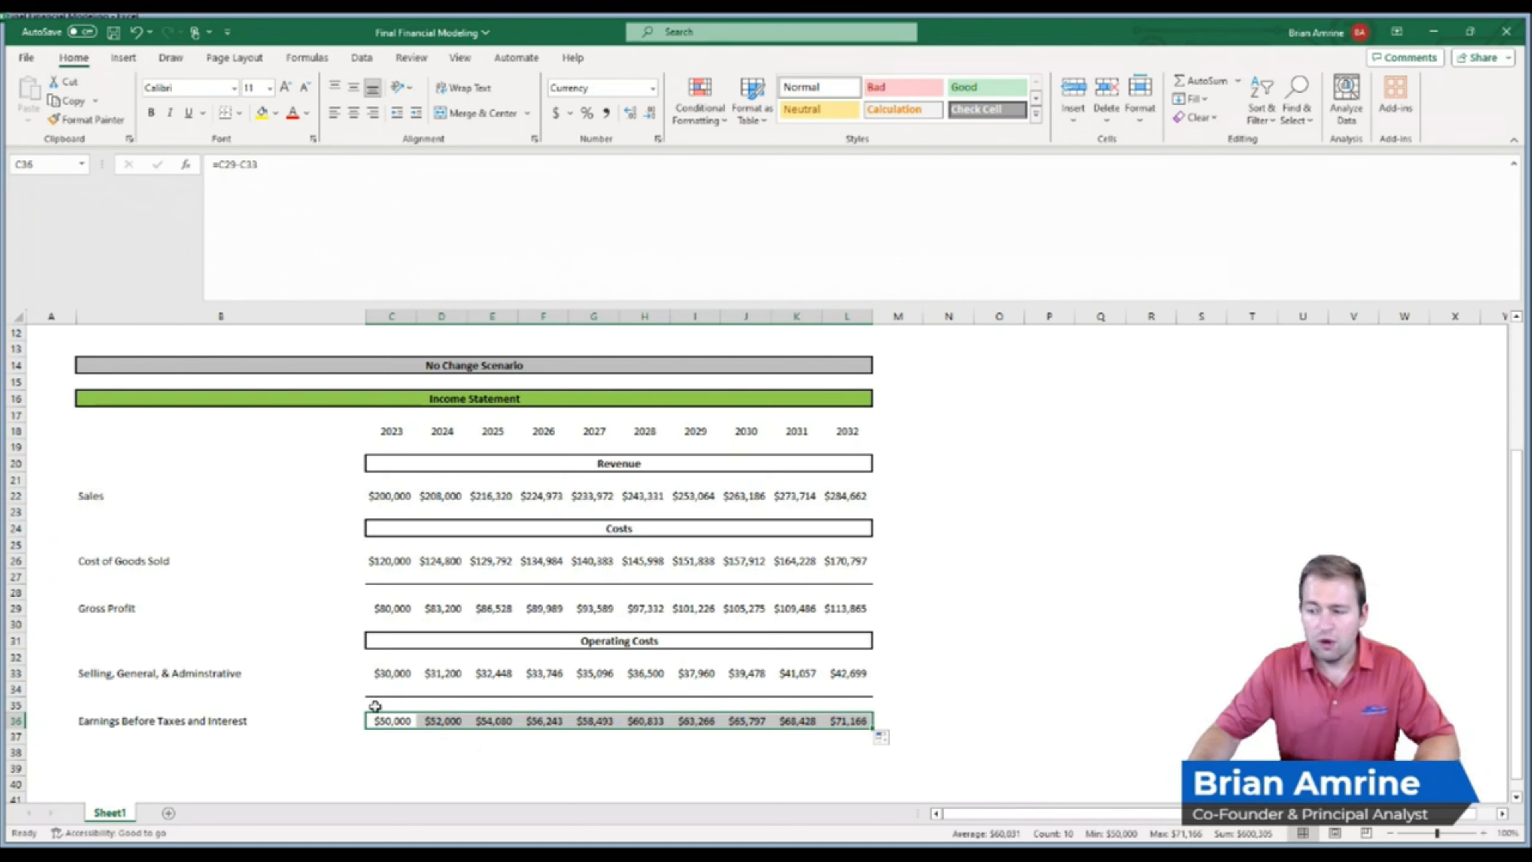
Copy the Operating Costs section header to row 38 and retitle the copy Other Revenue and Expenses
left_click(435, 637)
key("ctrl+c")
left_click(391, 752)
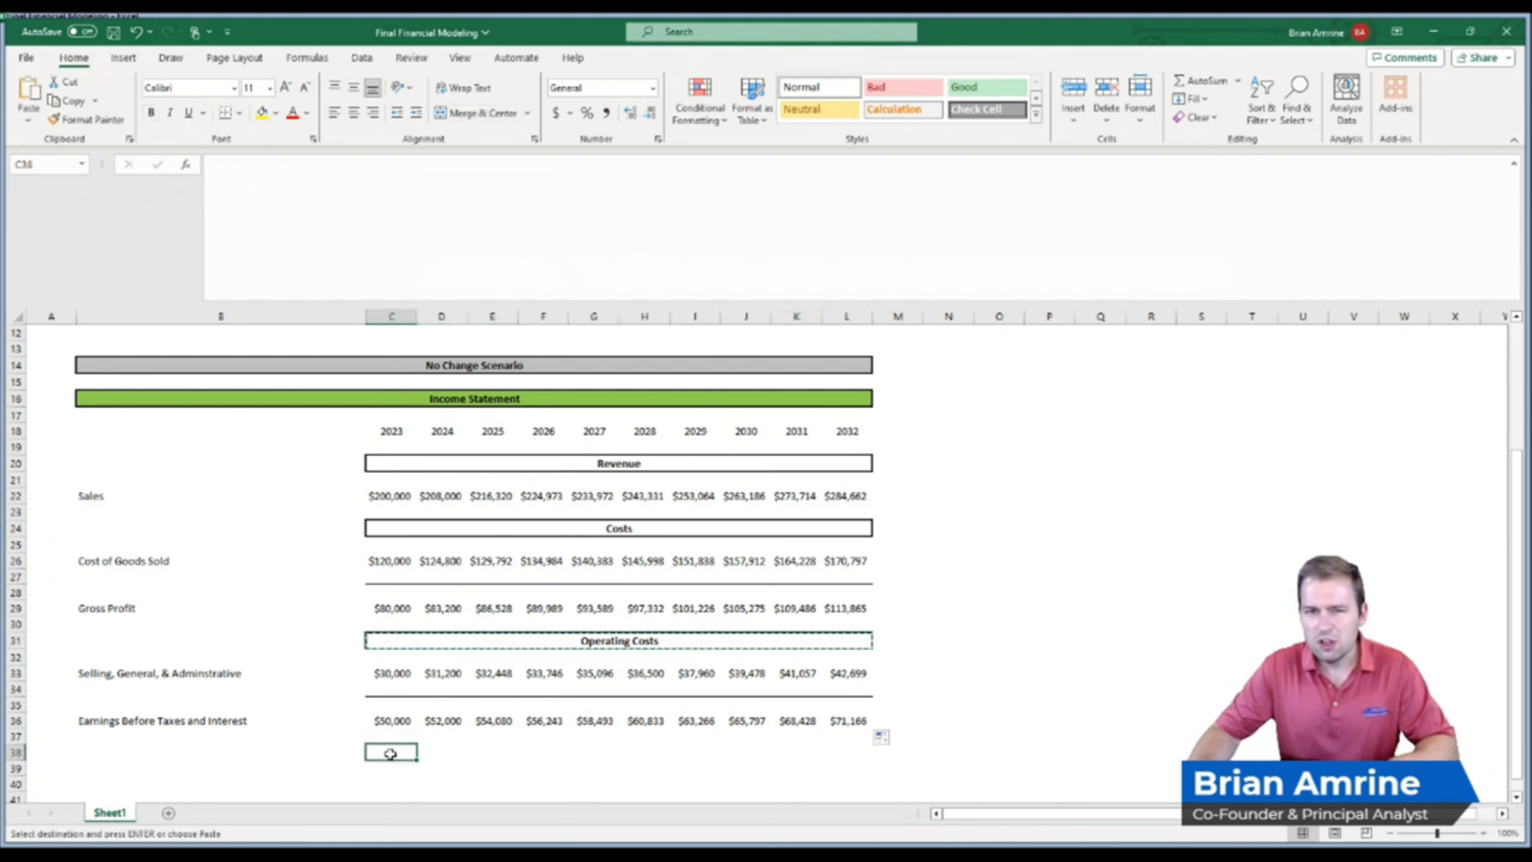
key("ctrl+v")
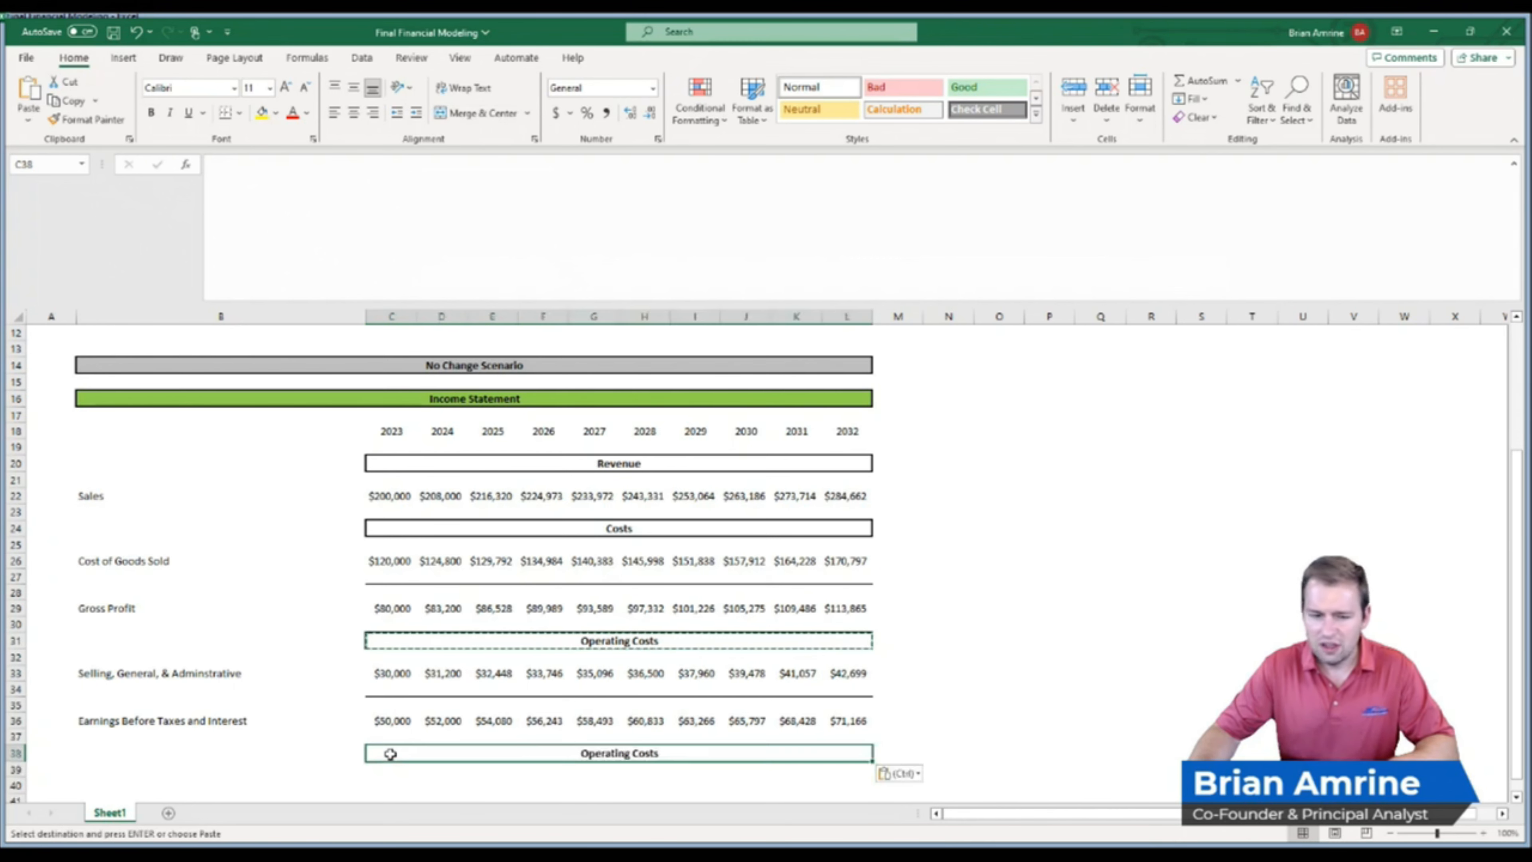
type("Other")
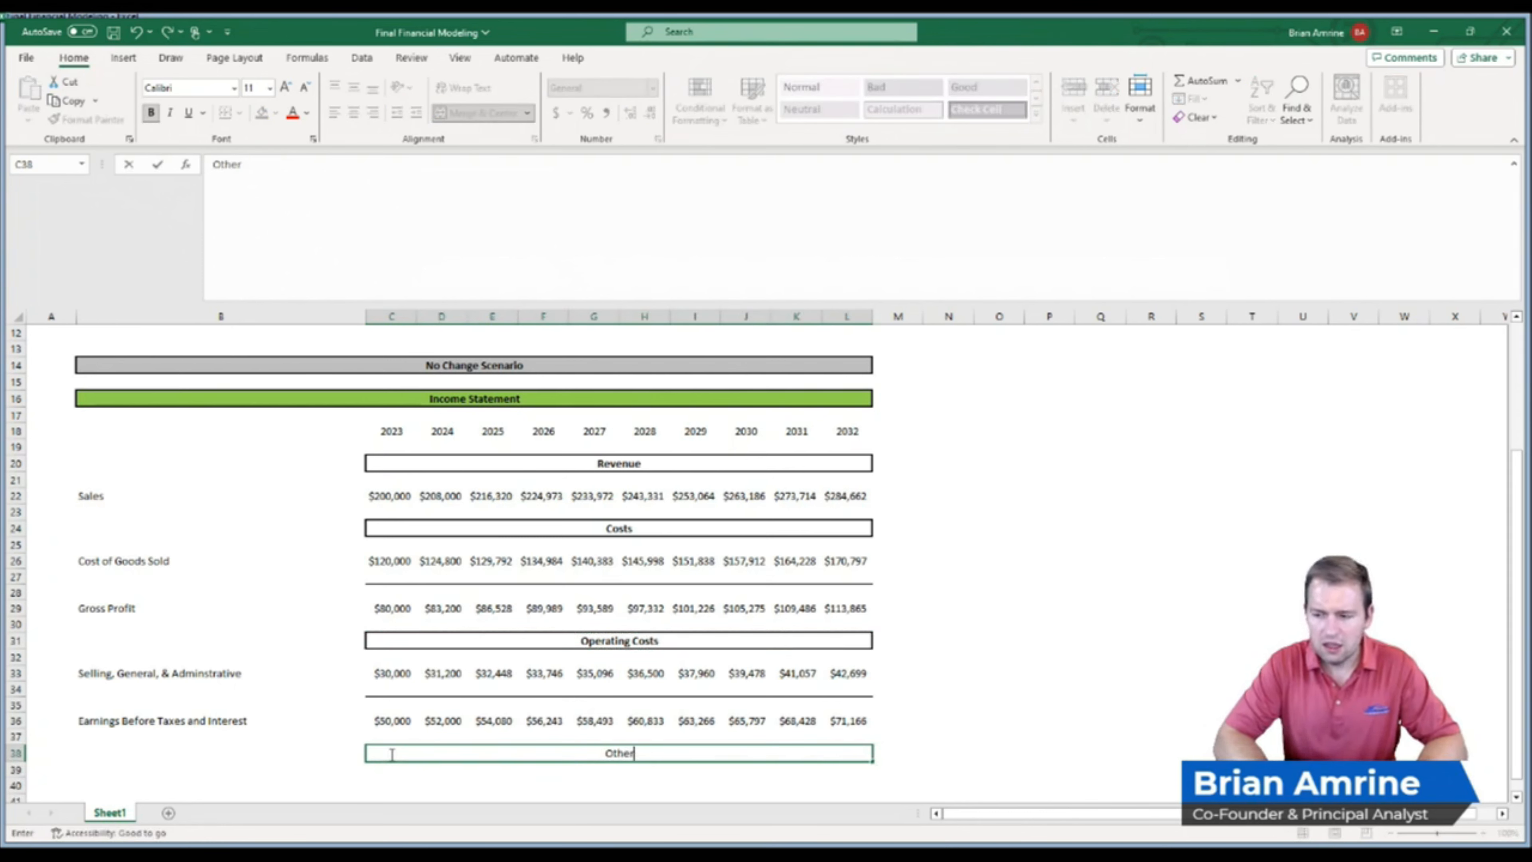
type("Revenue an")
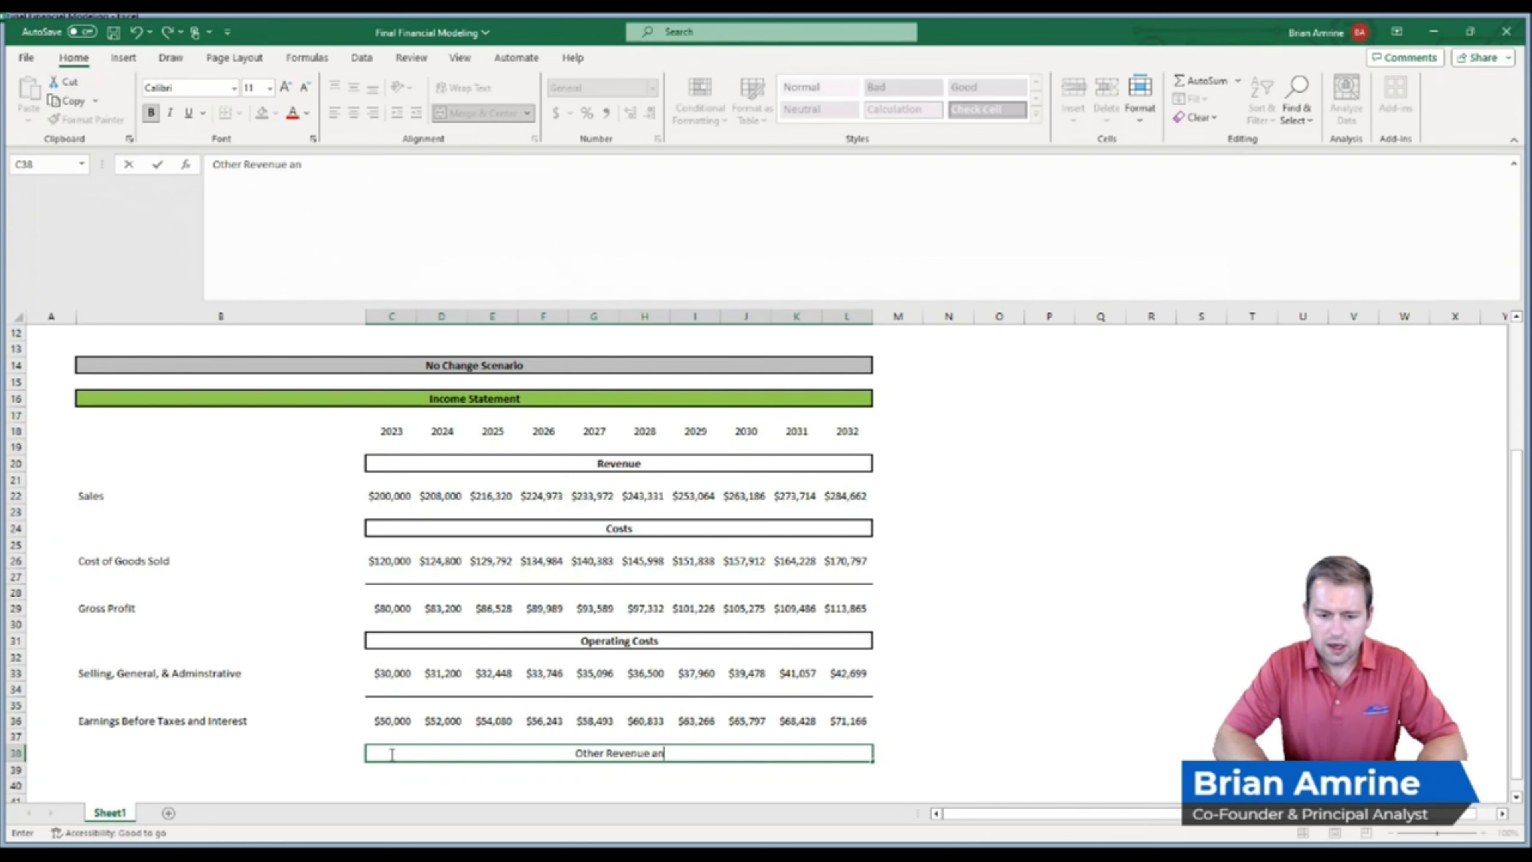
type("d Expenses")
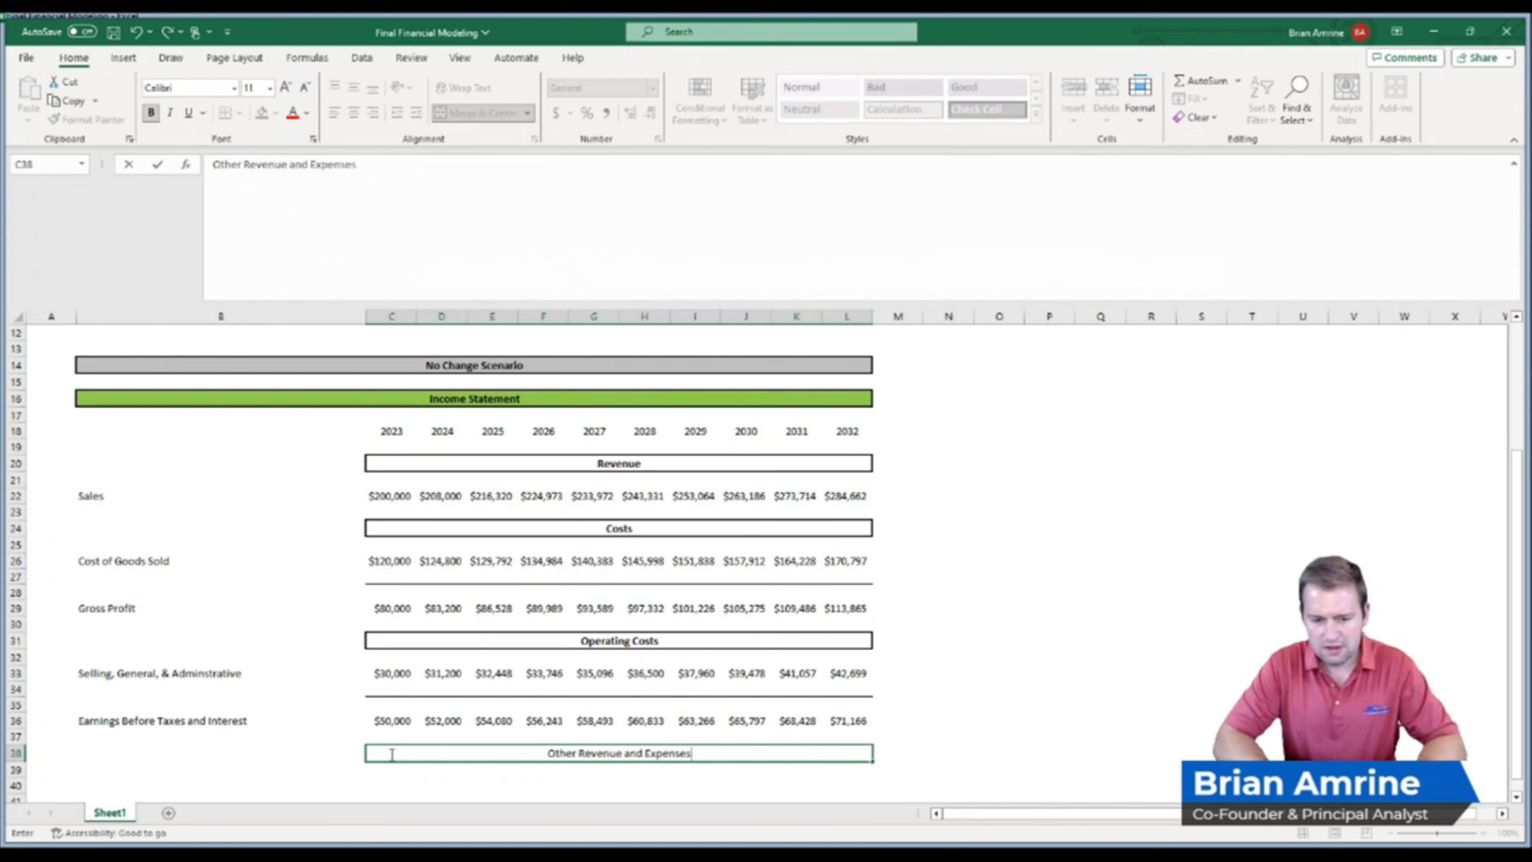
key("Return")
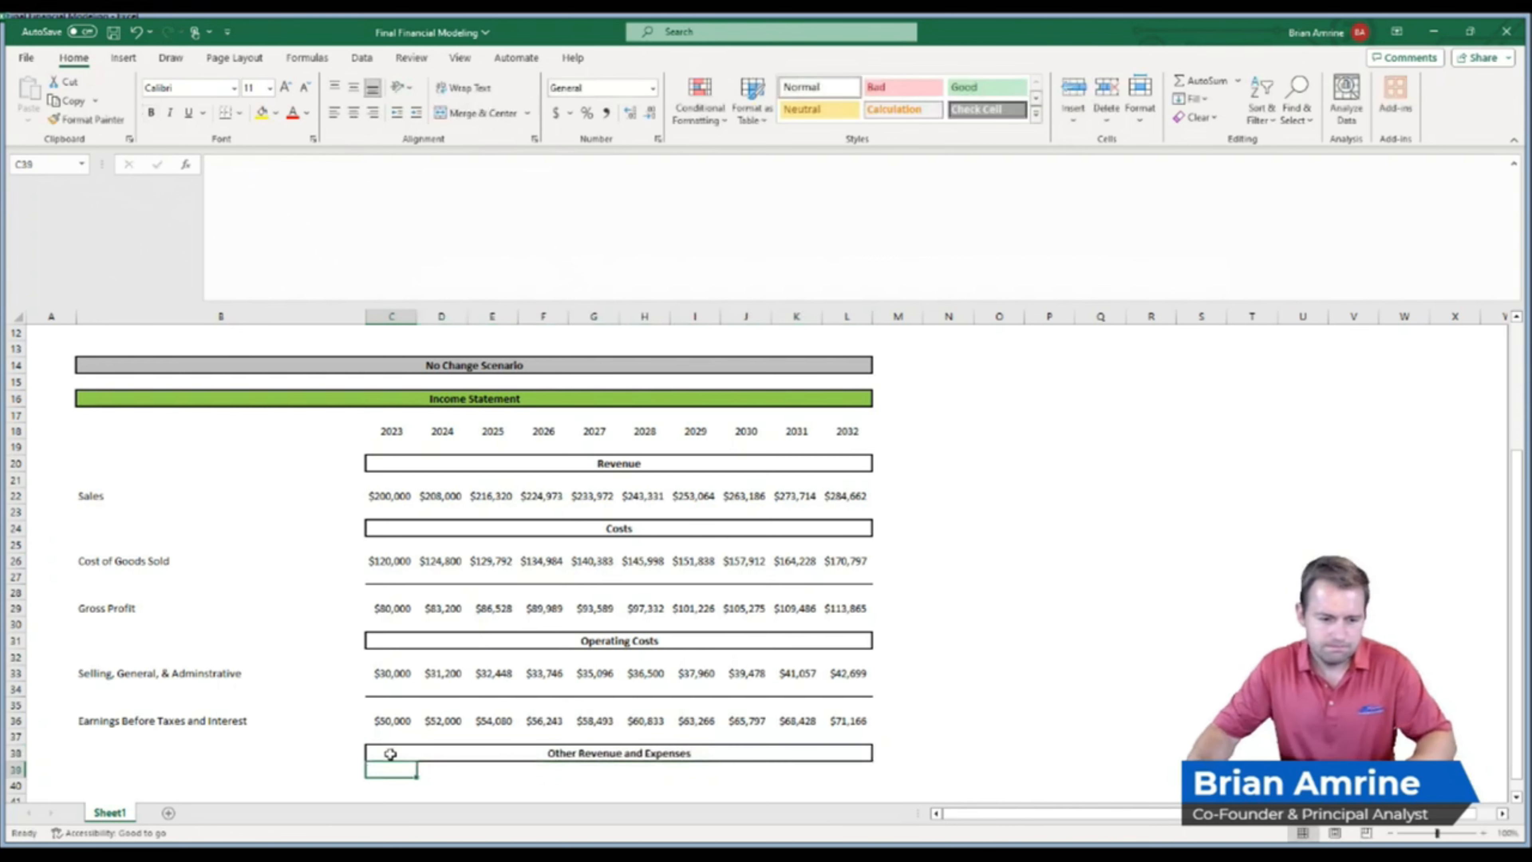
Label B40 as Interest Earned, B41 as Interest Paid and B42 as Taxes
left_click(381, 782)
scroll(381, 782, "down", 3)
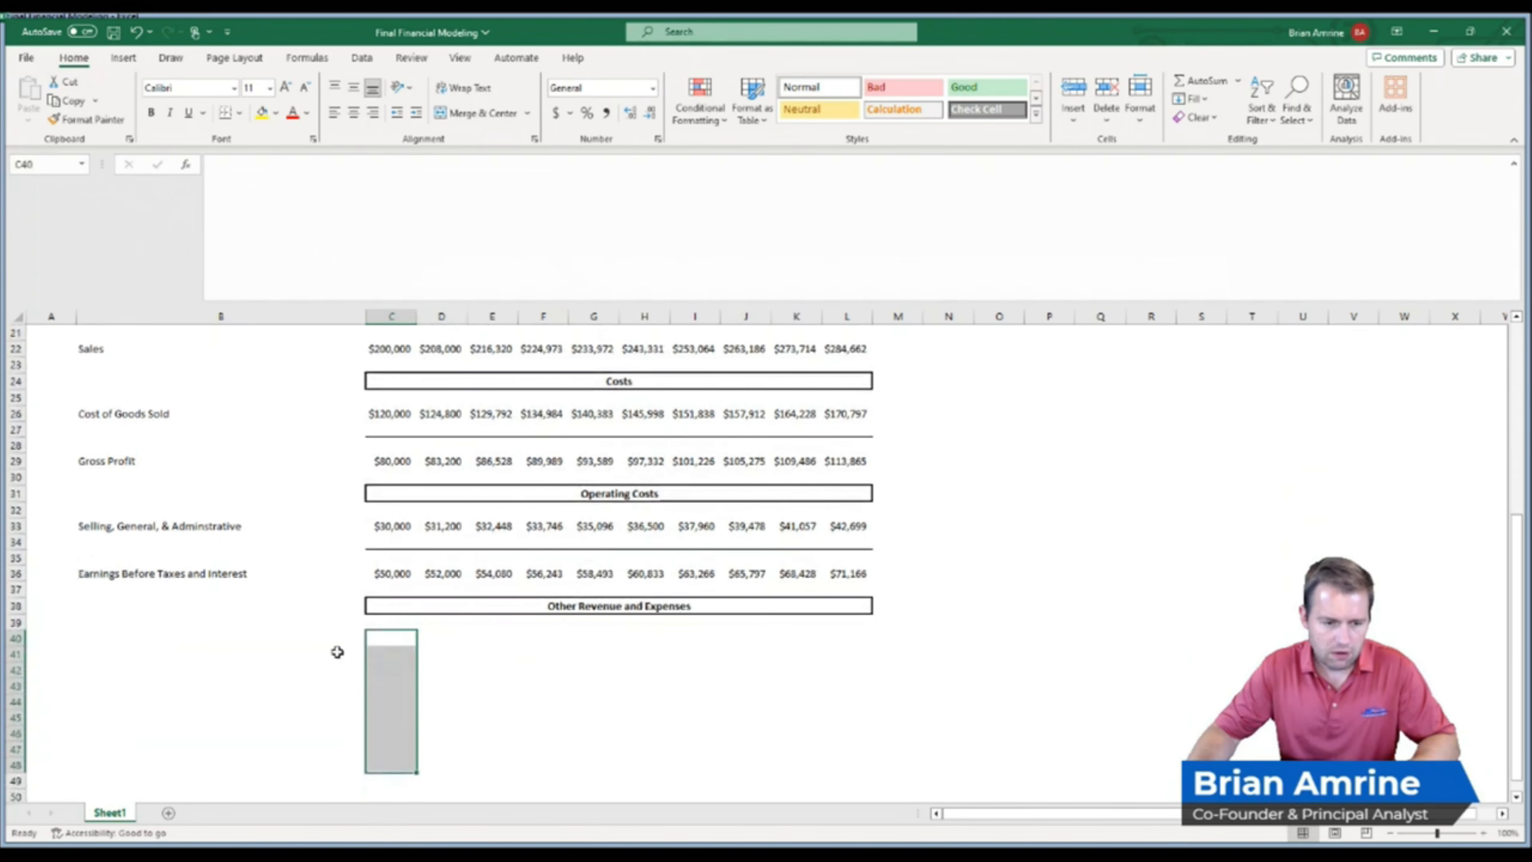
left_click(313, 640)
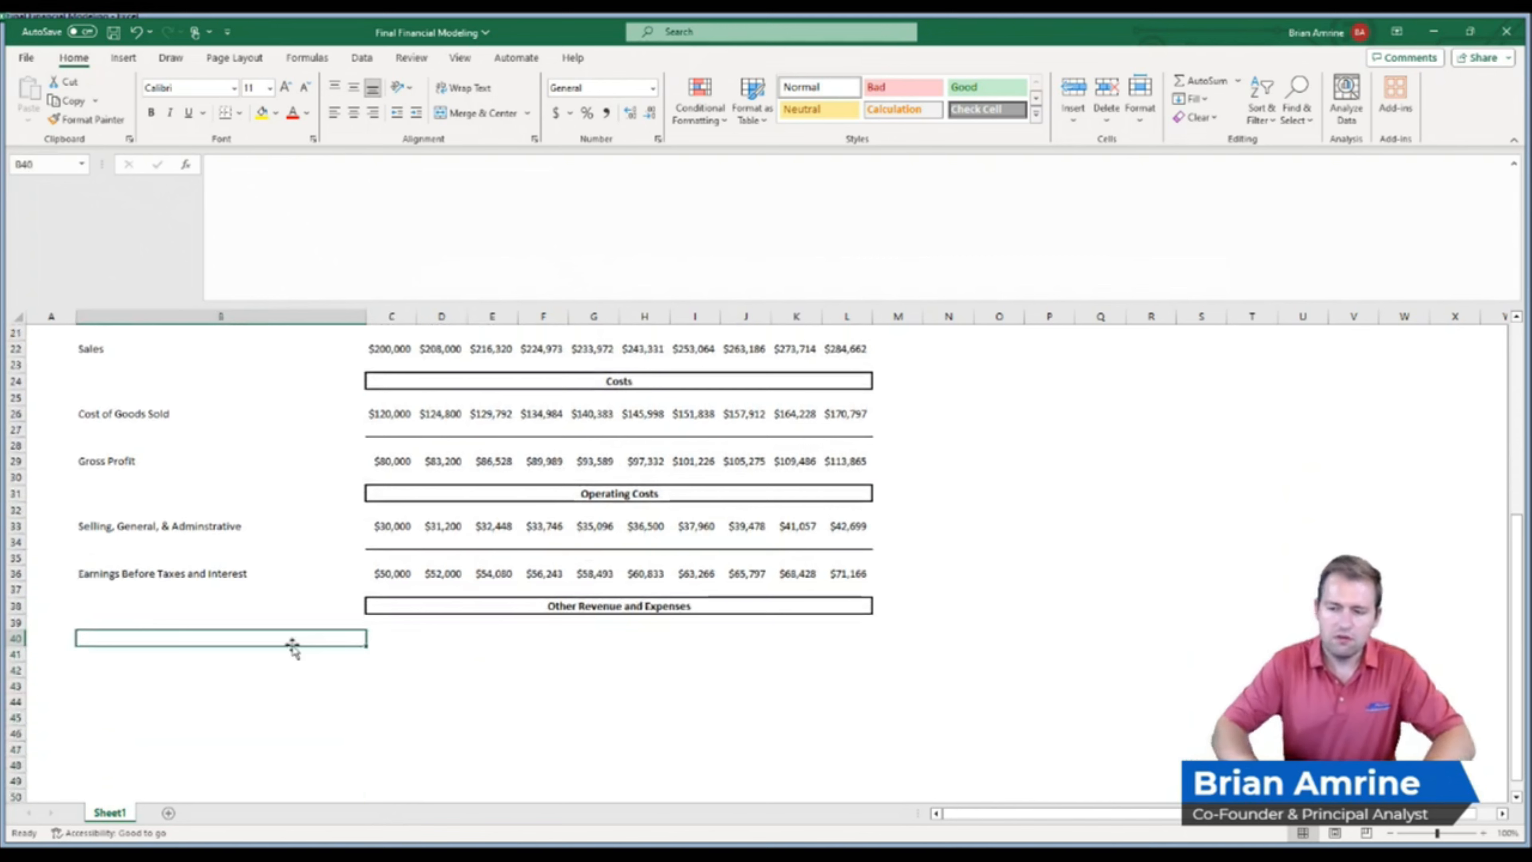
type("Interest")
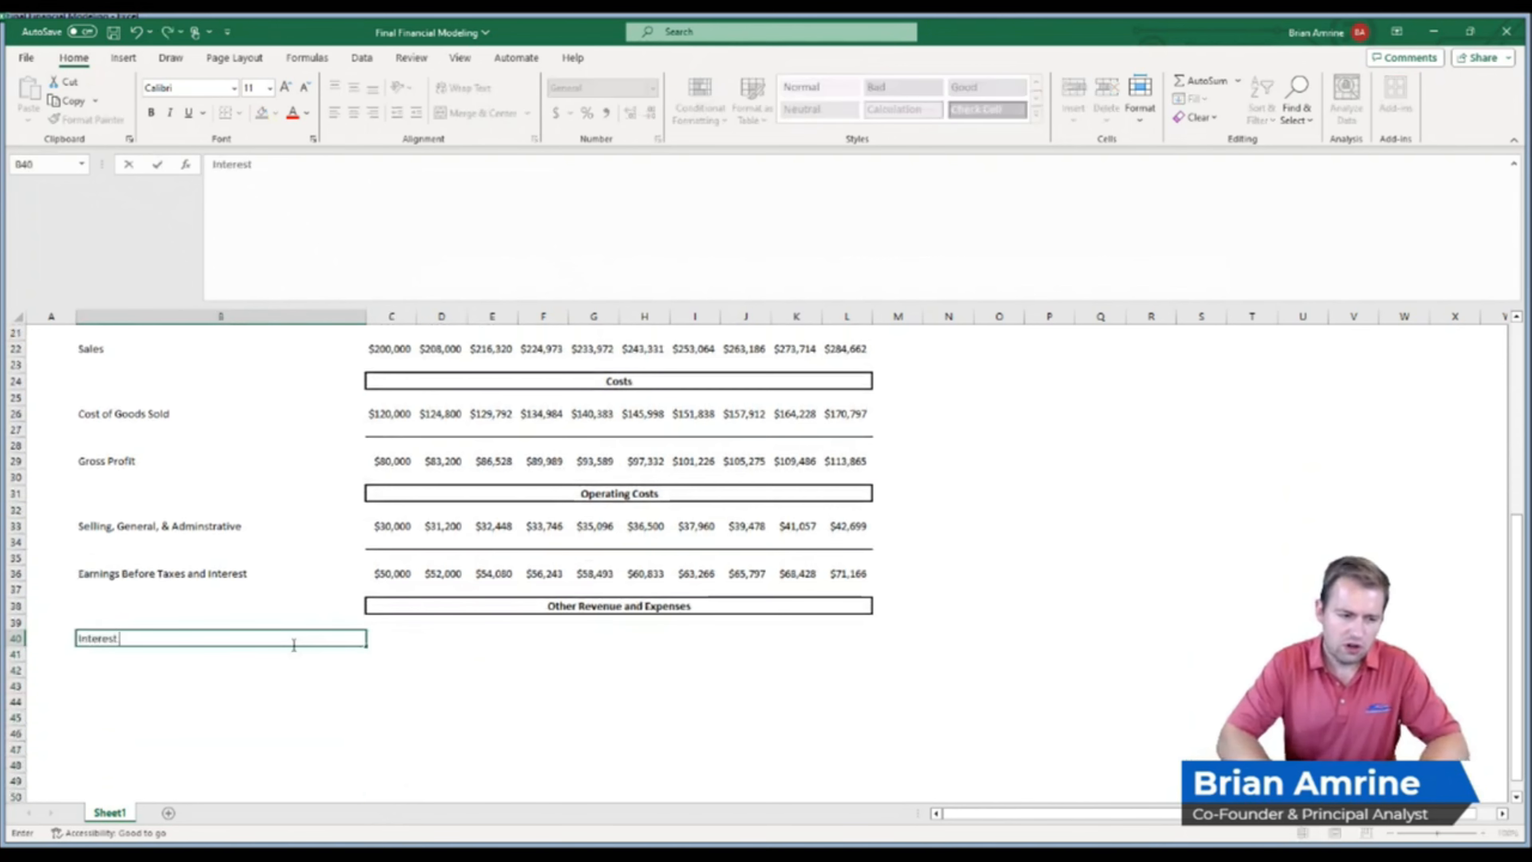
type(" Earned")
key("Return")
type("Inte")
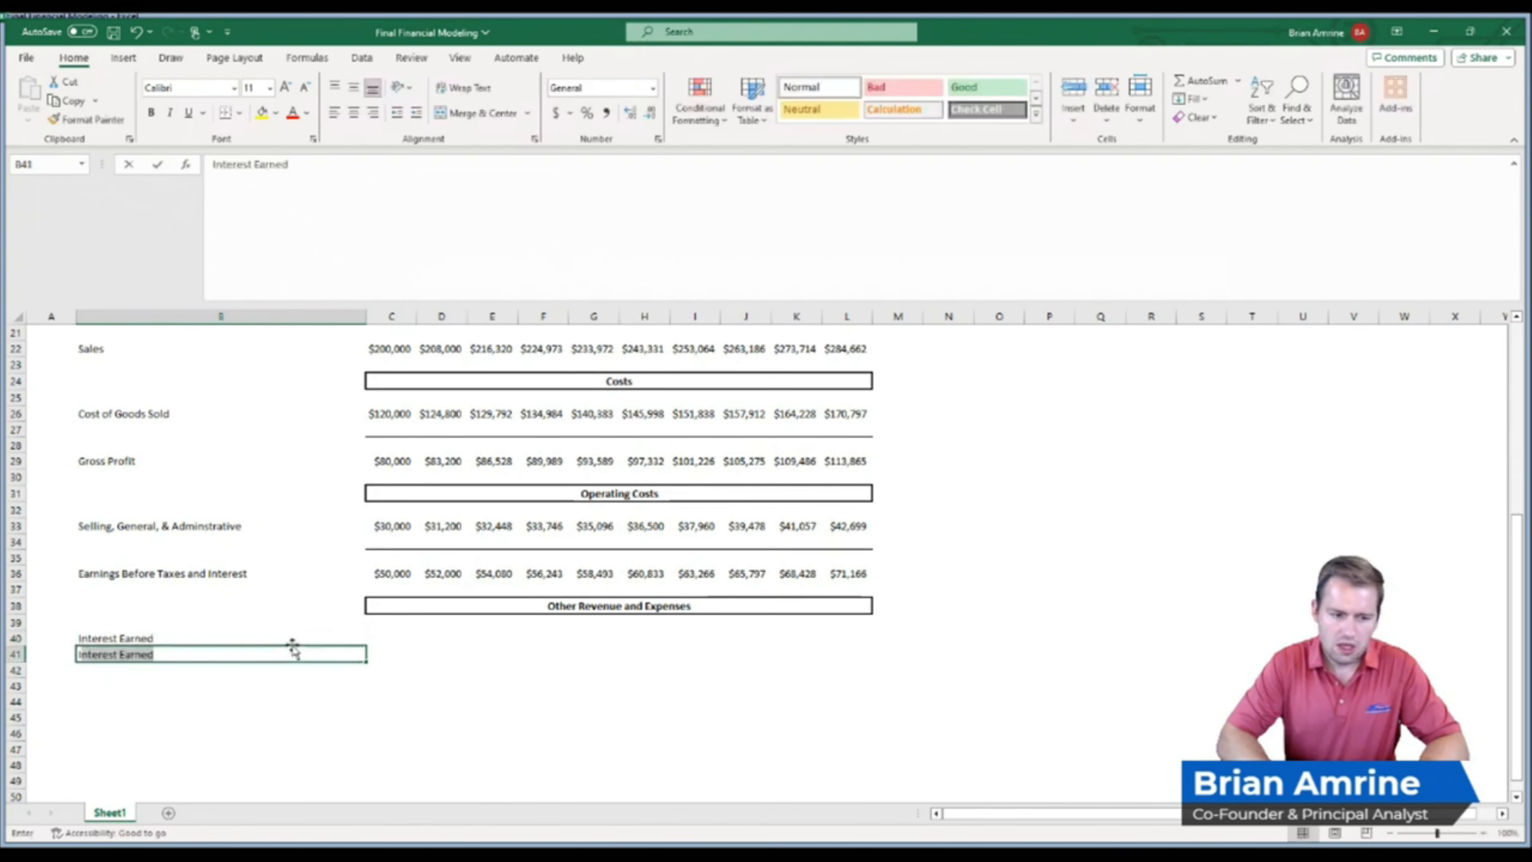
type("rest Paid")
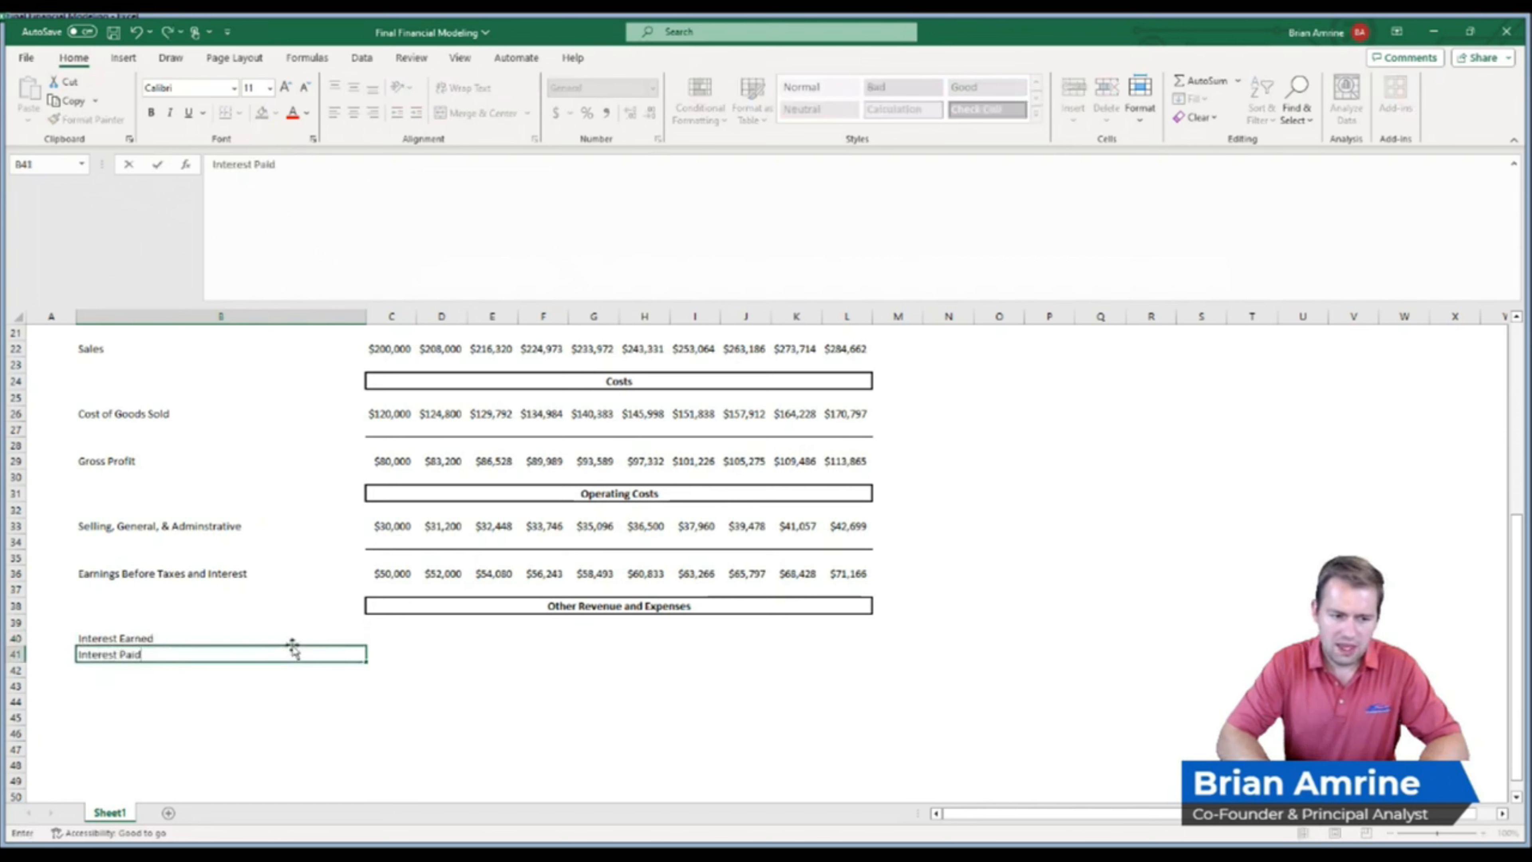
key("Return")
type("T")
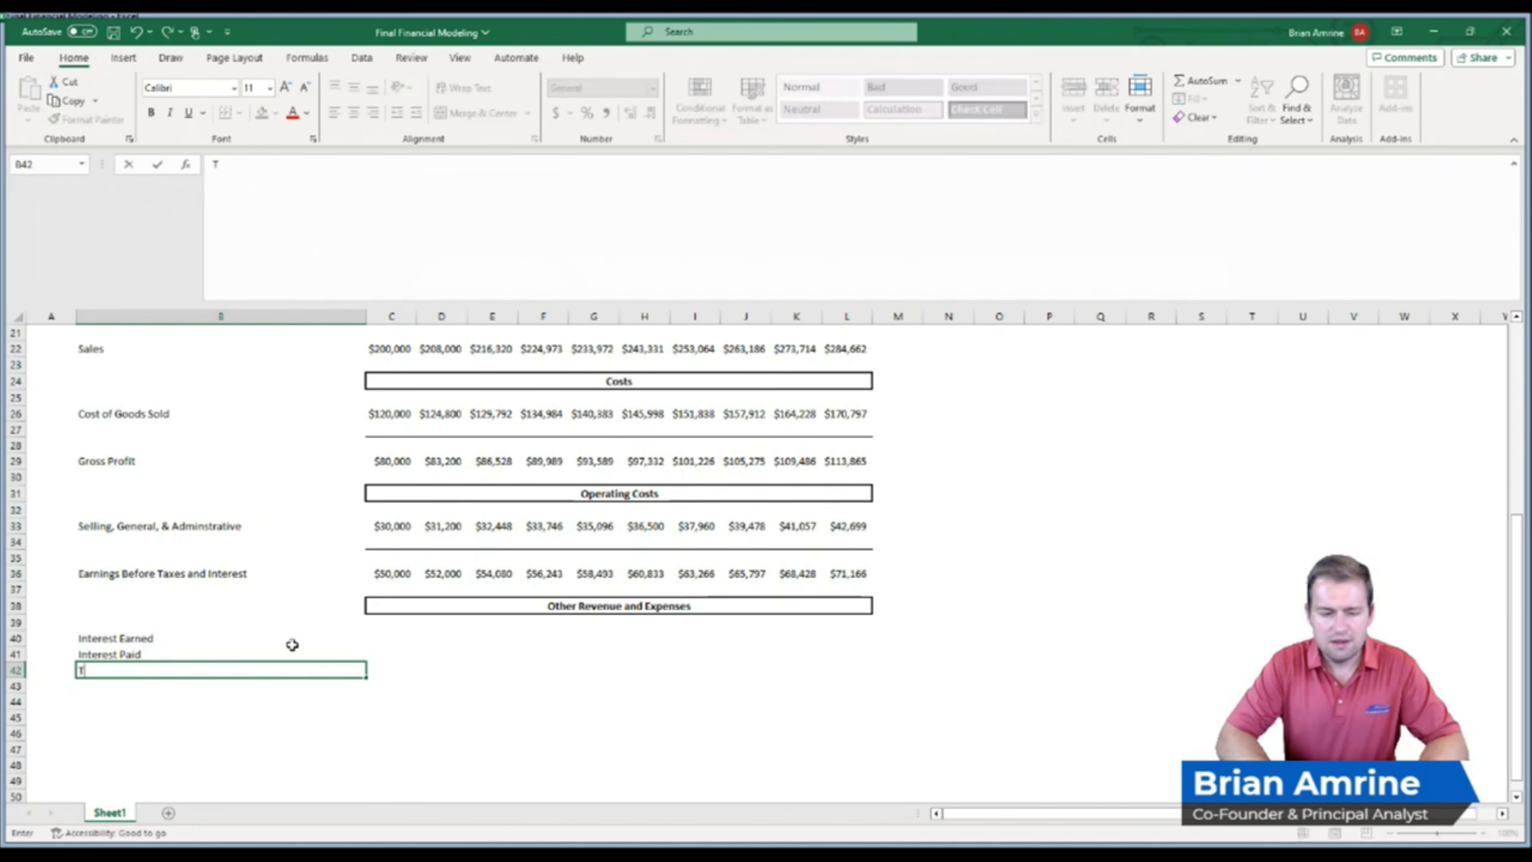
key("Return")
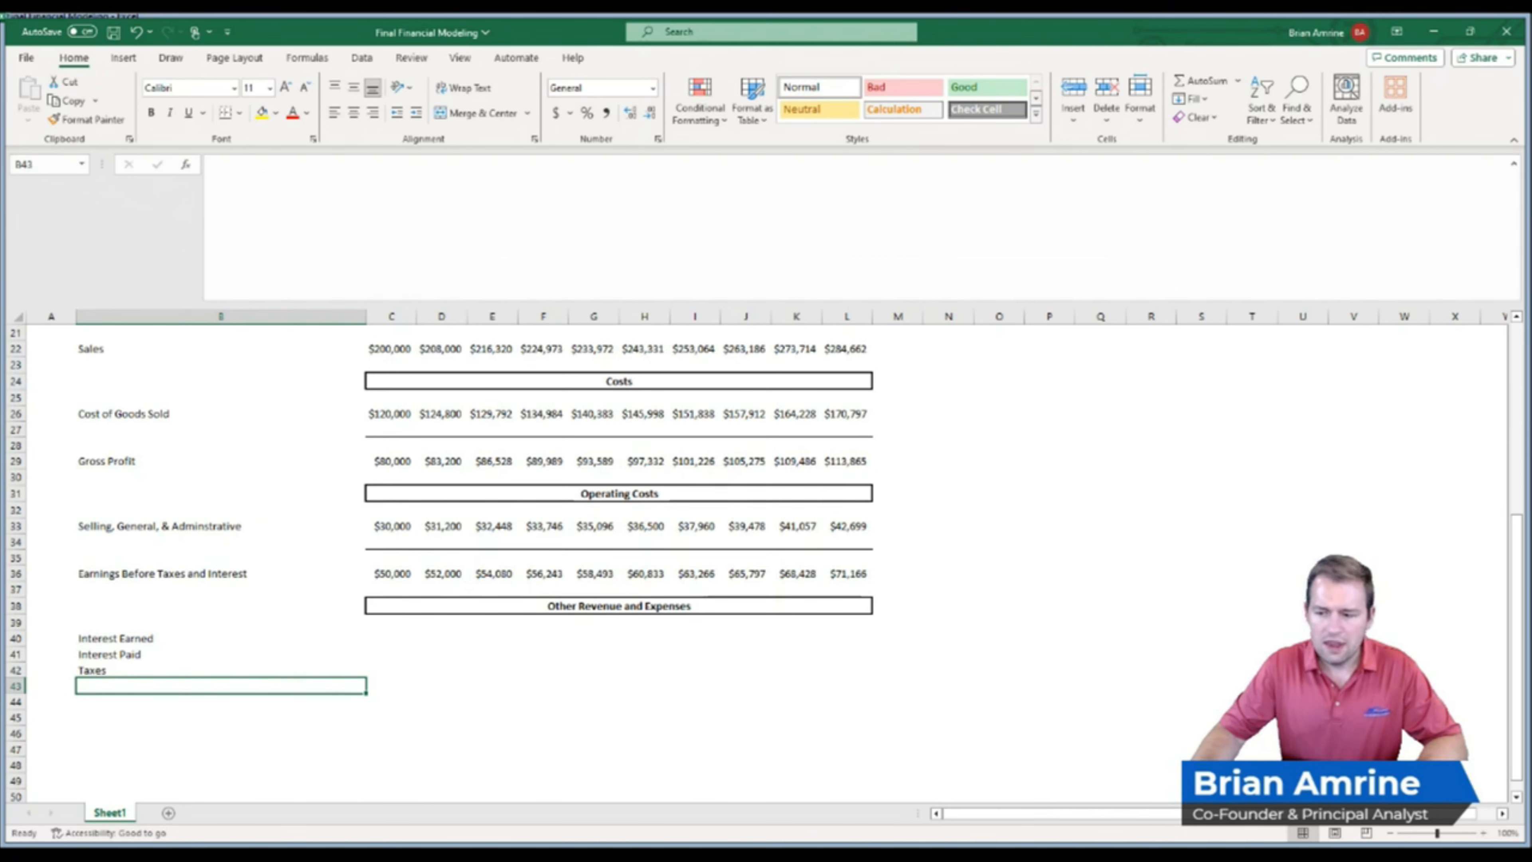
Add a bottom border along C42:L42 and label B44 as Net Income
key("alt+Tab")
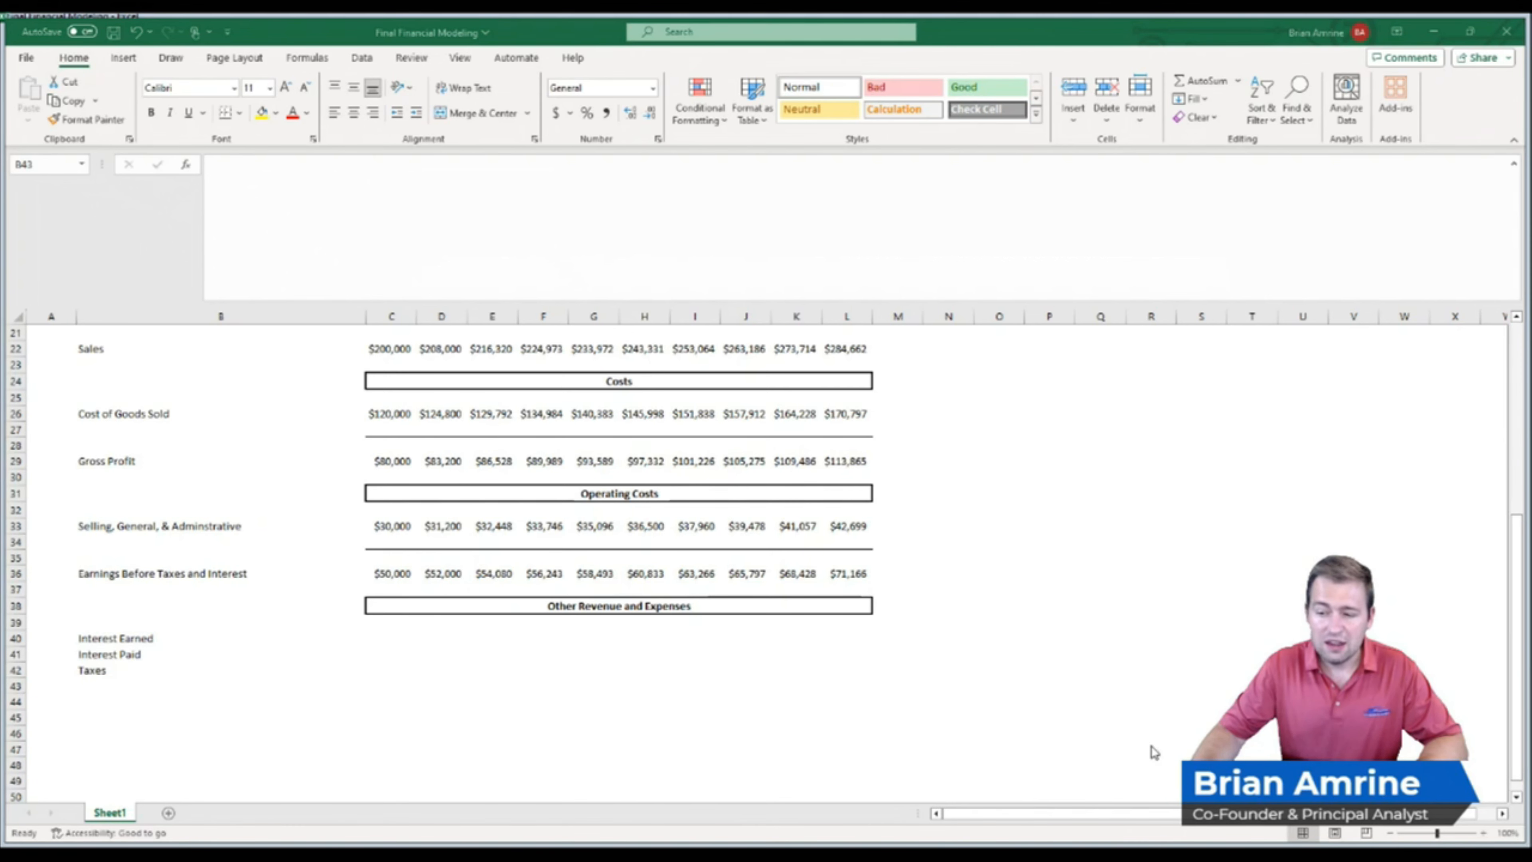
key("alt+Tab")
left_click_drag(387, 667, 847, 668)
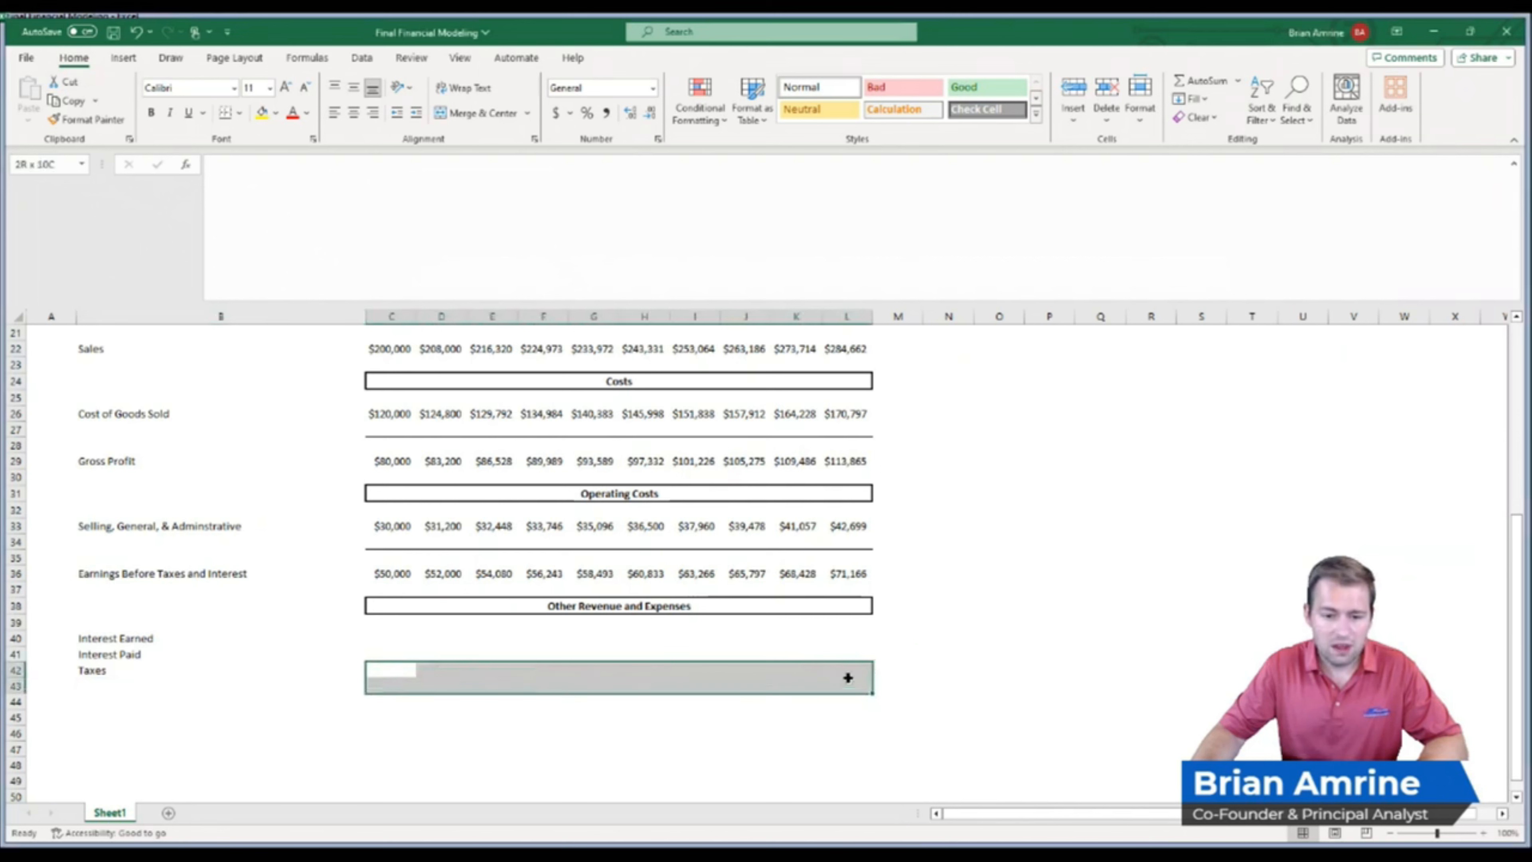
left_click(222, 112)
left_click(124, 705)
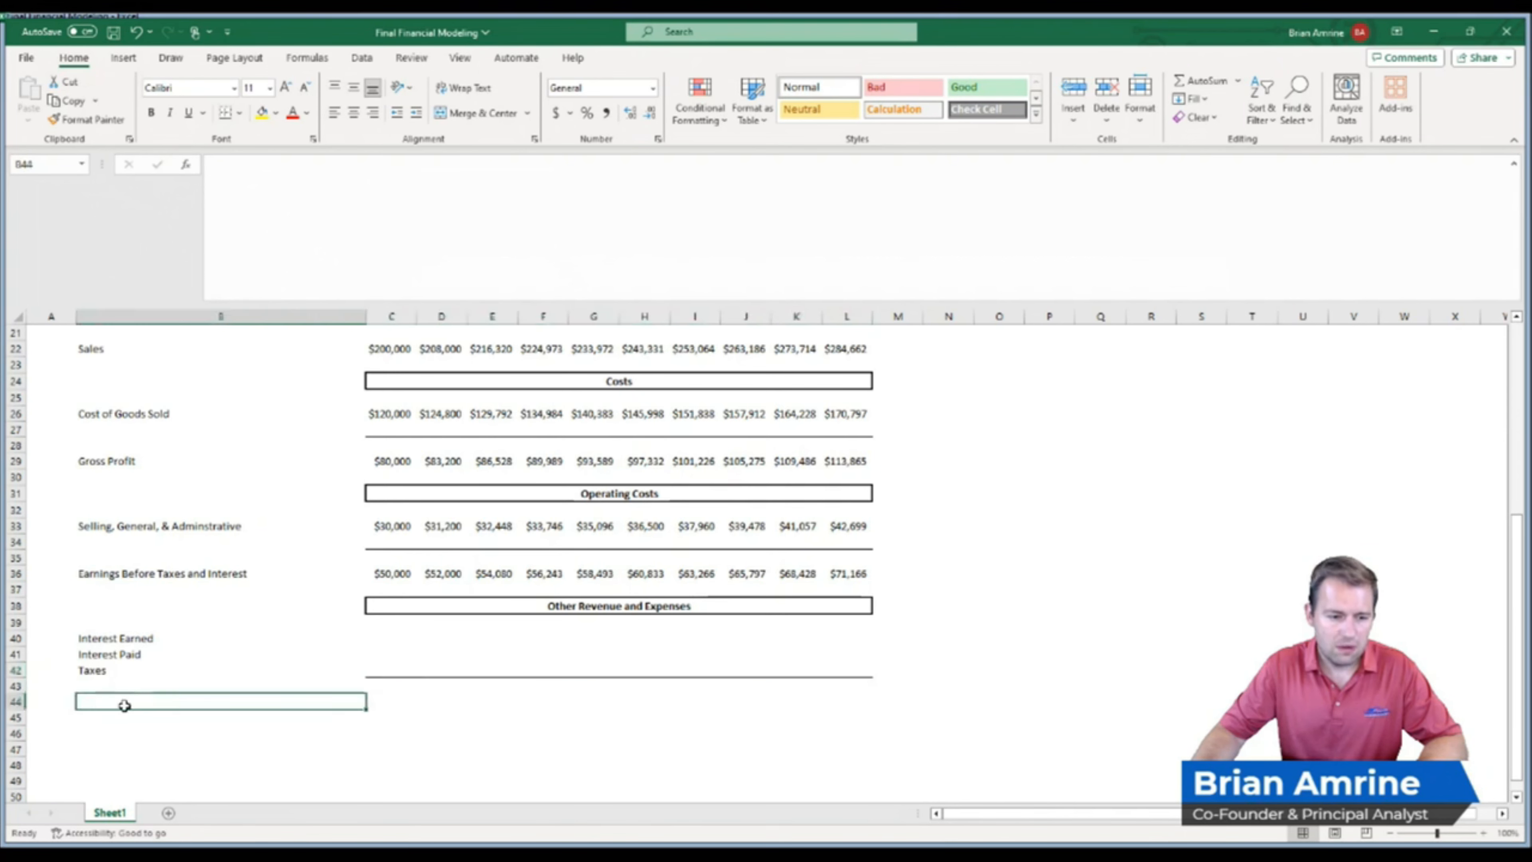
type("T")
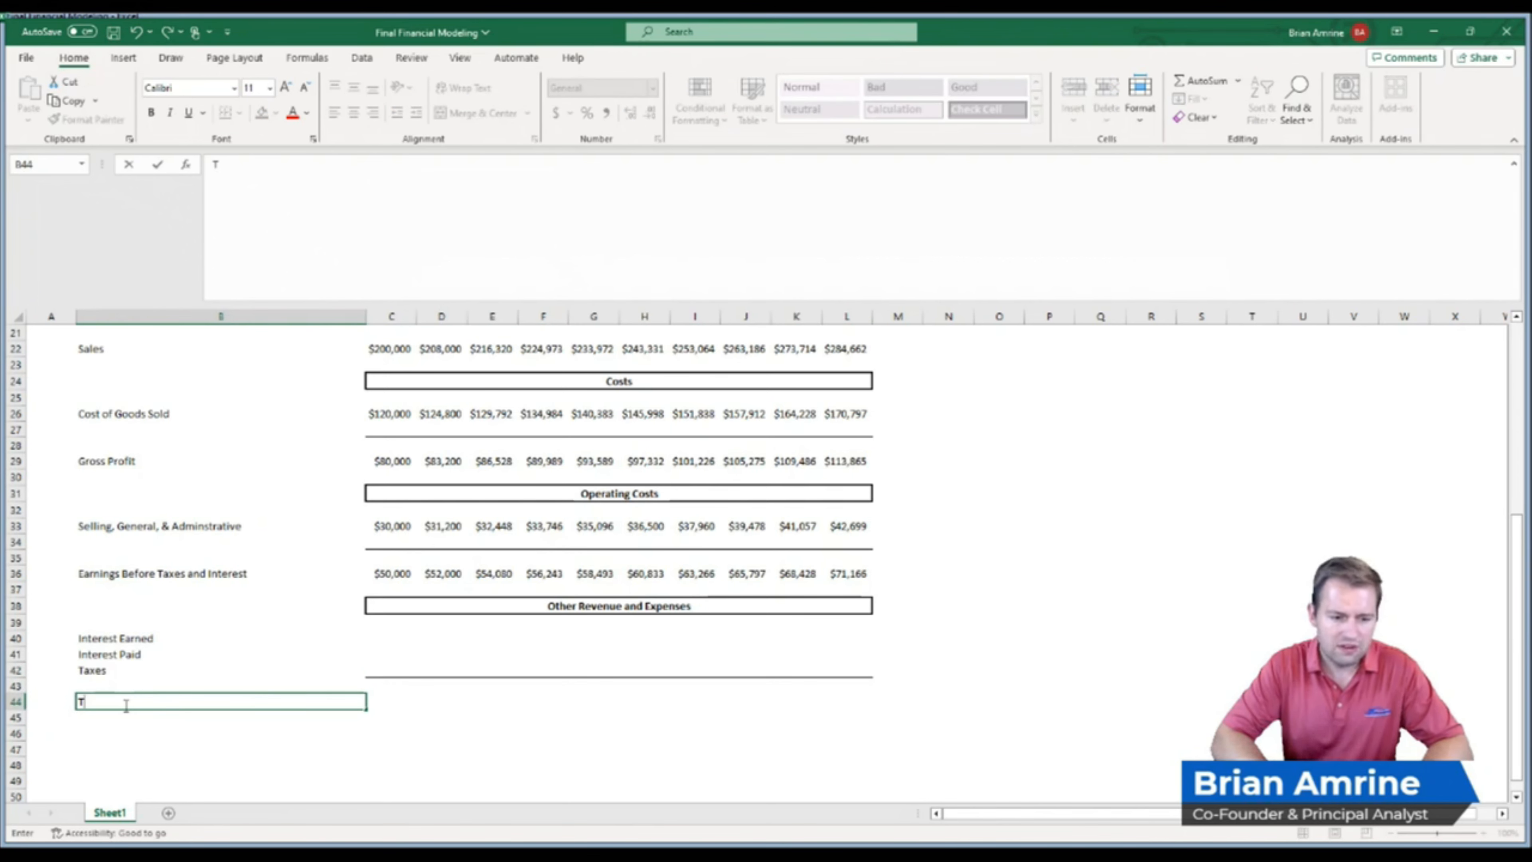
key("BackSpace")
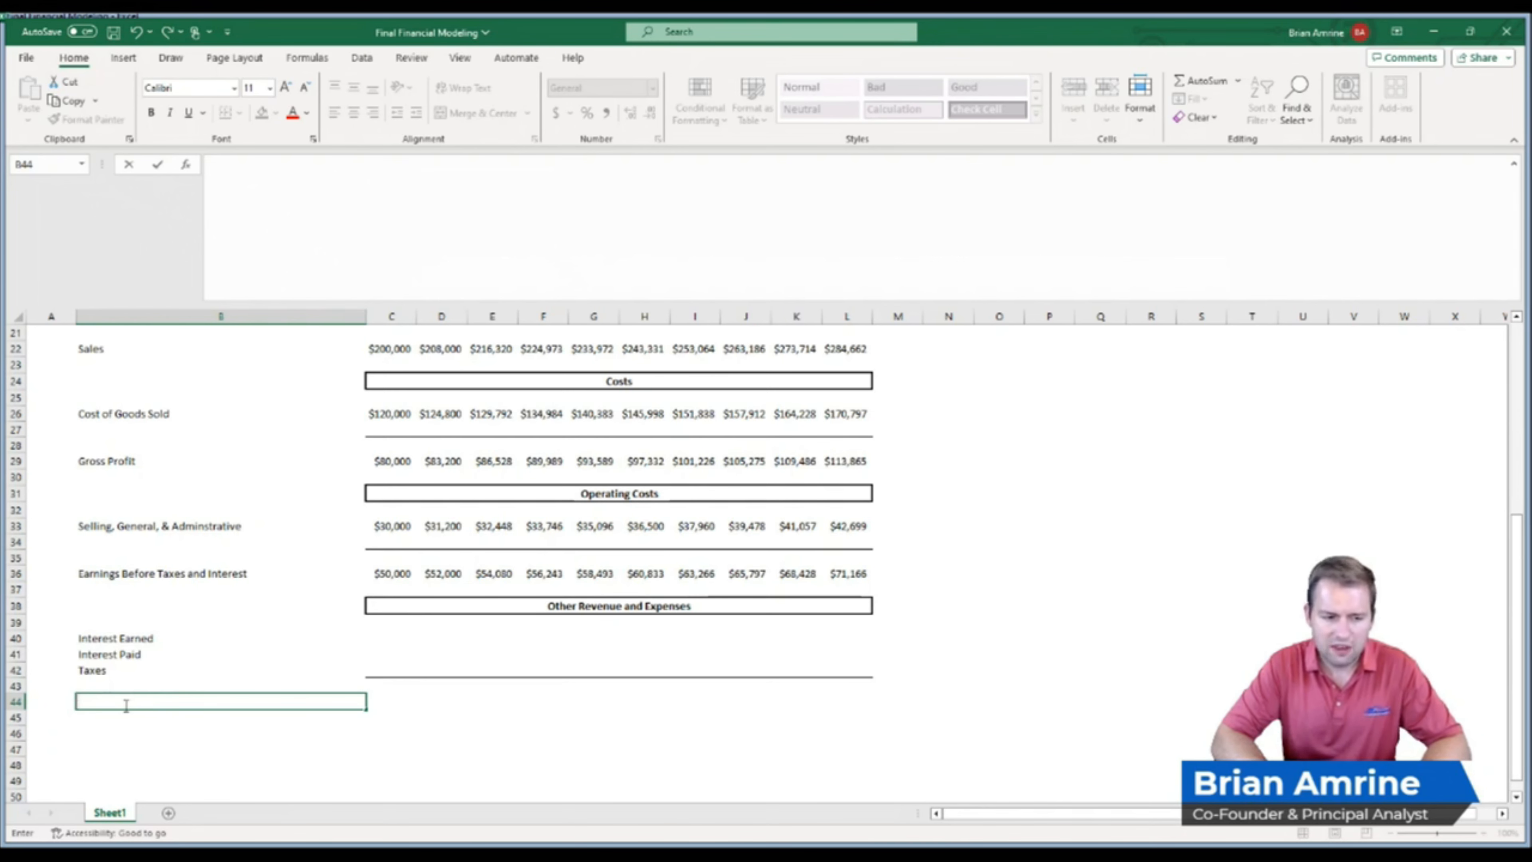
type("Net Income")
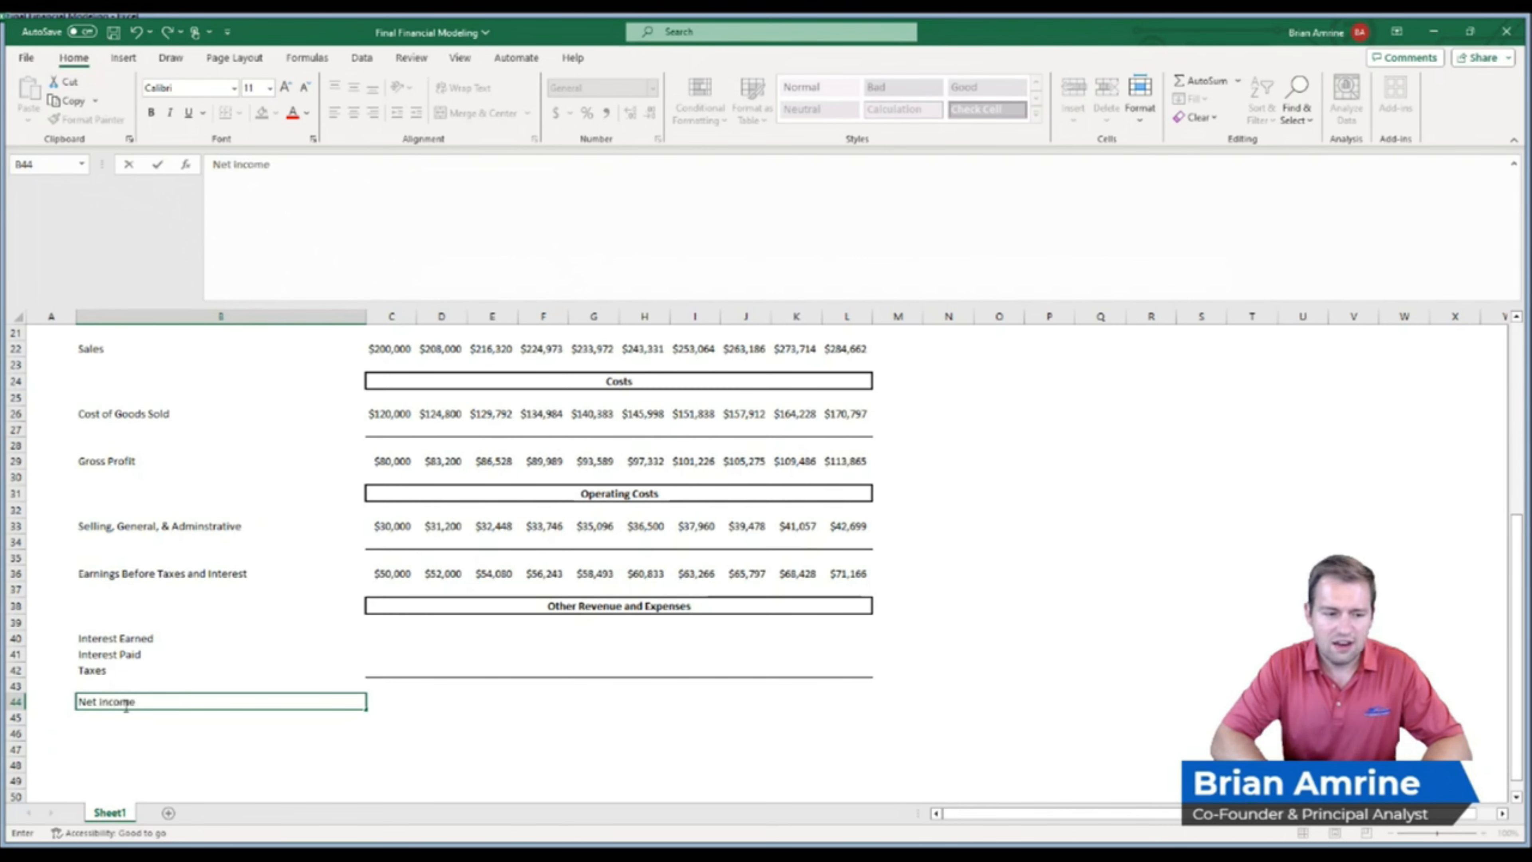
key("Return")
left_click_drag(184, 635, 191, 699)
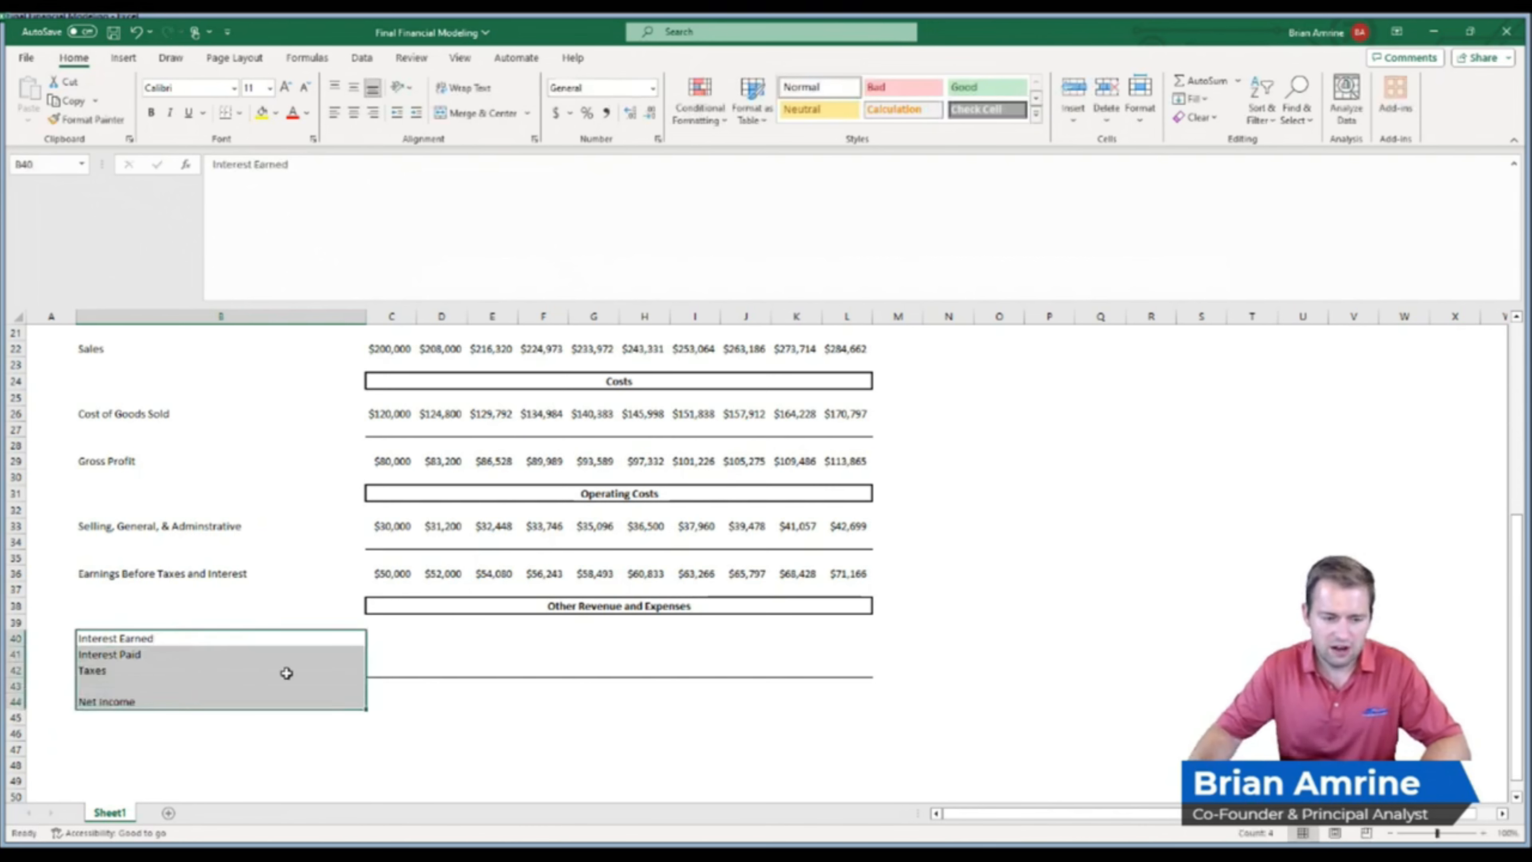
left_click(387, 642)
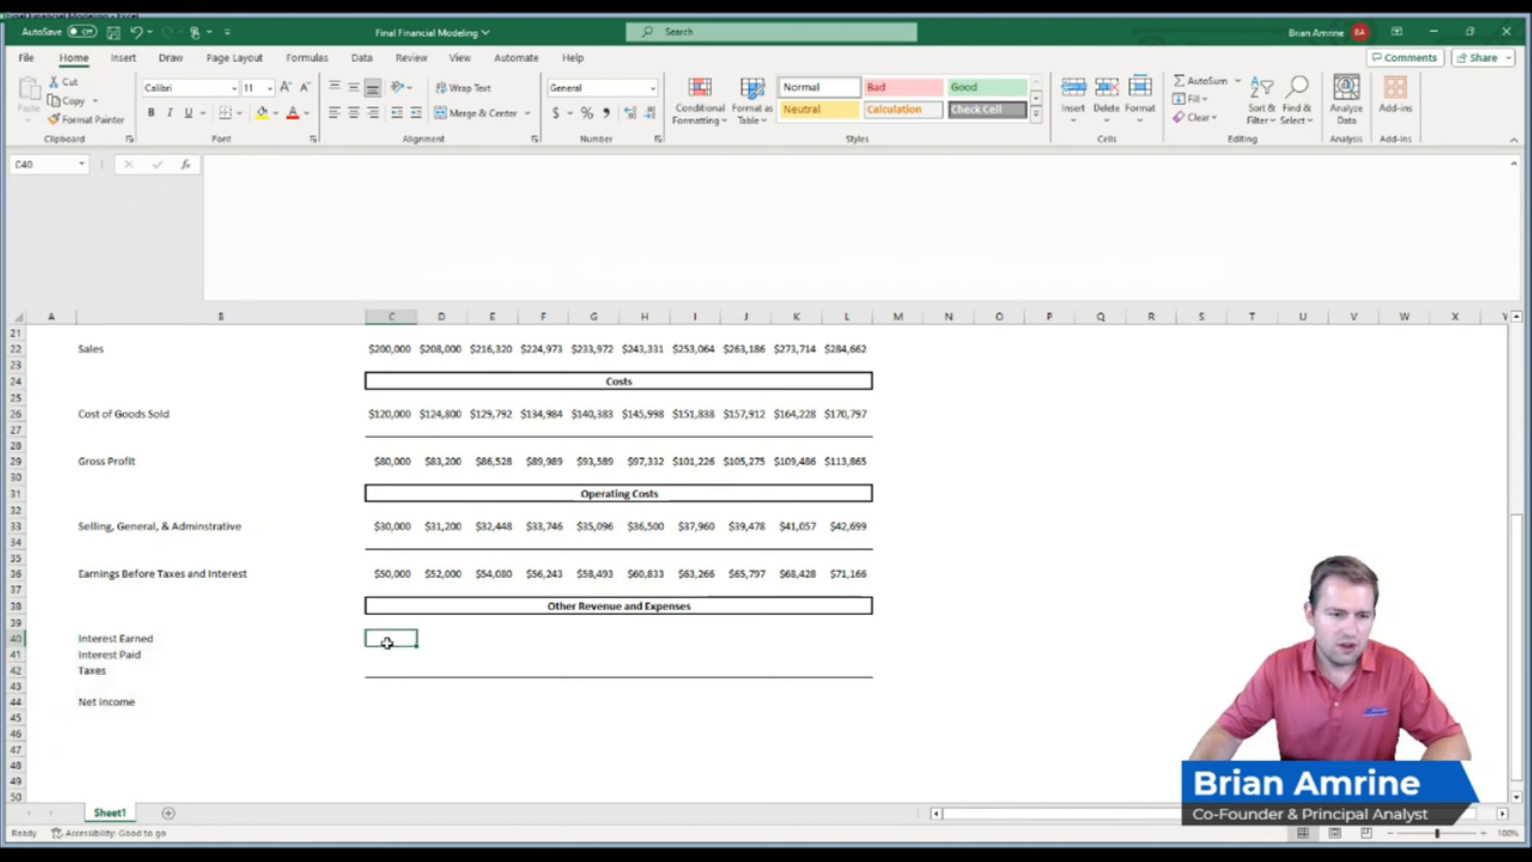
left_click_drag(1517, 640, 1520, 461)
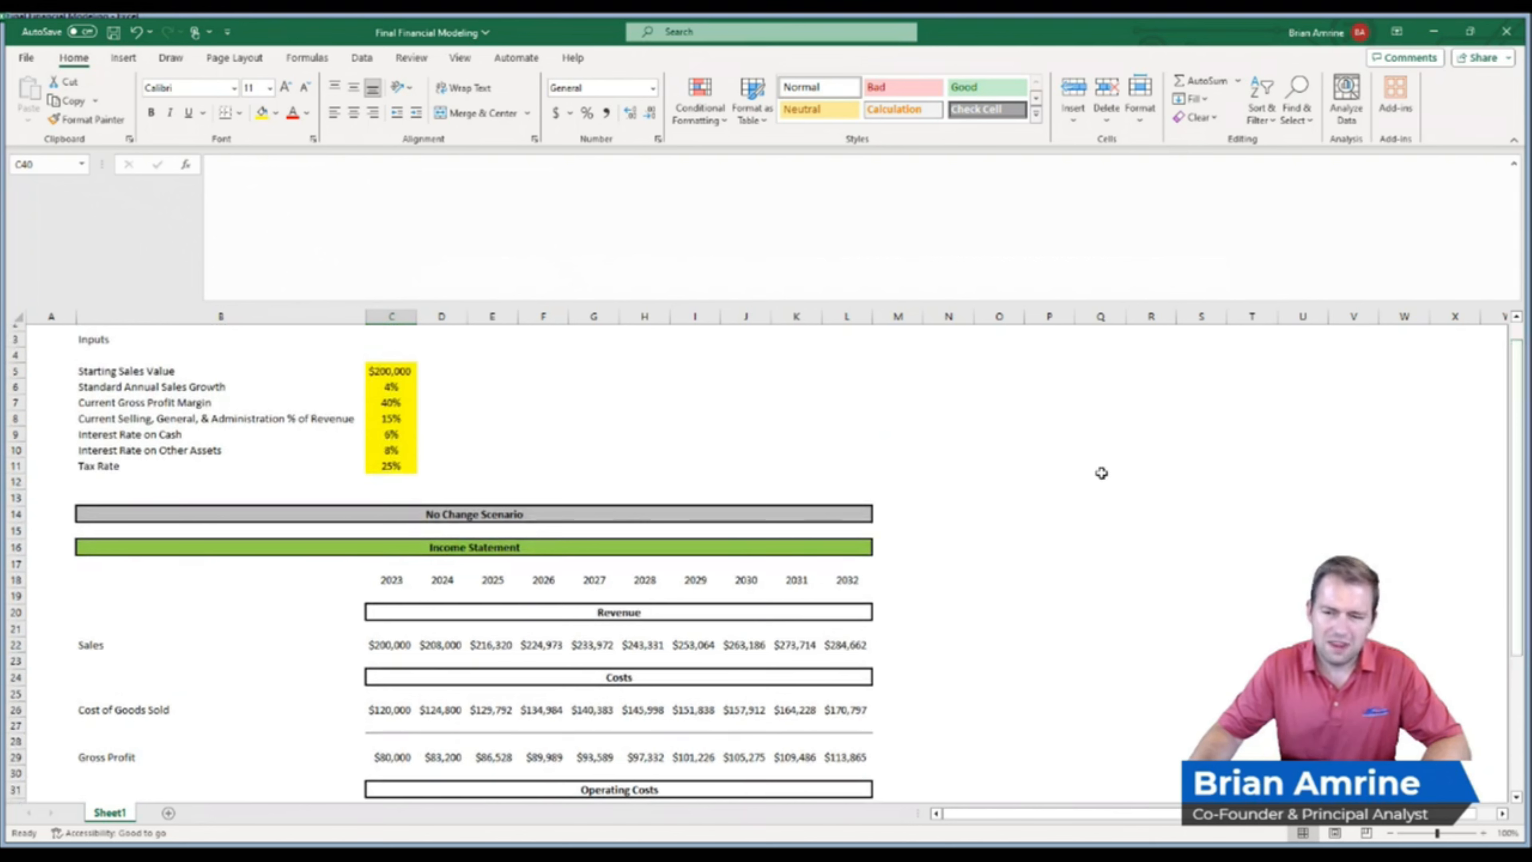
left_click_drag(1520, 440, 1507, 599)
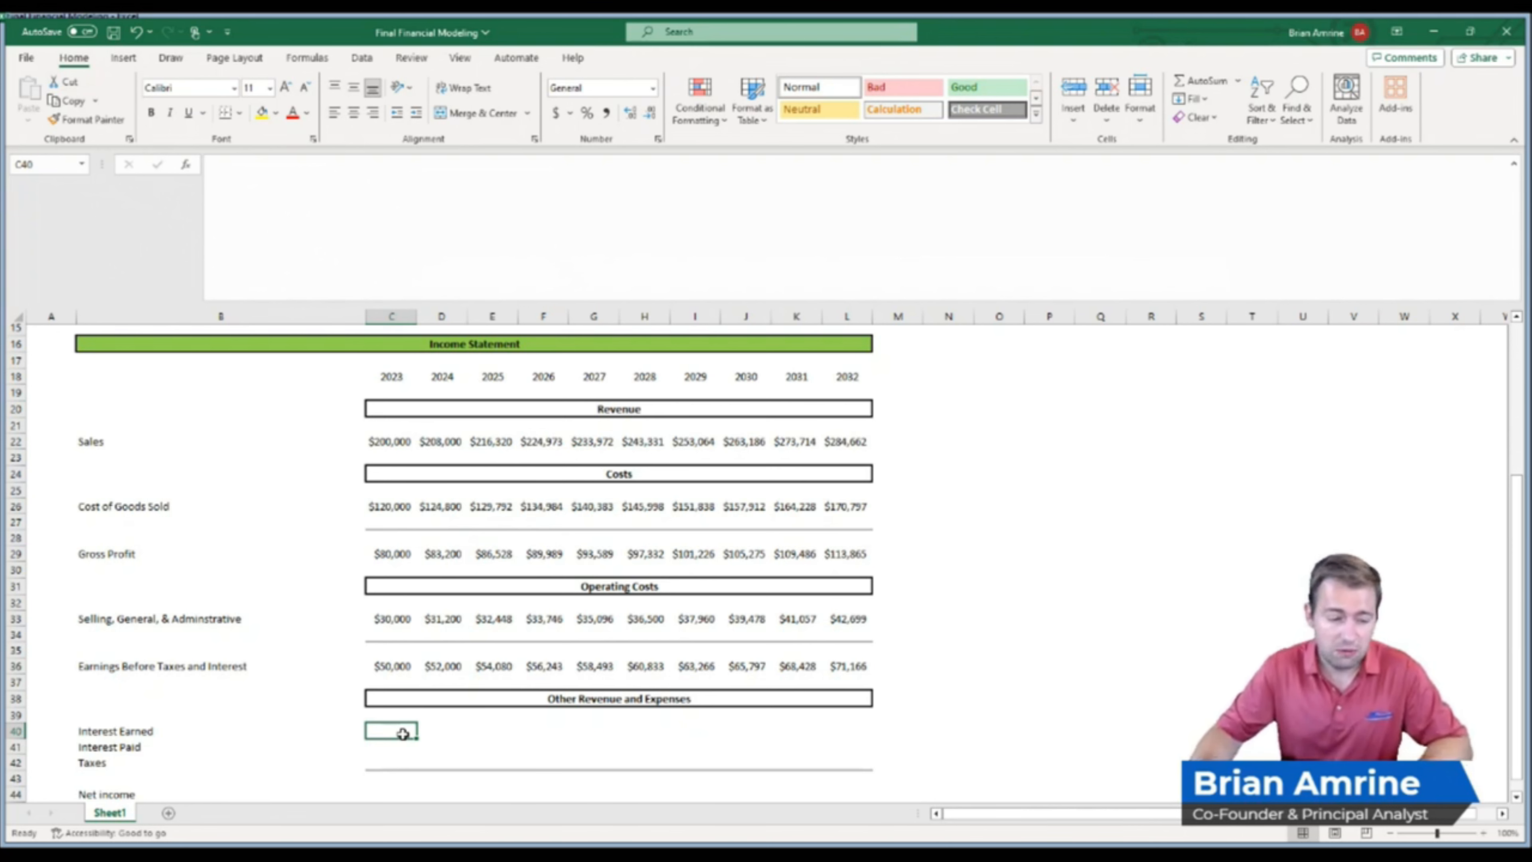
Enter the 2023 Taxes formula =(C36+C40-C41)*$C$11 in C42, with the Tax Rate reference locked as absolute
left_click(384, 748)
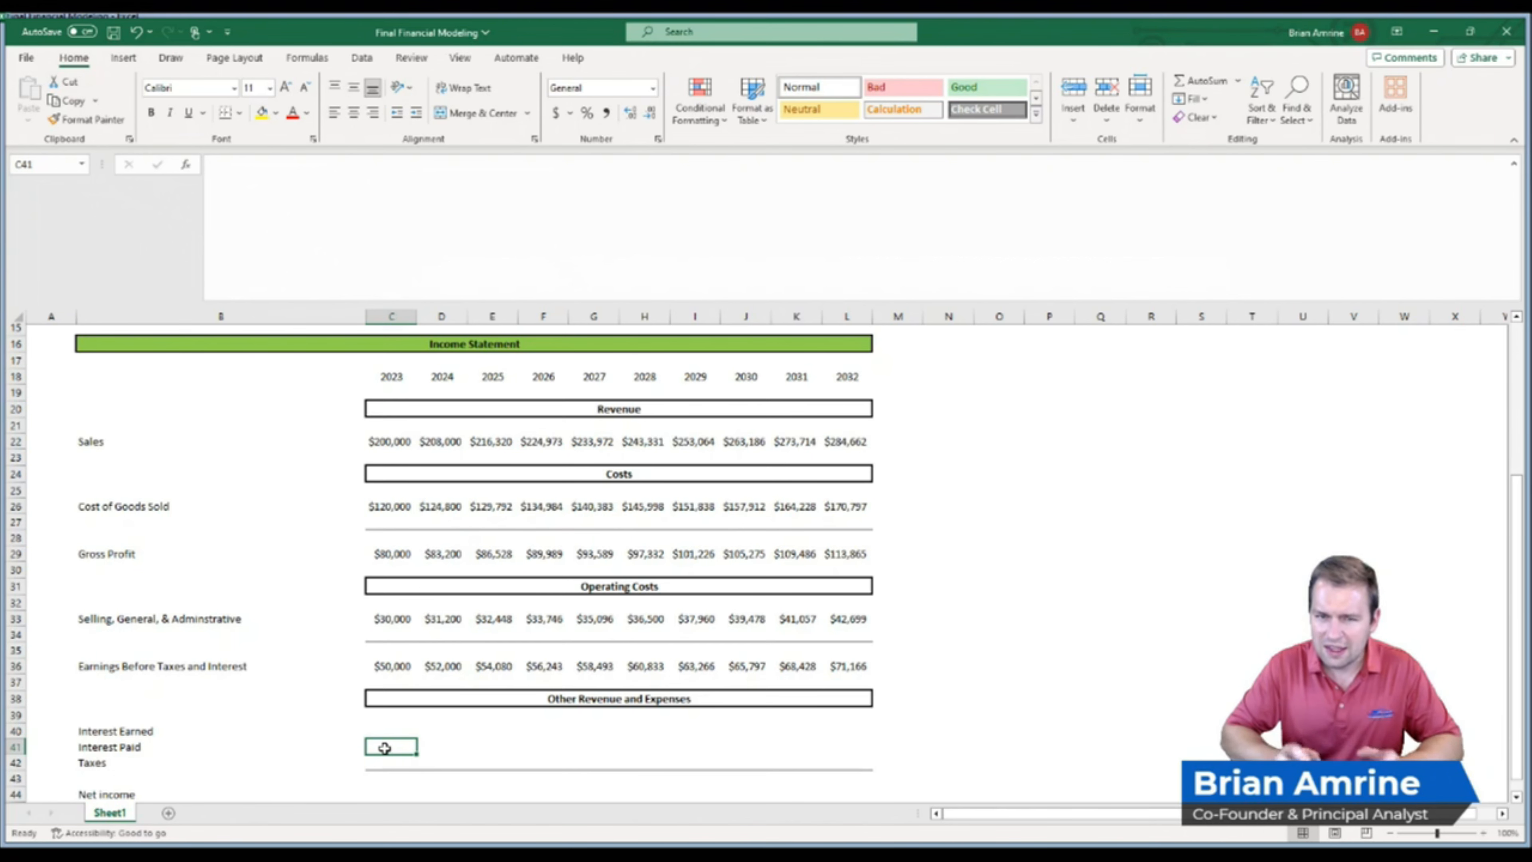
key("Down")
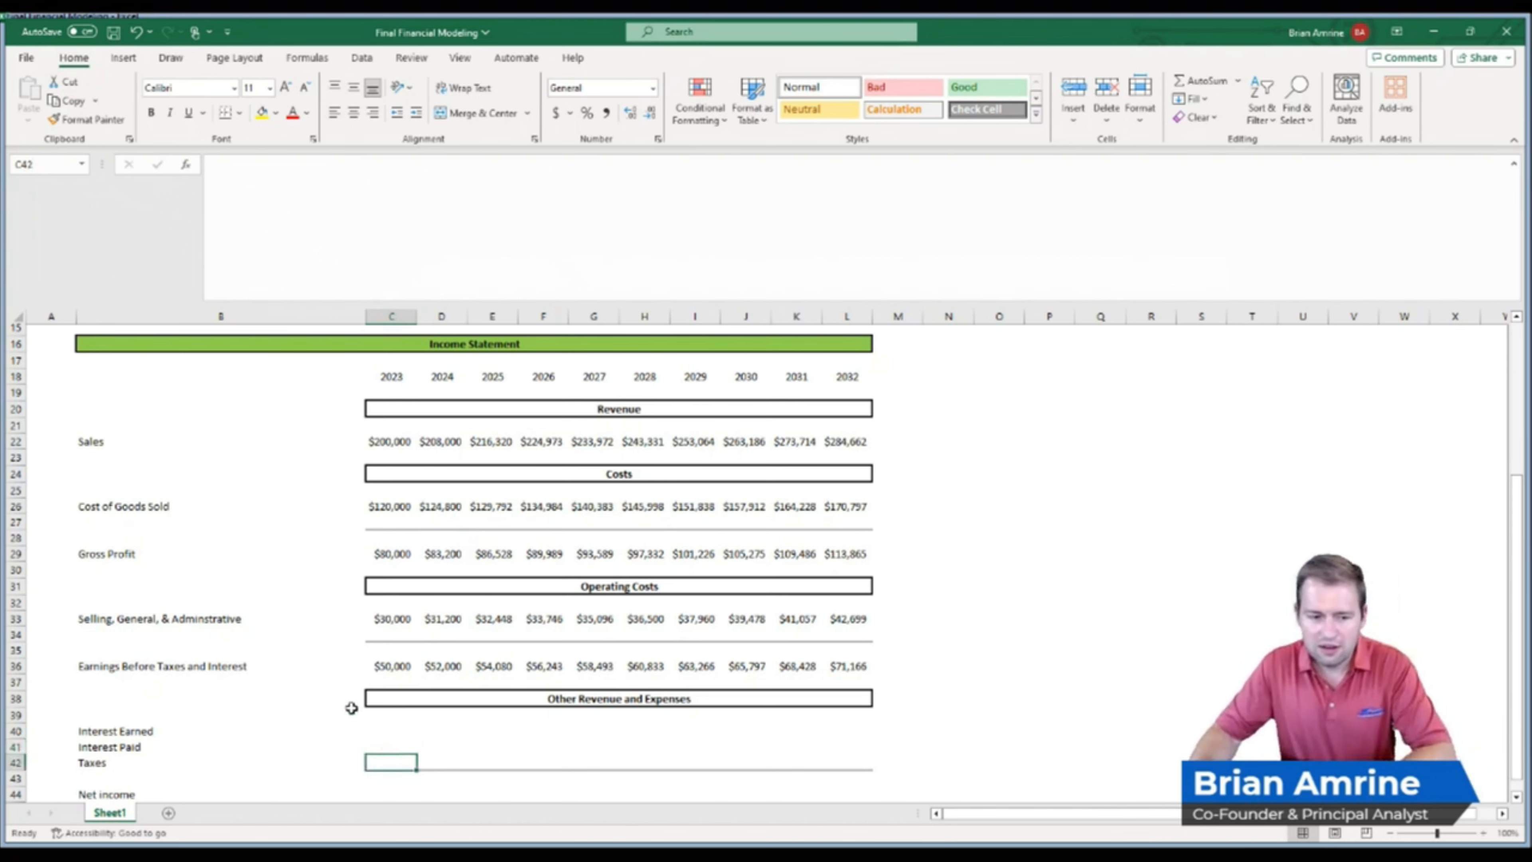
type("=")
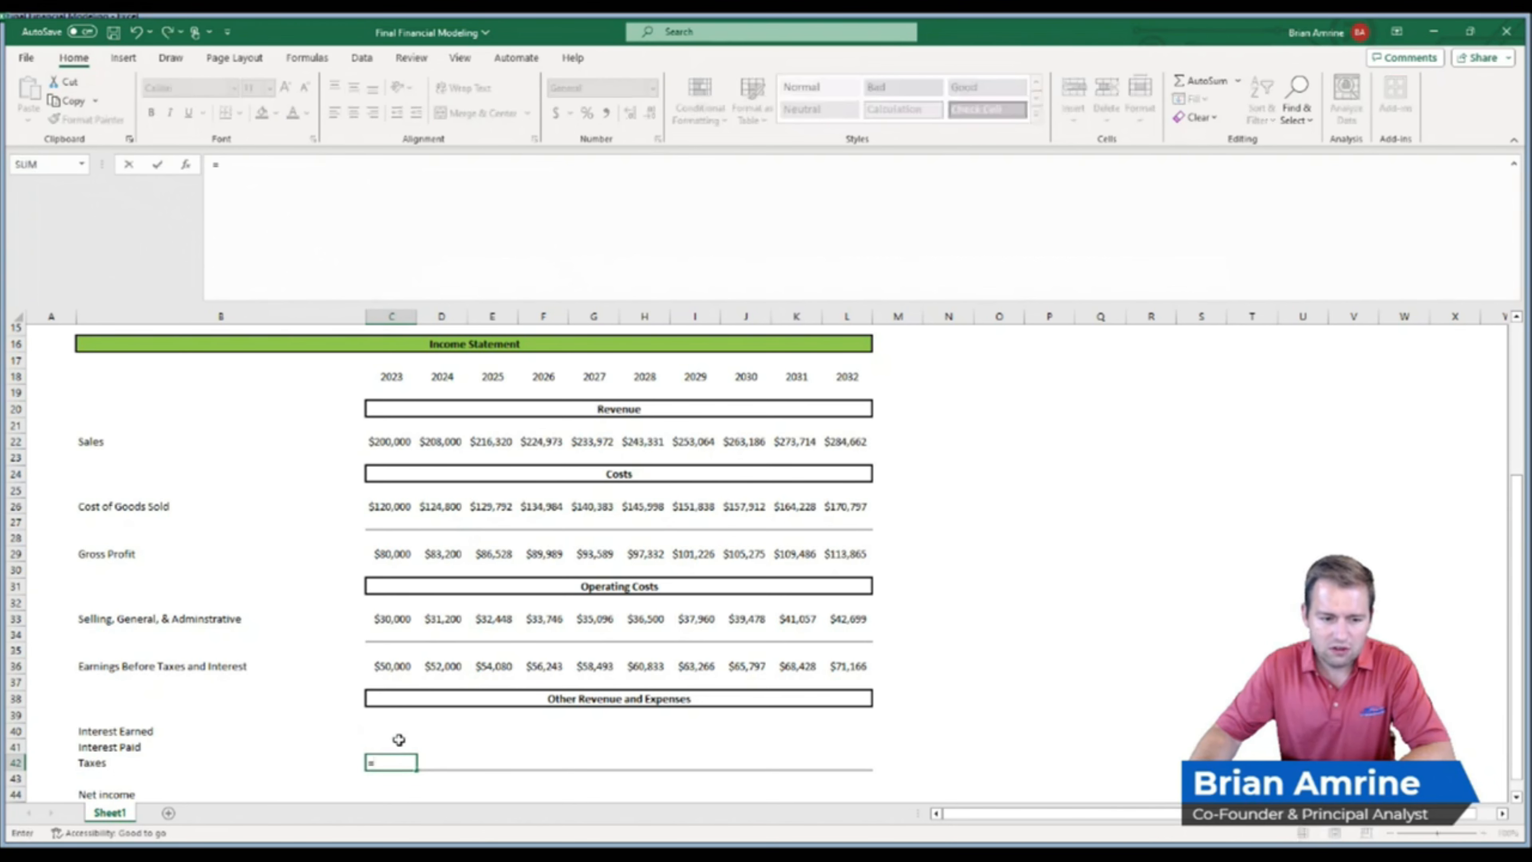
left_click(387, 666)
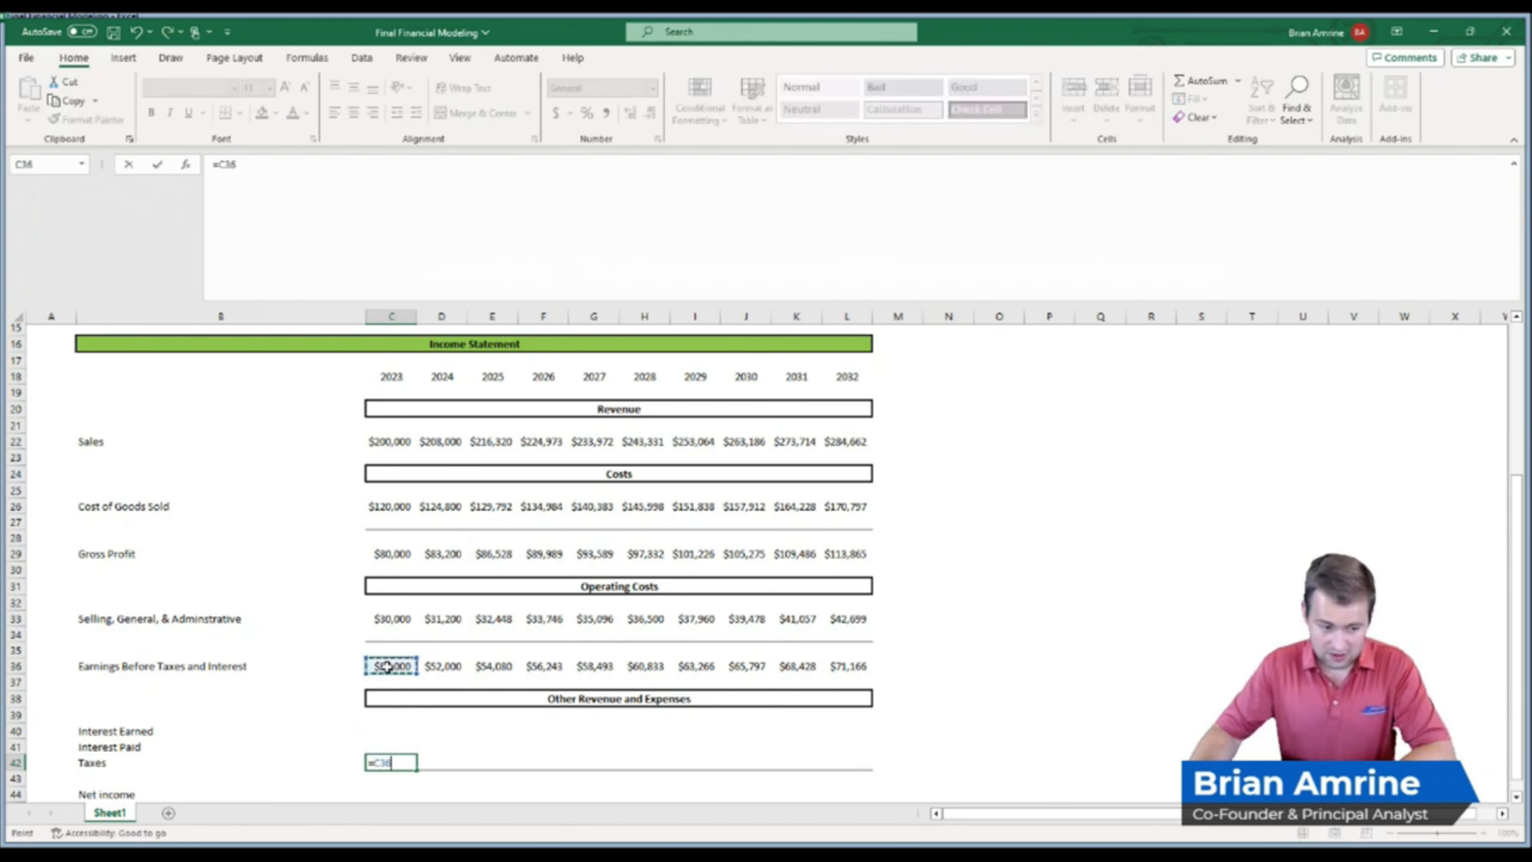
type("+")
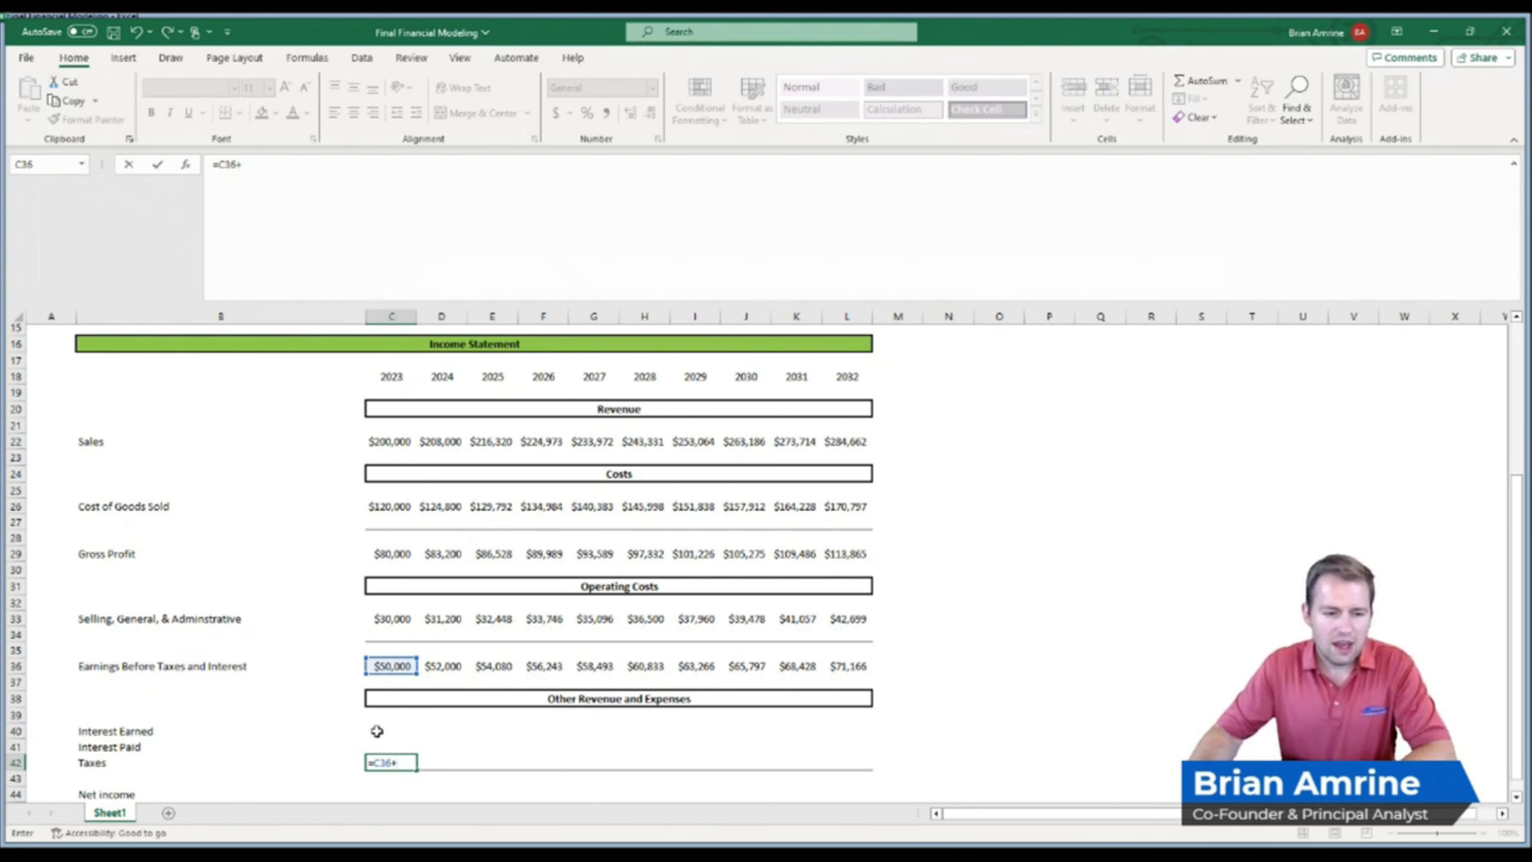
left_click(377, 731)
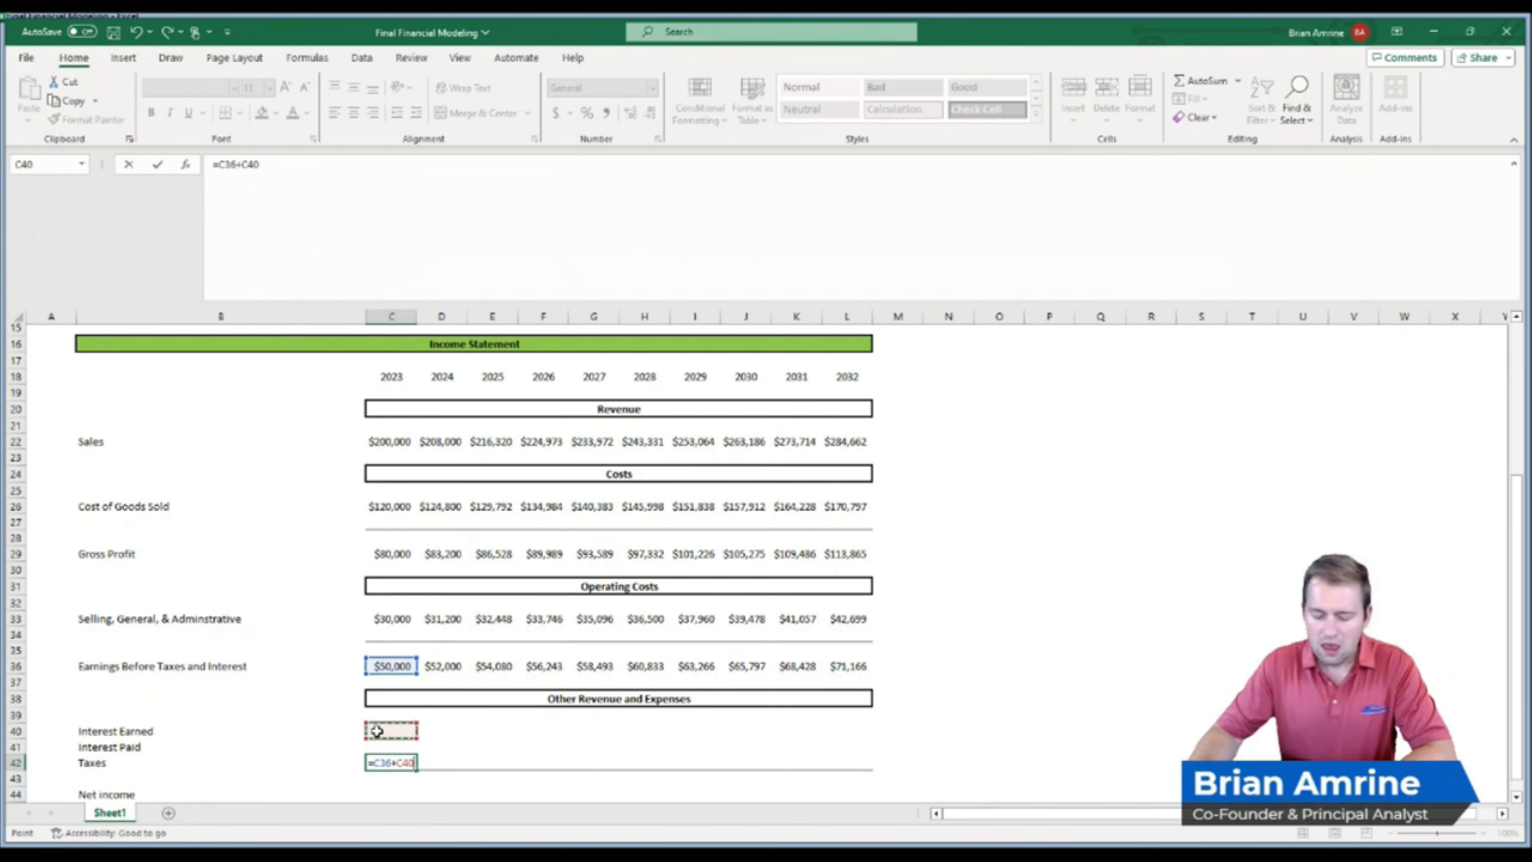
left_click(386, 748)
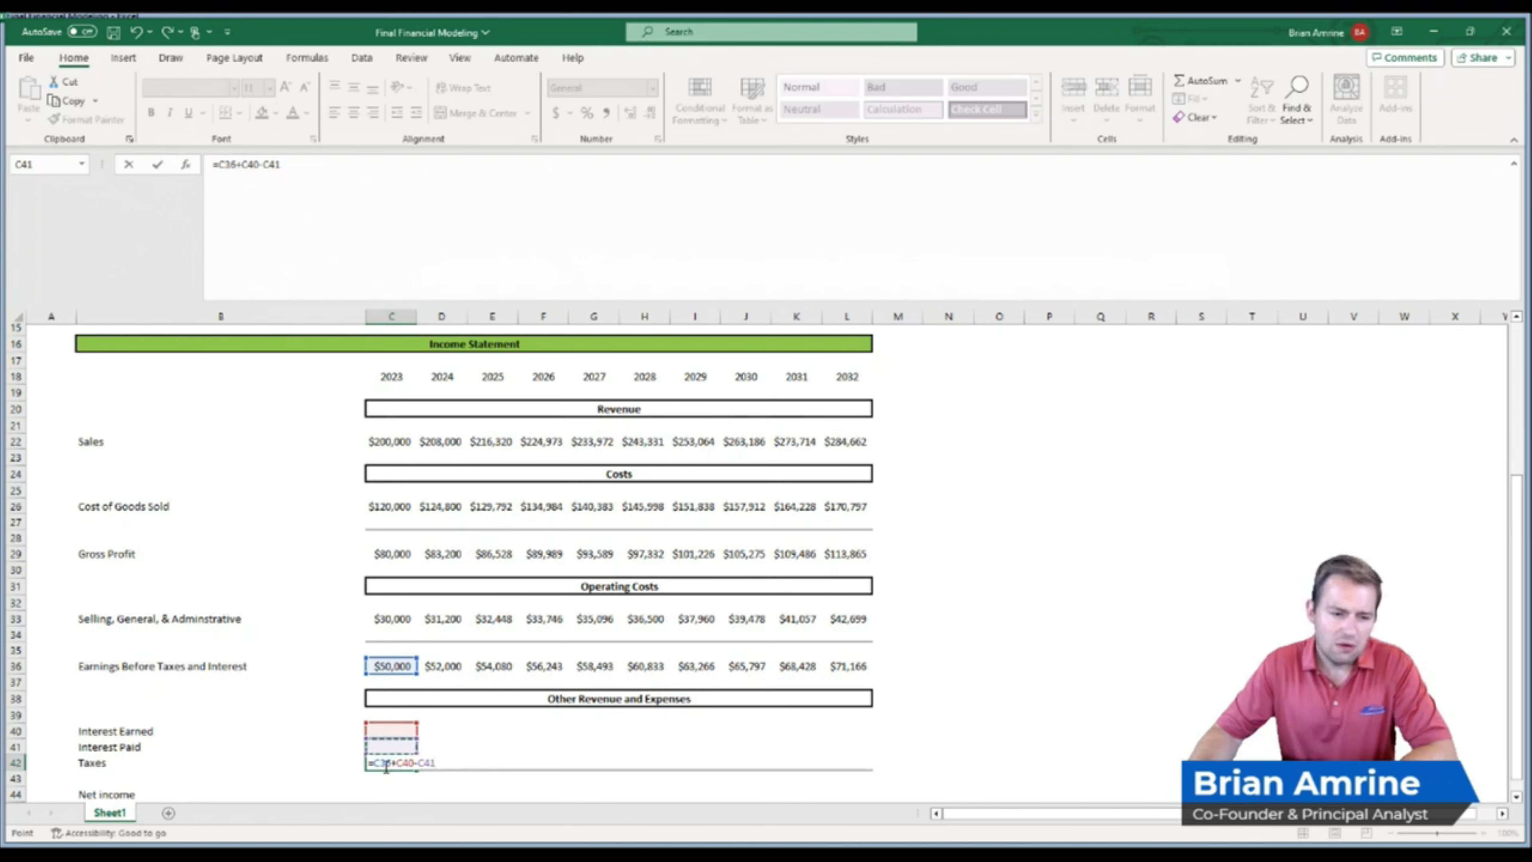
type("(")
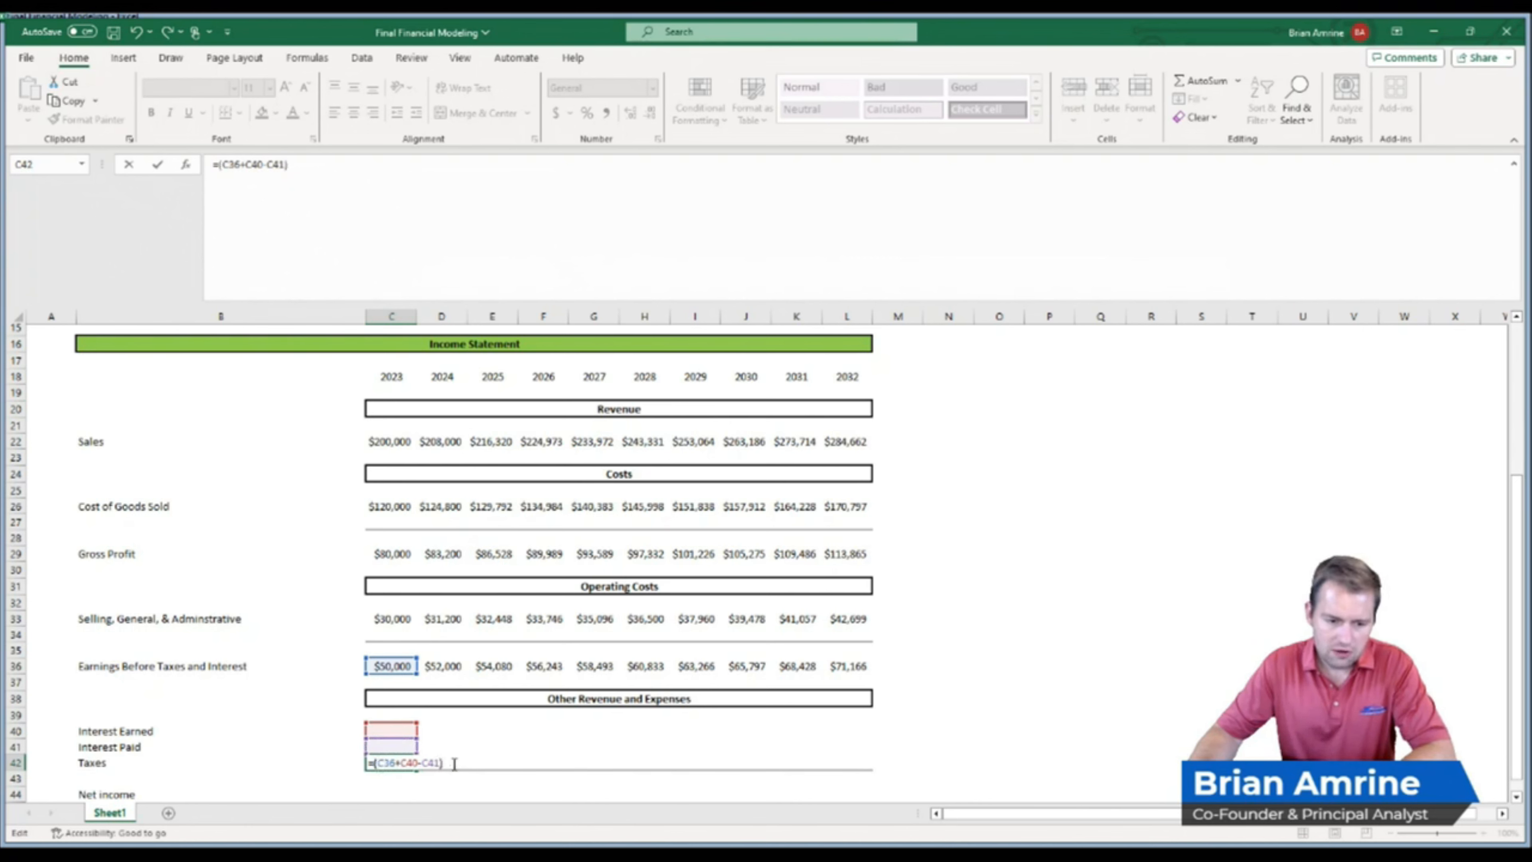
type("*")
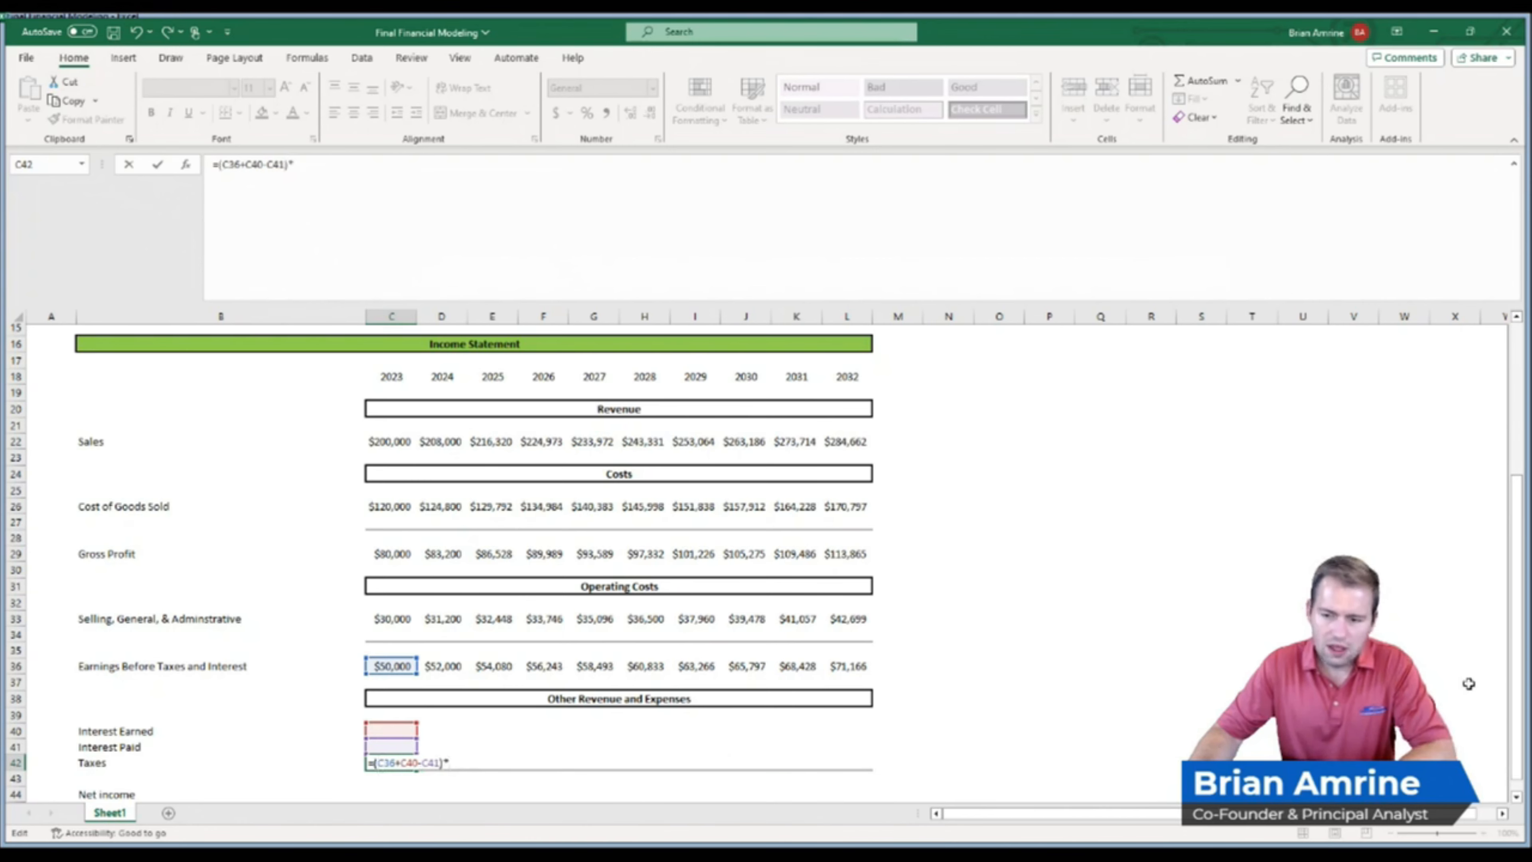
left_click_drag(1517, 661, 1516, 546)
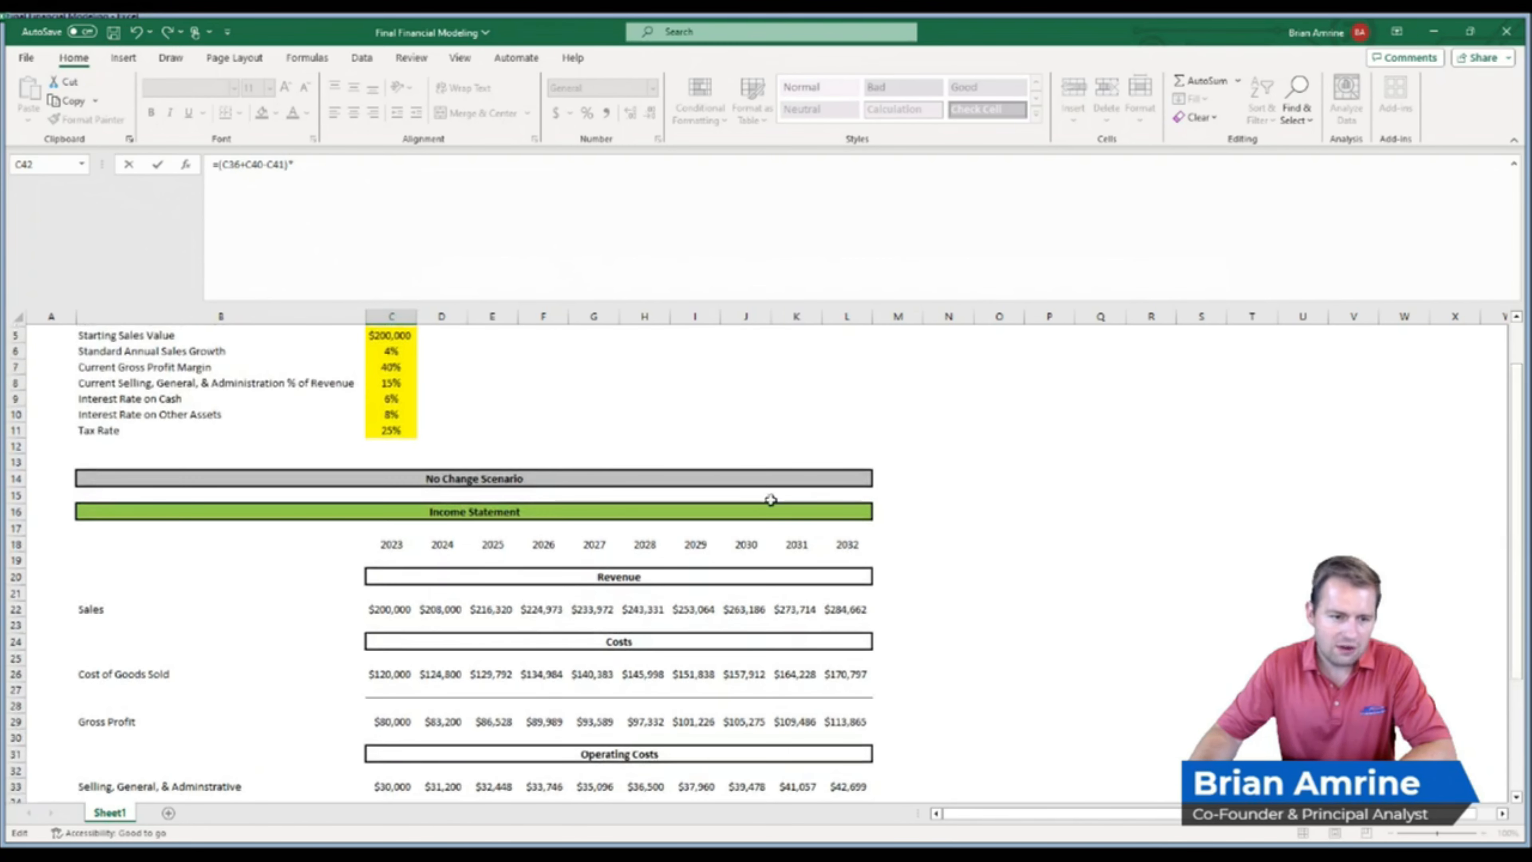
left_click(409, 431)
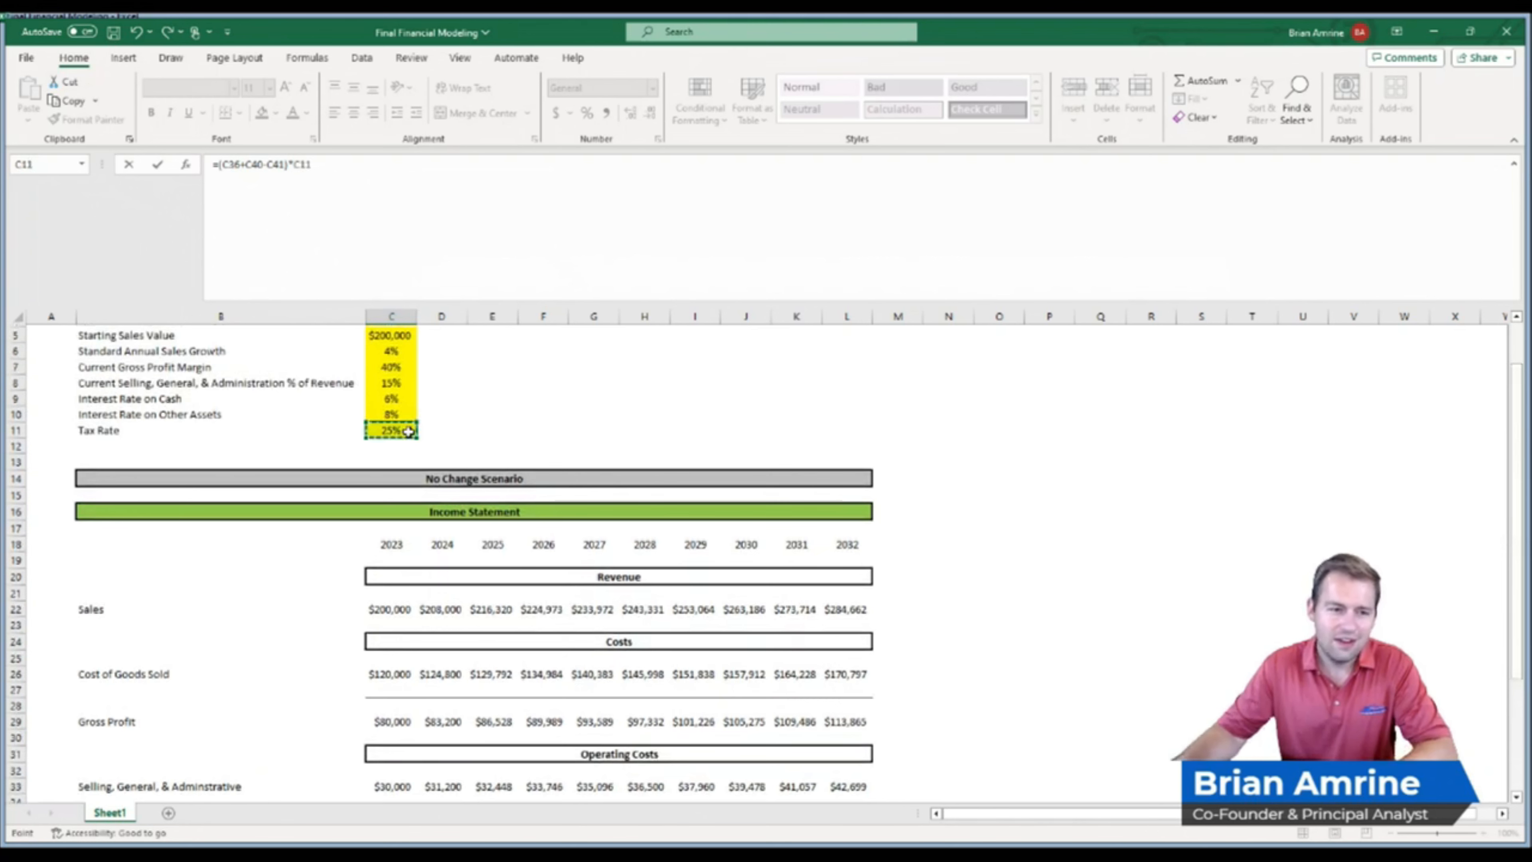
left_click(305, 164)
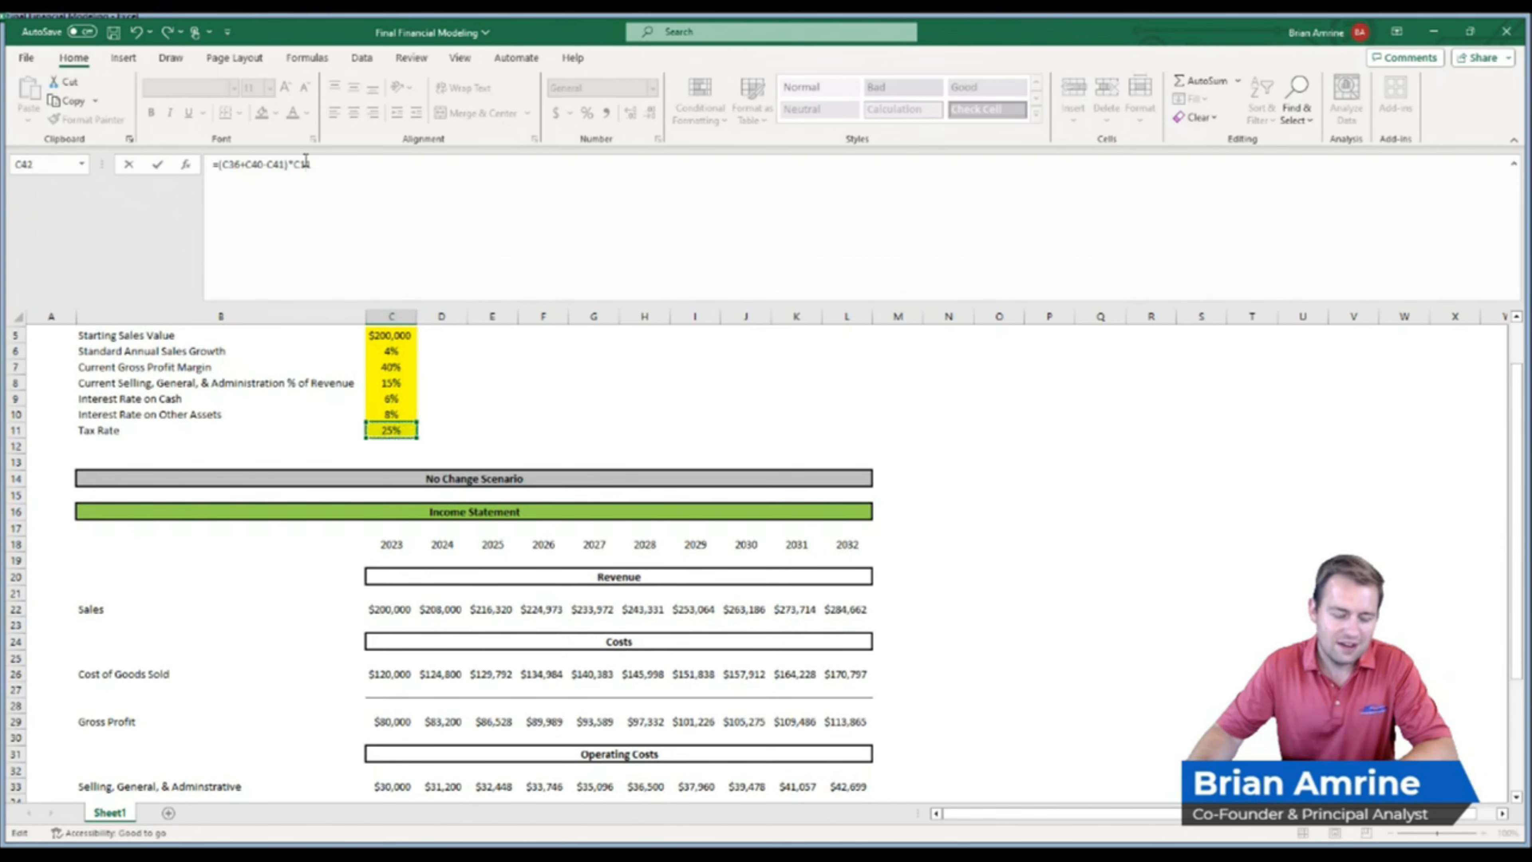
key("F4")
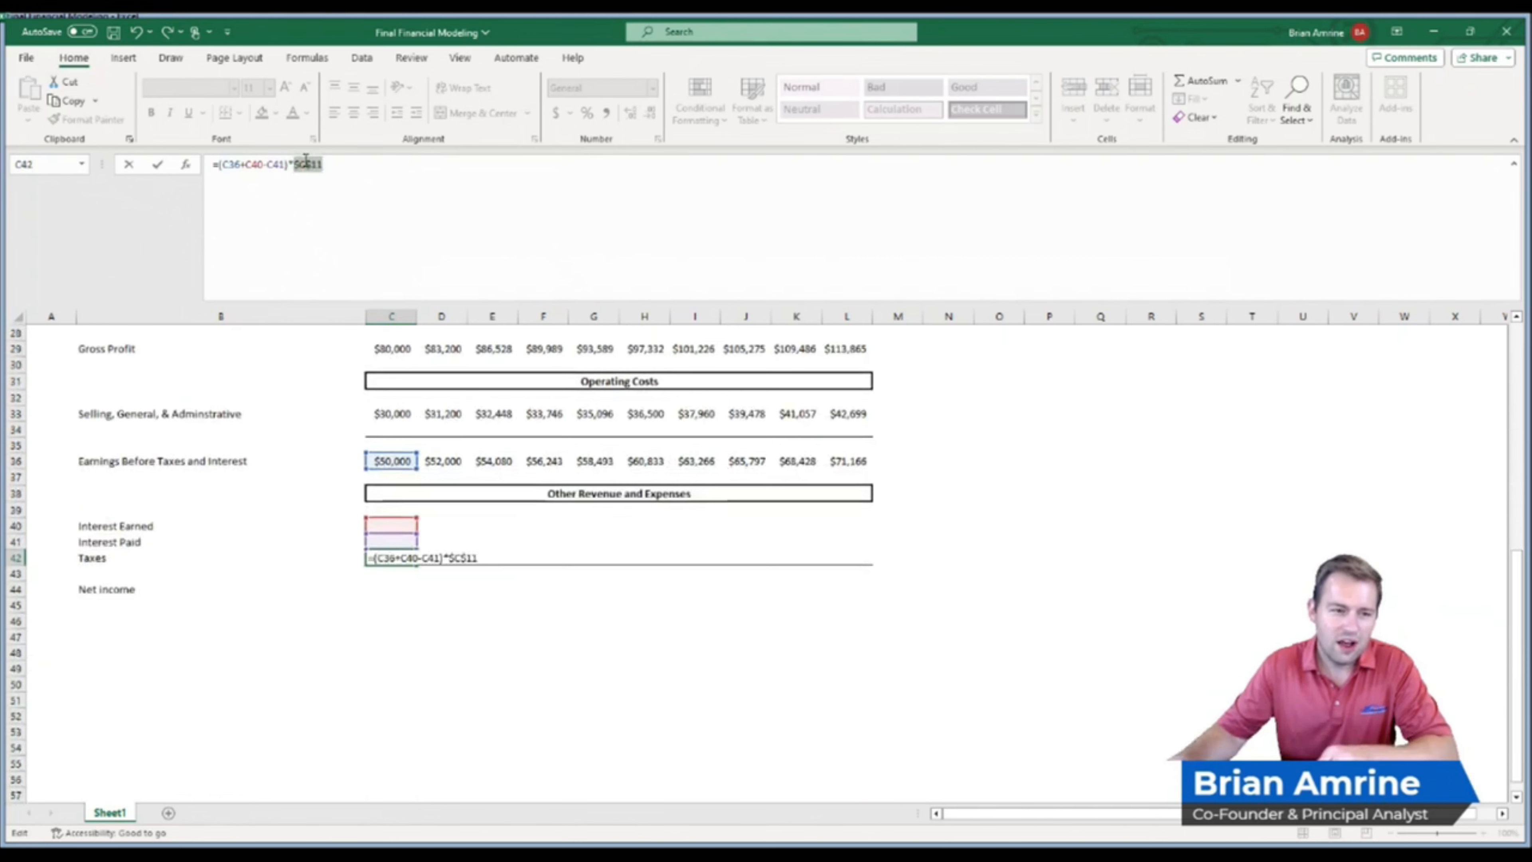
key("Return")
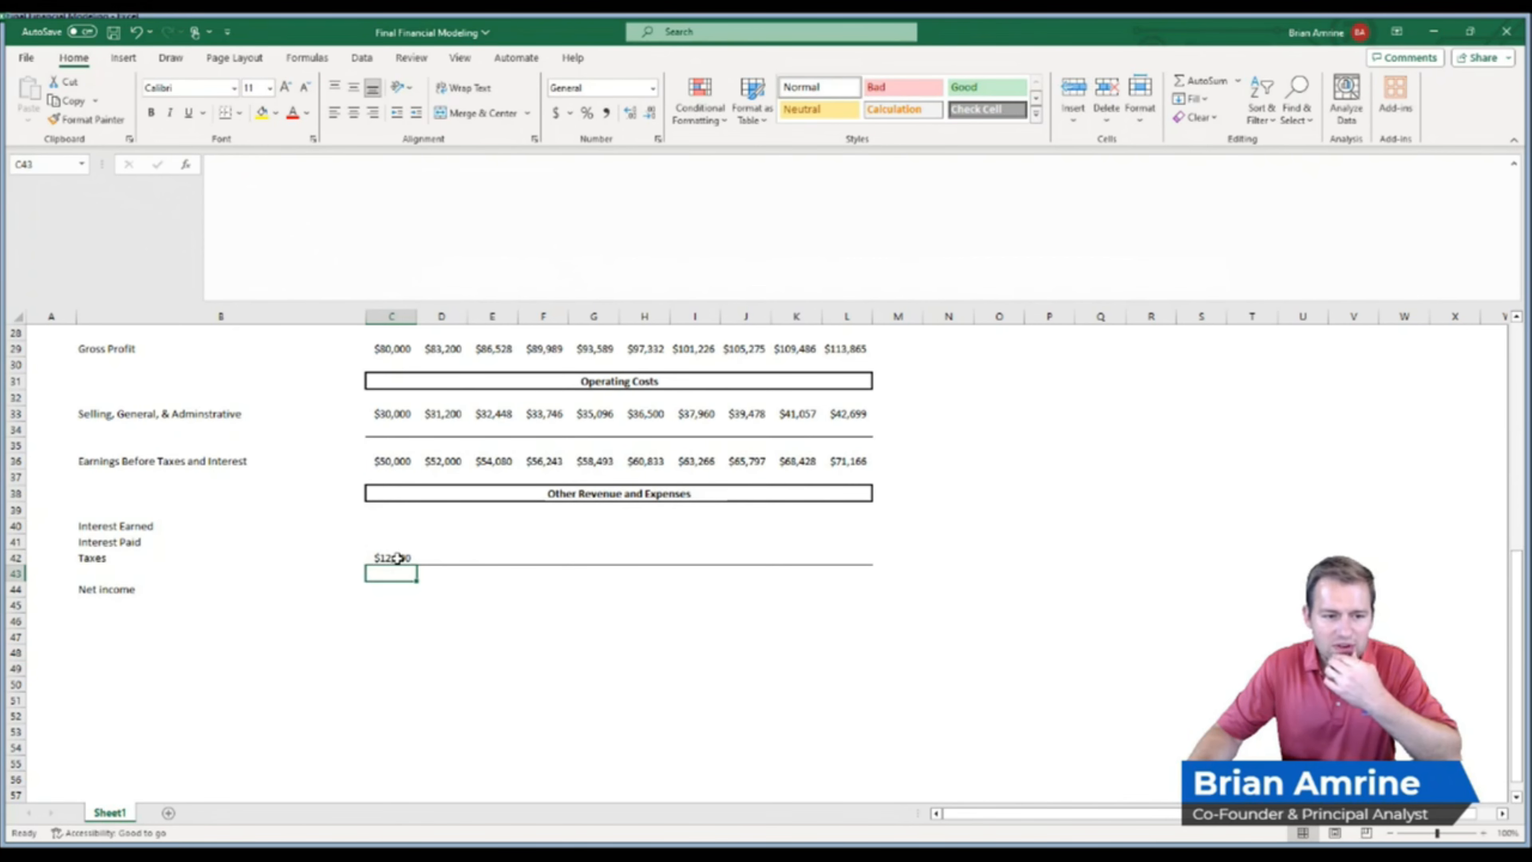
Set the Current Gross Profit Margin in C7 to 10% and check its effect on the 2023 taxes
left_click_drag(1504, 592, 1491, 349)
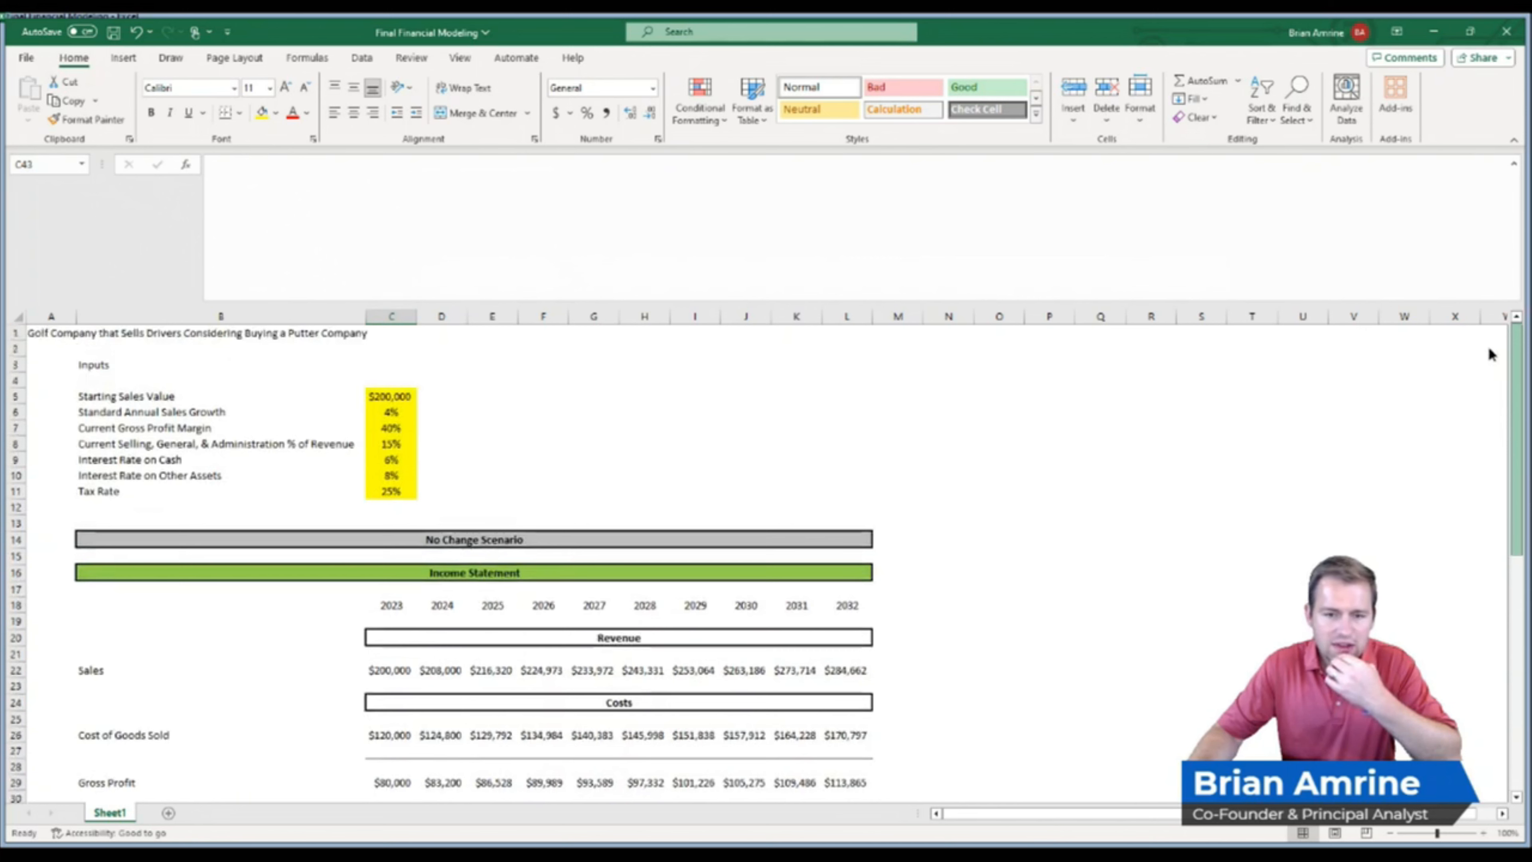
left_click(395, 432)
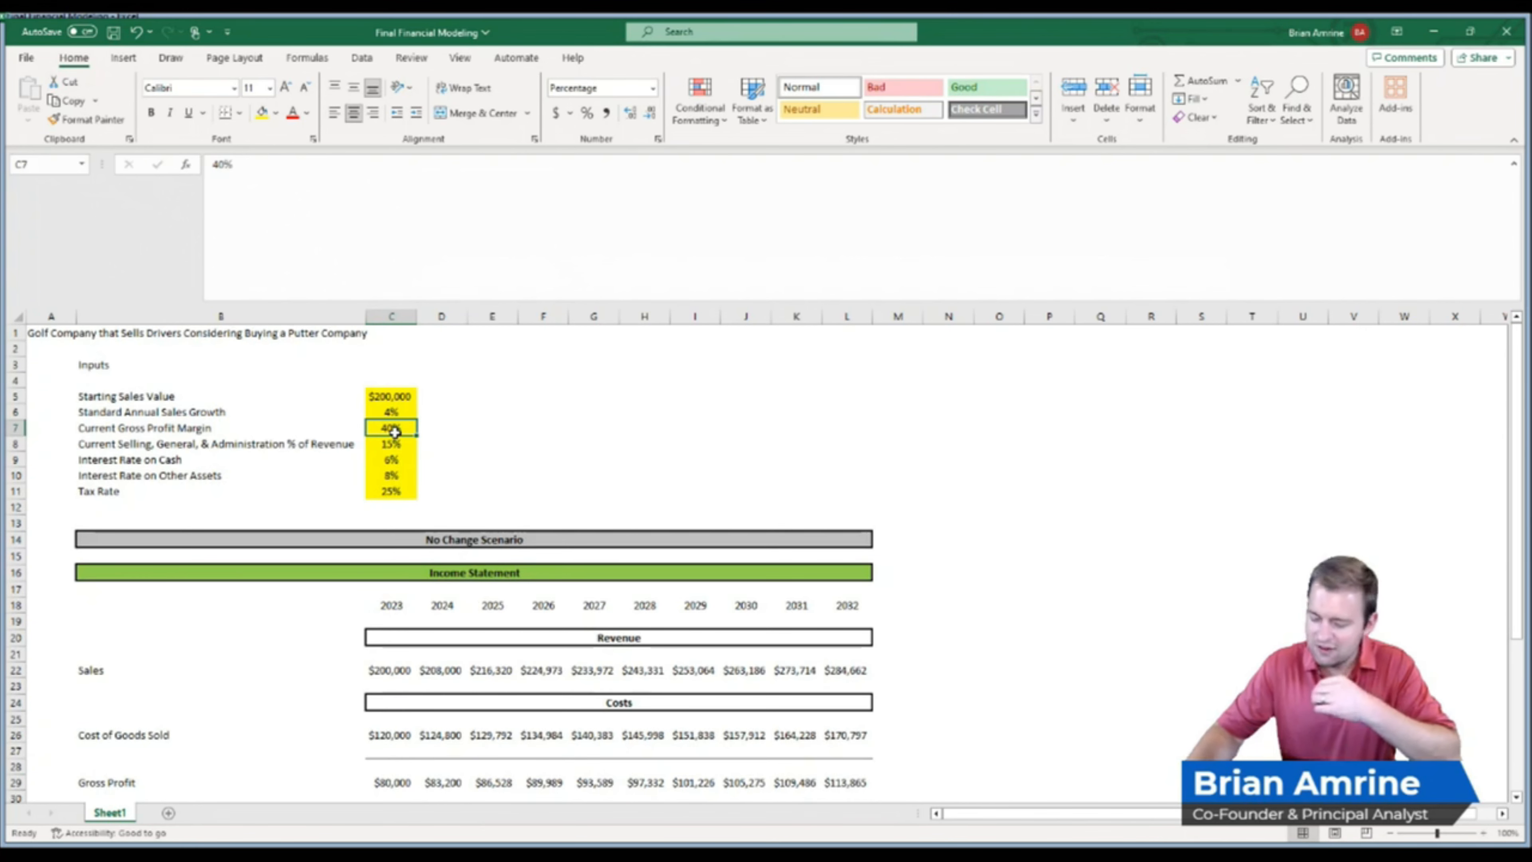
type("1")
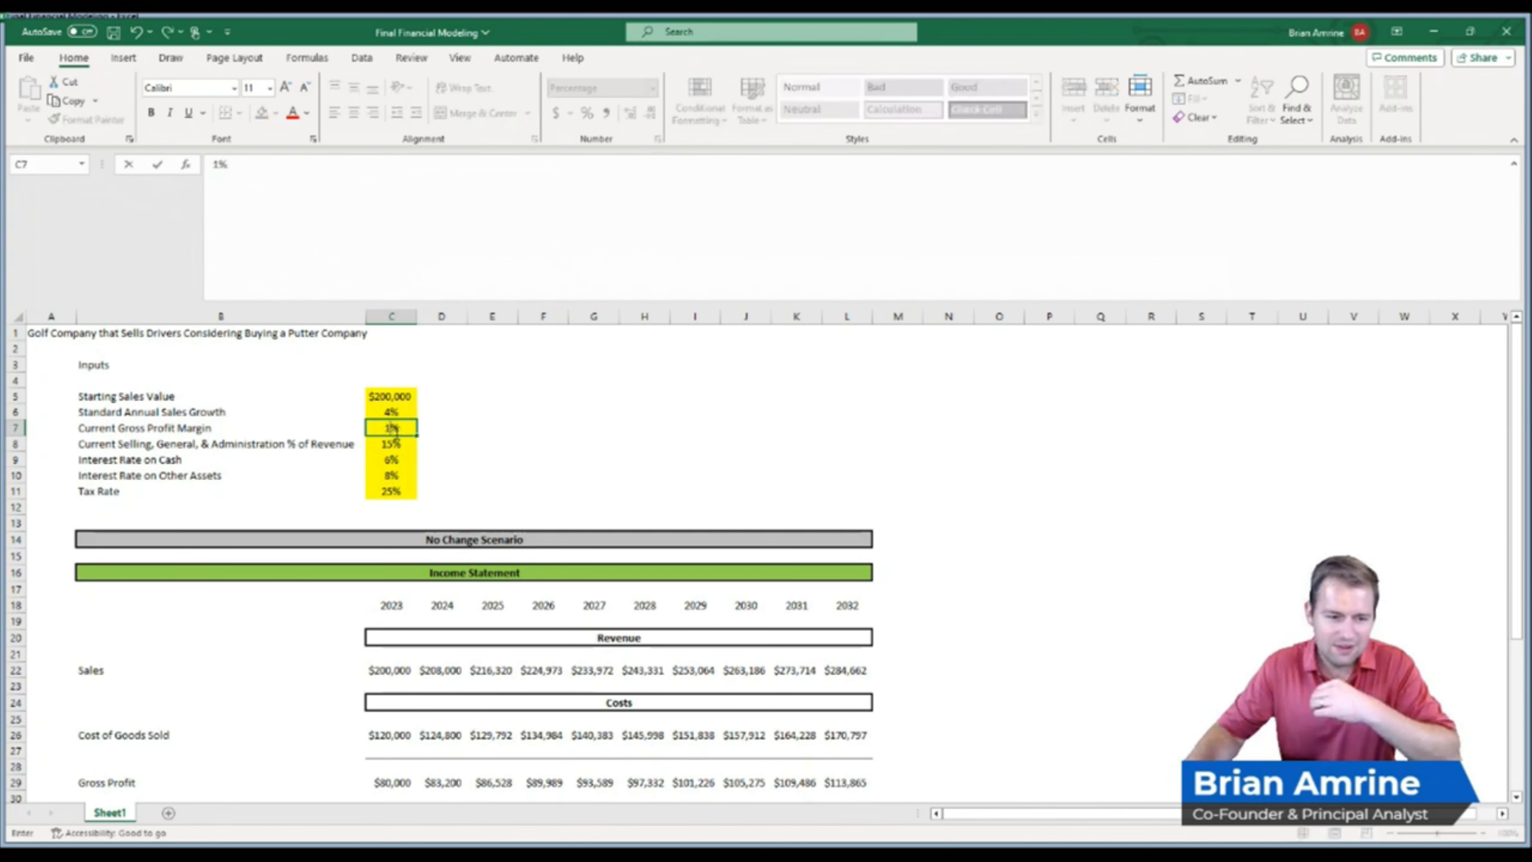
type("0")
key("Return")
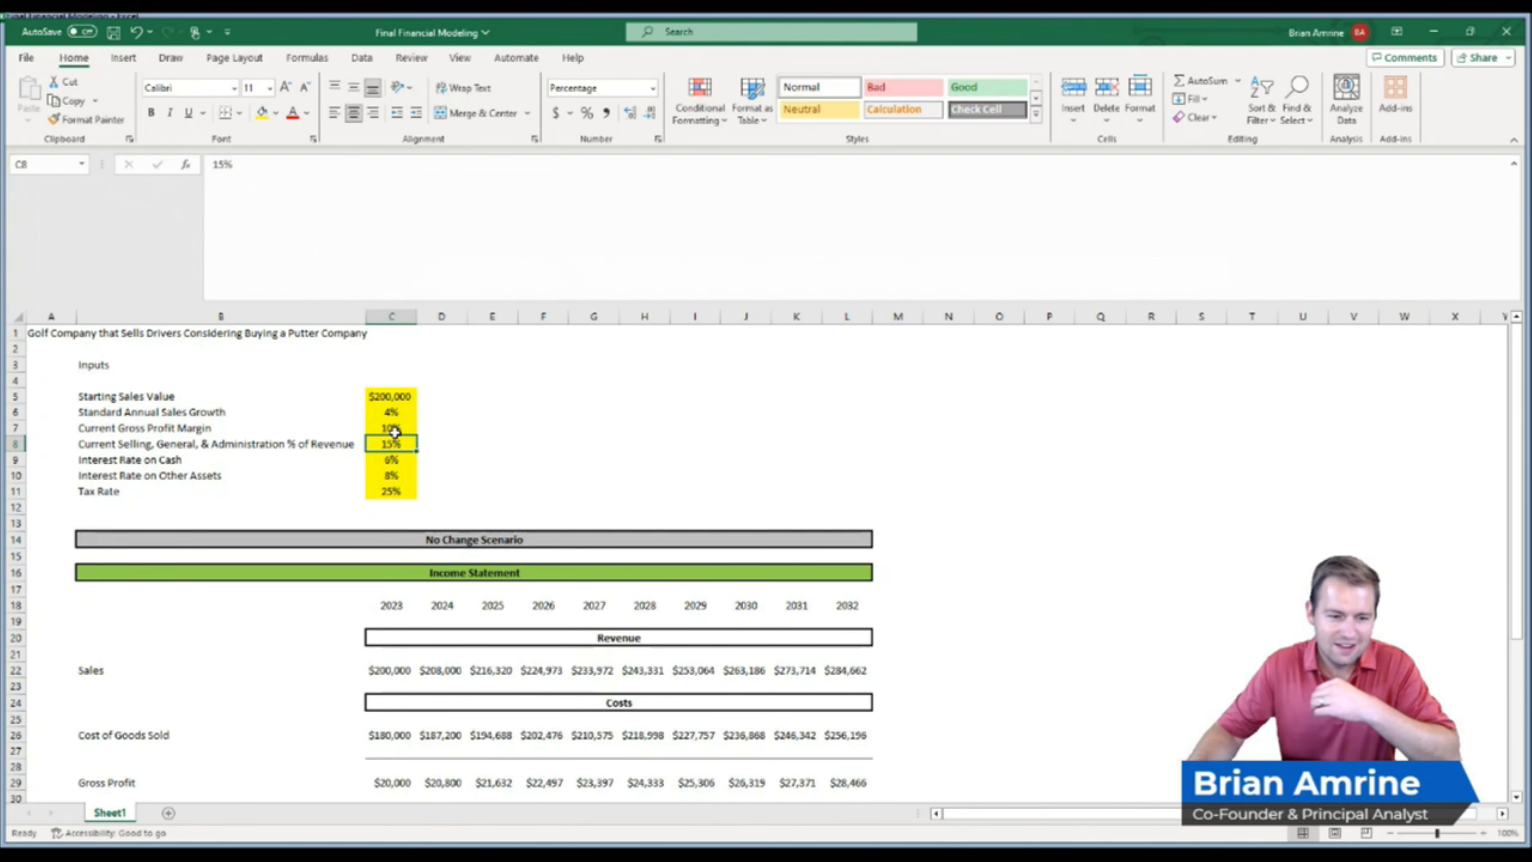
left_click_drag(1517, 467, 1520, 631)
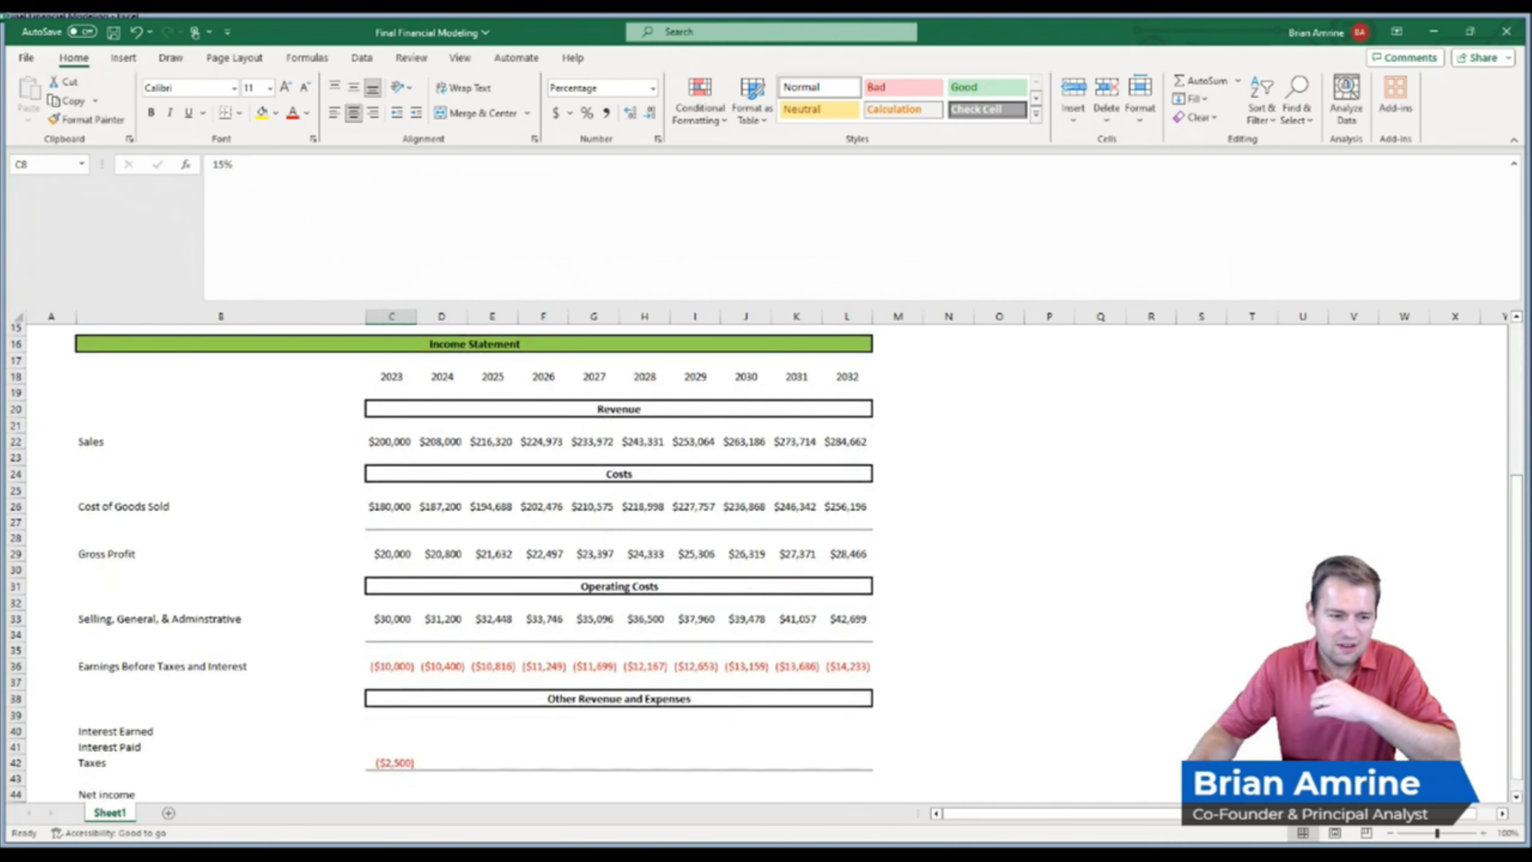
Wrap the 2023 Taxes formula in C42 in a MAX function with a zero floor: =MAX((C36+C40-C41)*$C$11,0)
left_click(408, 760)
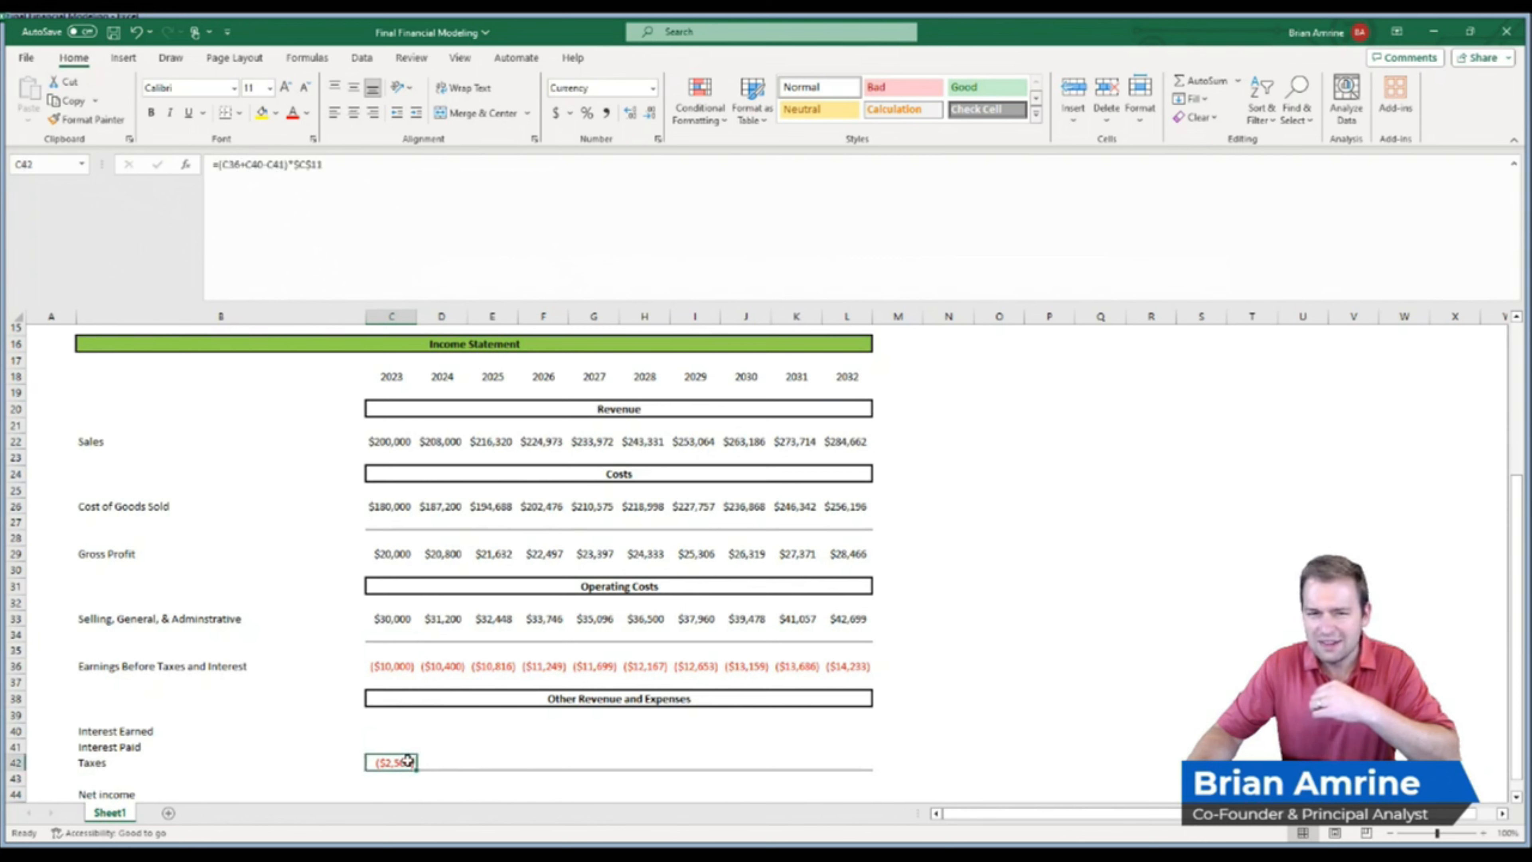
double_click(408, 761)
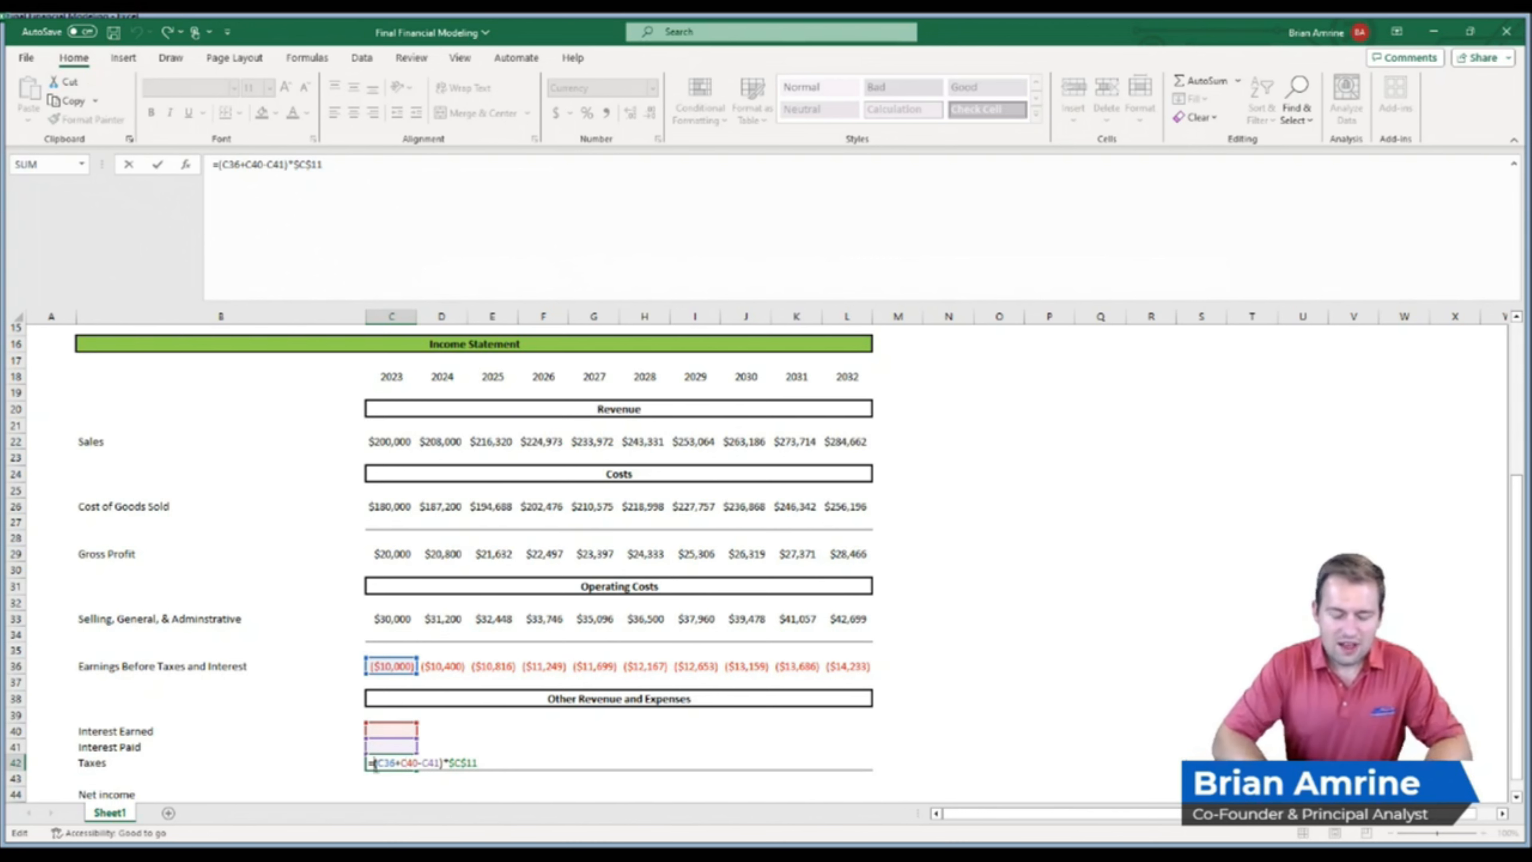
type("max")
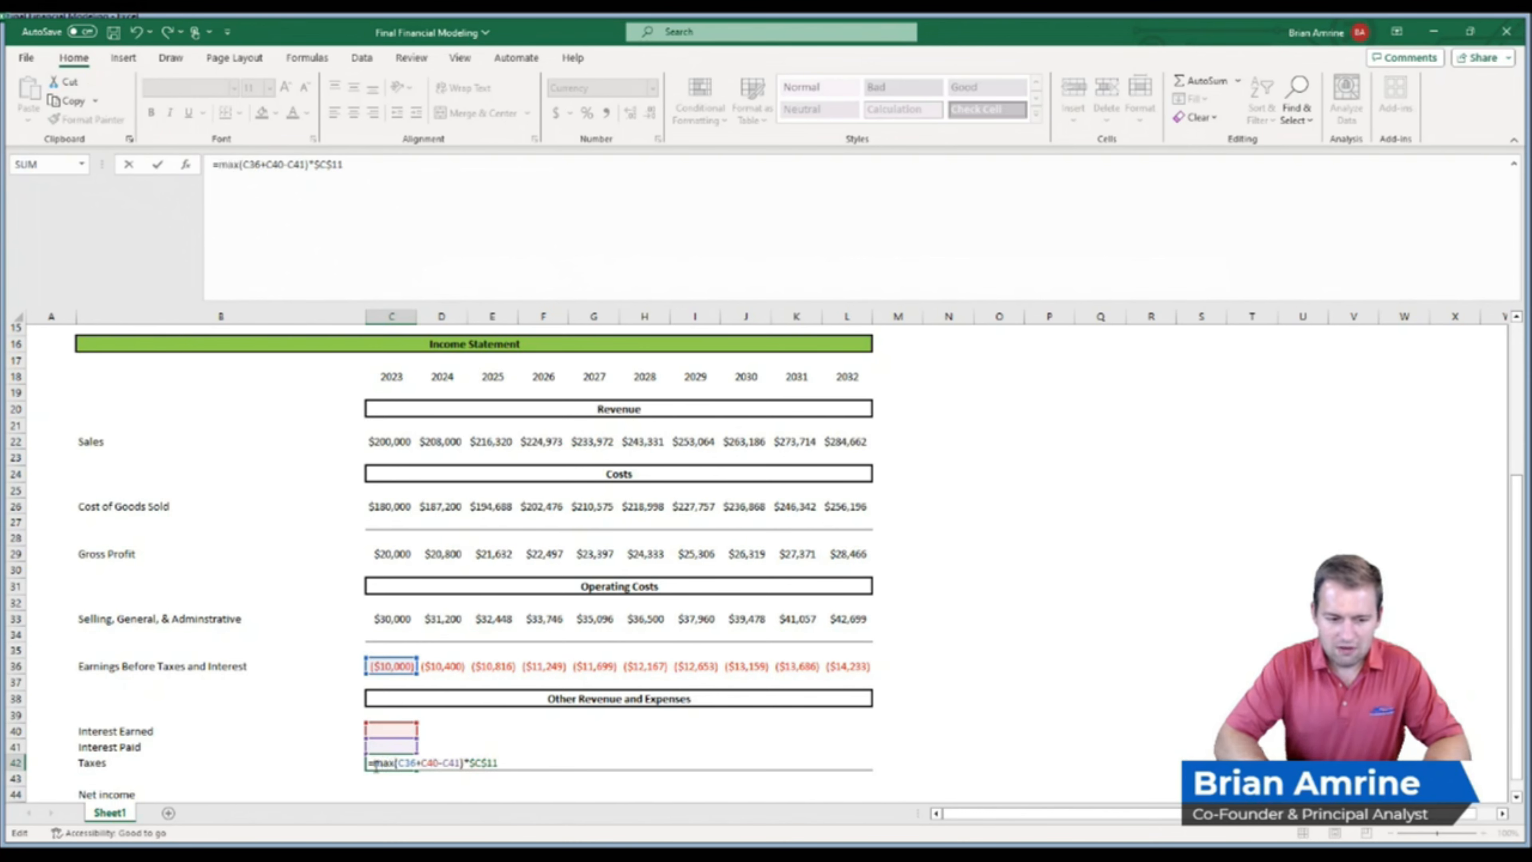
type("(")
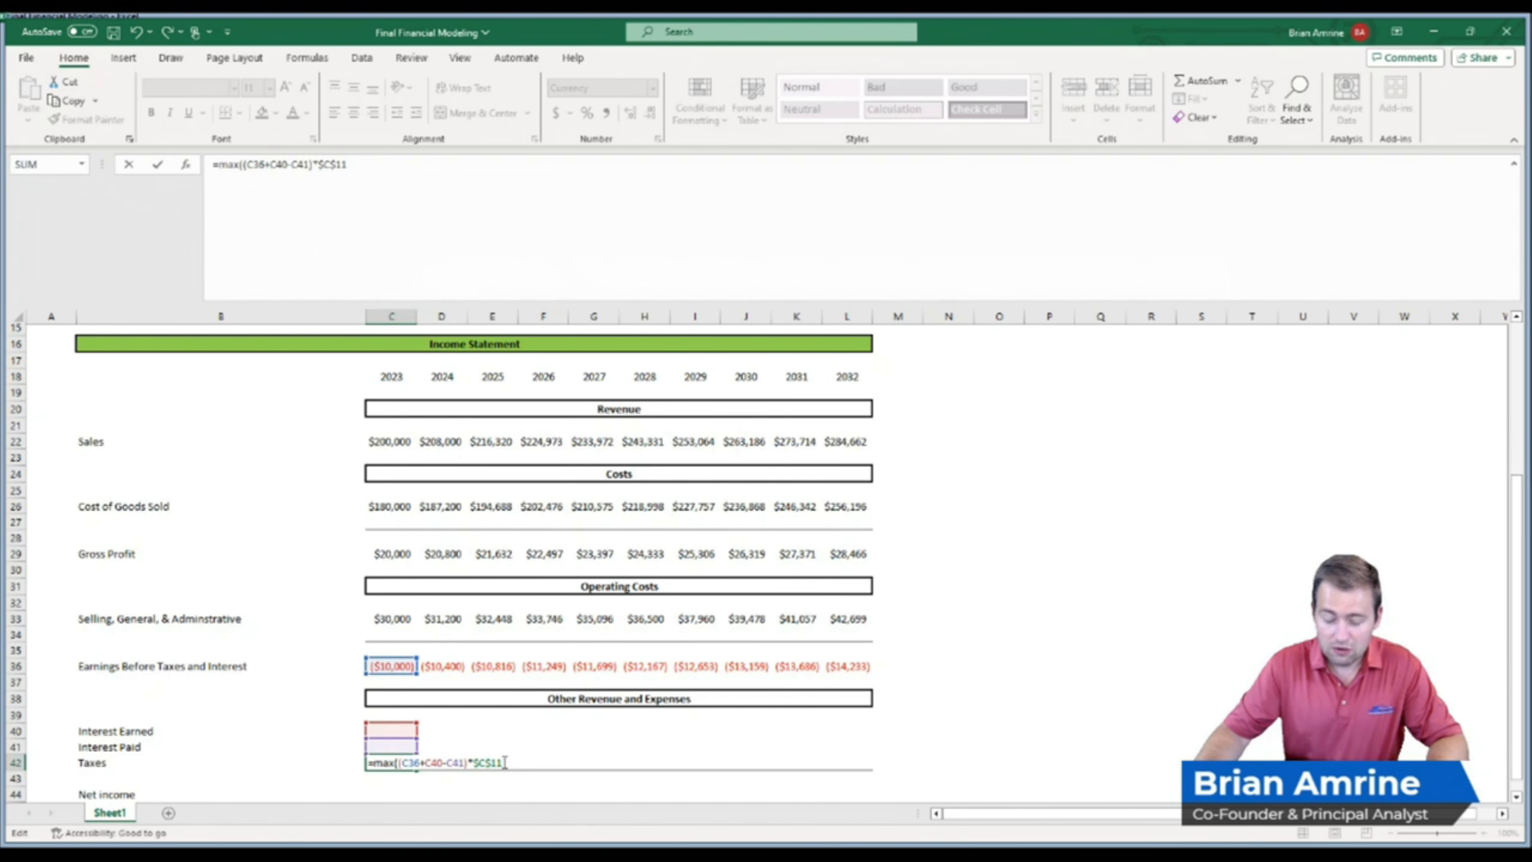
type(",0")
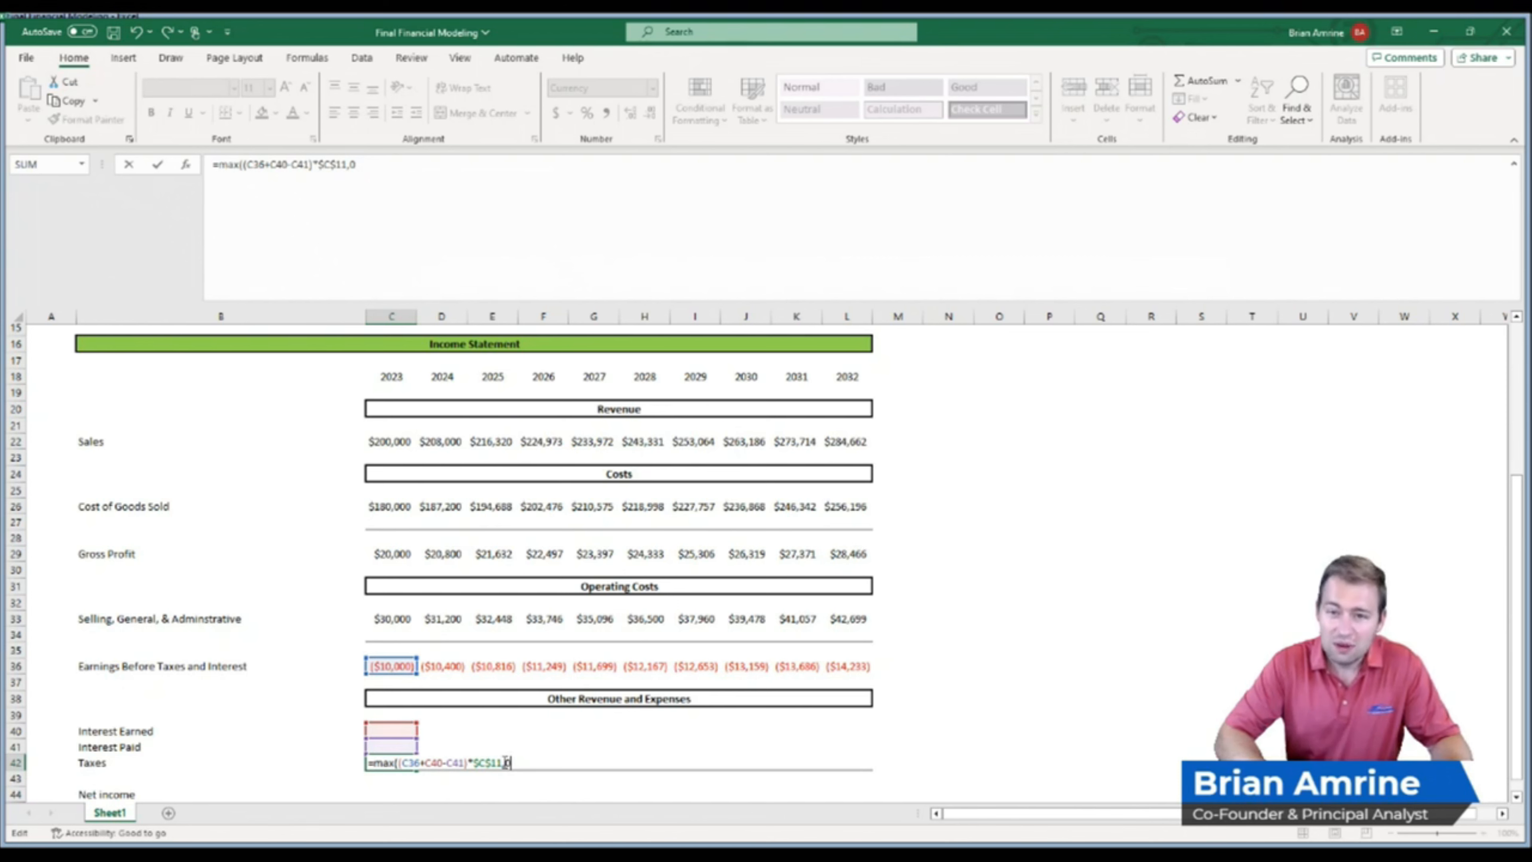
type(")")
key("Return")
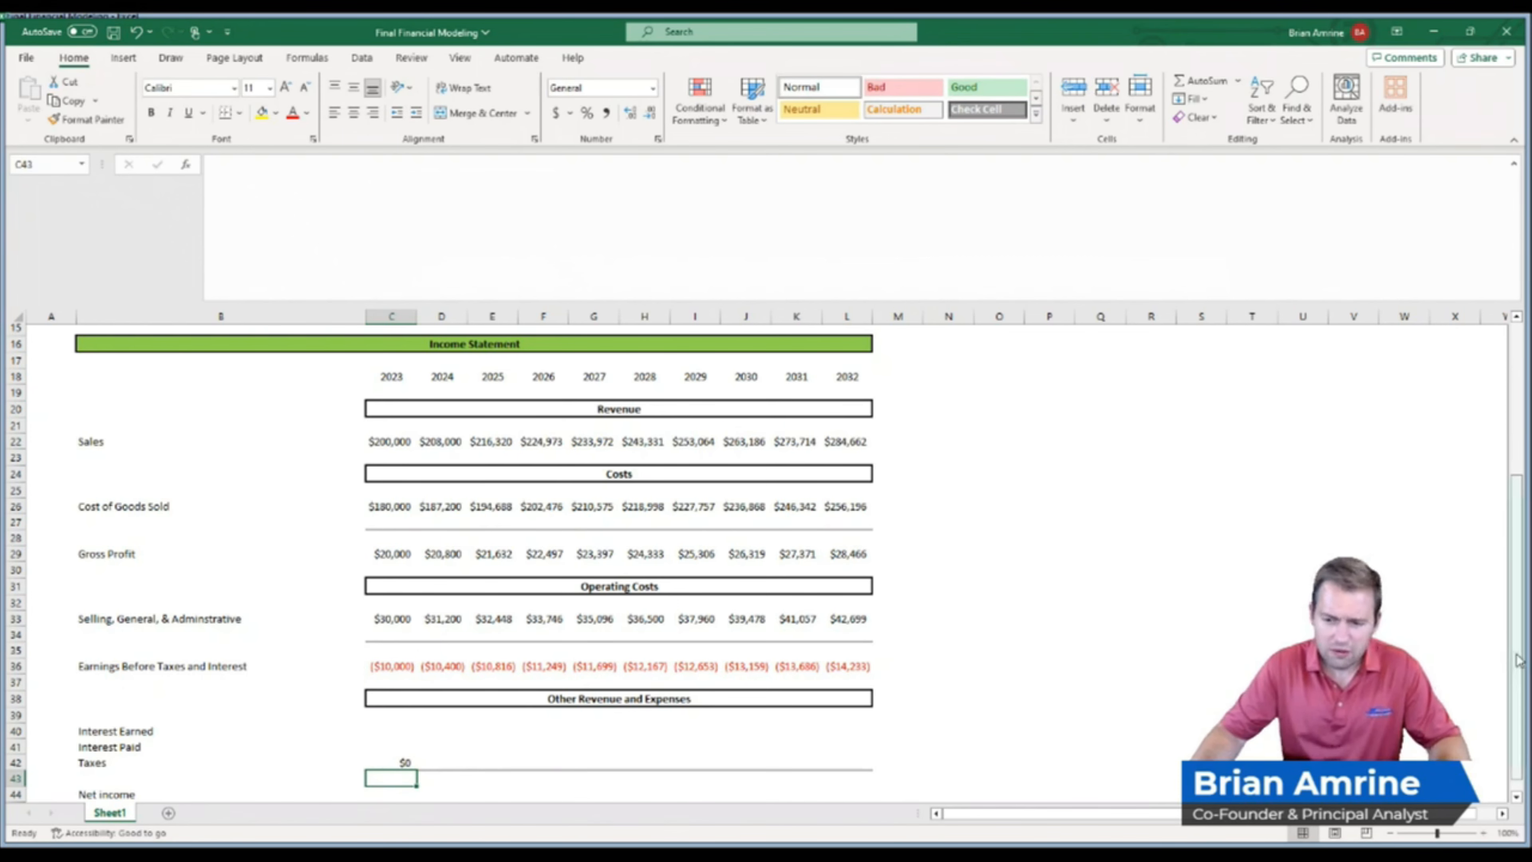
Set the Current Gross Profit Margin in C7 back to 40% and recheck the 2023 taxes in C42
scroll(1518, 660, "up", 5)
left_click(404, 426)
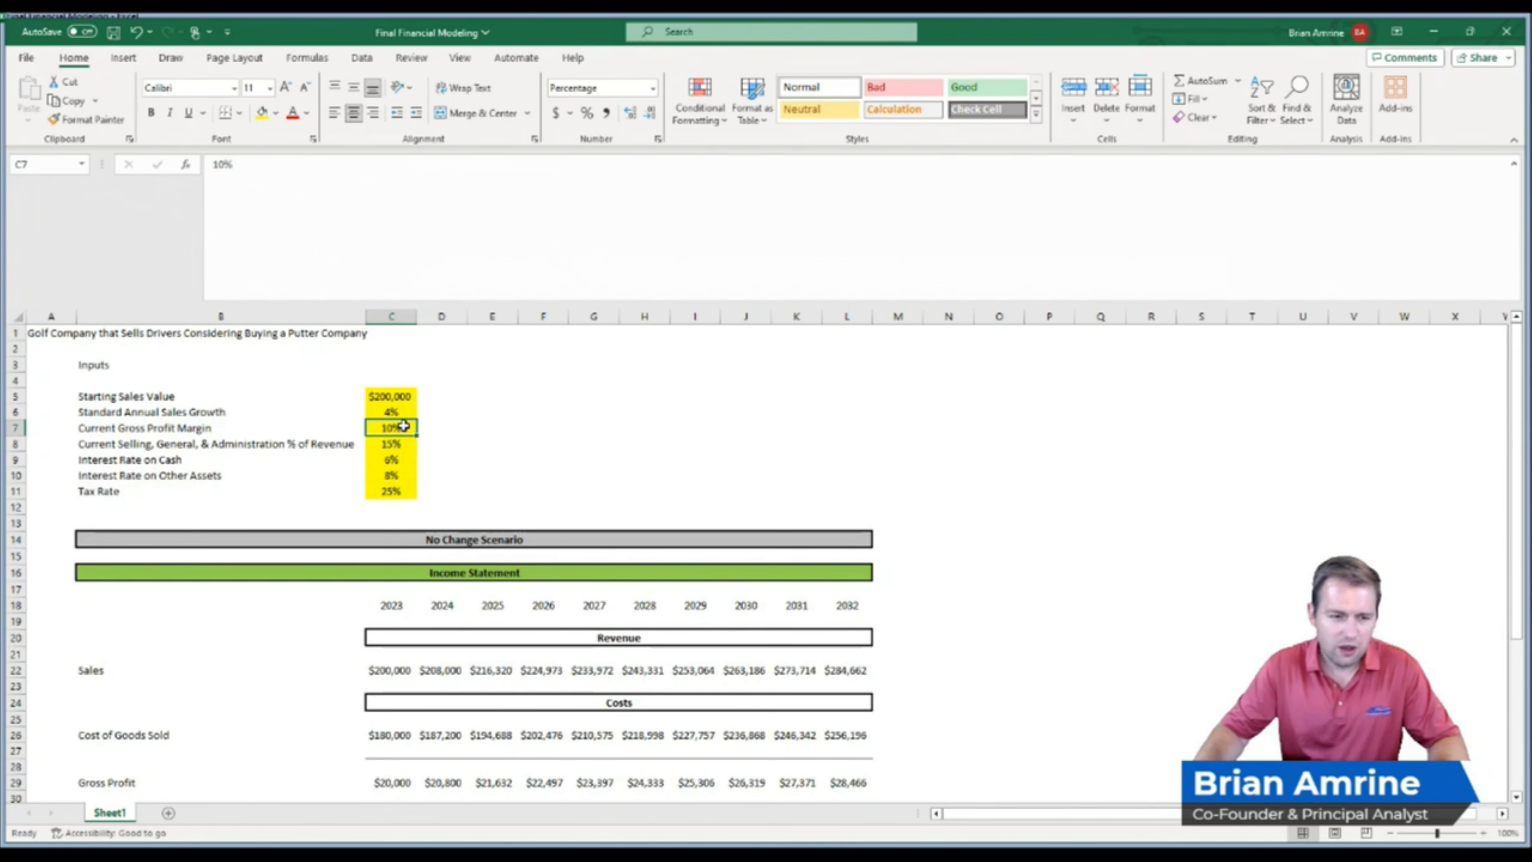
type("40")
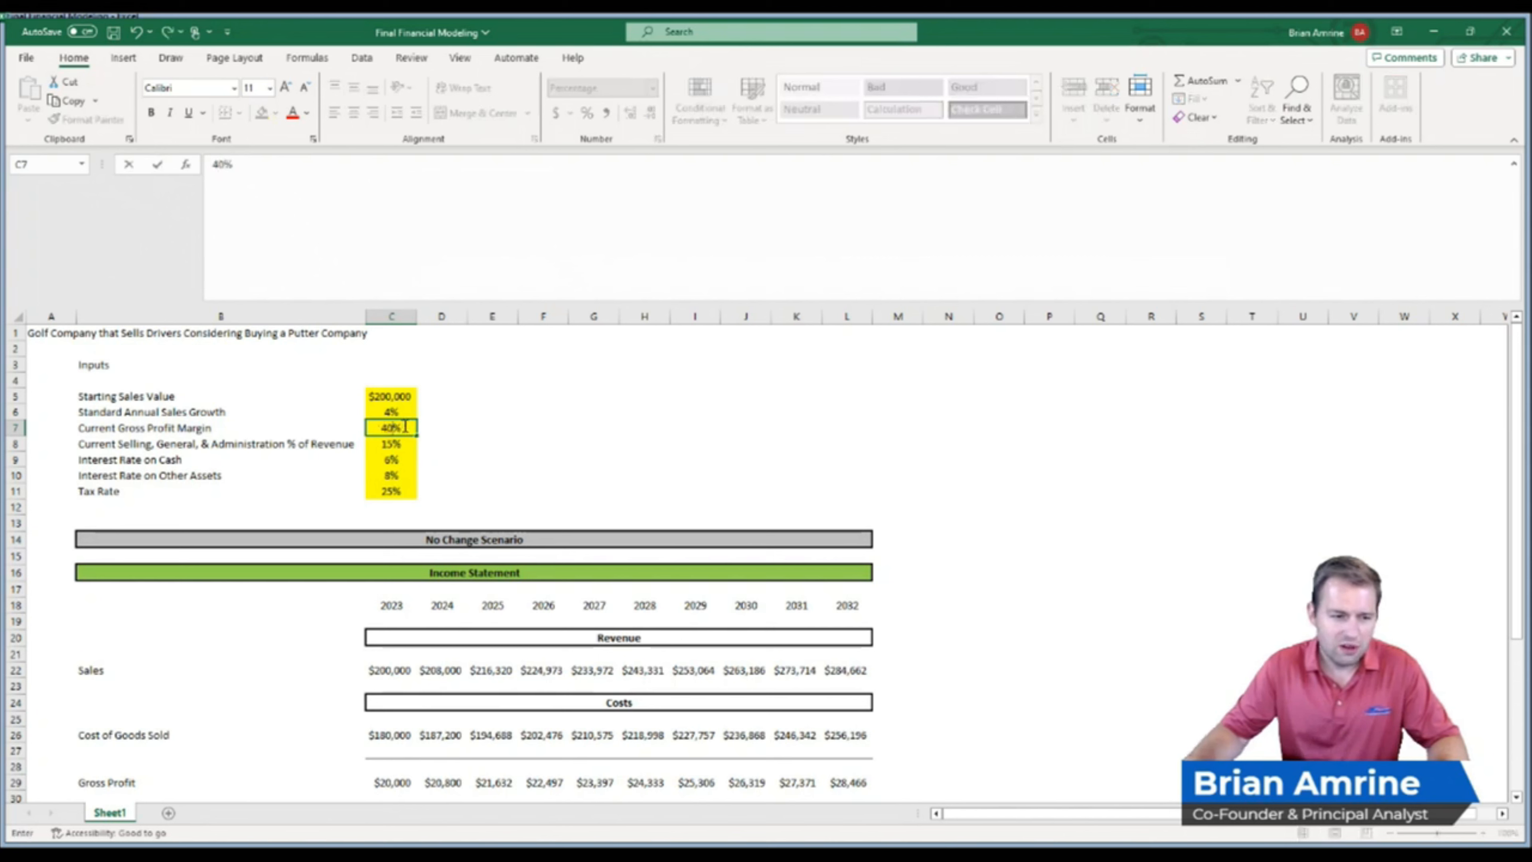
key("Return")
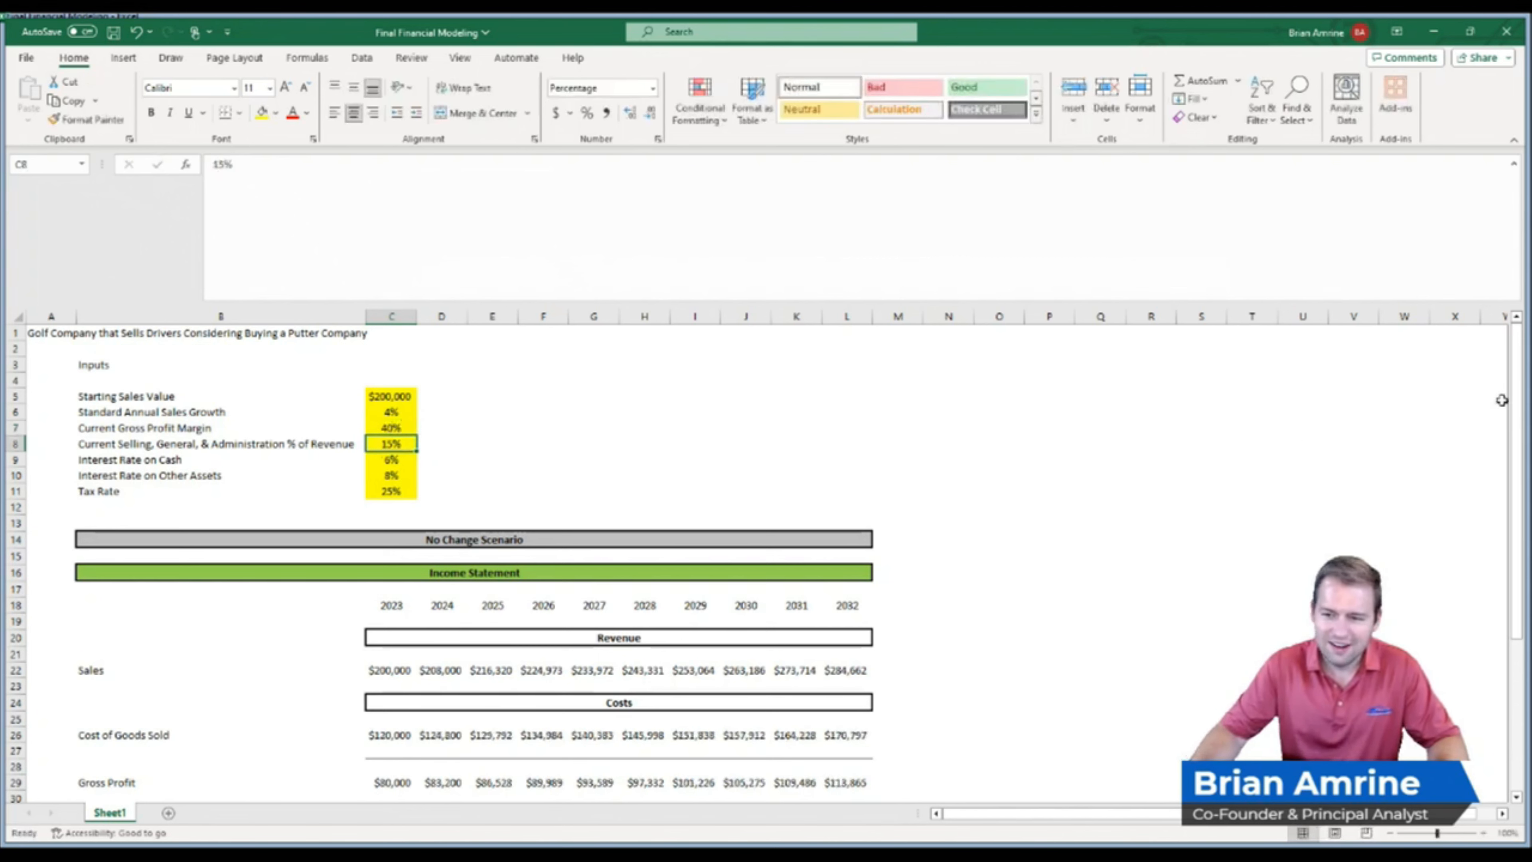
scroll(1513, 391, "down", 5)
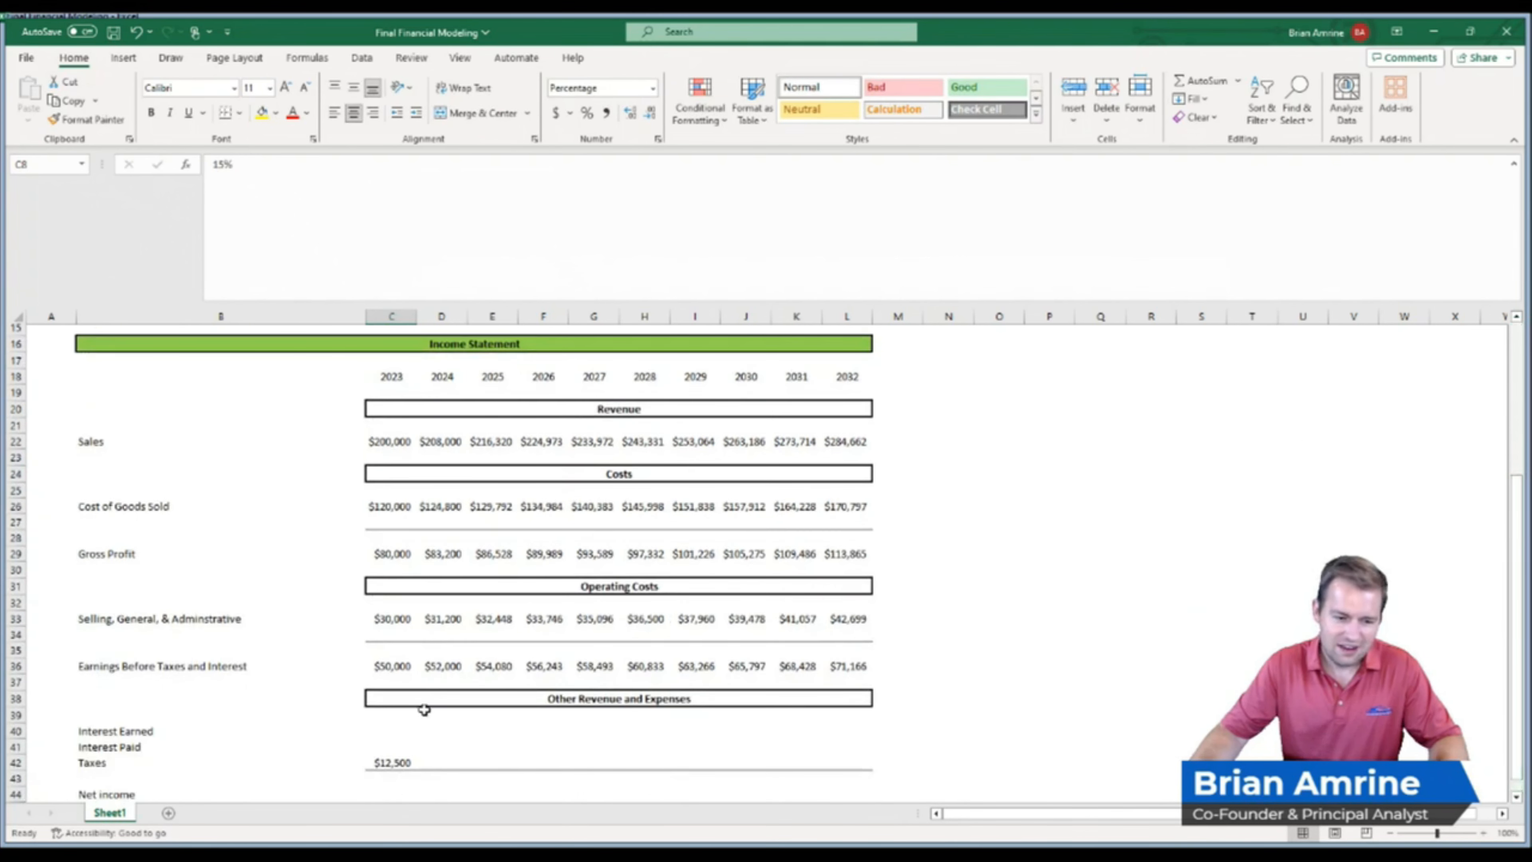
left_click(400, 761)
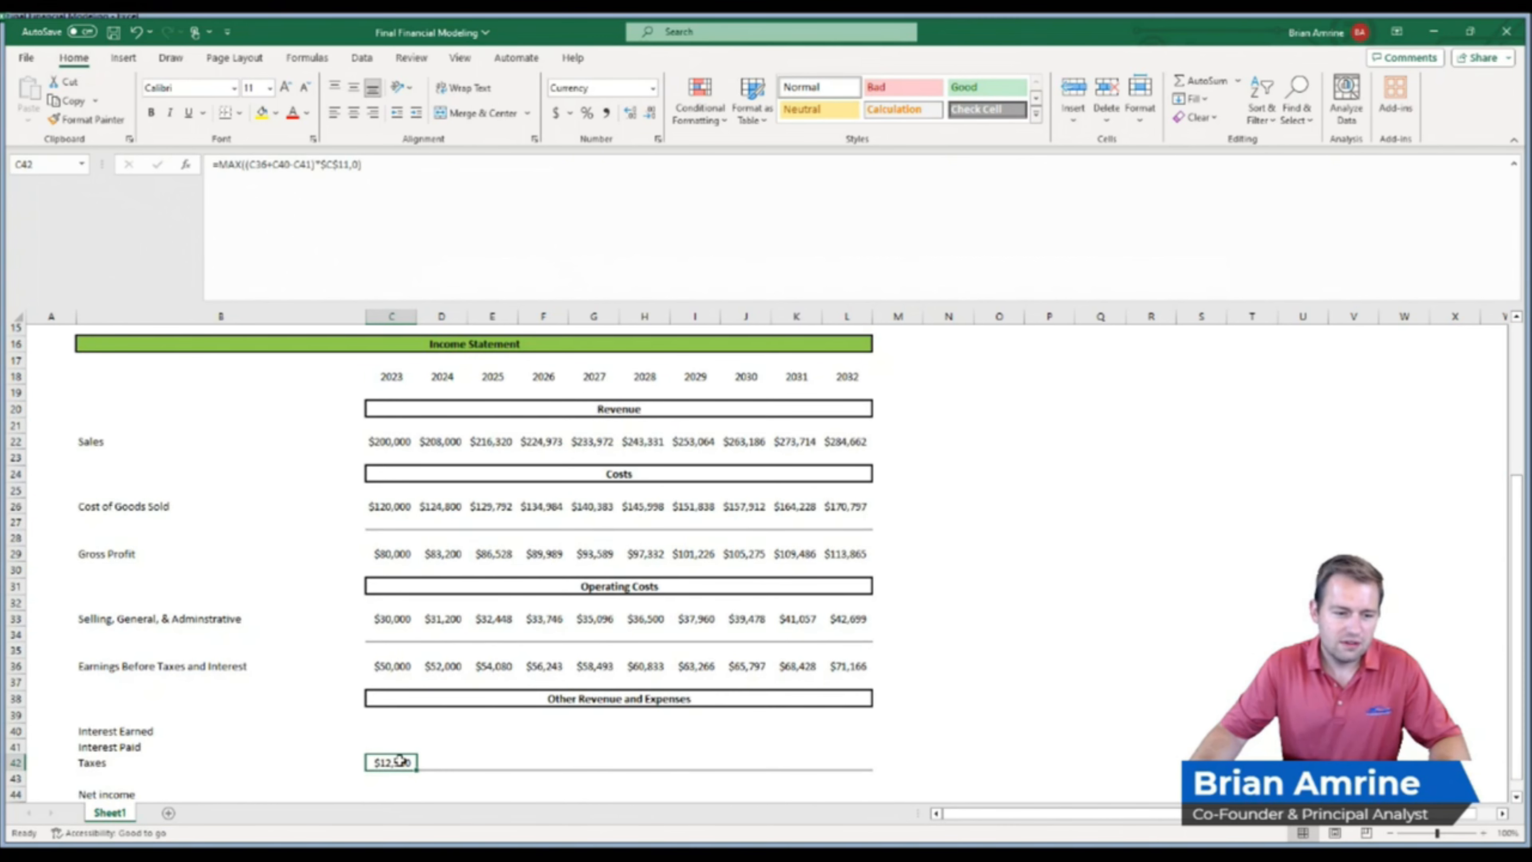
Enter the 2023 Net income formula =C36+C40-C41-C42 in C44
scroll(398, 759, "down", 2)
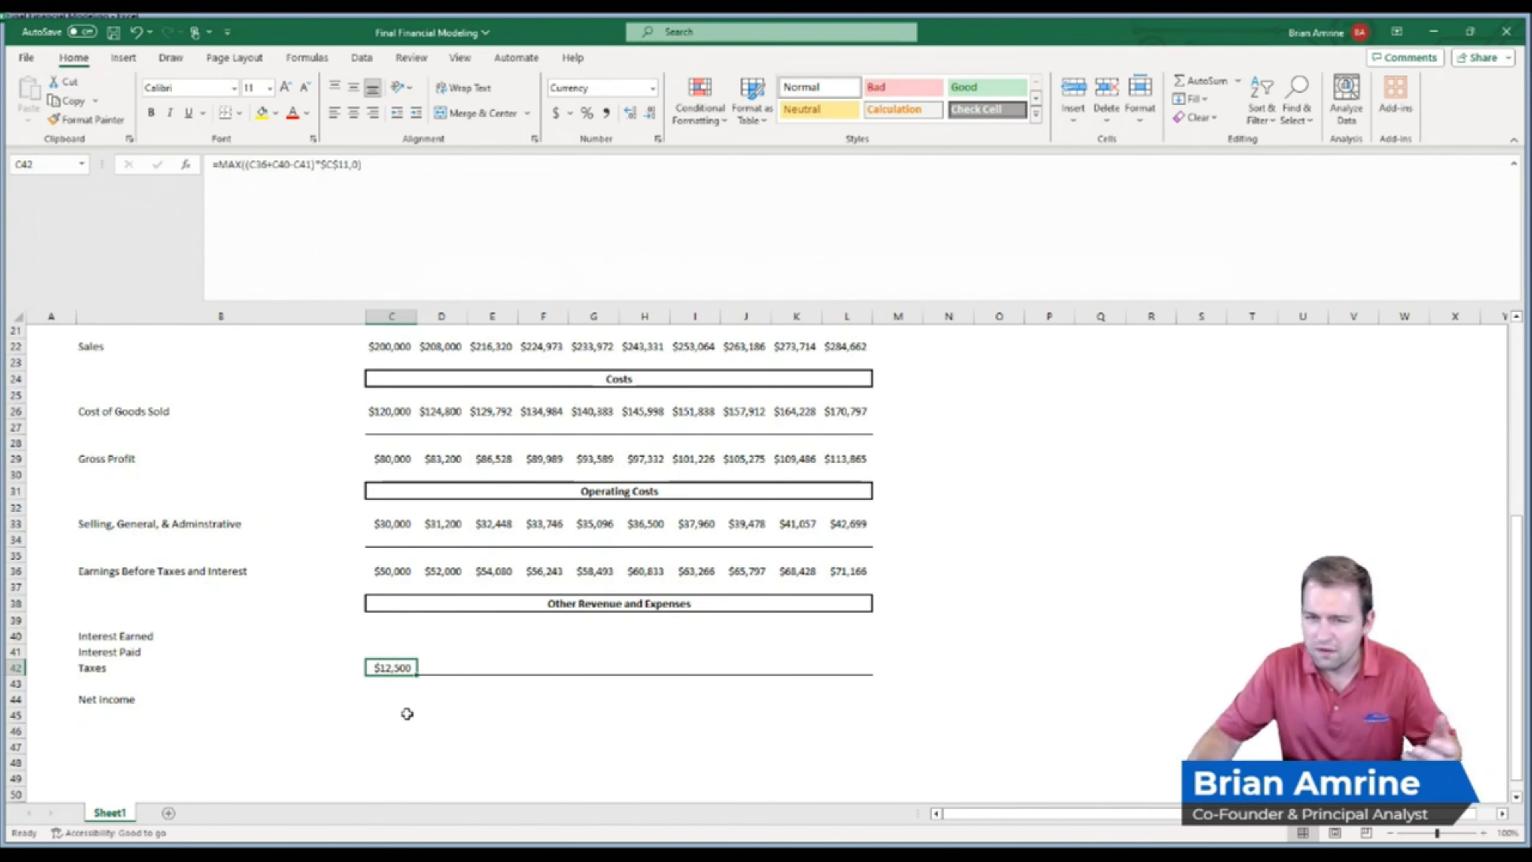
left_click(388, 698)
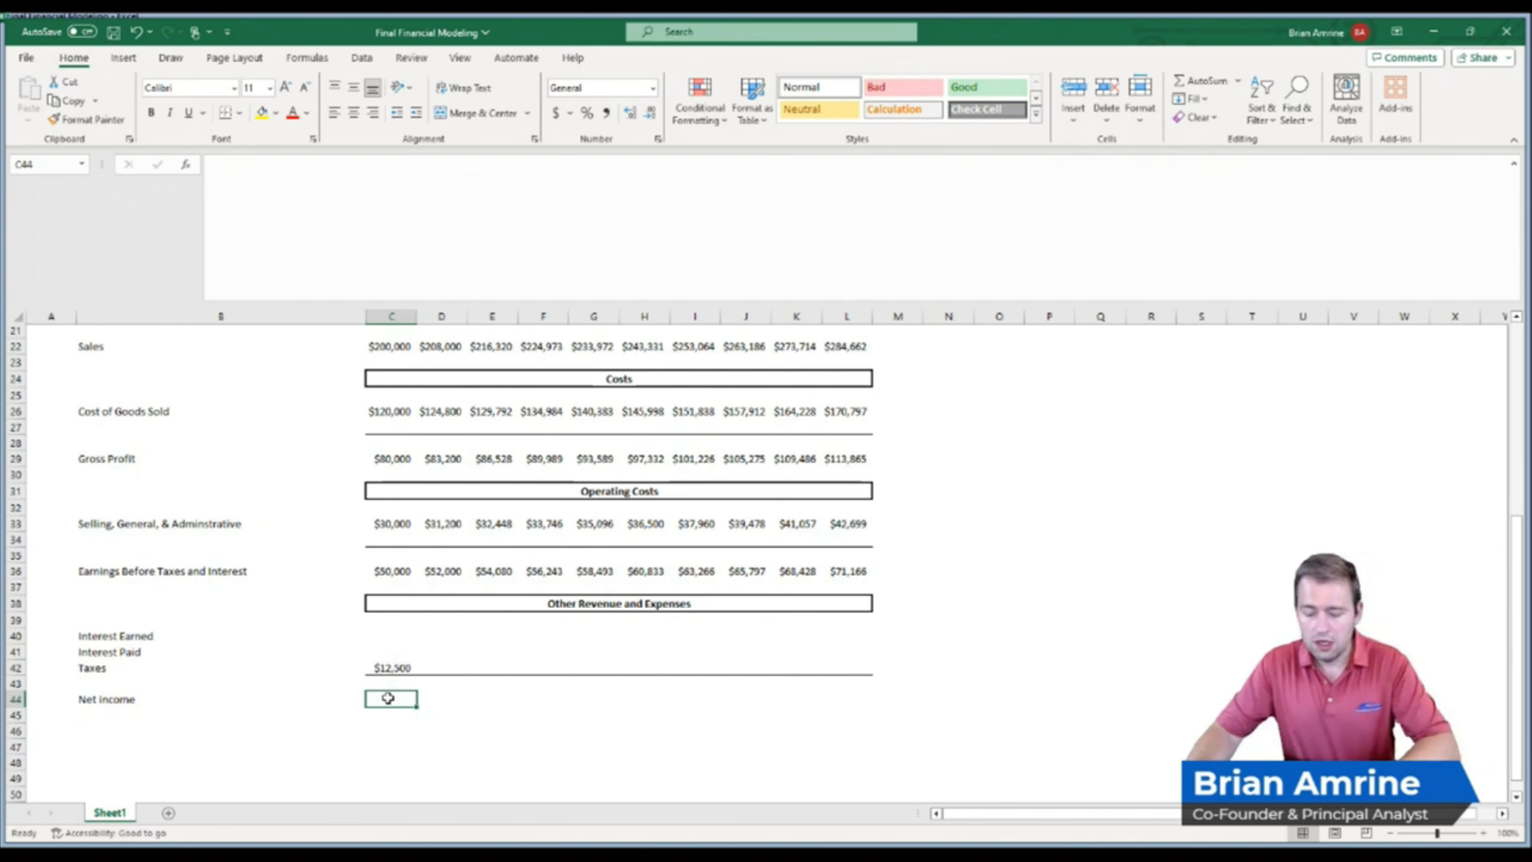
type("=")
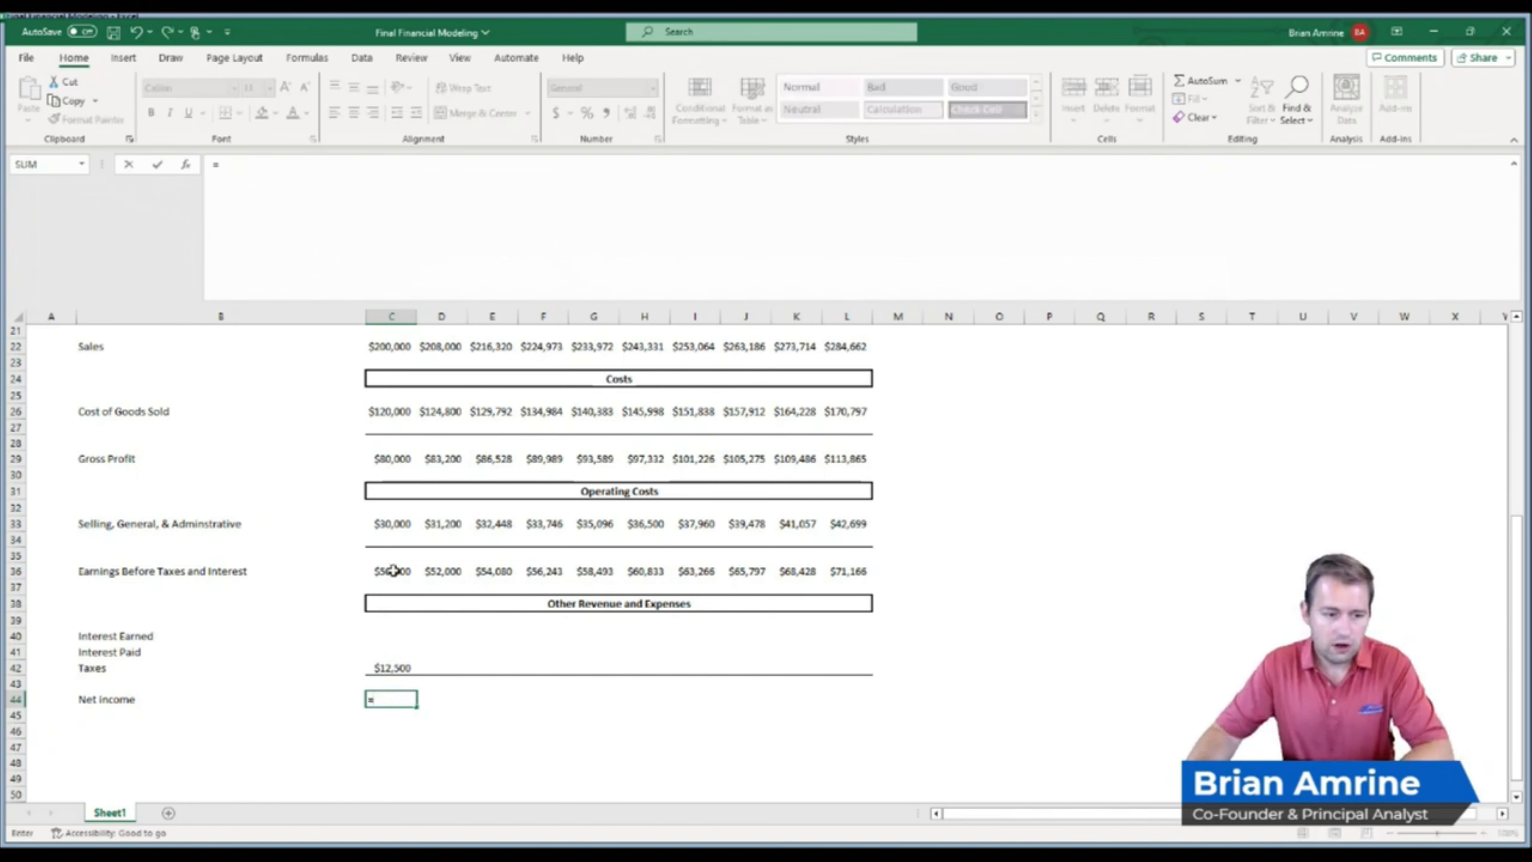
left_click(394, 570)
type("+")
left_click(394, 637)
type("-")
left_click(386, 650)
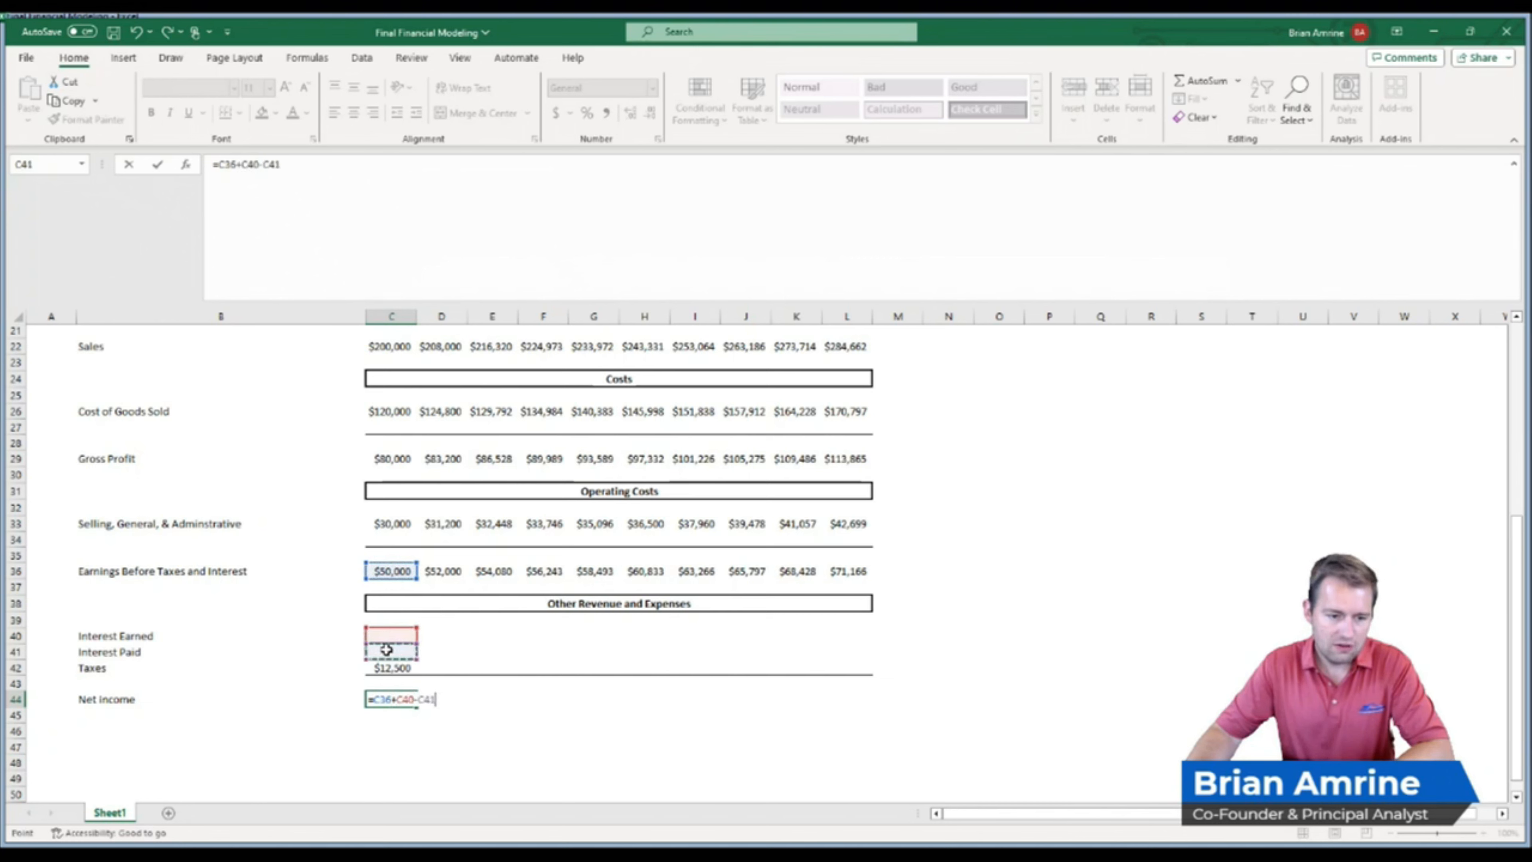
type("-")
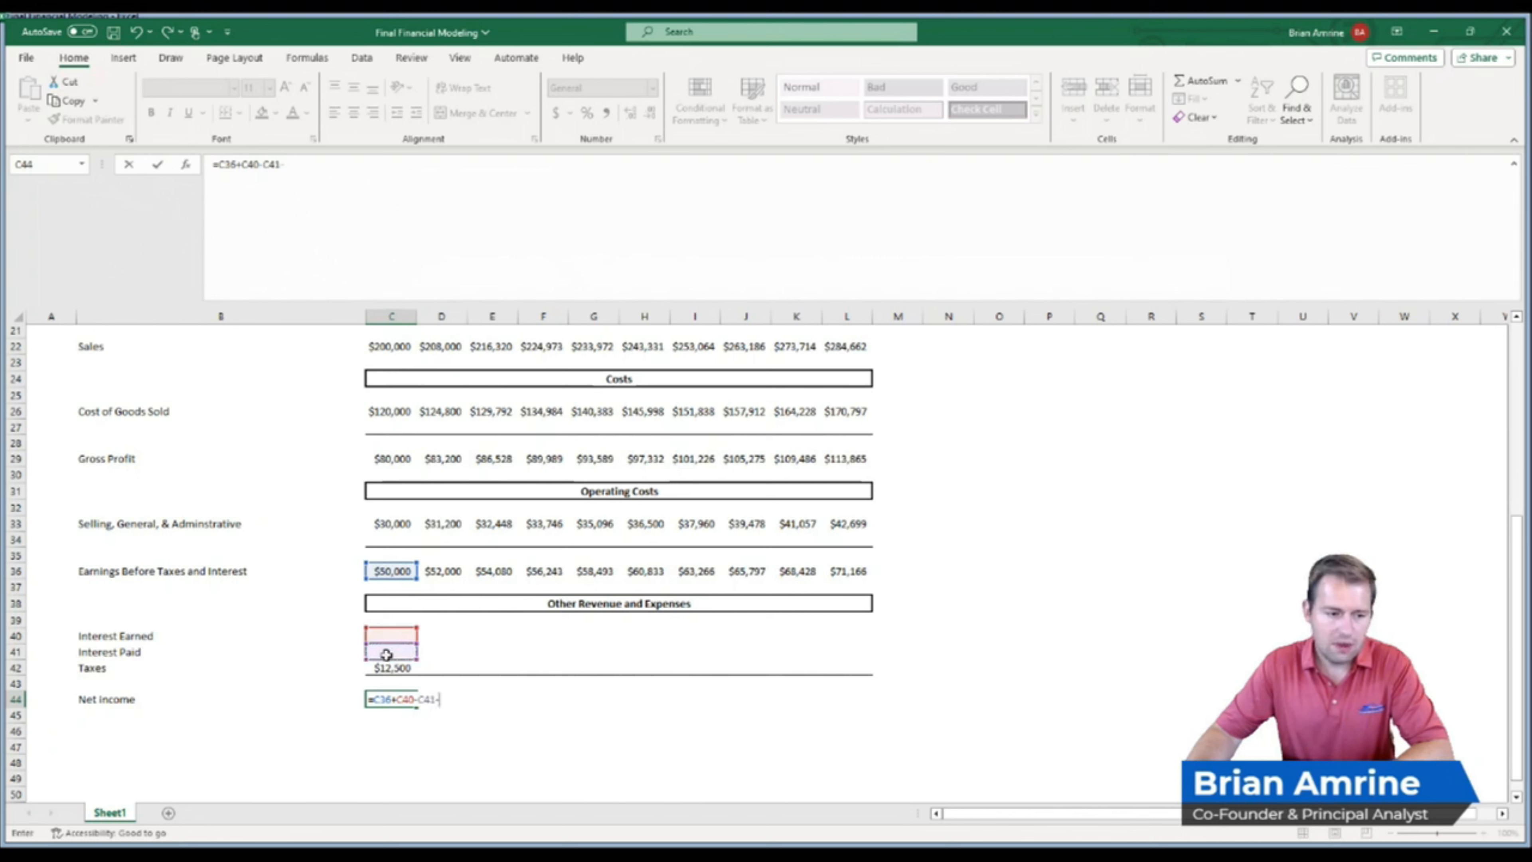
left_click(387, 666)
key("Return")
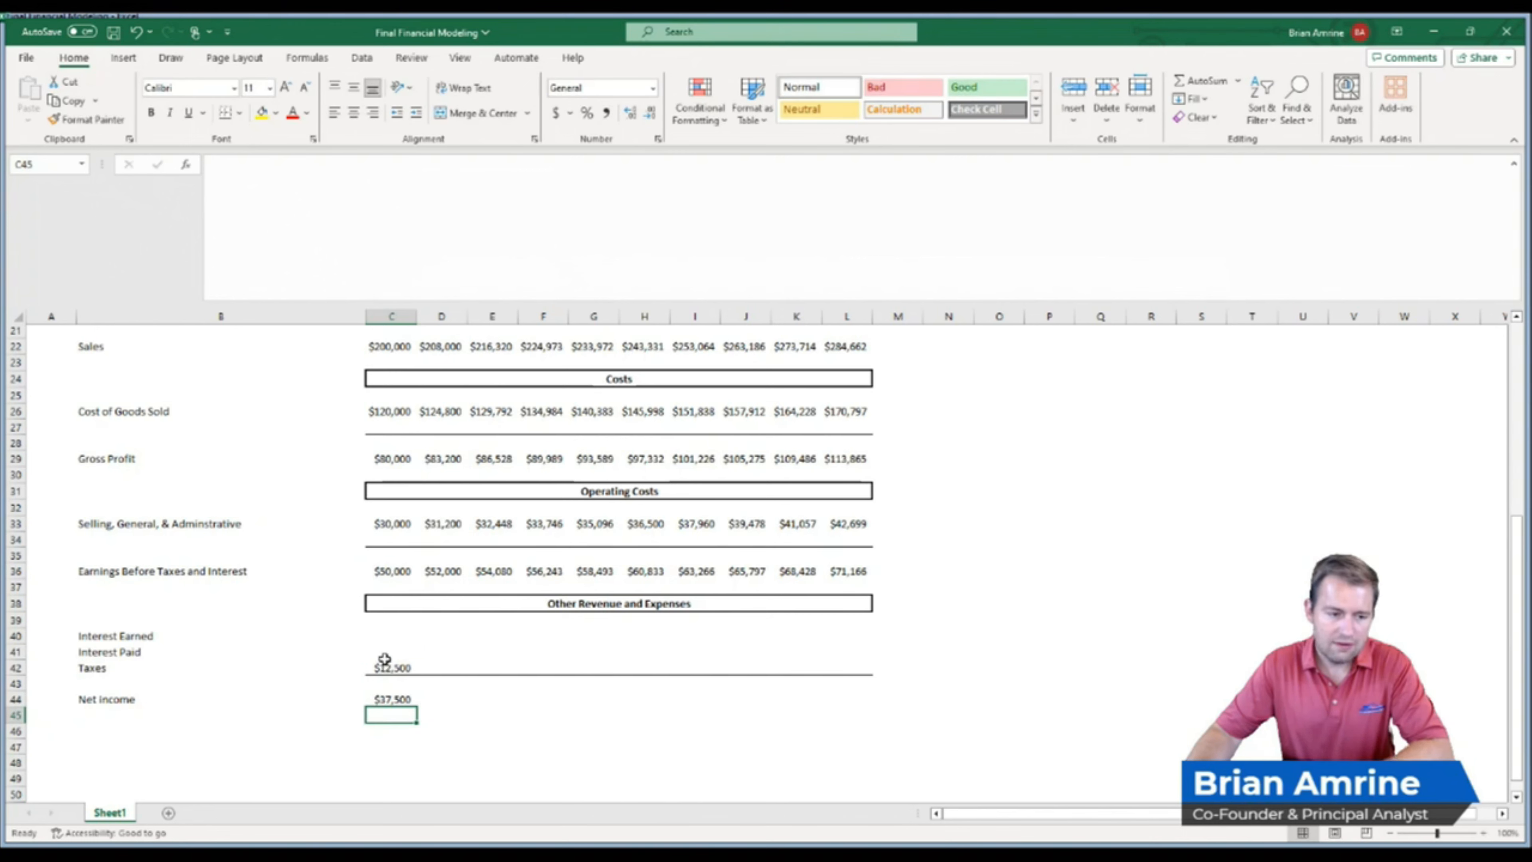
Fill the 2023 Taxes formula in C42 and the Net income formula in C44 across their rows through 2032 in column L
left_click_drag(385, 652, 385, 636)
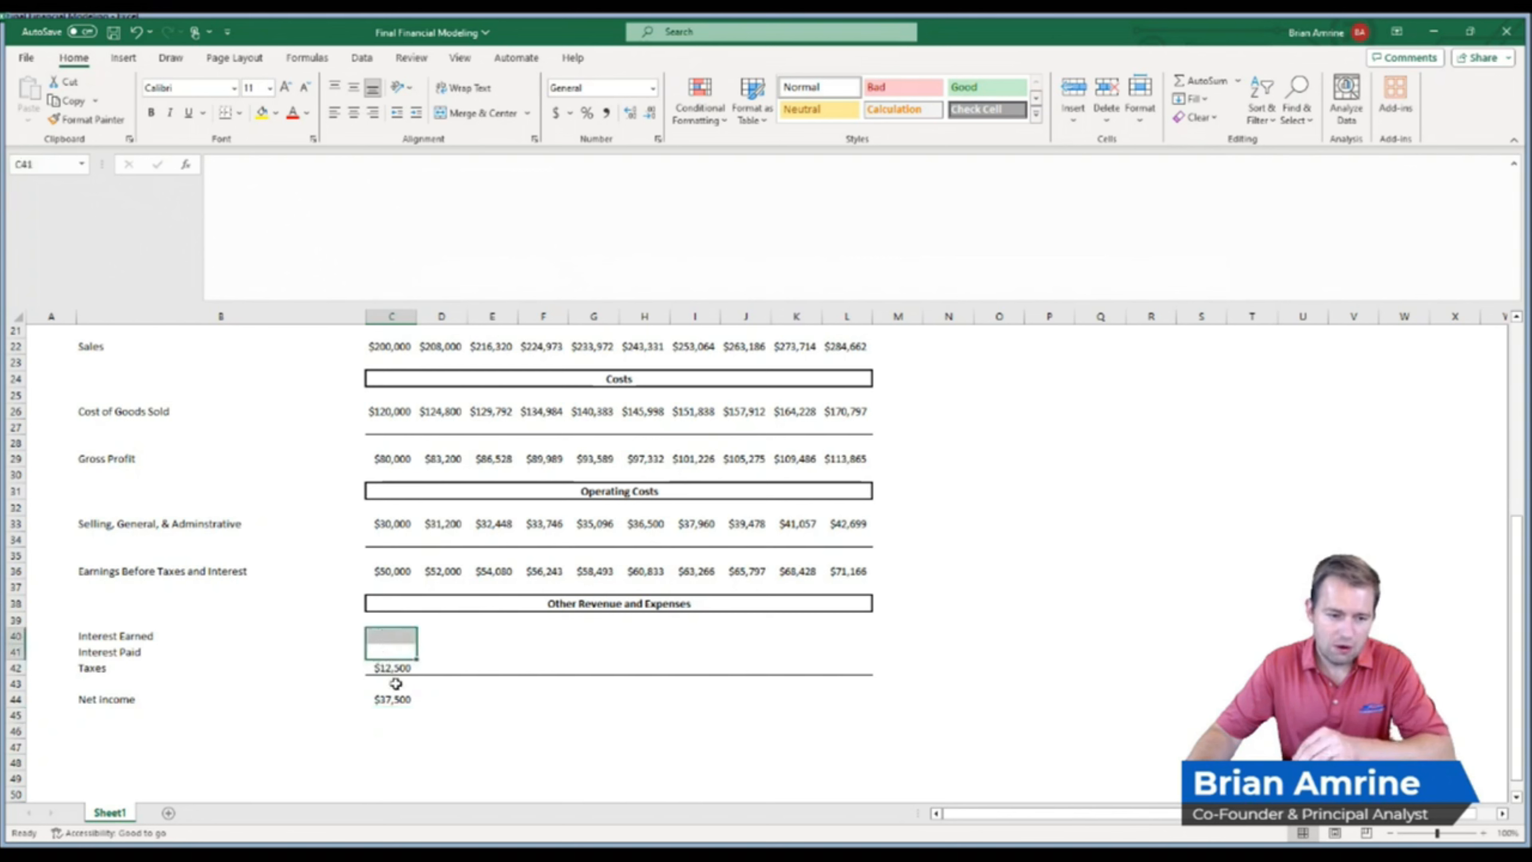
left_click(394, 699)
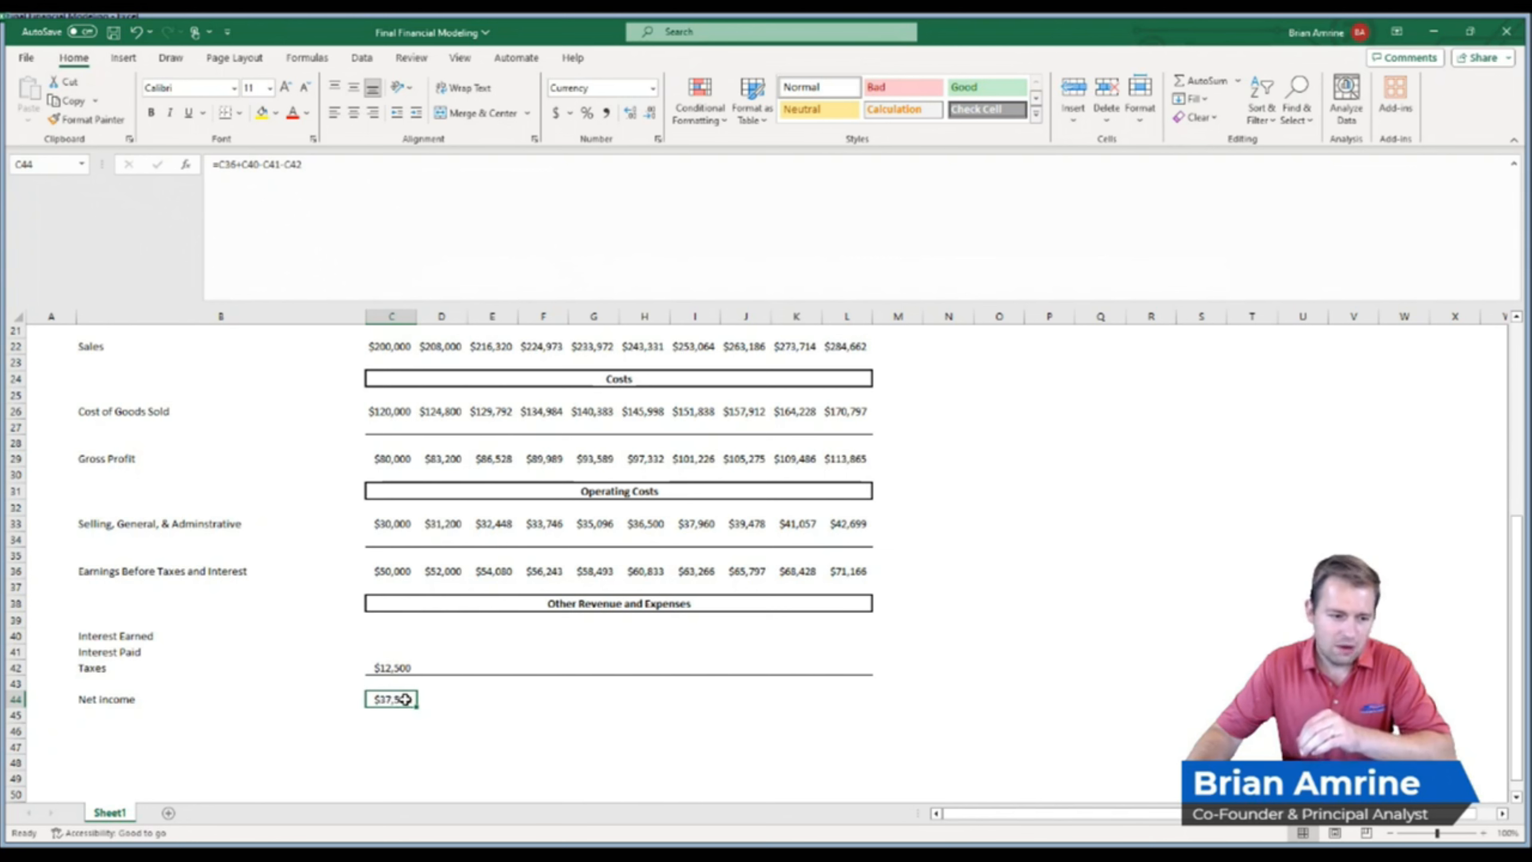
left_click(416, 671)
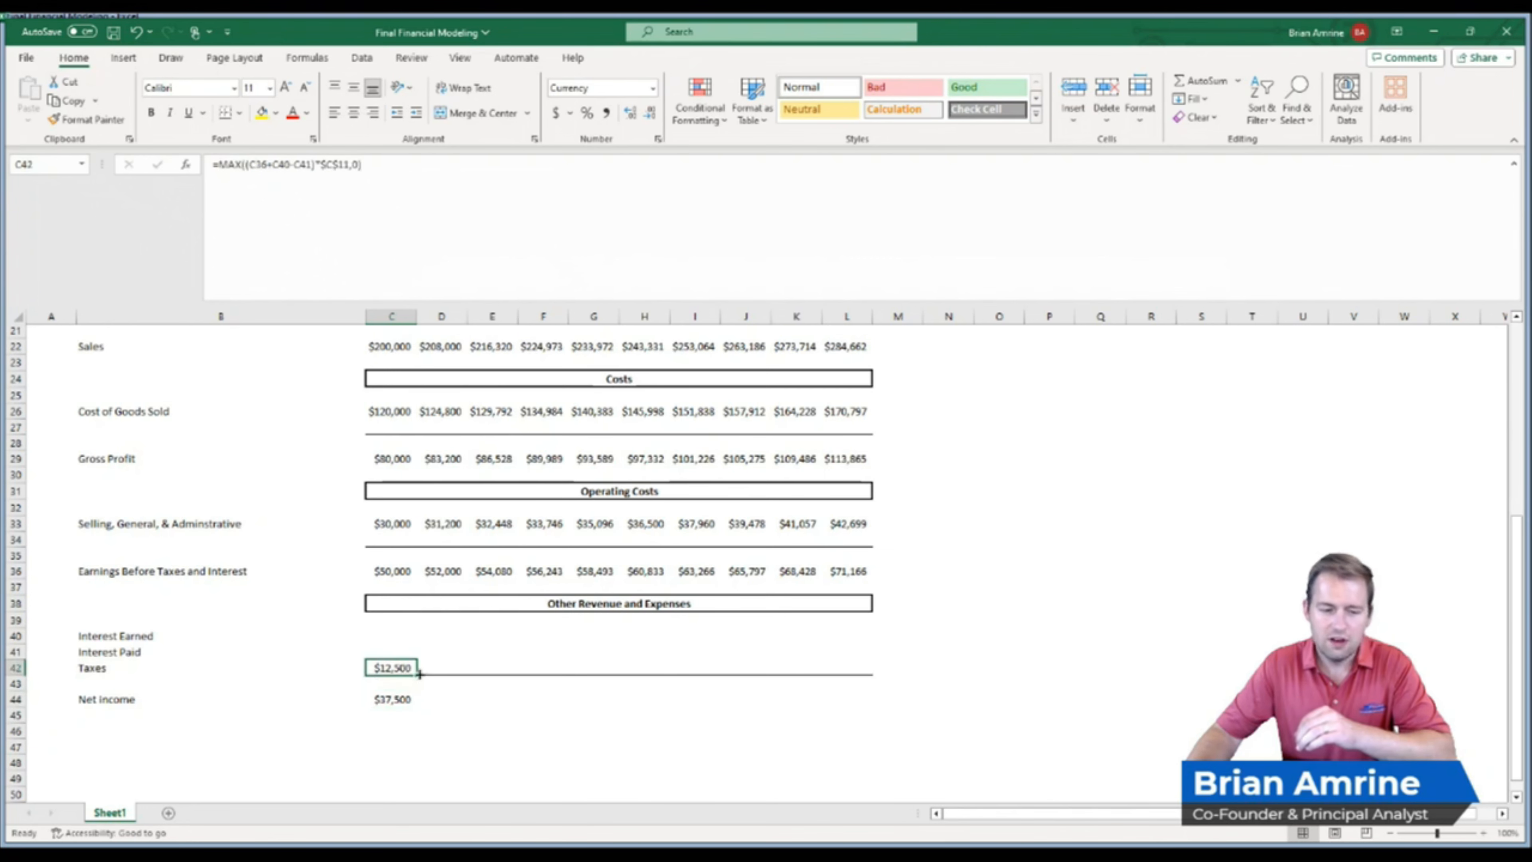
left_click_drag(417, 673, 872, 676)
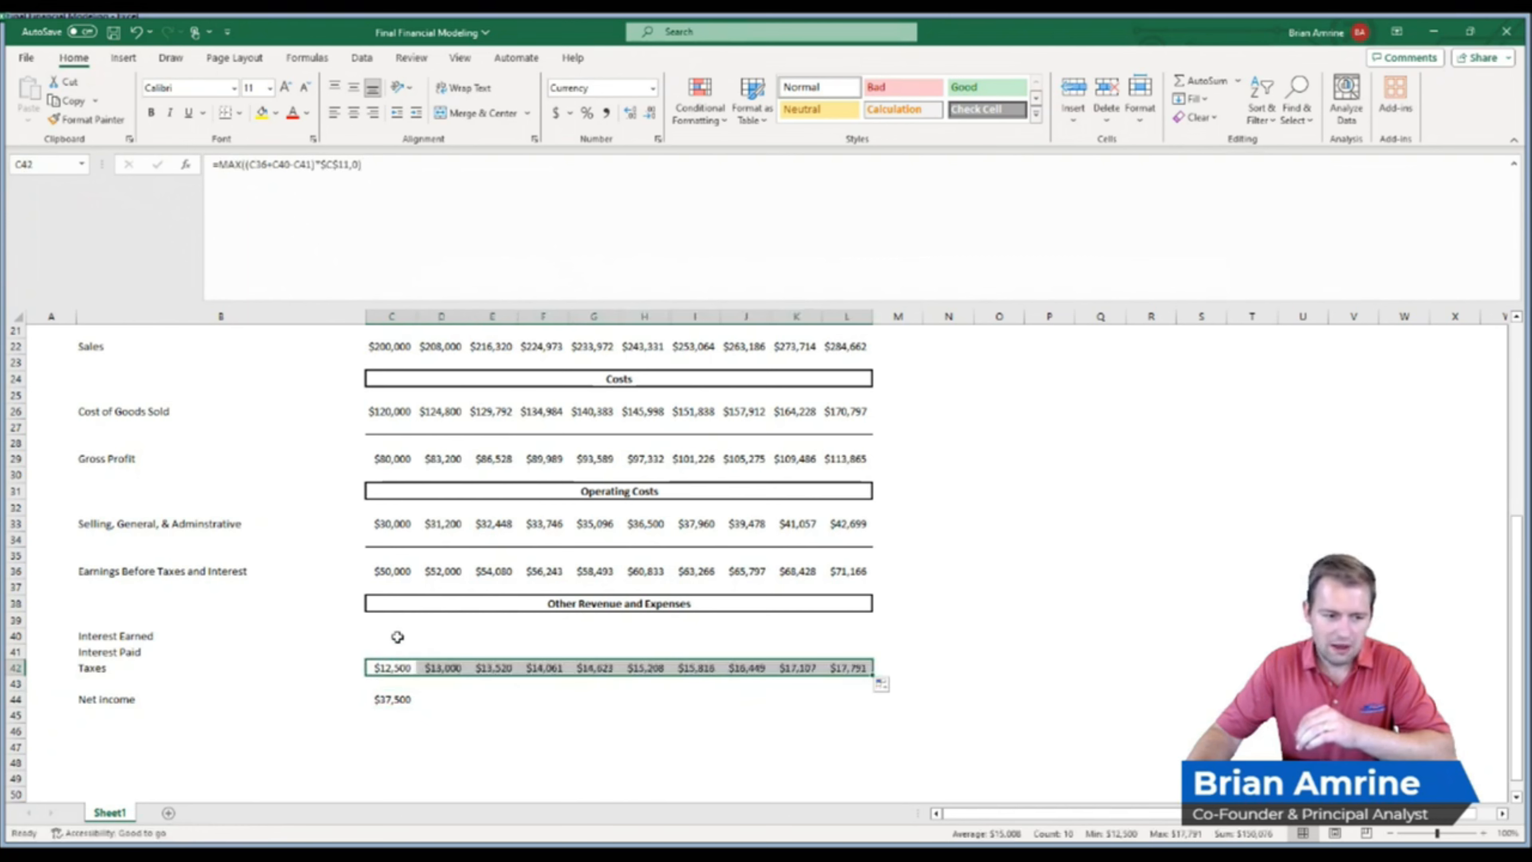
left_click(403, 704)
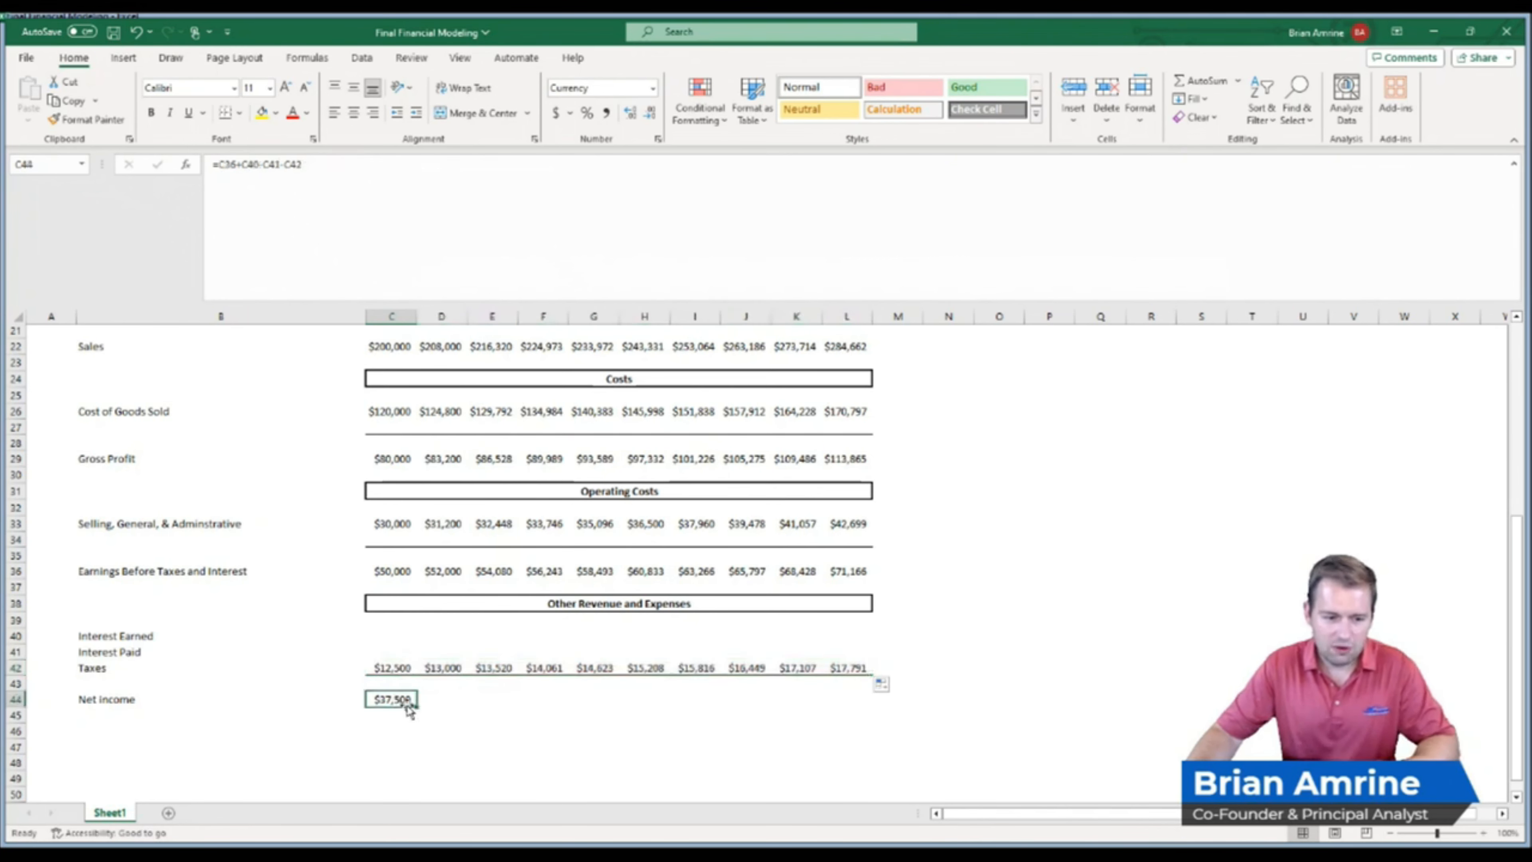
left_click_drag(418, 706, 859, 712)
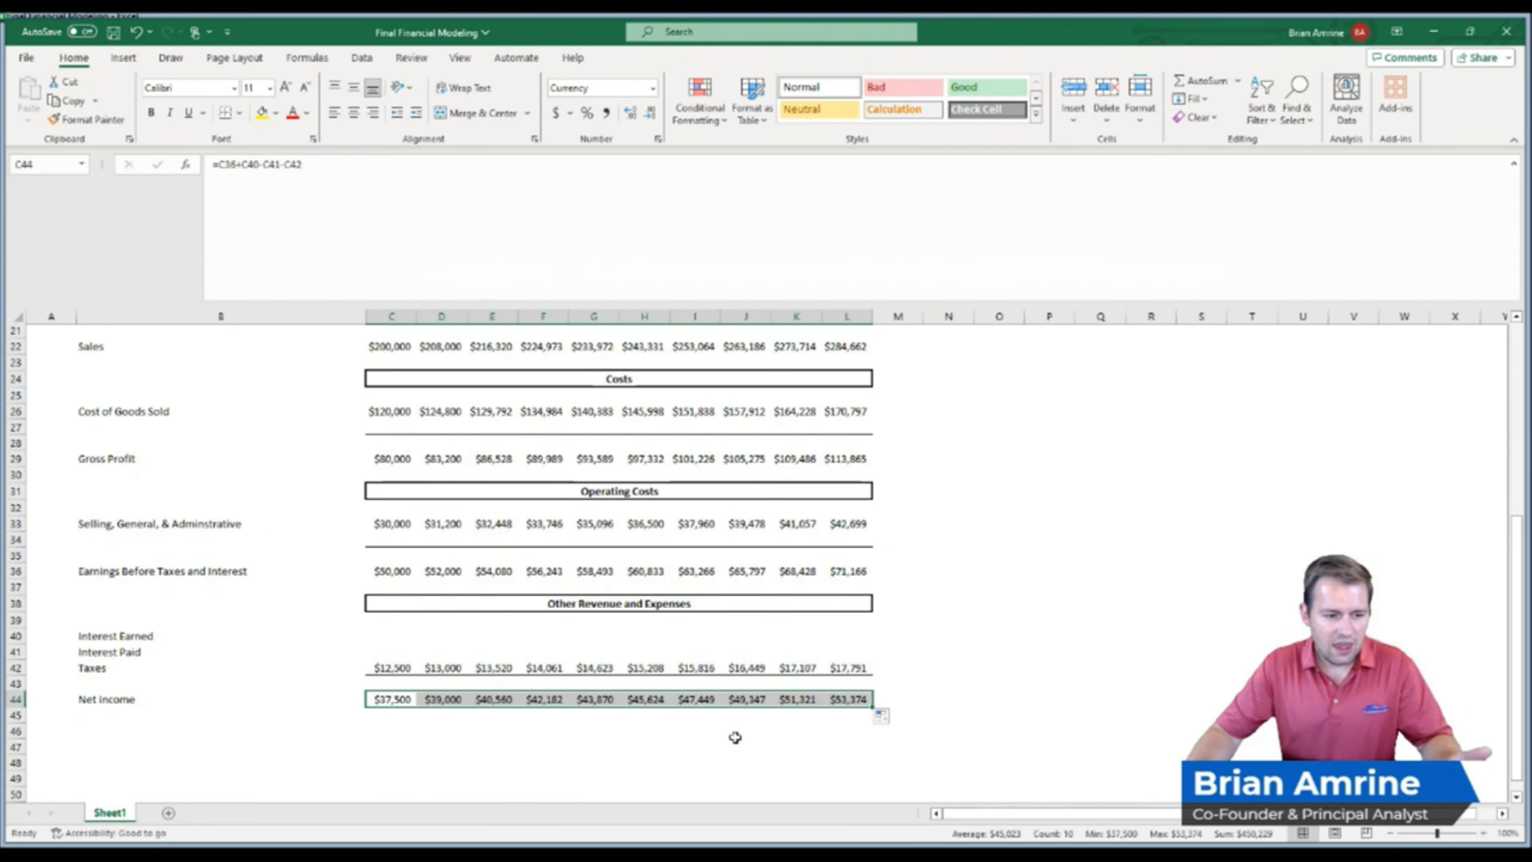